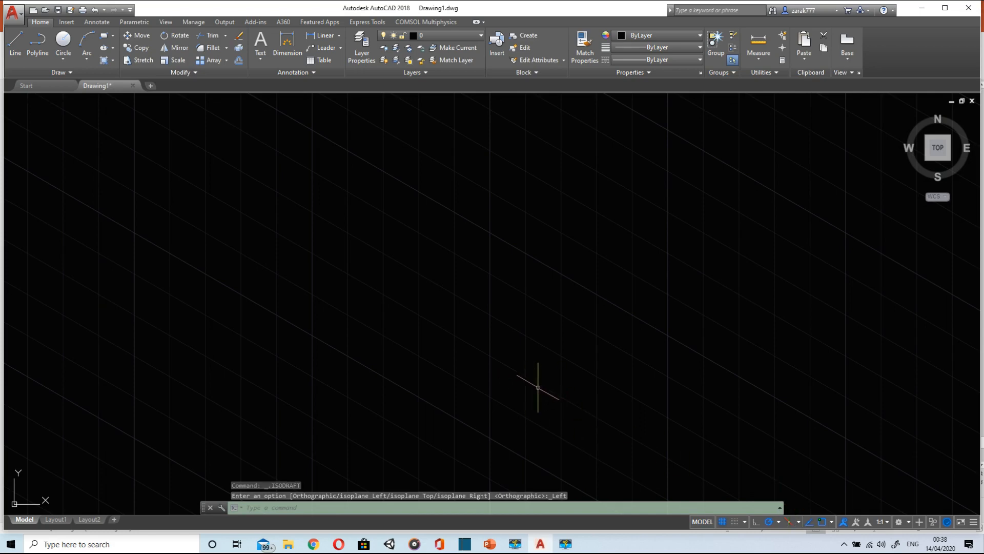
# - Undo the last isometric drafting change and turn isometric drafting back on with the left isoplane
pyautogui.hotkey('ctrl', 'z')
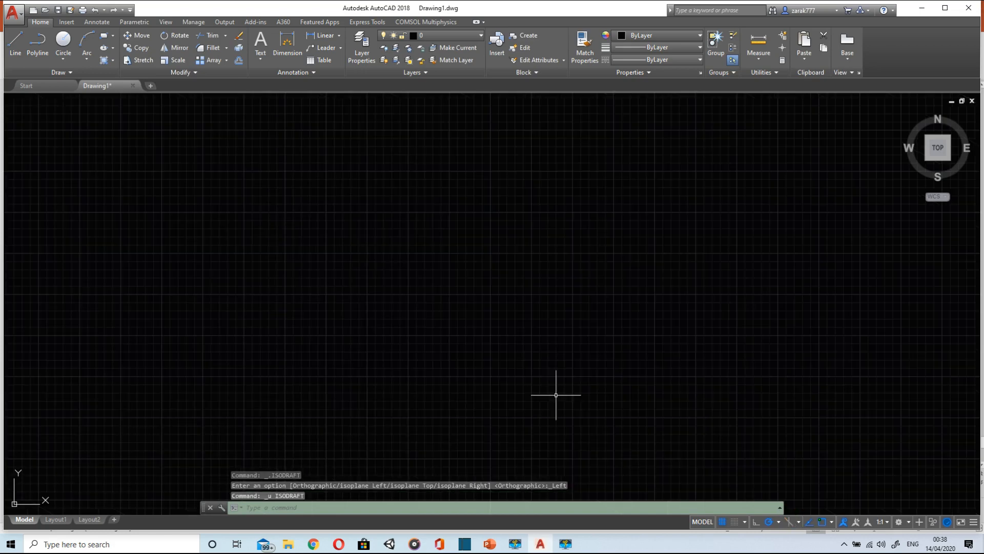
pyautogui.click(831, 521)
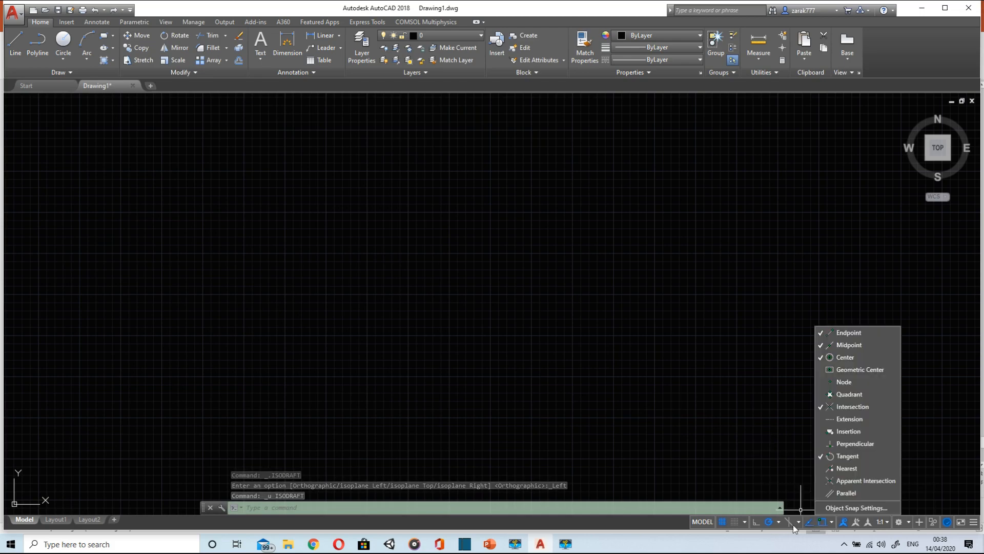
pyautogui.click(789, 522)
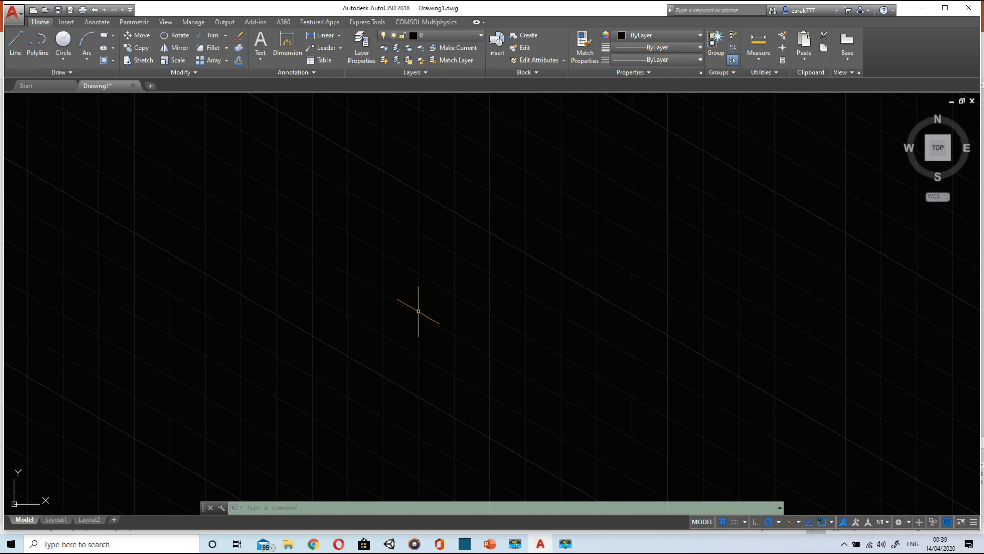
# - Cycle through the top, right and left isoplanes and end on the right isoplane
pyautogui.press('F5')
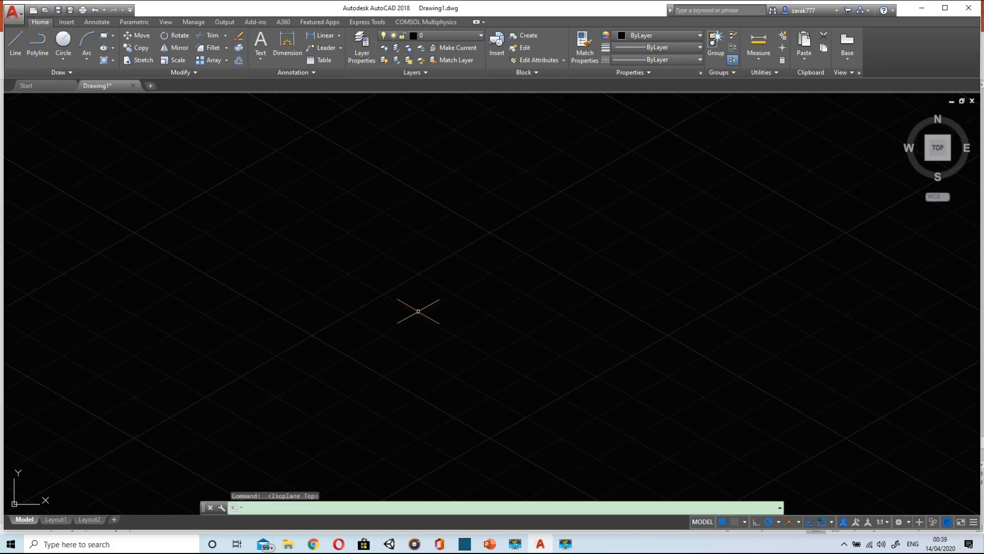
pyautogui.press('F5')
pyautogui.press('F5')
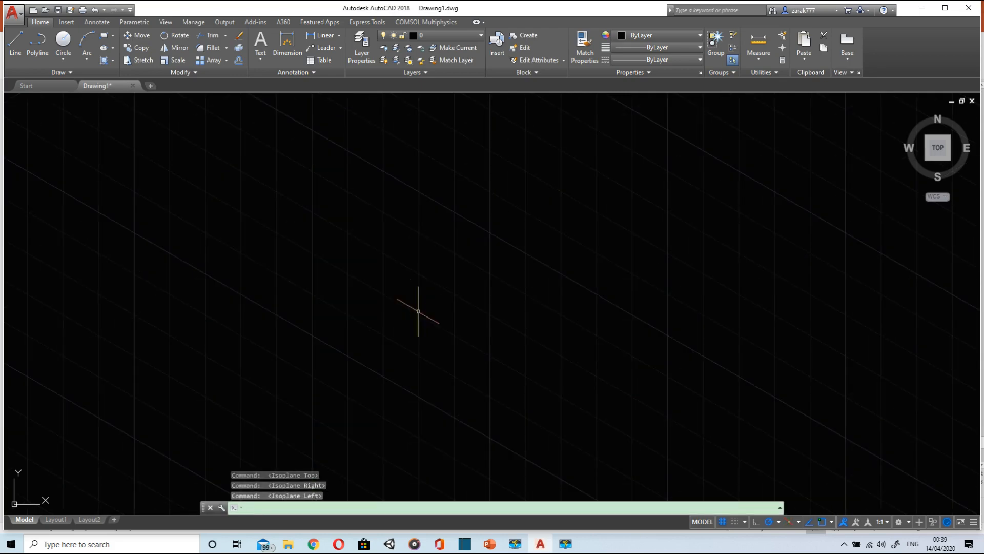
pyautogui.press('F5')
pyautogui.press('F5')
pyautogui.press('F5')
pyautogui.press('F5')
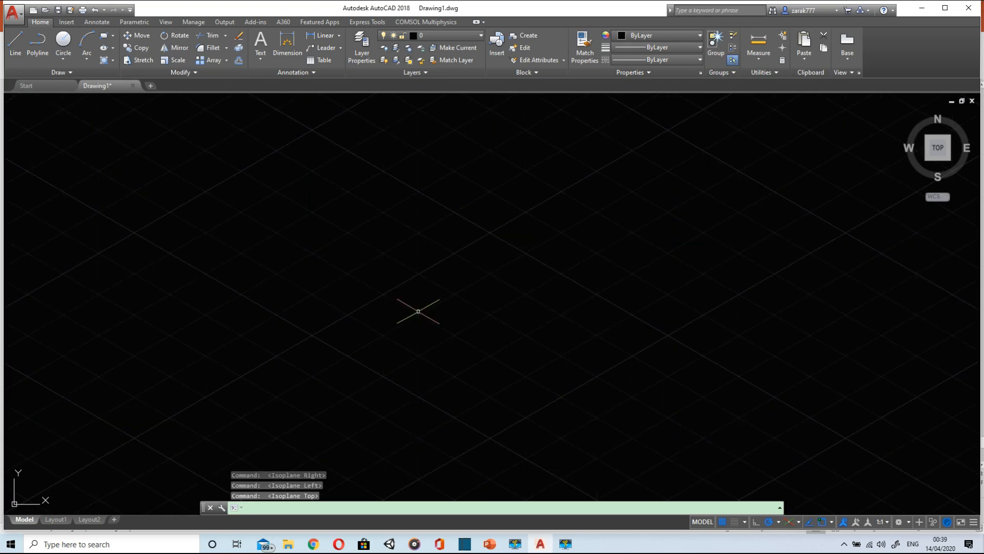
pyautogui.press('F5')
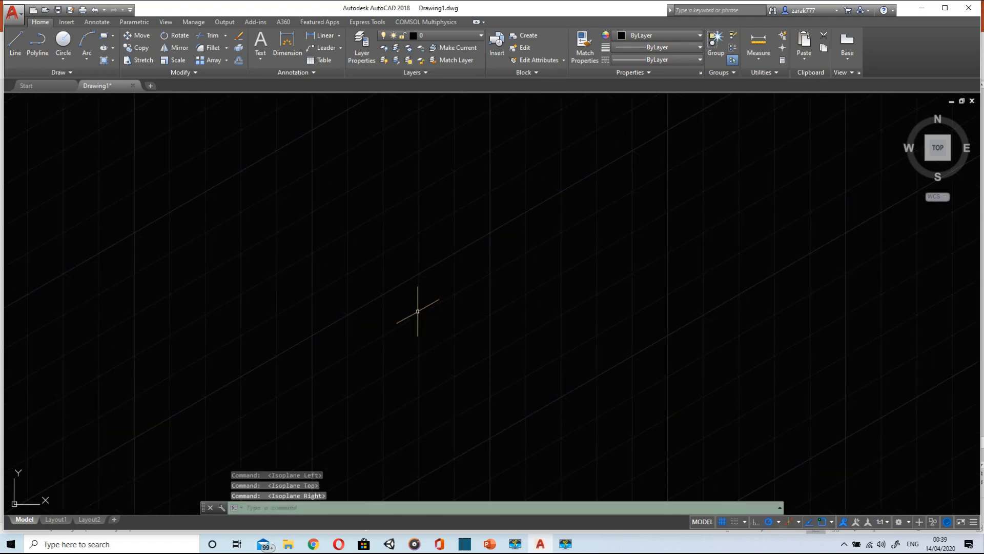
# - Draw a horizontal line 25 units long in the empty drawing area and end the Line command
pyautogui.click(22, 40)
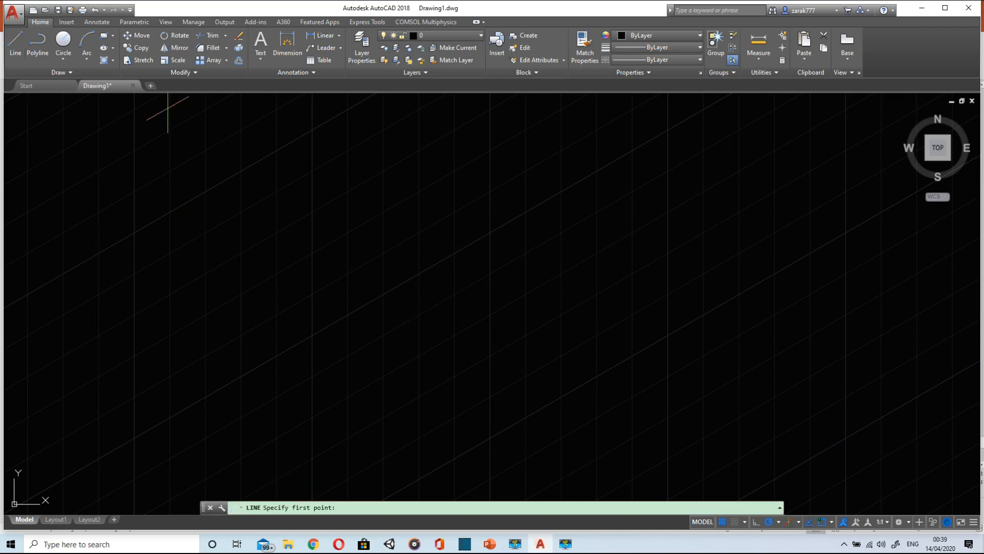
pyautogui.click(337, 322)
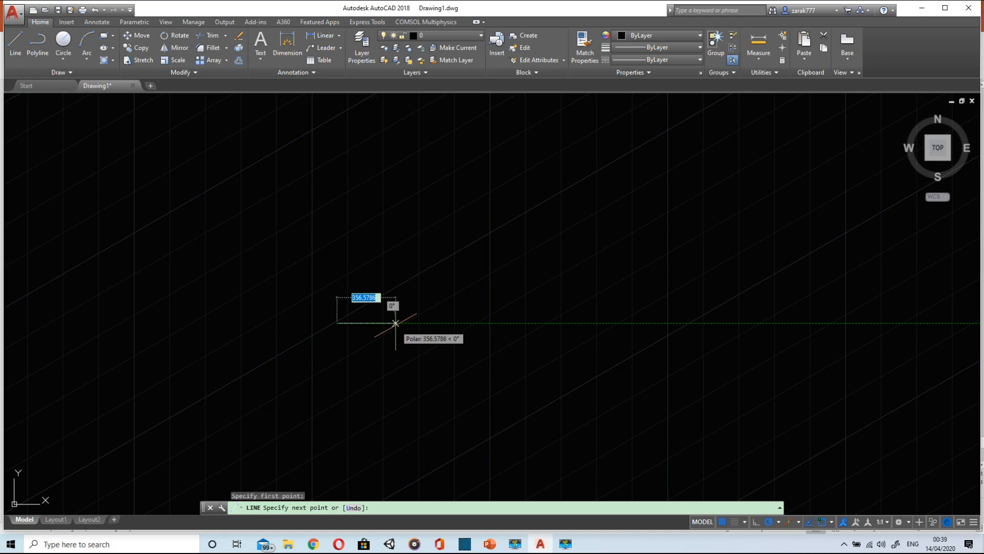
pyautogui.write('25')
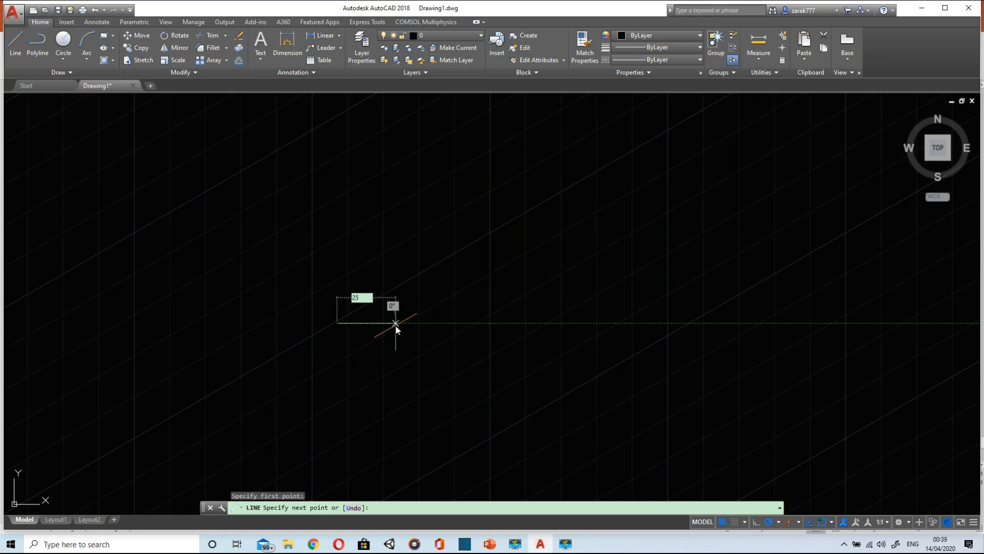
pyautogui.press('Return')
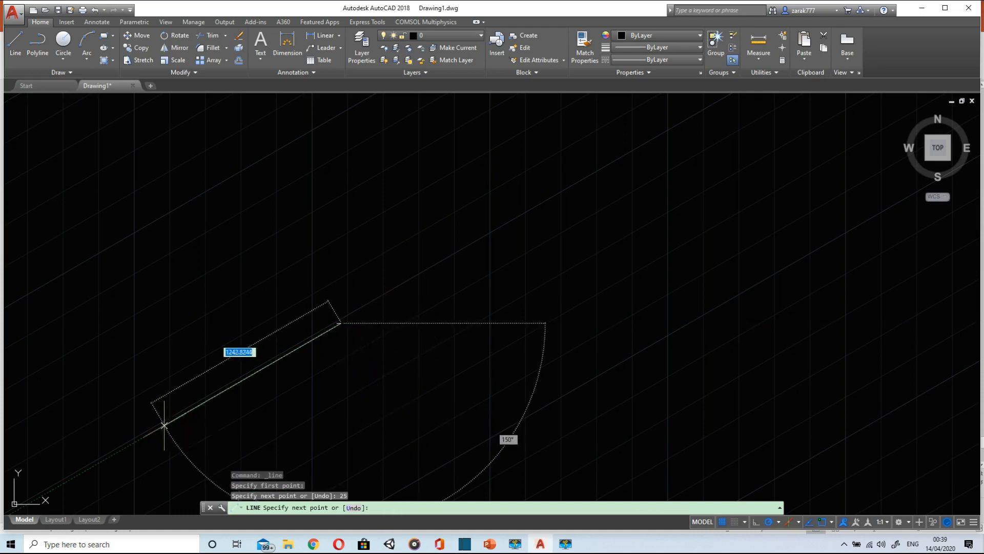
pyautogui.press('F1')
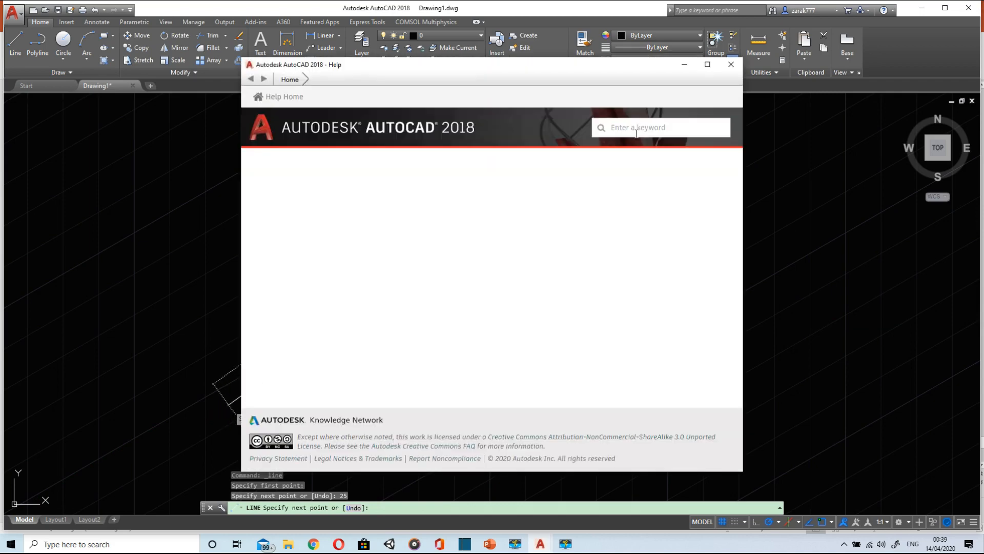
pyautogui.click(731, 64)
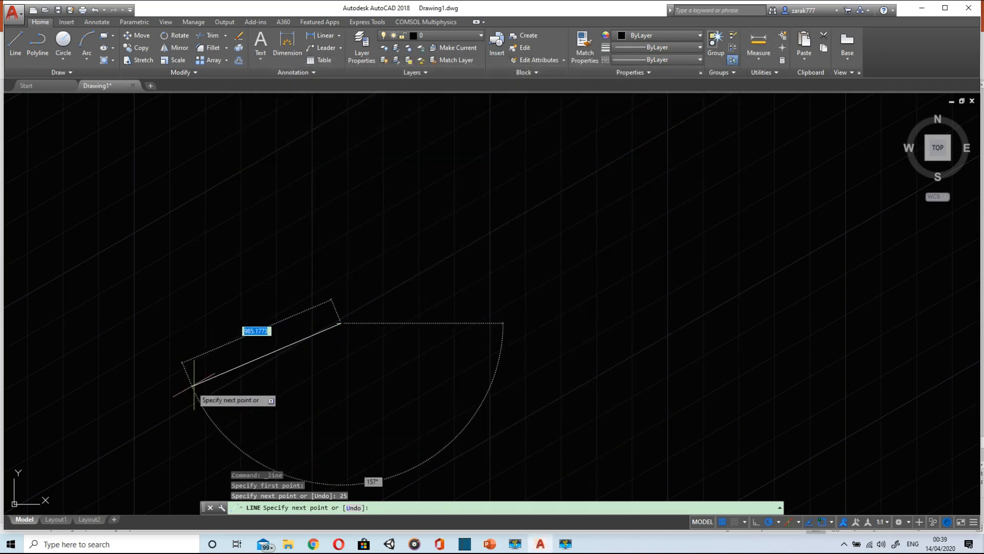
pyautogui.press('Escape')
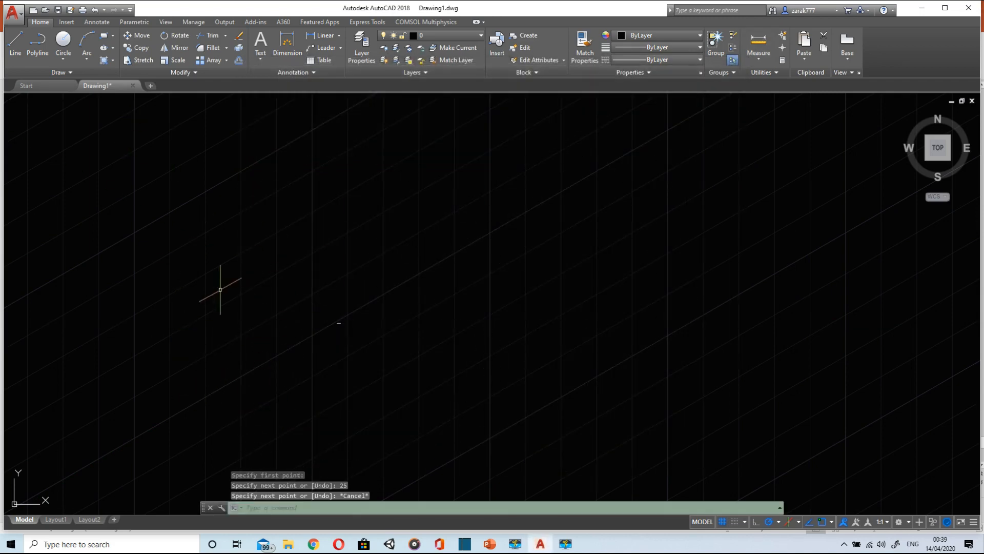
# - Zoom to the drawing extents, then zoom out until the whole horizontal line fits in view
pyautogui.write('zoo')
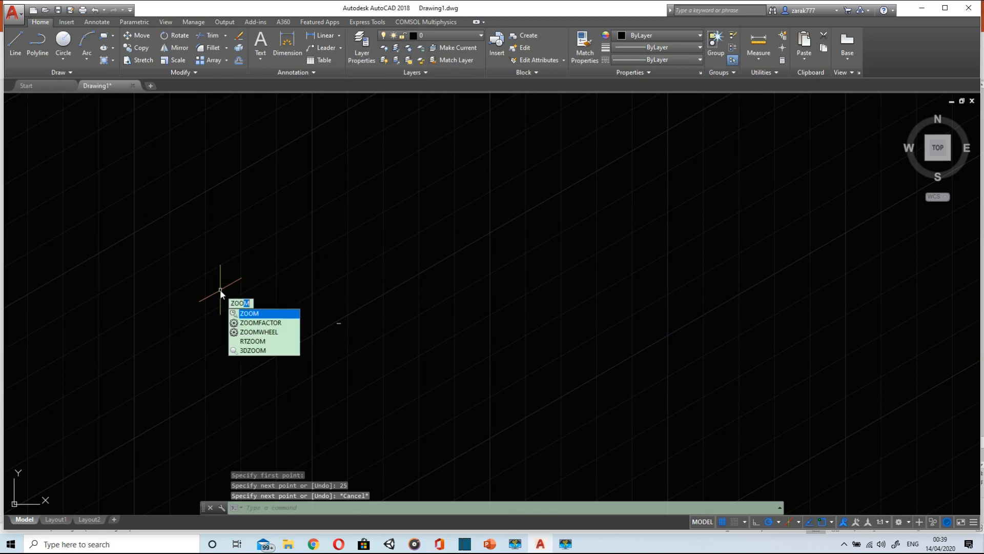
pyautogui.write('m')
pyautogui.press('Return')
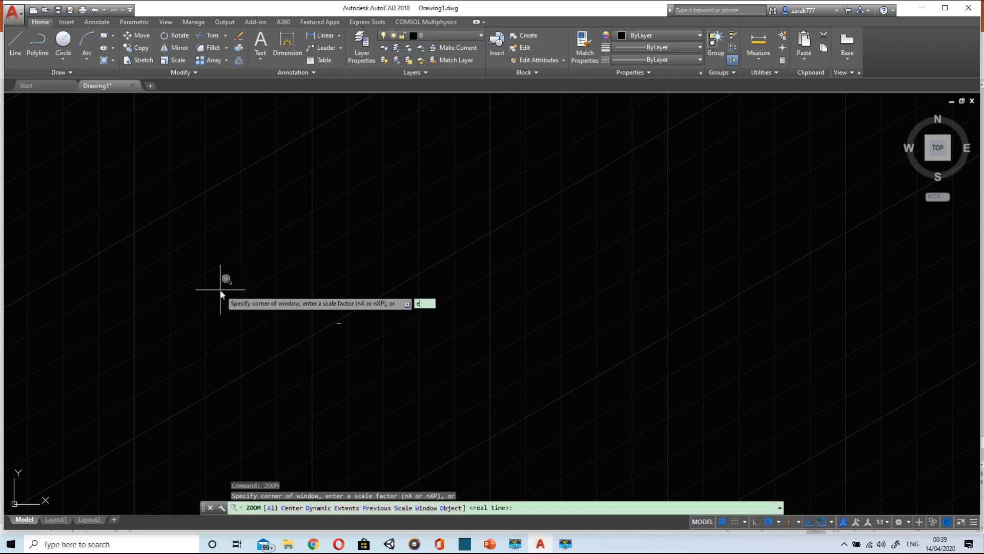
pyautogui.write('e')
pyautogui.press('Return')
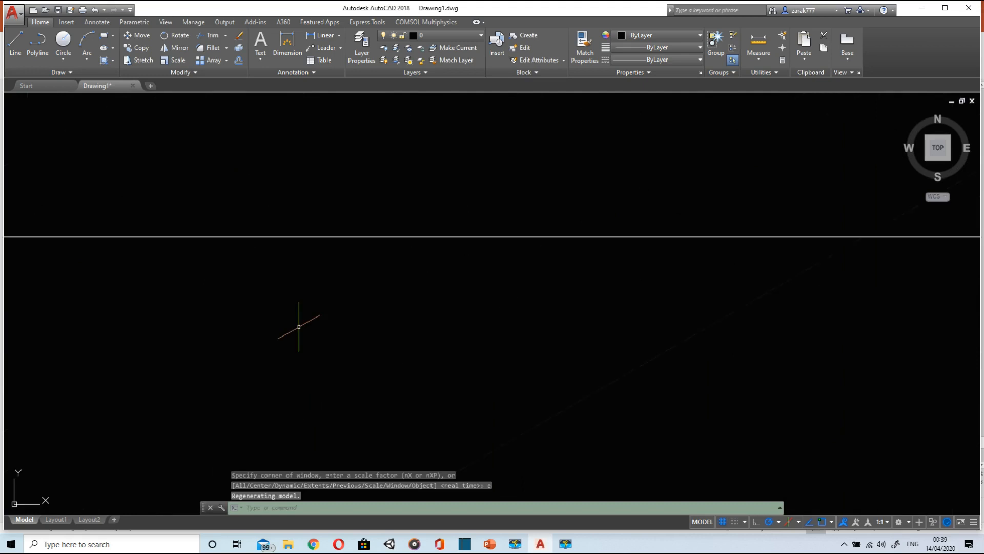
pyautogui.scroll(-7, 299, 326)
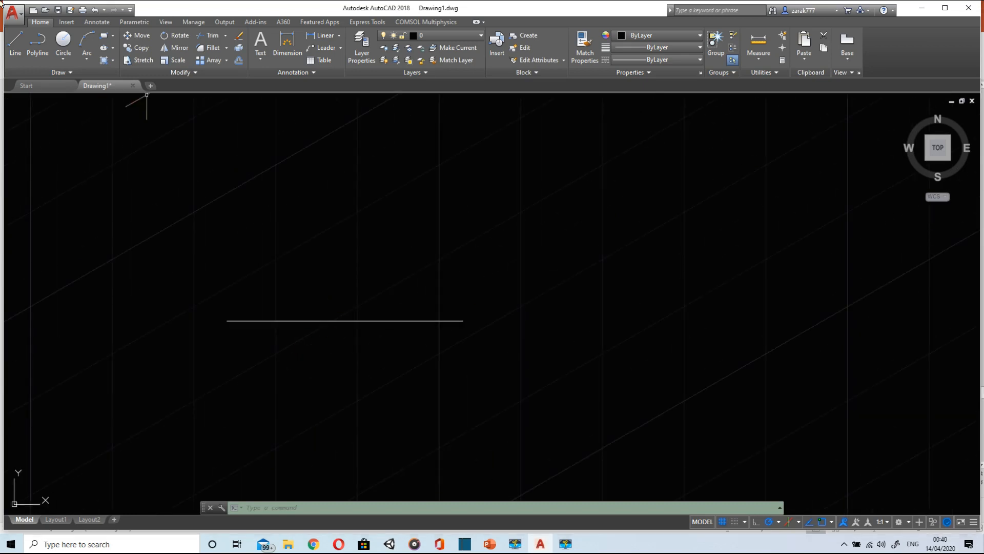
pyautogui.click(16, 47)
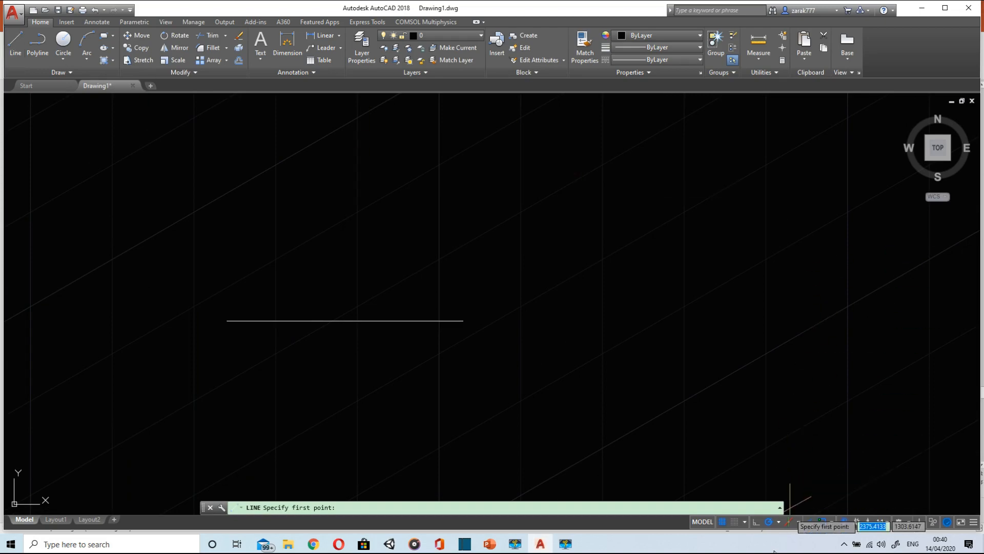
pyautogui.click(779, 522)
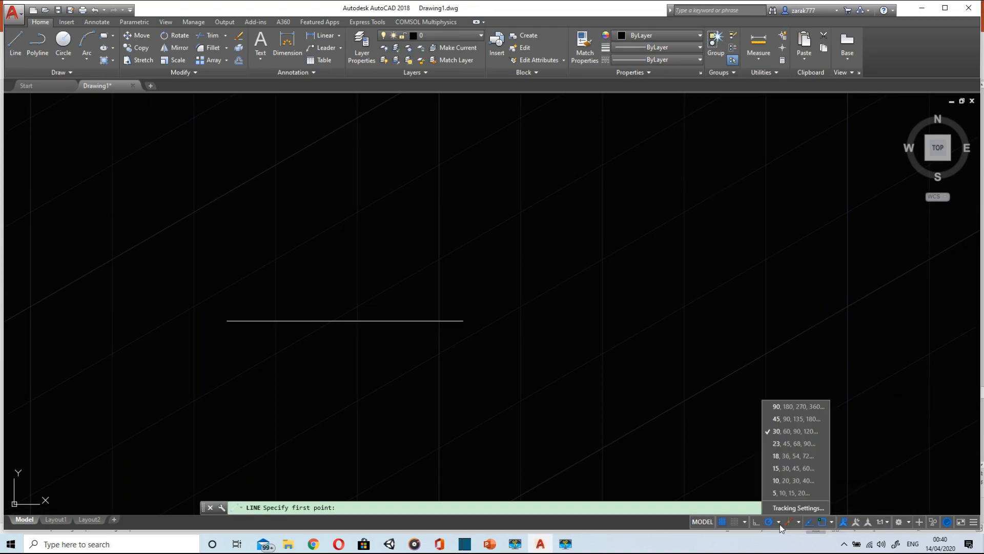
pyautogui.click(789, 434)
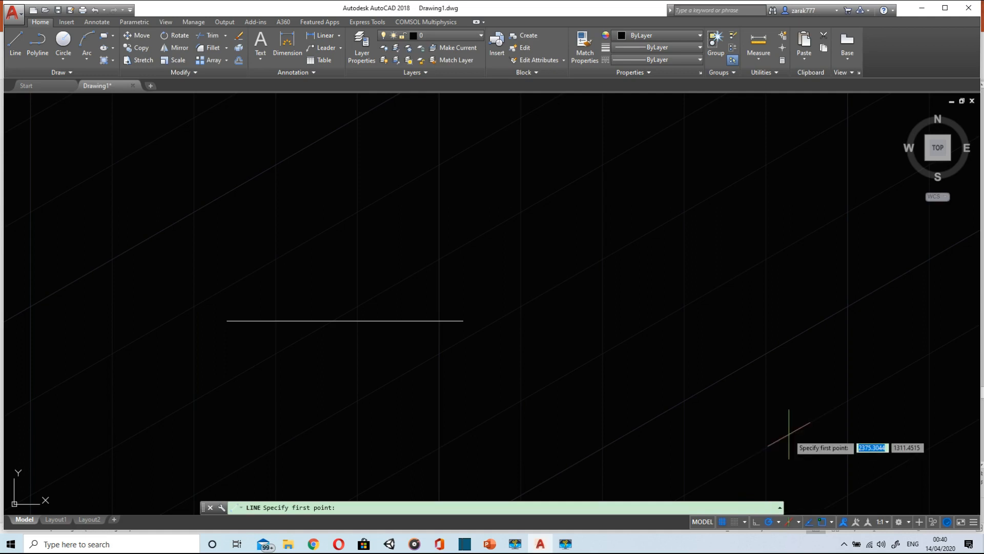
pyautogui.click(345, 321)
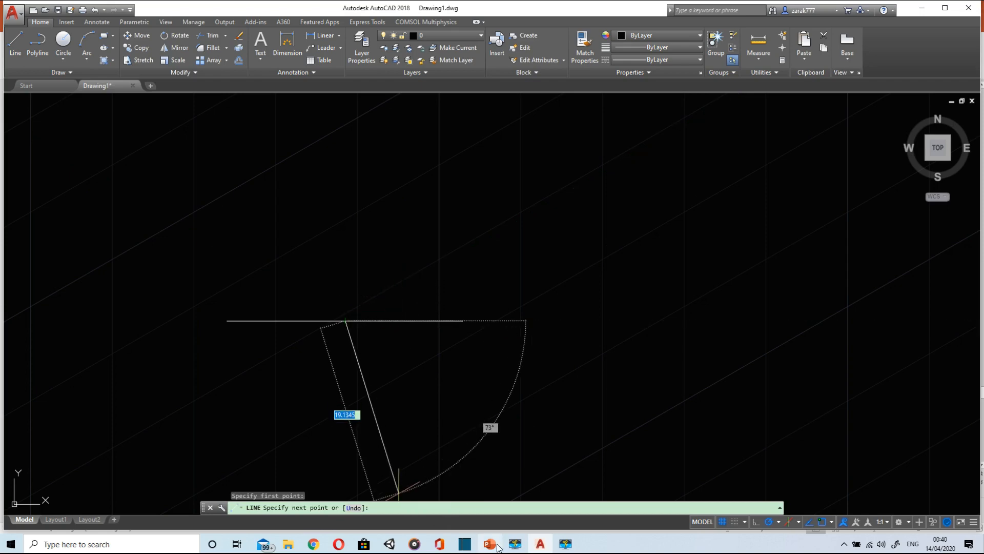
pyautogui.moveTo(496, 546)
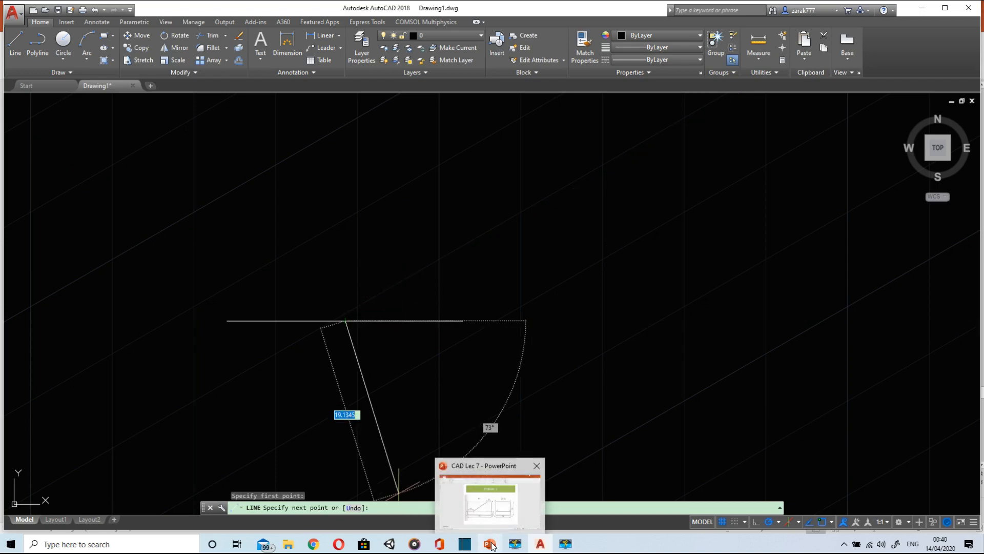
pyautogui.press('Escape')
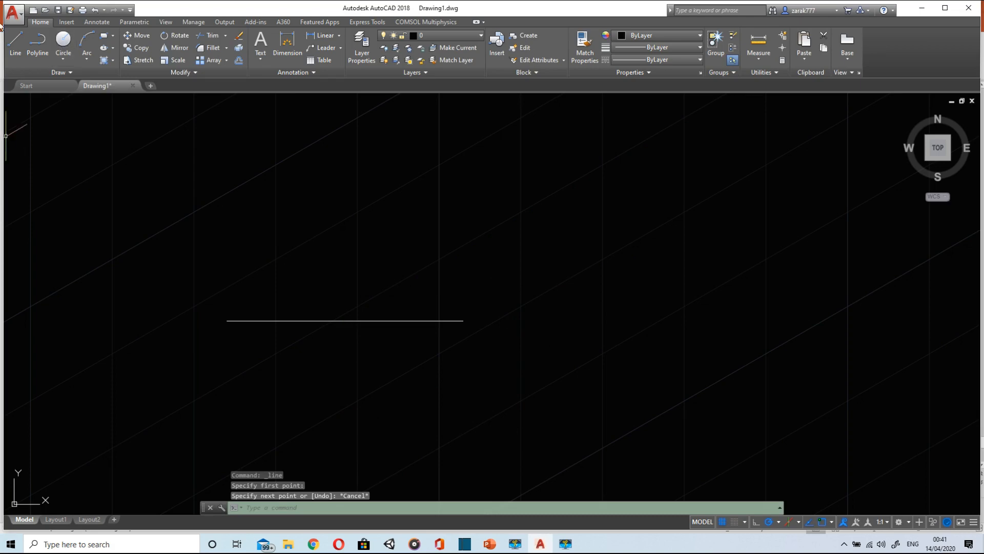
# - Draw a 94-unit line from the horizontal line's midpoint, rising to the right at 30°
pyautogui.click(15, 44)
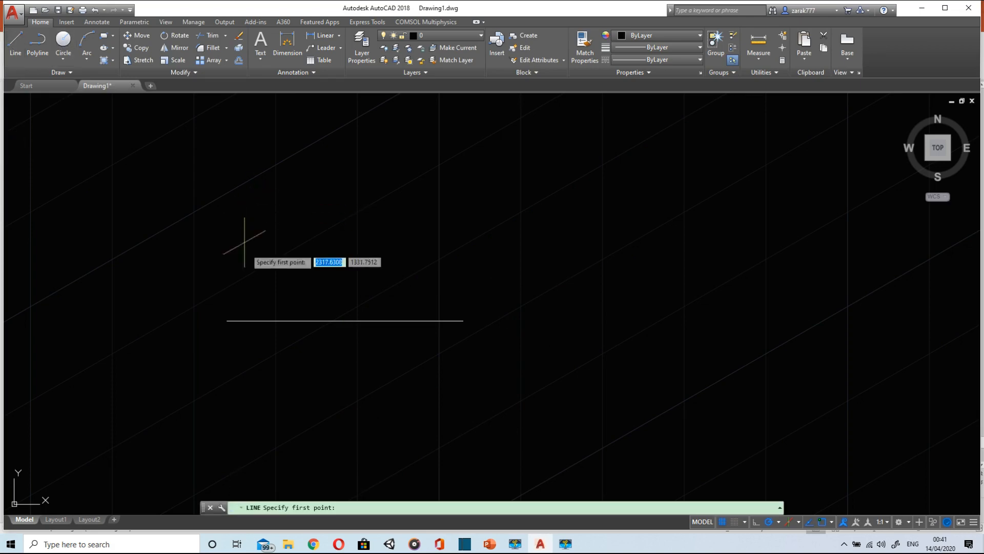
pyautogui.click(344, 321)
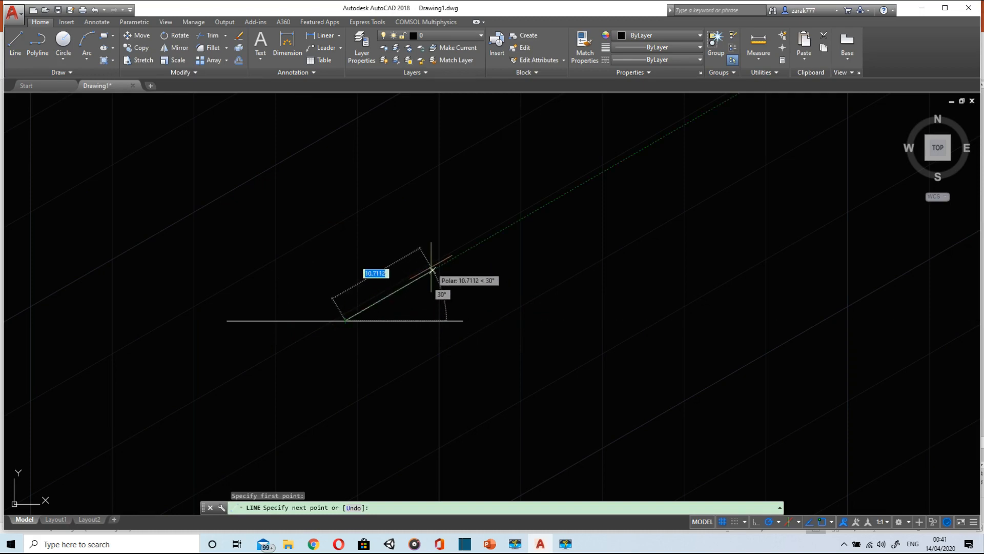
pyautogui.write('94')
pyautogui.press('Return')
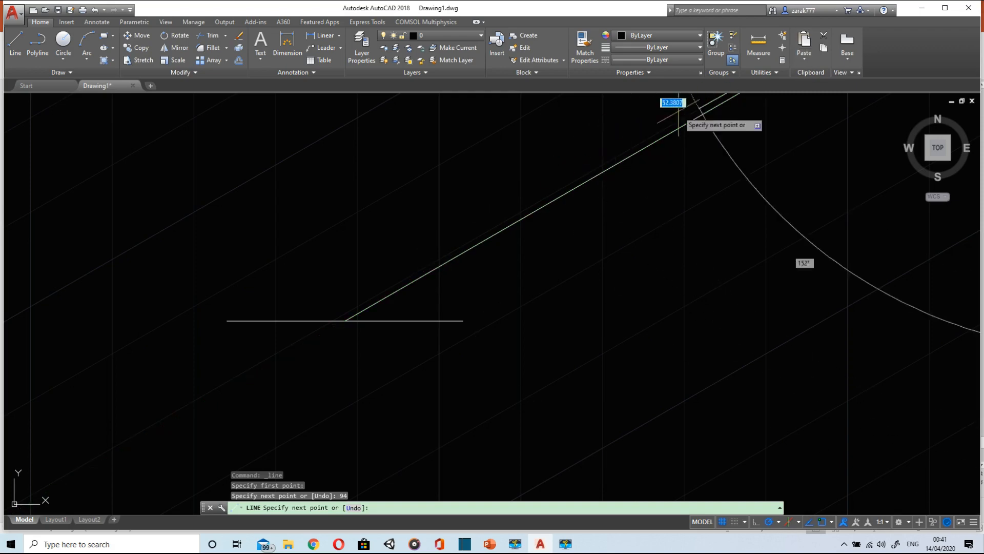
# - Continue with a 53-unit vertical segment going up from the inclined line's upper end, and end the Line command
pyautogui.scroll(2, 626, 207)
pyautogui.scroll(-4, 622, 201)
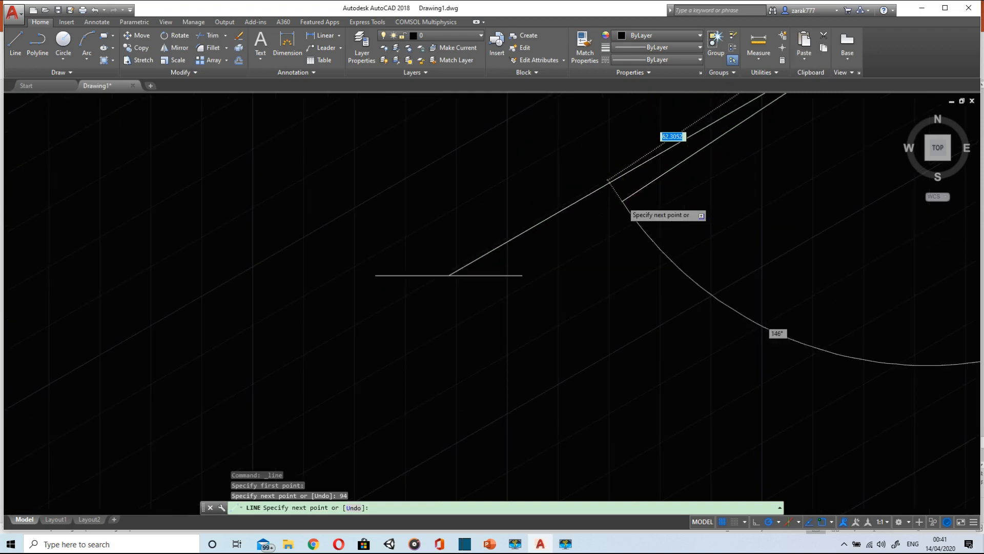
pyautogui.scroll(-3, 705, 249)
pyautogui.moveTo(728, 249); pyautogui.dragTo(487, 416, button='middle')
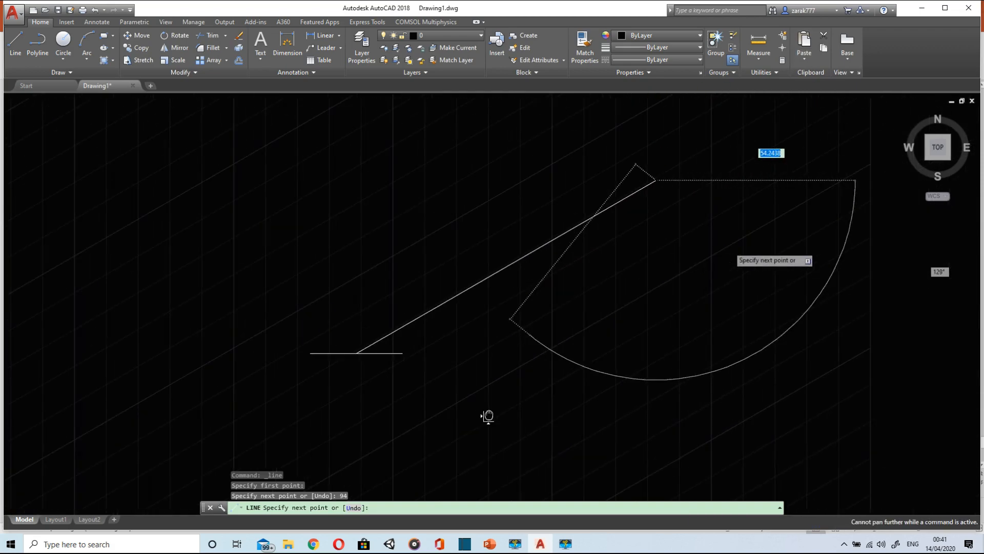
pyautogui.scroll(-2, 575, 305)
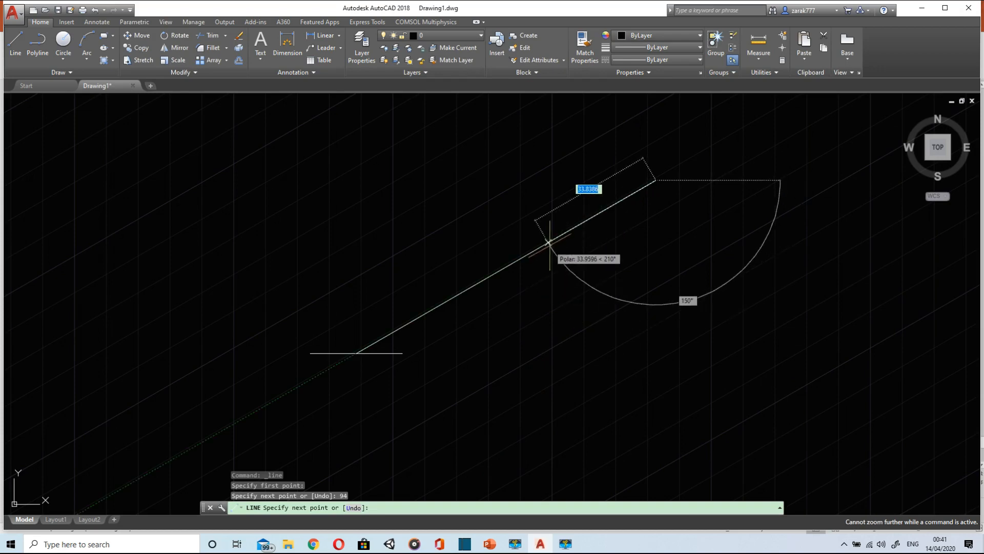
pyautogui.moveTo(619, 219); pyautogui.dragTo(591, 303, button='middle')
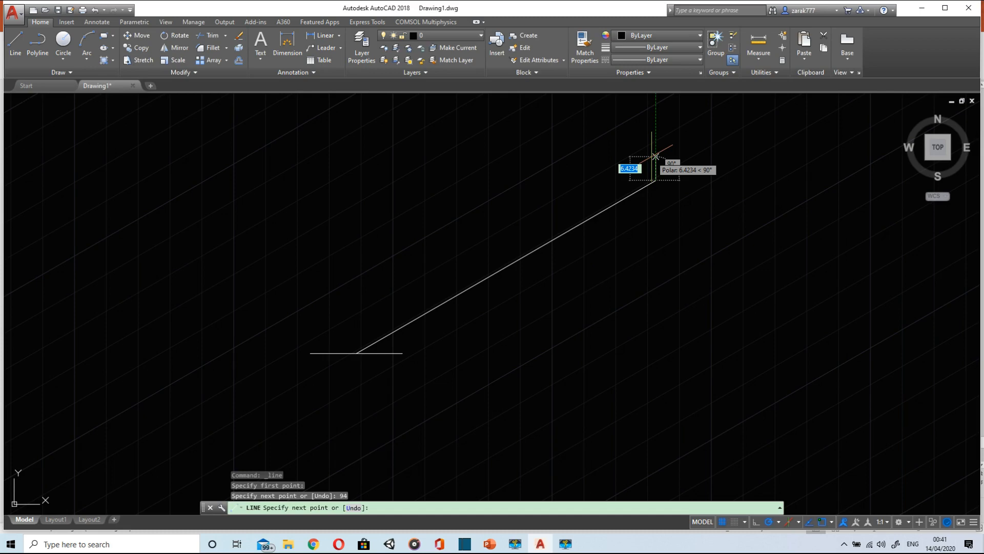
pyautogui.write('53')
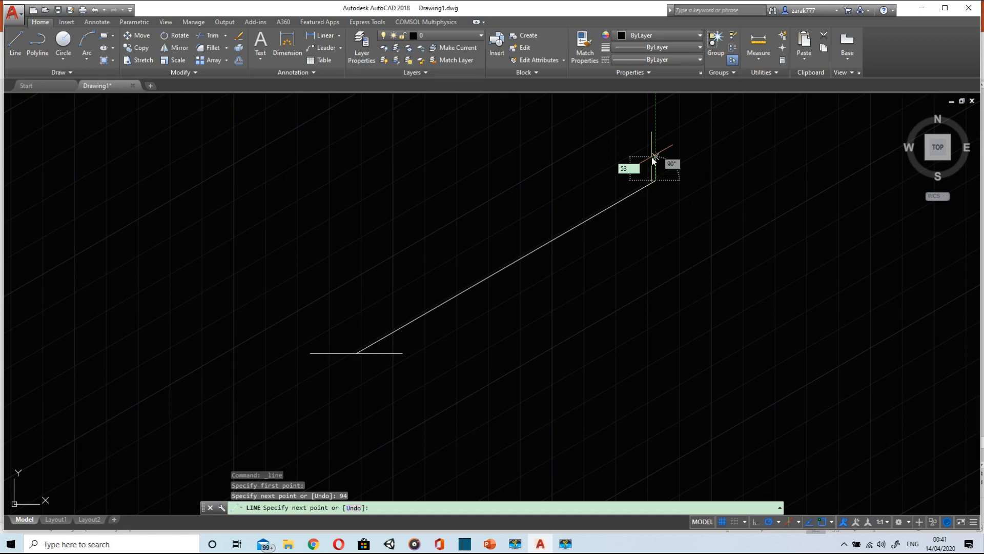
pyautogui.press('Return')
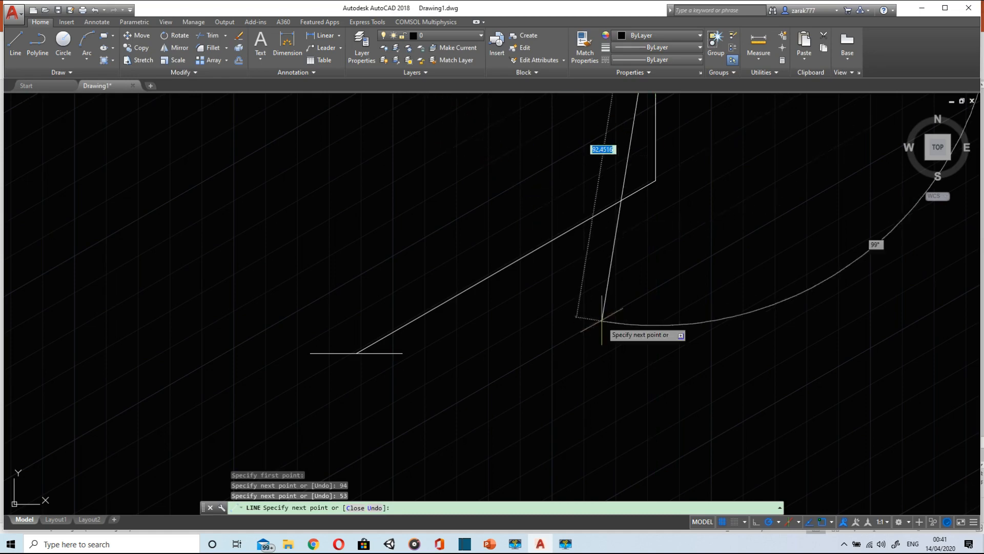
pyautogui.scroll(10, 602, 313)
pyautogui.scroll(-8, 602, 314)
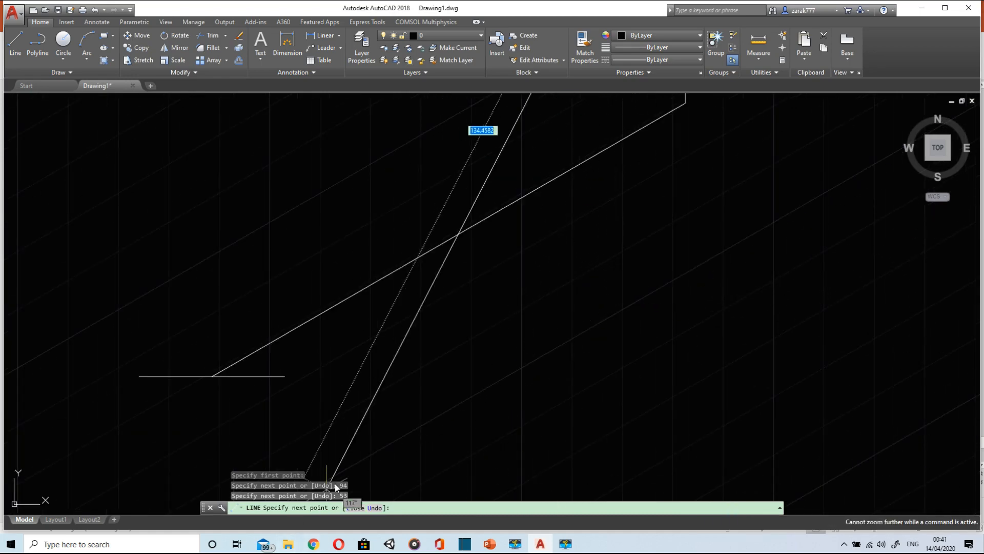
pyautogui.press('Escape')
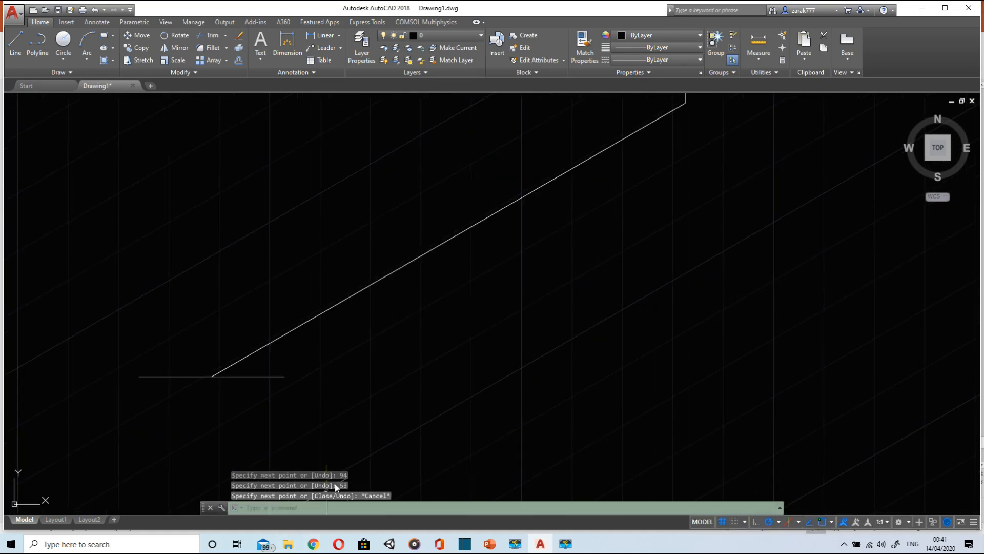
# - Zoom to the drawing extents and adjust the view until the inclined and vertical lines are fully in sight
pyautogui.write('zoom')
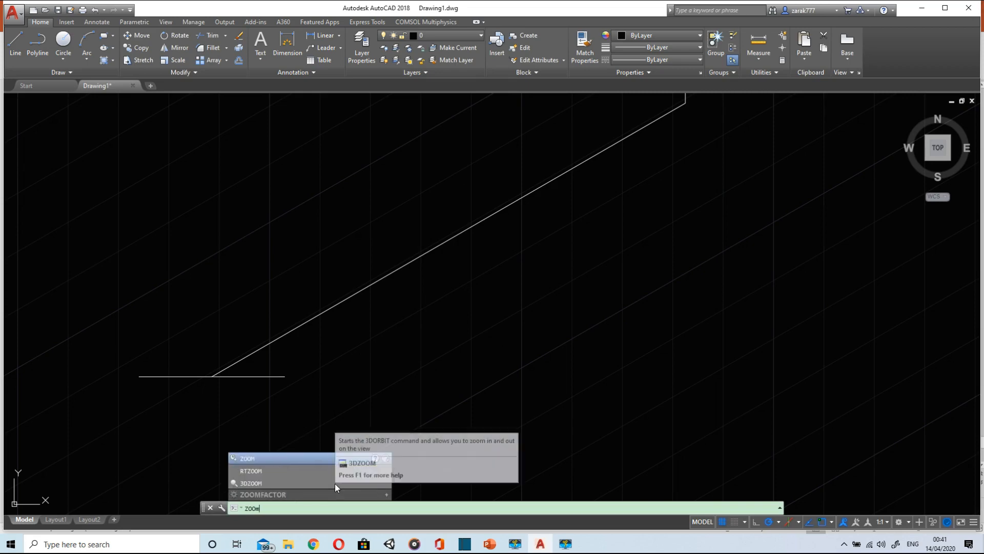
pyautogui.press('Return')
pyautogui.write('e')
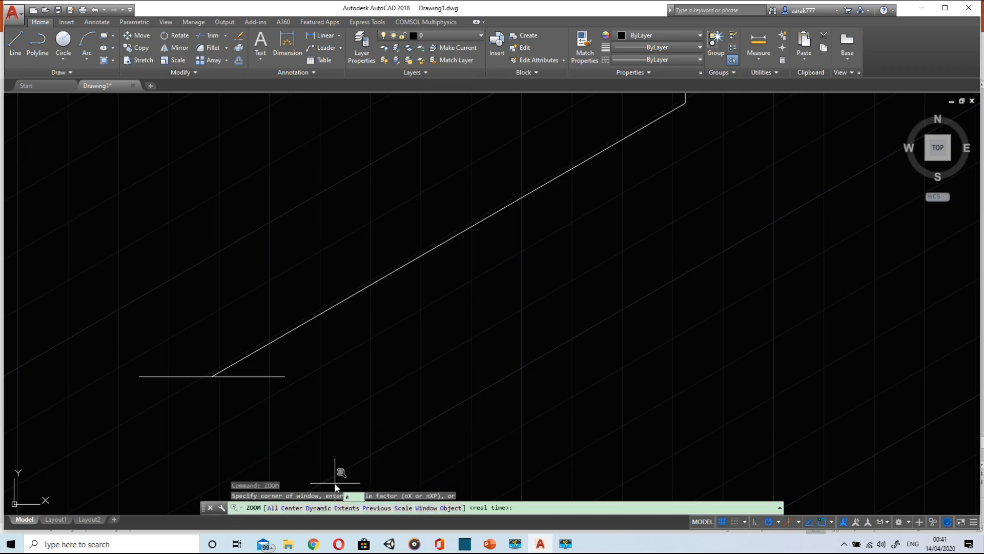
pyautogui.press('Return')
pyautogui.scroll(3, 592, 187)
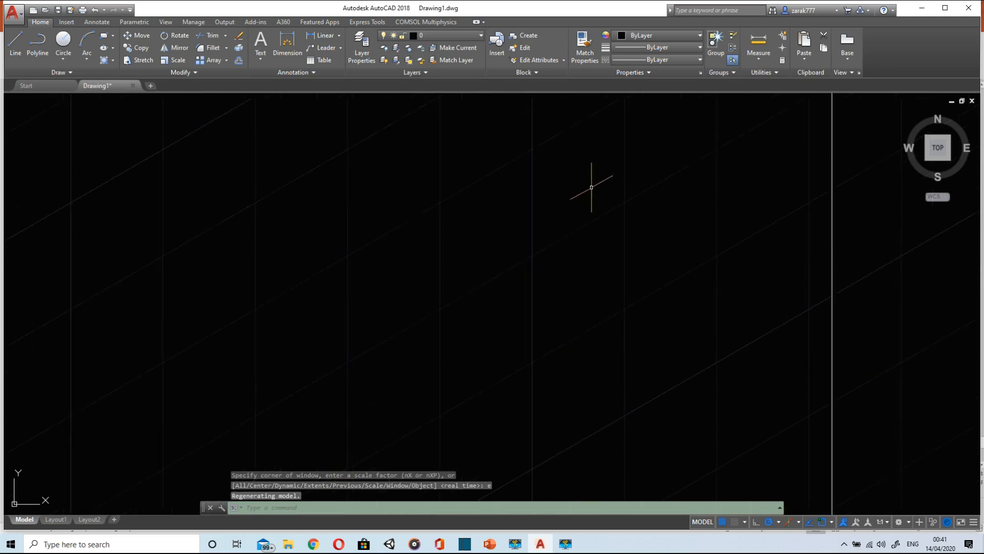
pyautogui.scroll(-4, 592, 187)
pyautogui.scroll(2, 592, 187)
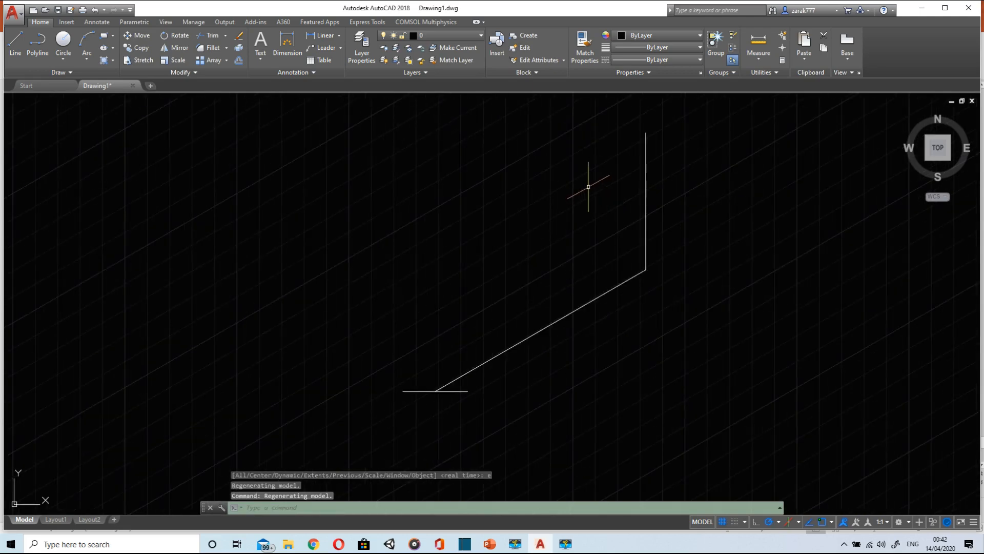
pyautogui.moveTo(589, 186)
pyautogui.mouseDown(button='middle')
pyautogui.moveTo(528, 217)
pyautogui.moveTo(485, 213)
pyautogui.mouseUp(button='middle')
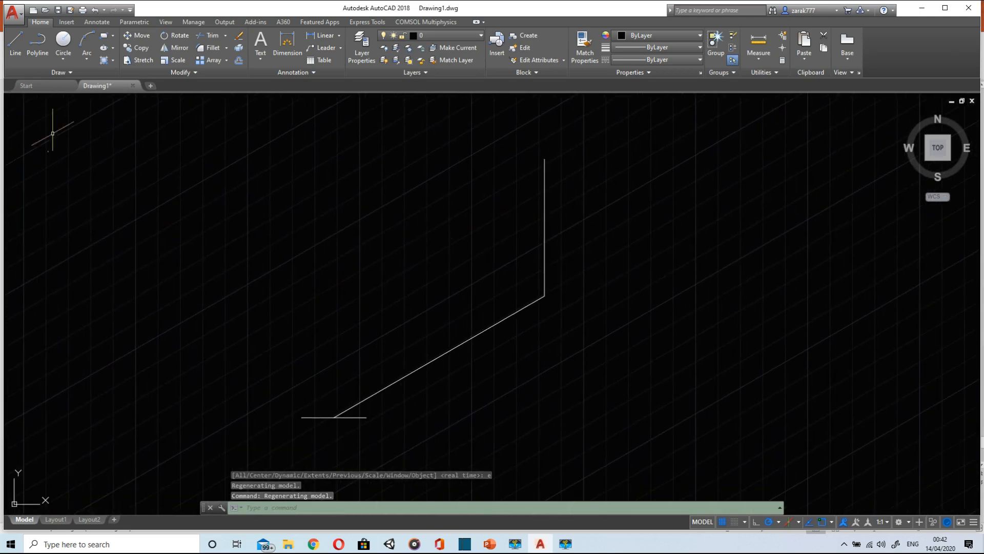
# - Draw a 15-unit line from the vertical line's upper end, descending to the left at 210°, and end the Line command
pyautogui.click(14, 49)
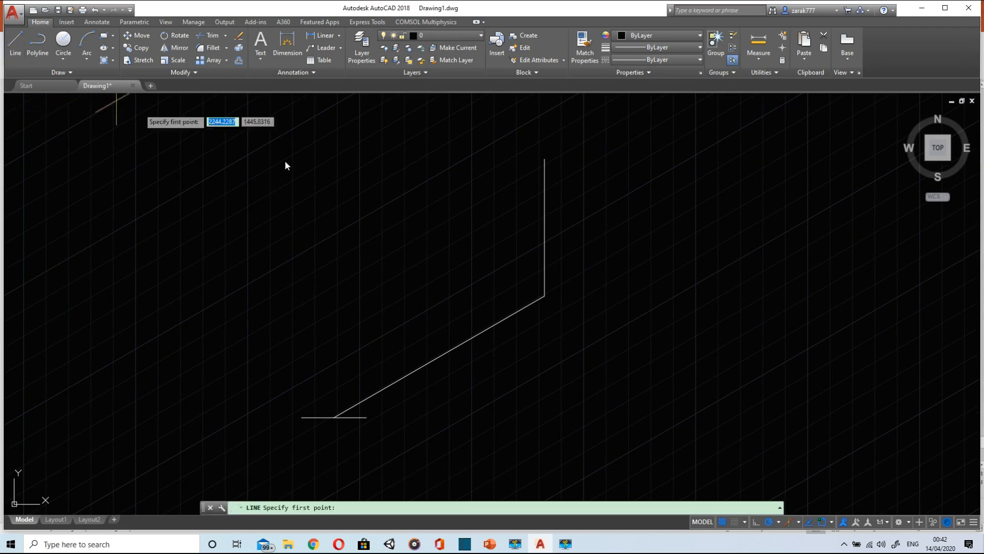
pyautogui.click(543, 159)
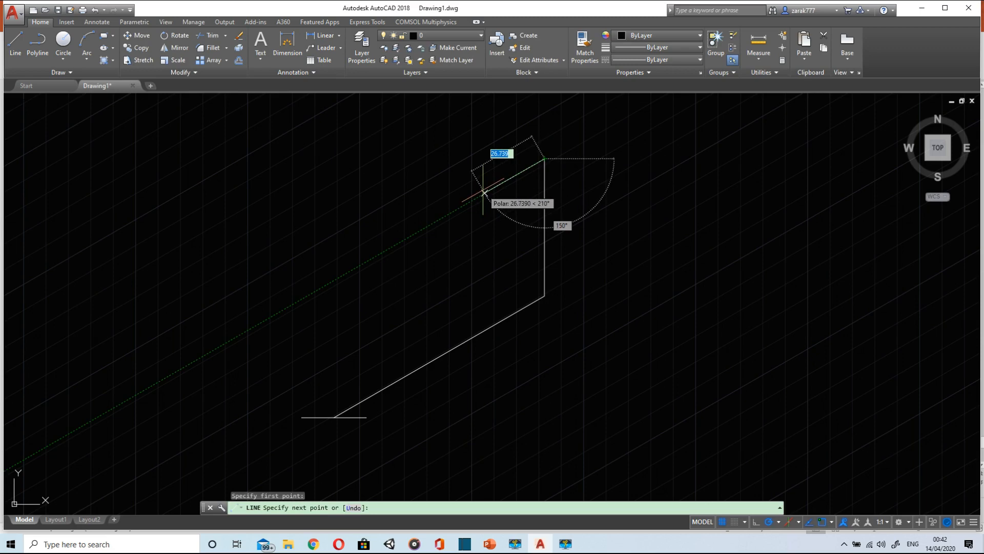
pyautogui.write('15')
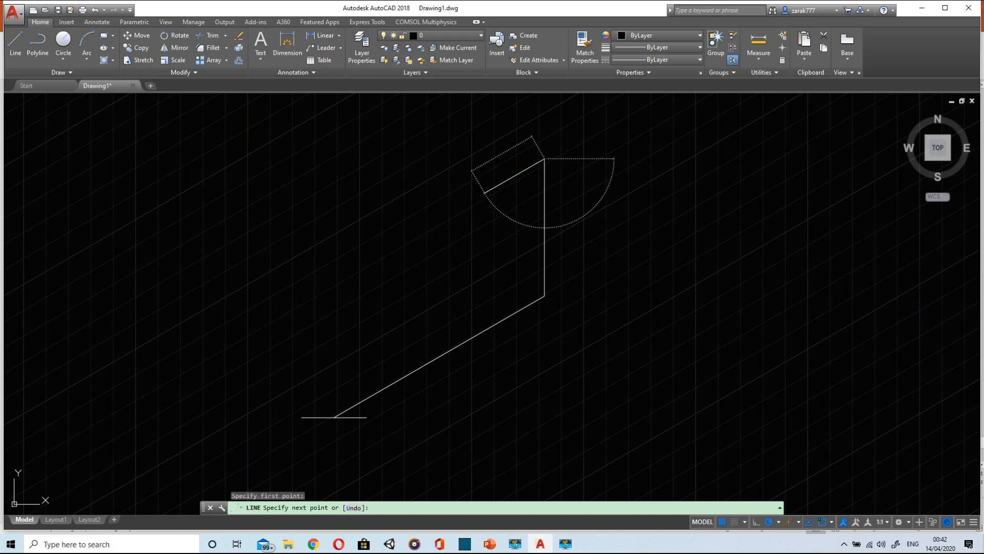
pyautogui.press('Return')
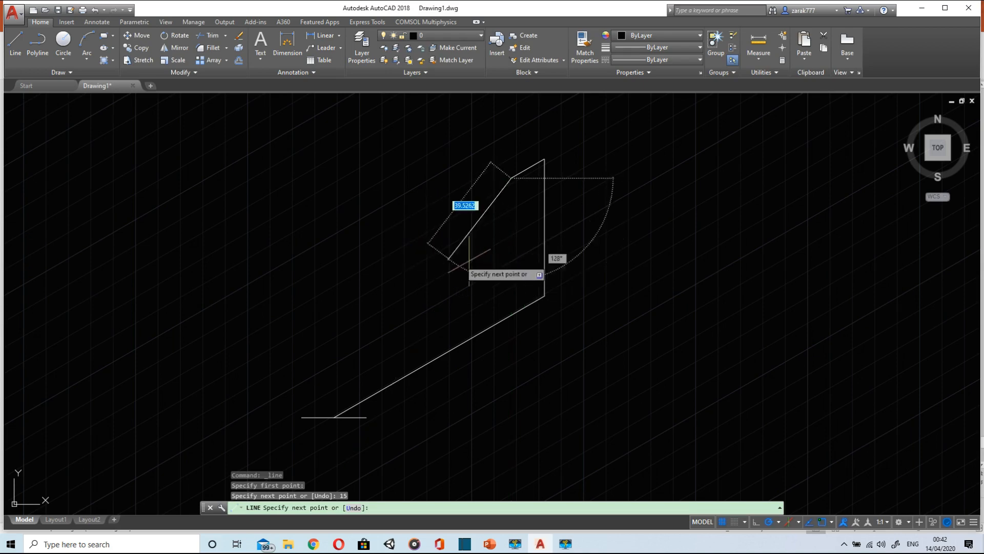
pyautogui.press('Escape')
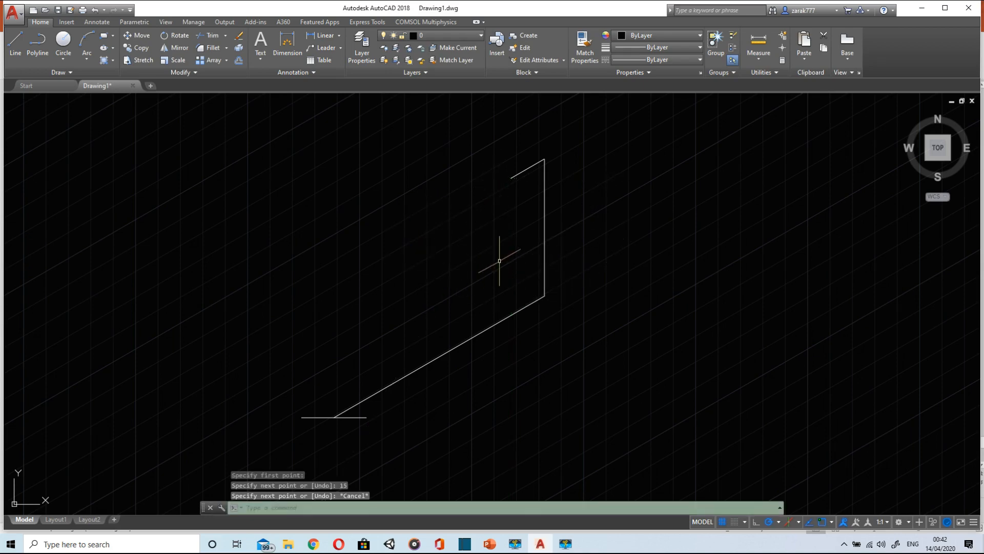
# - Start a new line at the lower end of the 94-unit inclined line with a 15-unit segment going straight up
pyautogui.click(15, 44)
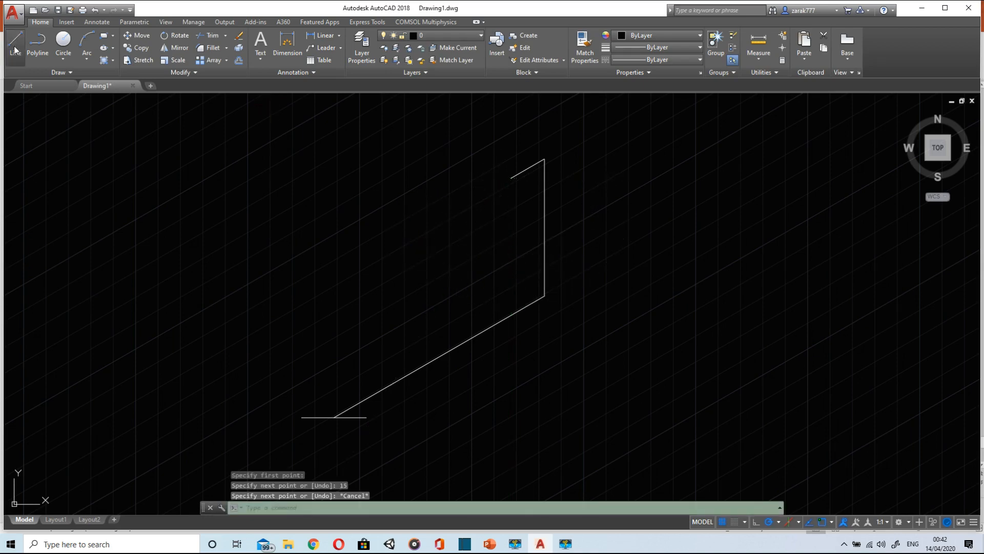
pyautogui.click(334, 417)
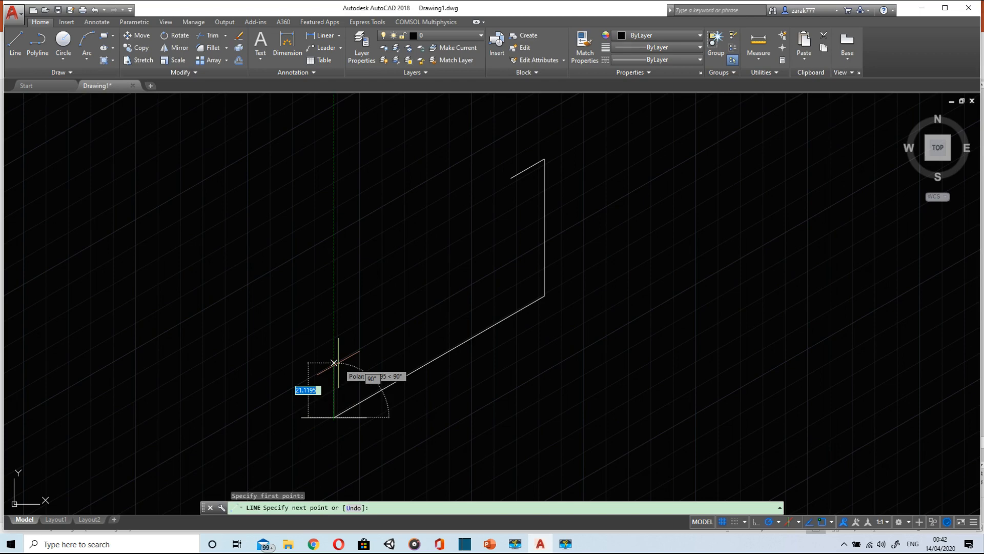
pyautogui.write('15')
pyautogui.press('Return')
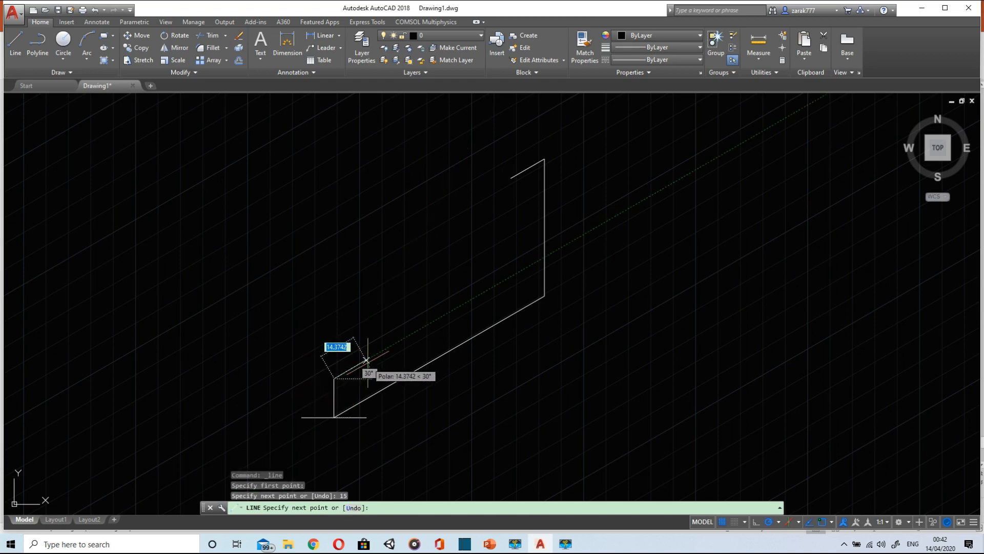
# - Continue with a 24-unit segment at 30°, close the profile at the upper 15-unit line's free end, and end the Line command
pyautogui.write('24')
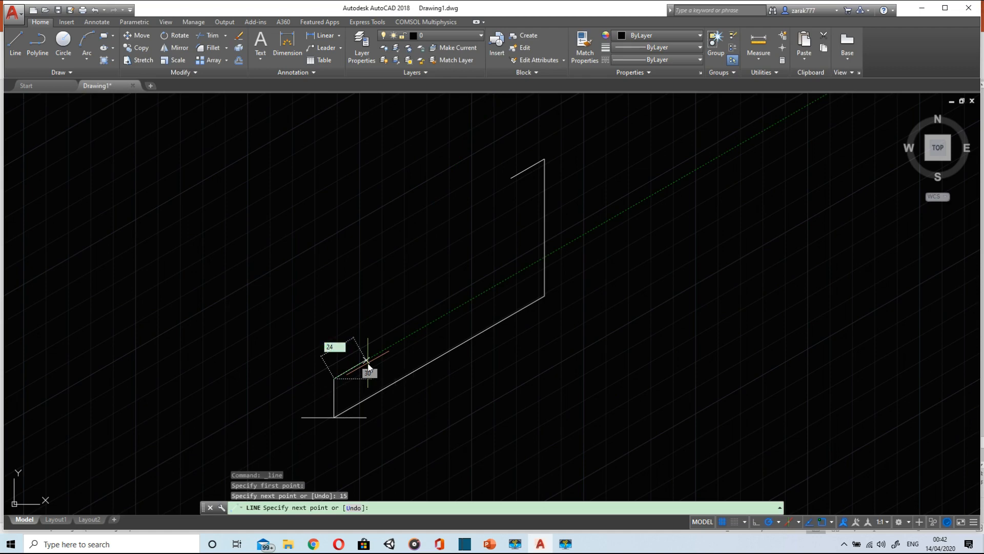
pyautogui.press('Return')
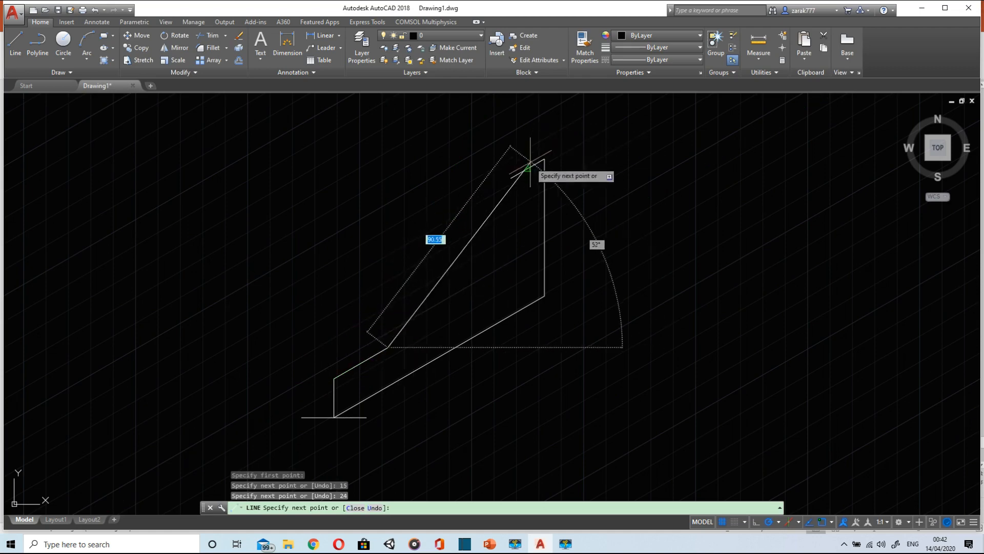
pyautogui.click(511, 178)
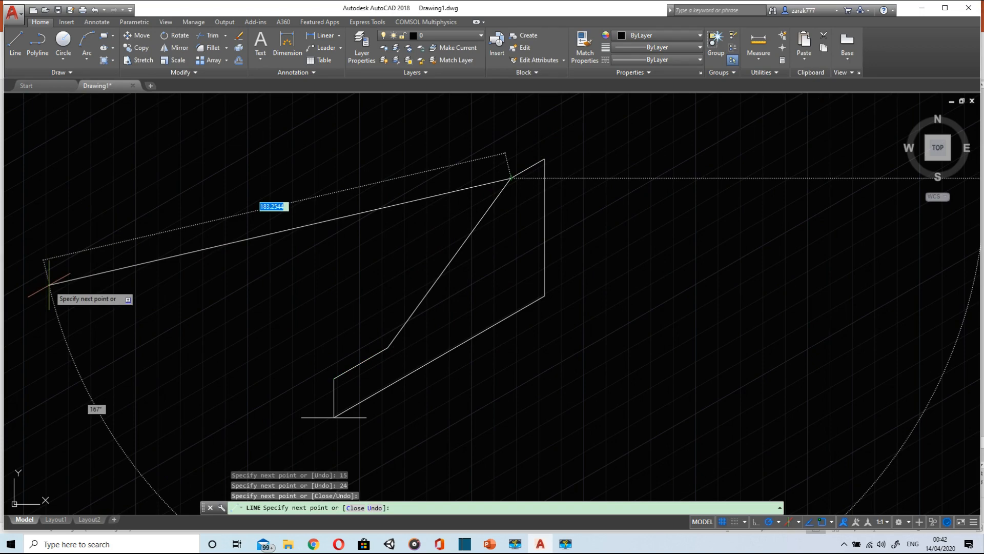
pyautogui.press('Escape')
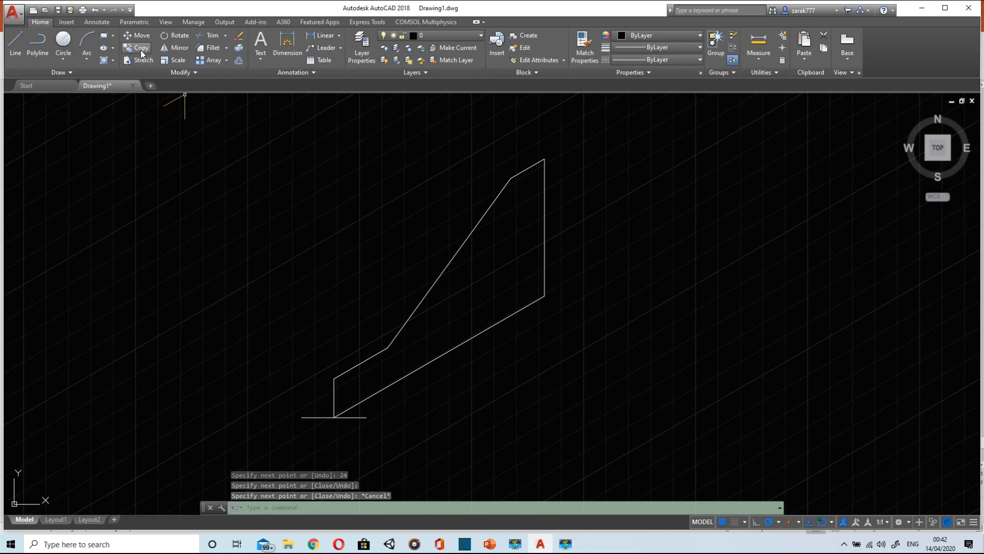
# - Erase the horizontal guide line and copy the whole closed profile 58 units at 150°, using its lowest corner as the base point
pyautogui.click(310, 417)
pyautogui.press('Delete')
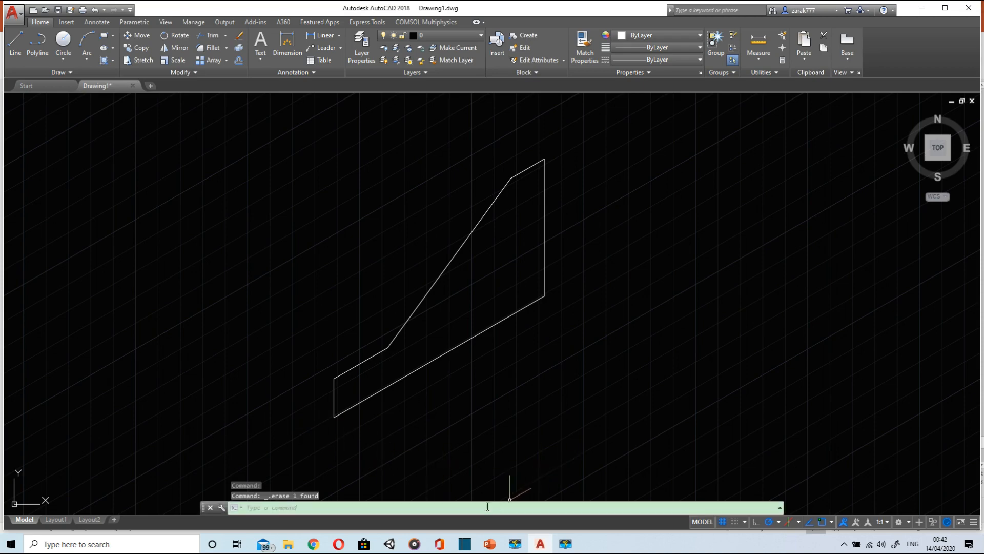
pyautogui.moveTo(621, 363)
pyautogui.mouseDown()
pyautogui.moveTo(430, 406)
pyautogui.moveTo(328, 404)
pyautogui.mouseUp()
pyautogui.moveTo(406, 463)
pyautogui.mouseDown()
pyautogui.moveTo(351, 263)
pyautogui.moveTo(621, 136)
pyautogui.moveTo(589, 334)
pyautogui.mouseUp()
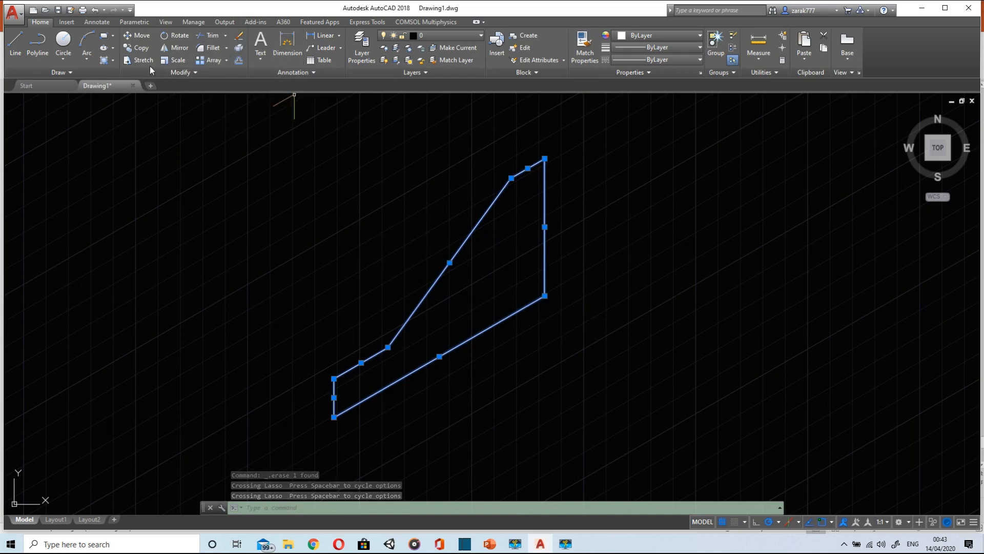
pyautogui.click(142, 48)
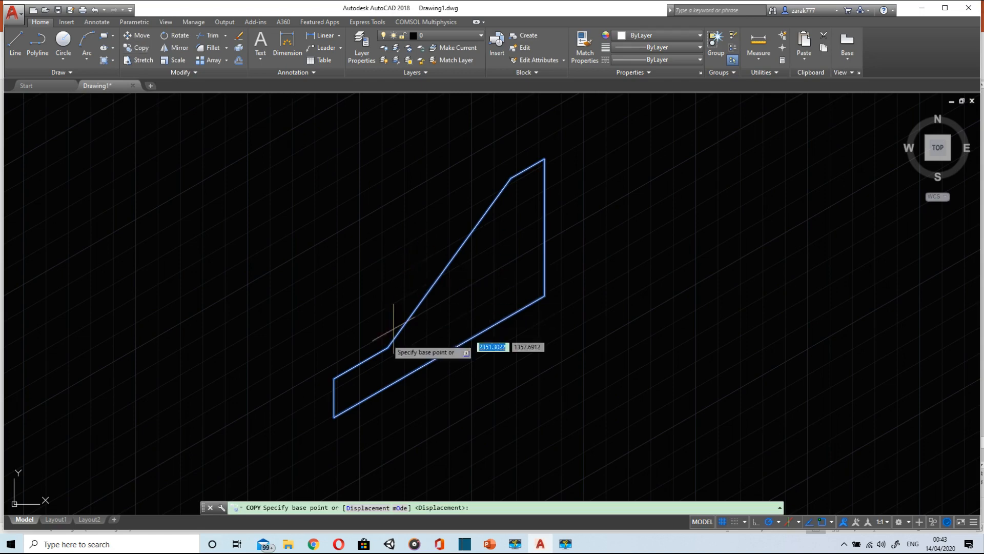
pyautogui.click(334, 416)
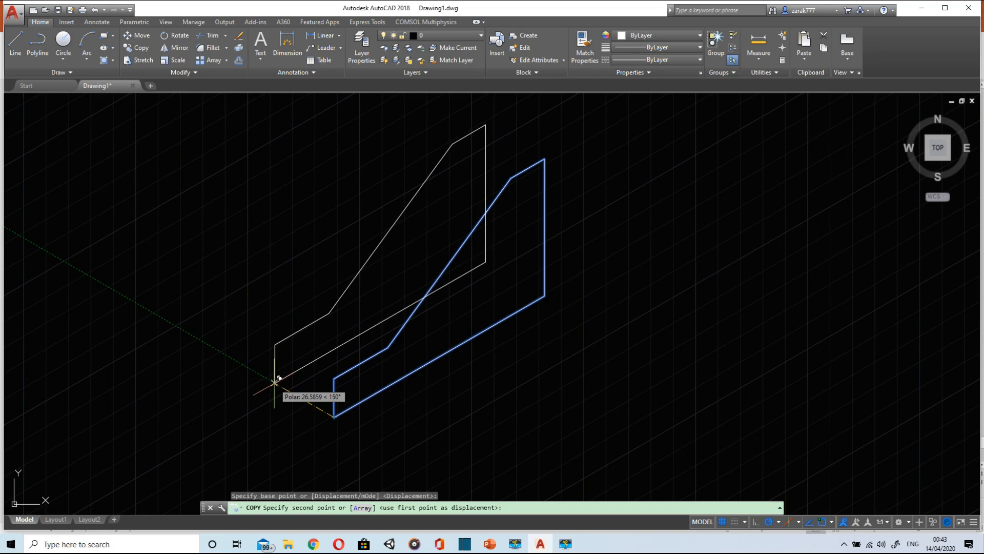
pyautogui.write('58')
pyautogui.press('Return')
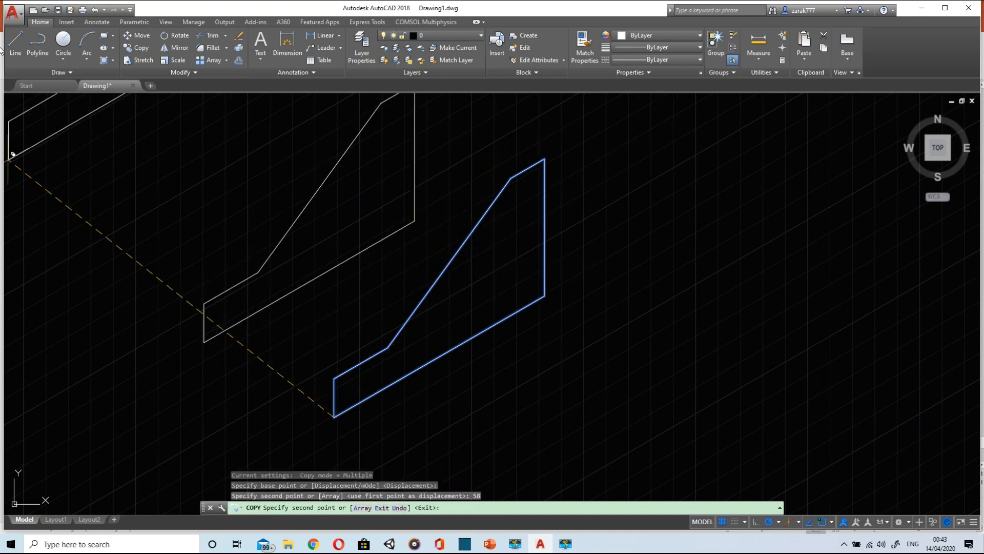
# - Connect the front ends of the two profiles with lines between their lowest corners and between the tops of their short vertical edges
pyautogui.click(22, 49)
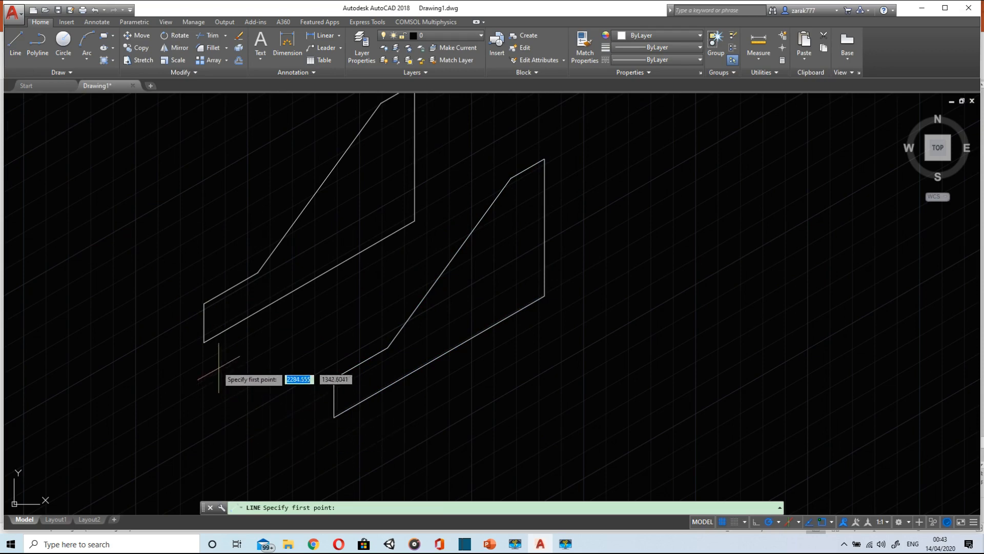
pyautogui.click(204, 341)
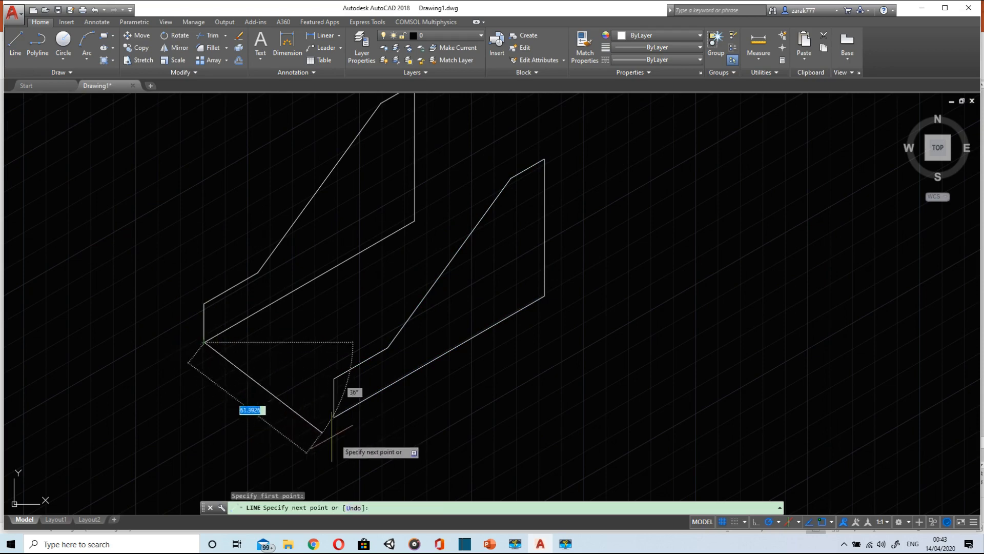
pyautogui.click(334, 417)
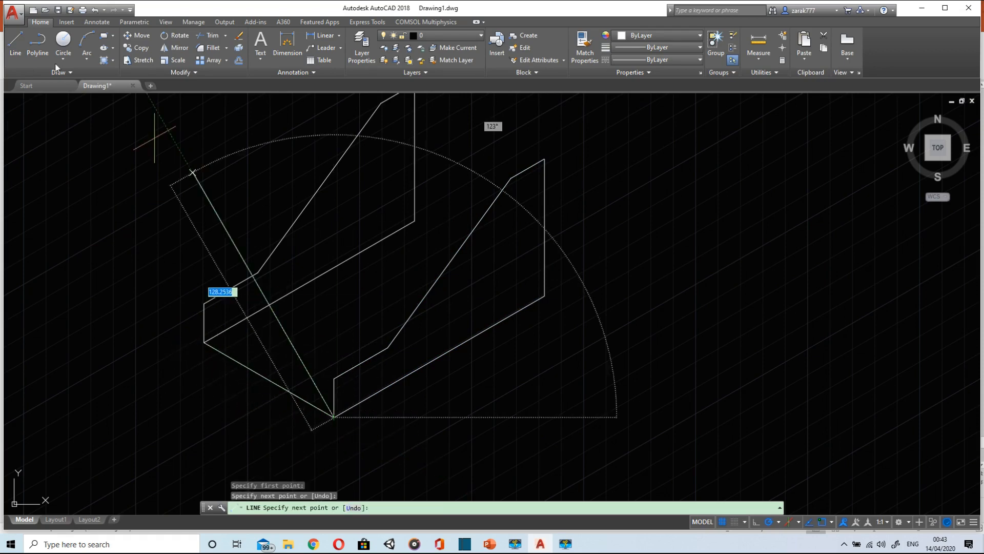
pyautogui.click(17, 50)
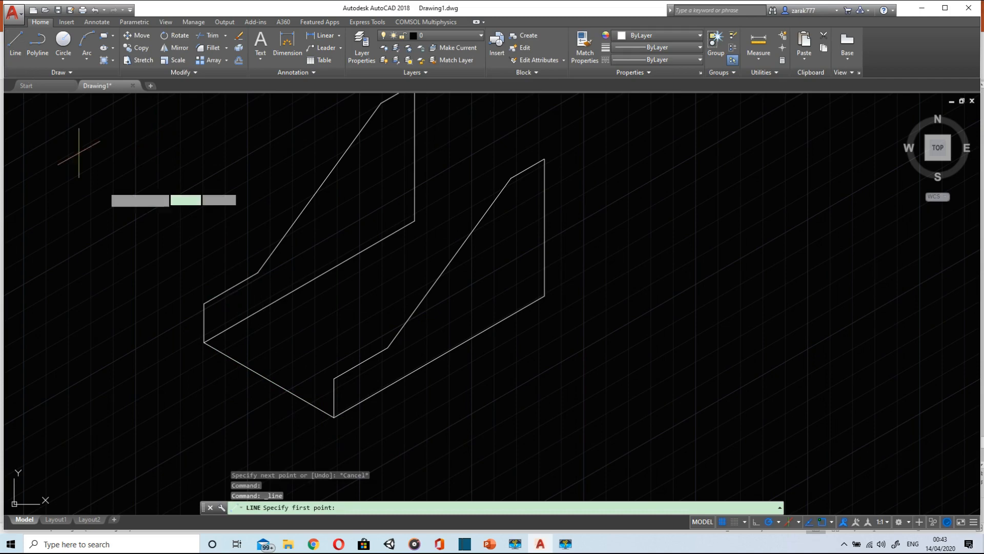
pyautogui.click(204, 303)
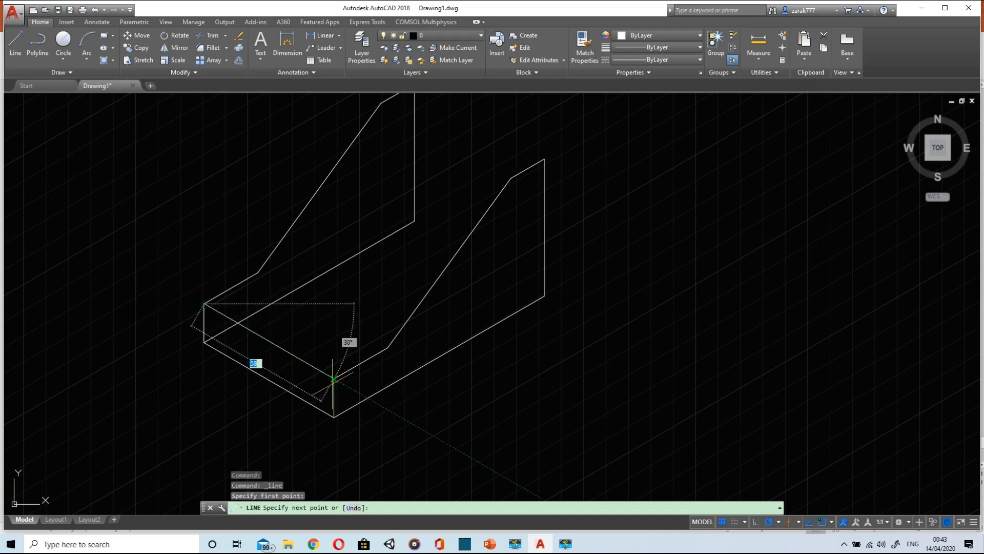
pyautogui.click(333, 379)
# - Draw a line connecting the topmost corners of the two profiles, at the upper ends of their tall vertical edges
pyautogui.click(15, 47)
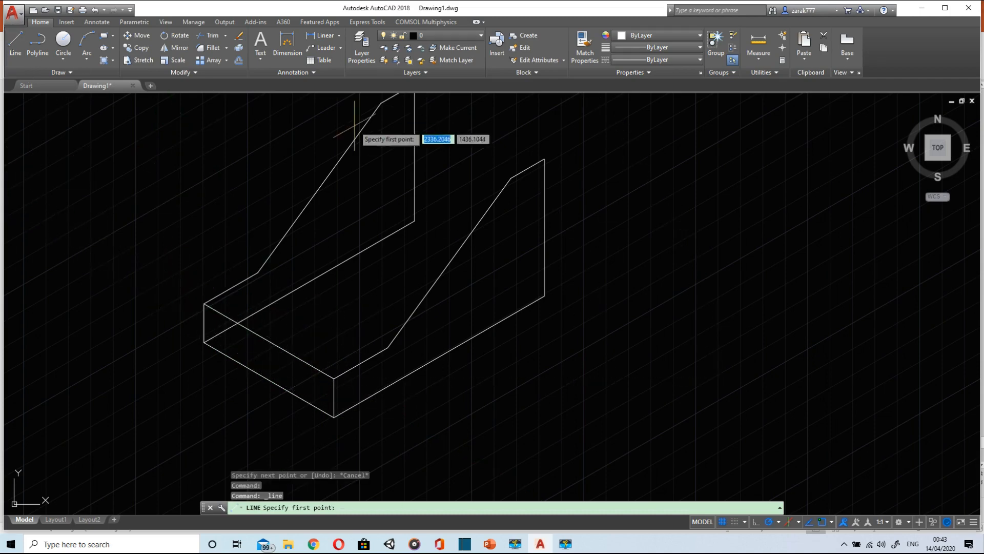
pyautogui.scroll(3, 395, 193)
pyautogui.scroll(-5, 397, 195)
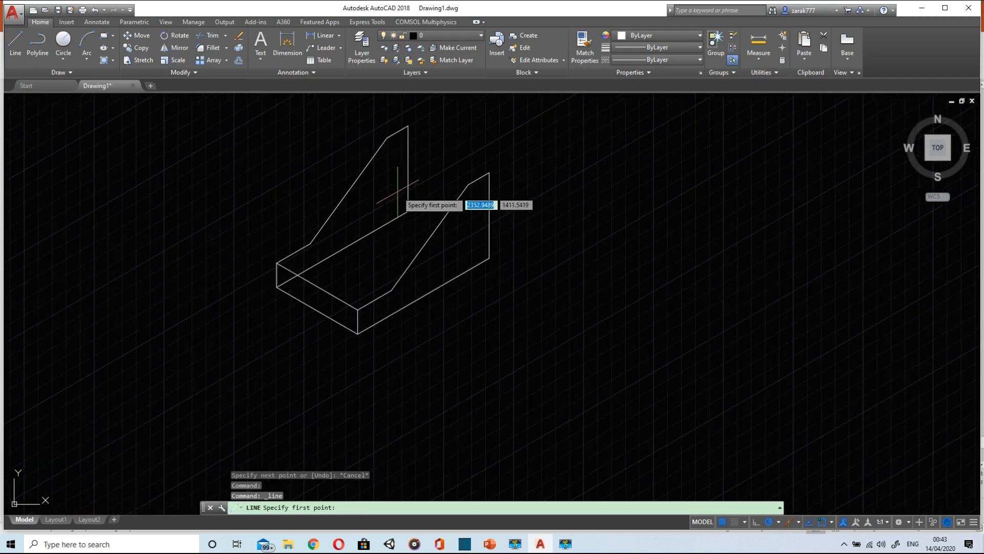
pyautogui.click(21, 49)
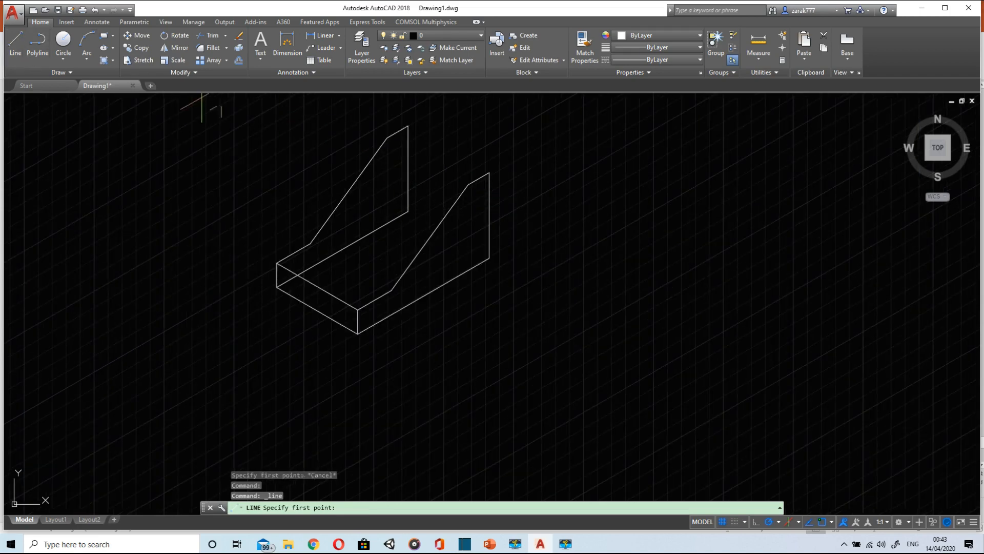
pyautogui.click(408, 125)
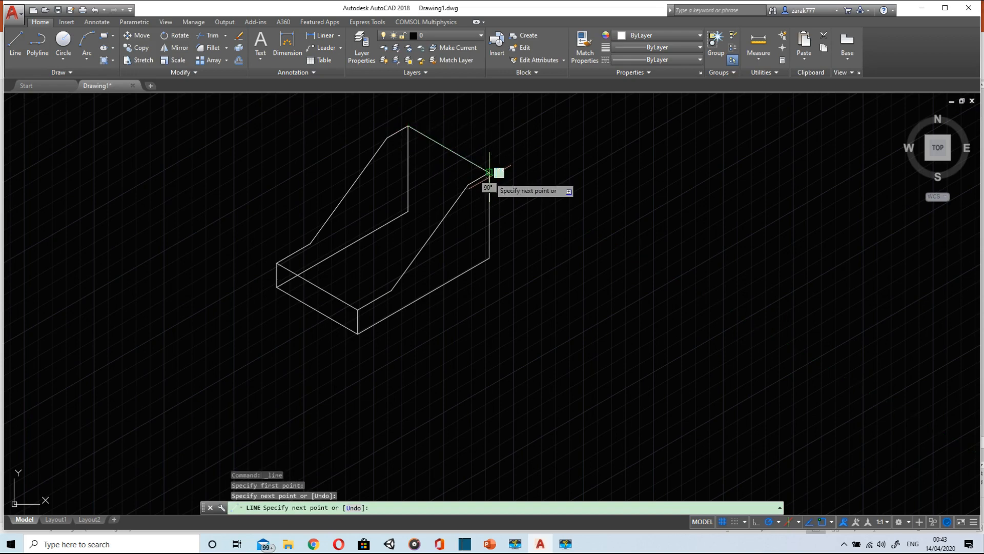
# - Connect the upper ends of the two profiles' steep sloping edges with a line and end the Line command
pyautogui.click(16, 45)
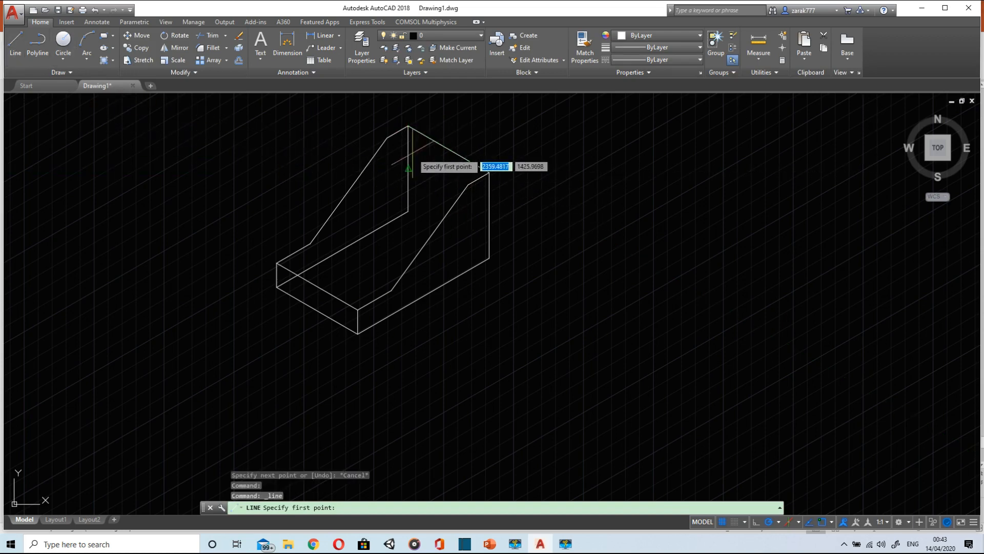
pyautogui.click(386, 137)
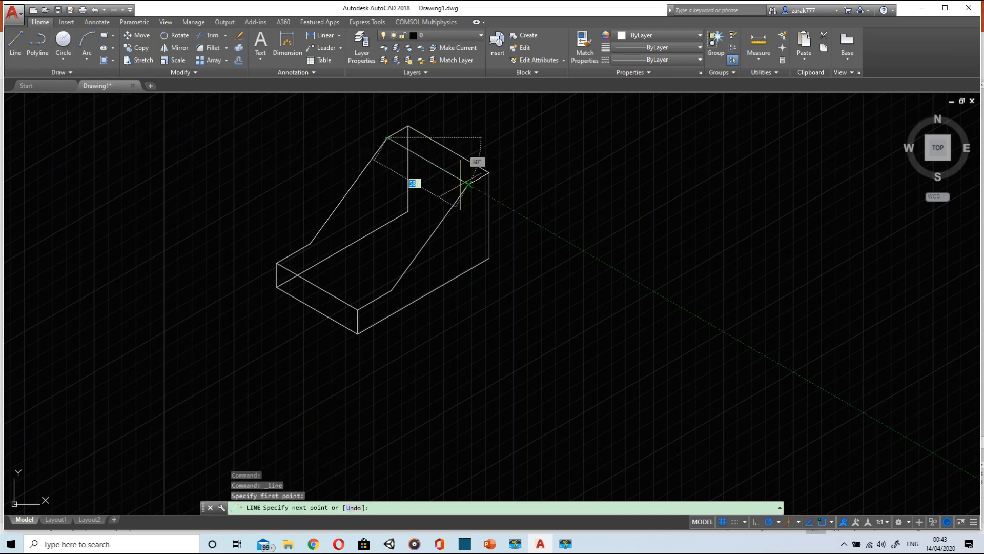
pyautogui.click(468, 184)
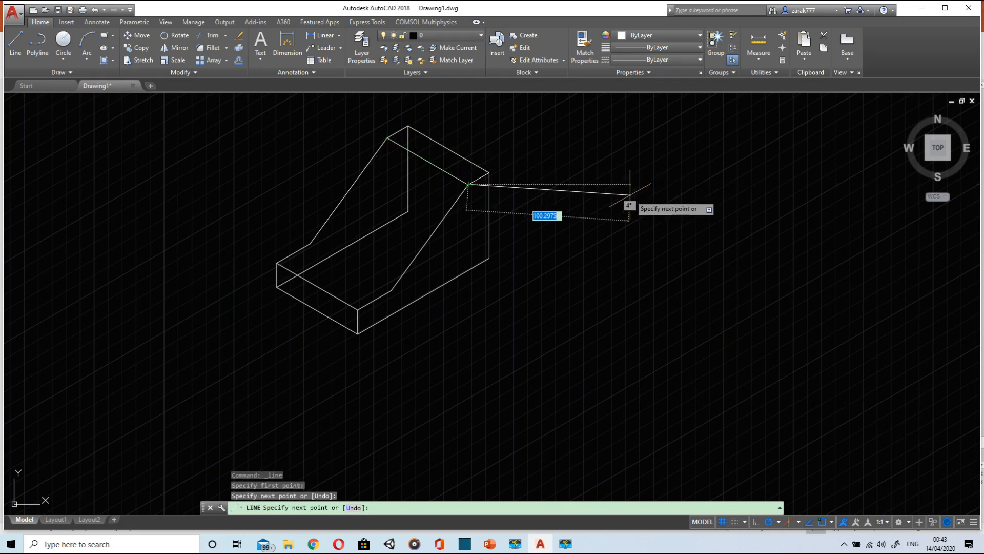
pyautogui.press('Escape')
pyautogui.scroll(-2, 563, 138)
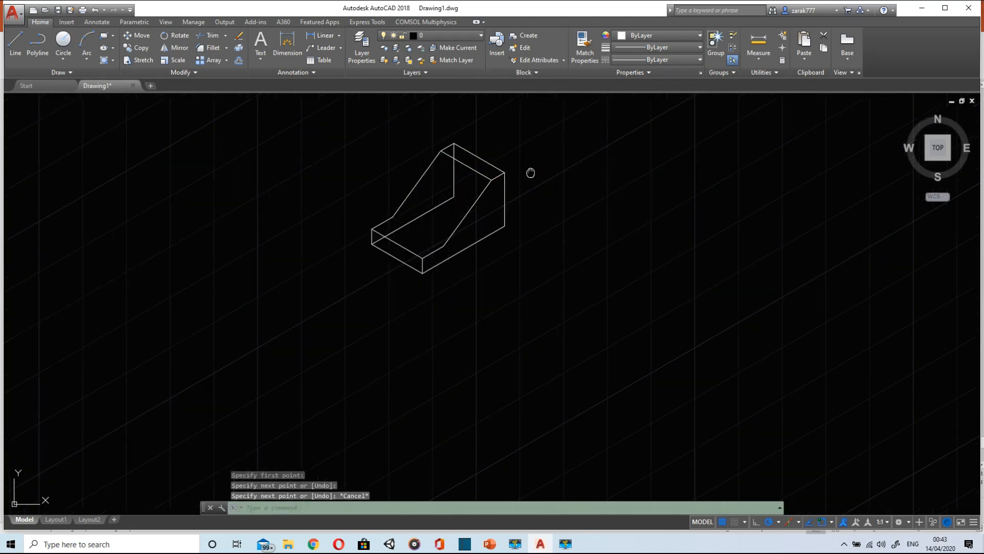
# - Erase the solid's two hidden rear edges: the far lower edge and the far tall vertical edge
pyautogui.moveTo(531, 171)
pyautogui.mouseDown(button='middle')
pyautogui.moveTo(531, 215)
pyautogui.moveTo(496, 231)
pyautogui.moveTo(479, 208)
pyautogui.mouseUp(button='middle')
pyautogui.scroll(-2, 468, 205)
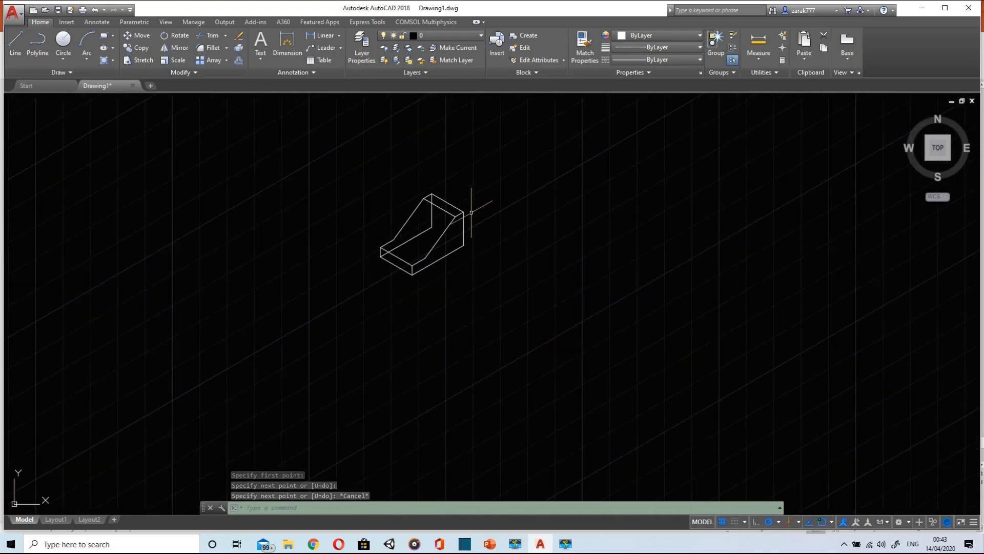
pyautogui.scroll(5, 461, 213)
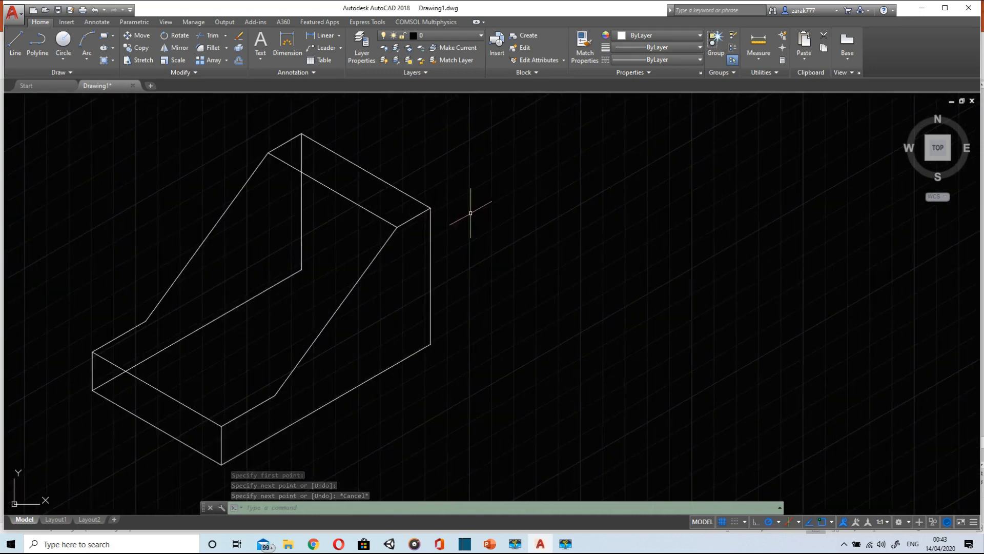
pyautogui.click(282, 280)
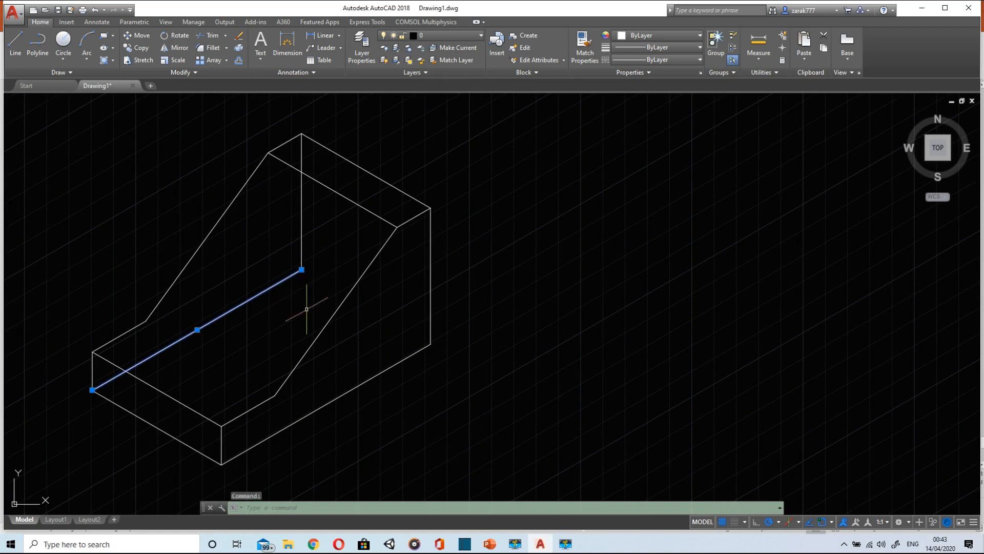
pyautogui.press('Delete')
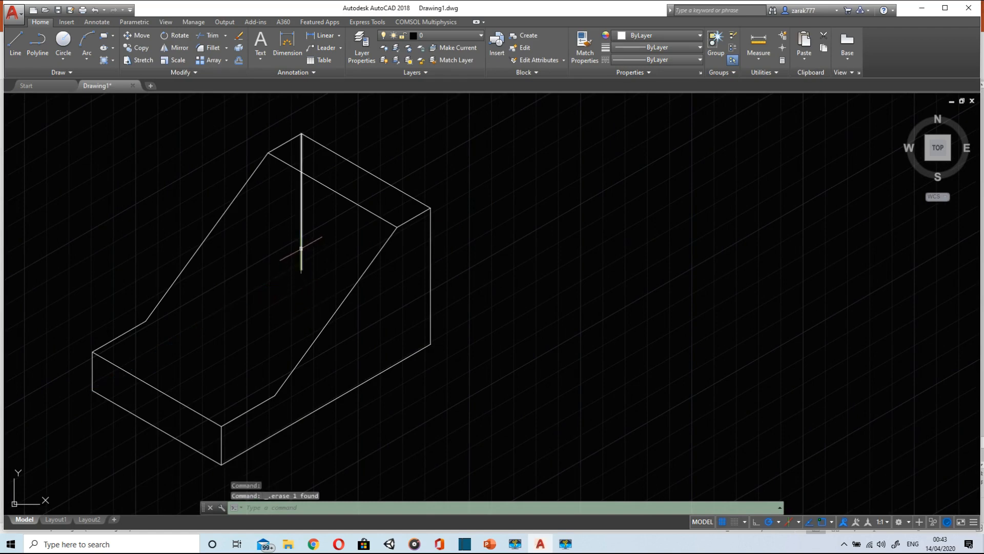
pyautogui.click(302, 248)
pyautogui.press('Delete')
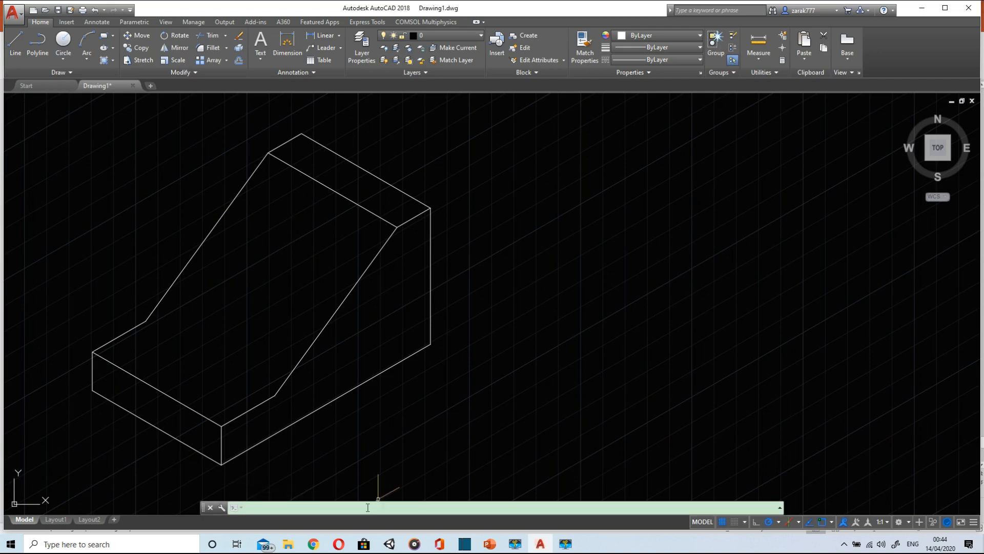
# - Create a new layer named dimen in the layer manager
pyautogui.write('aye')
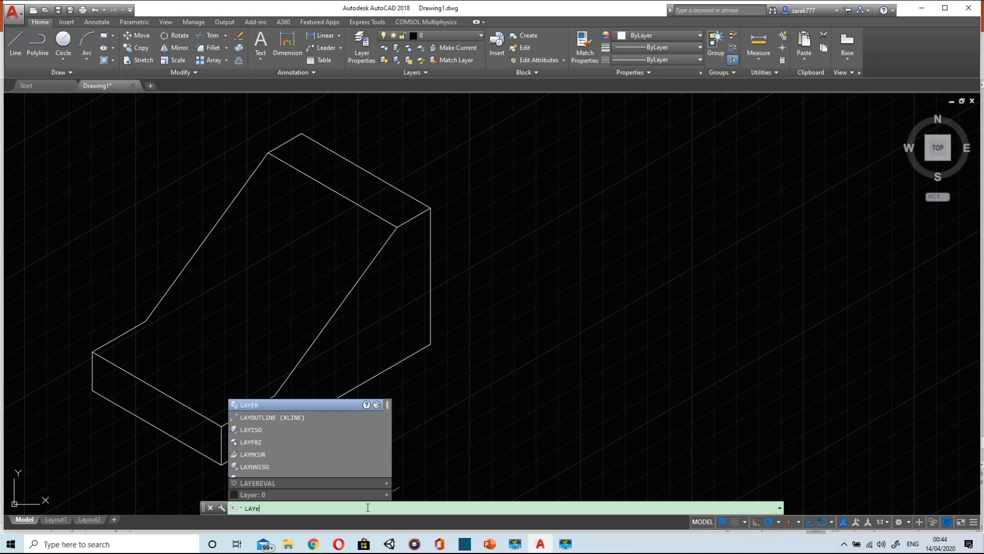
pyautogui.write('rs')
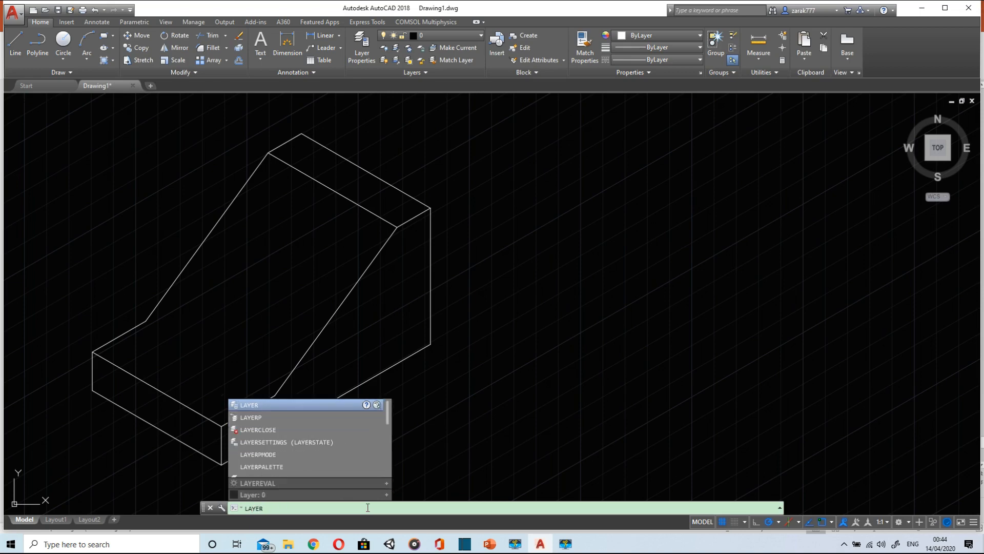
pyautogui.press('Return')
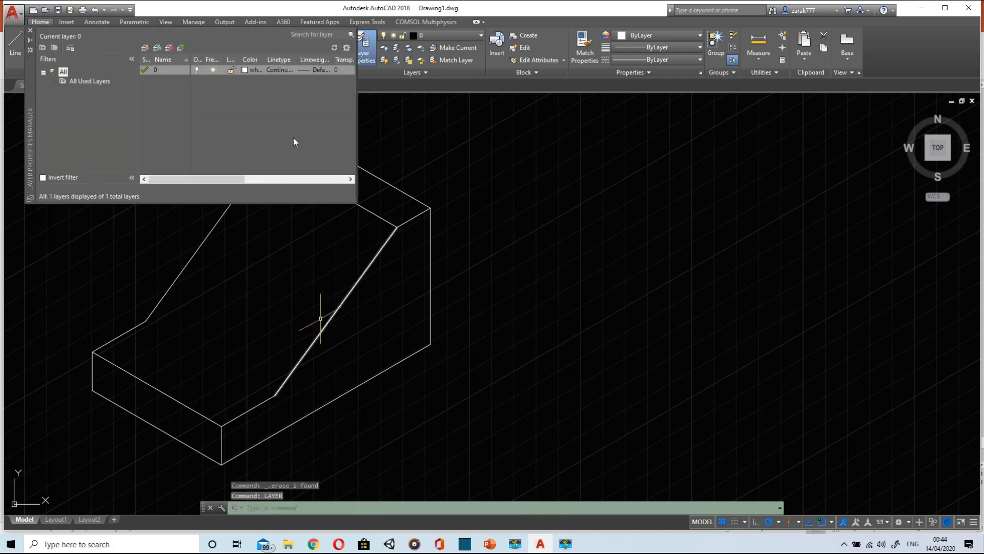
pyautogui.click(146, 47)
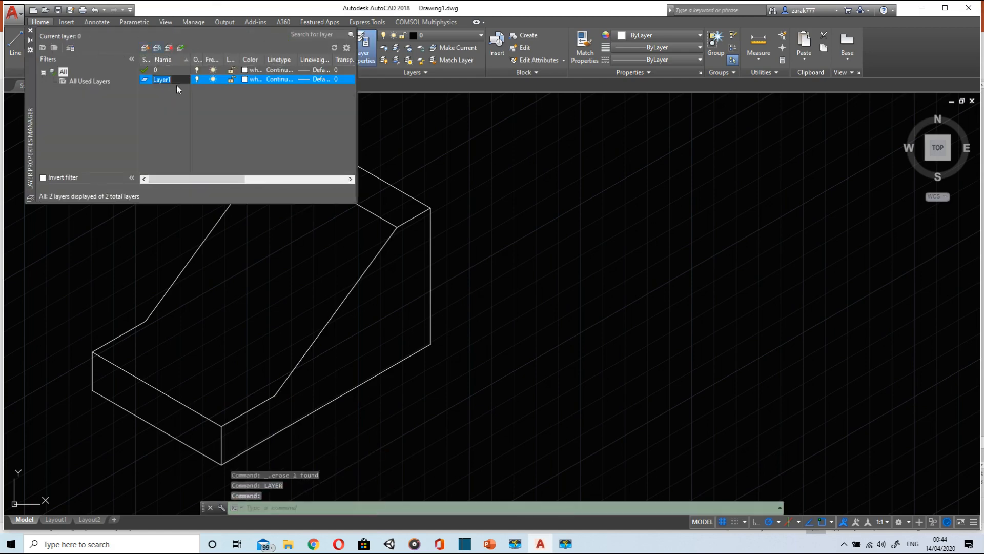
pyautogui.write('dim')
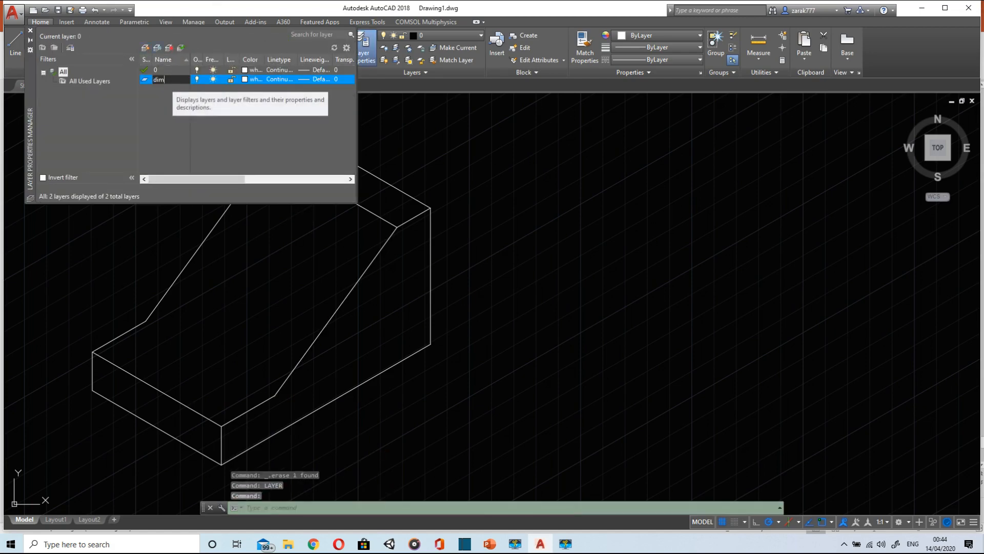
pyautogui.write('en')
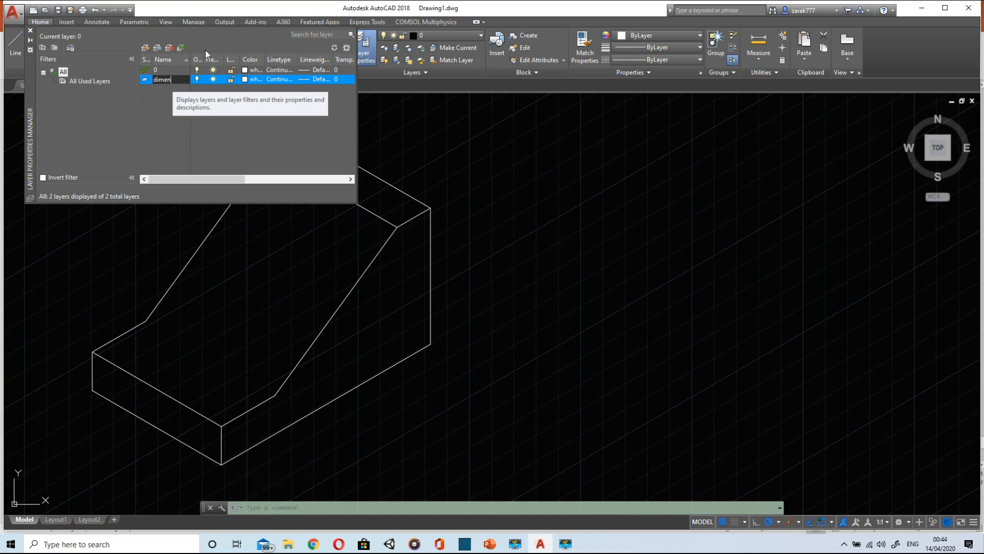
# - Set the dimen layer's colour to index color 80, make it the current layer and close the layer manager
pyautogui.click(245, 80)
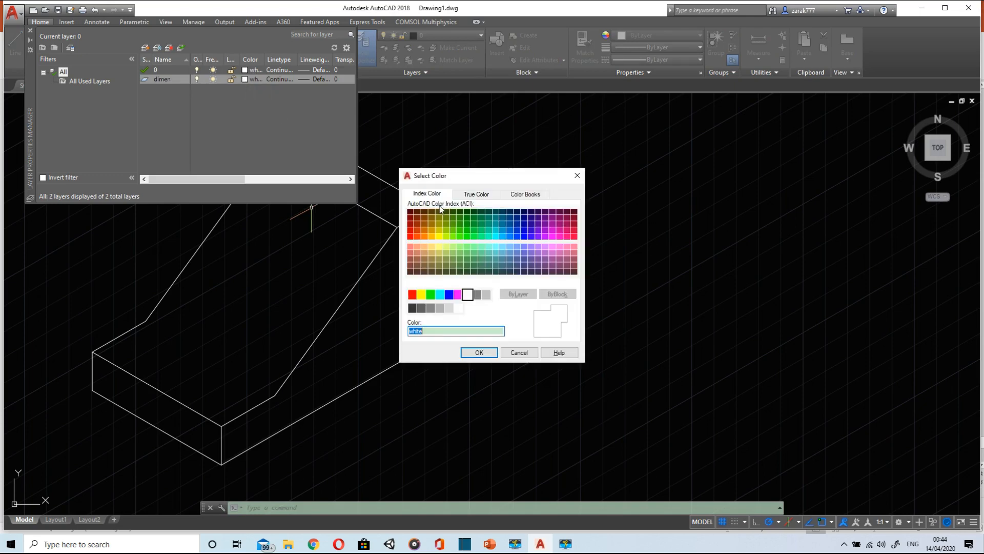
pyautogui.click(460, 237)
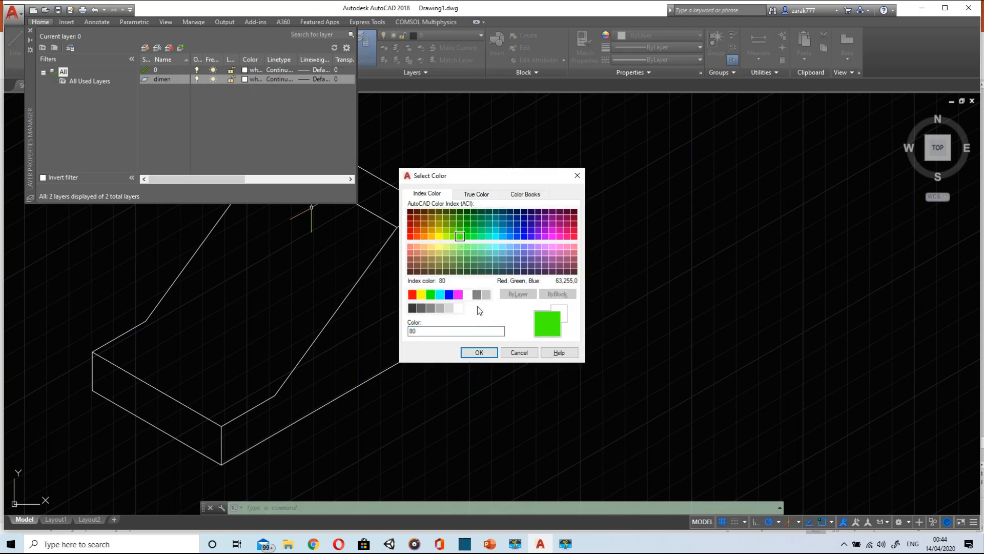
pyautogui.click(476, 353)
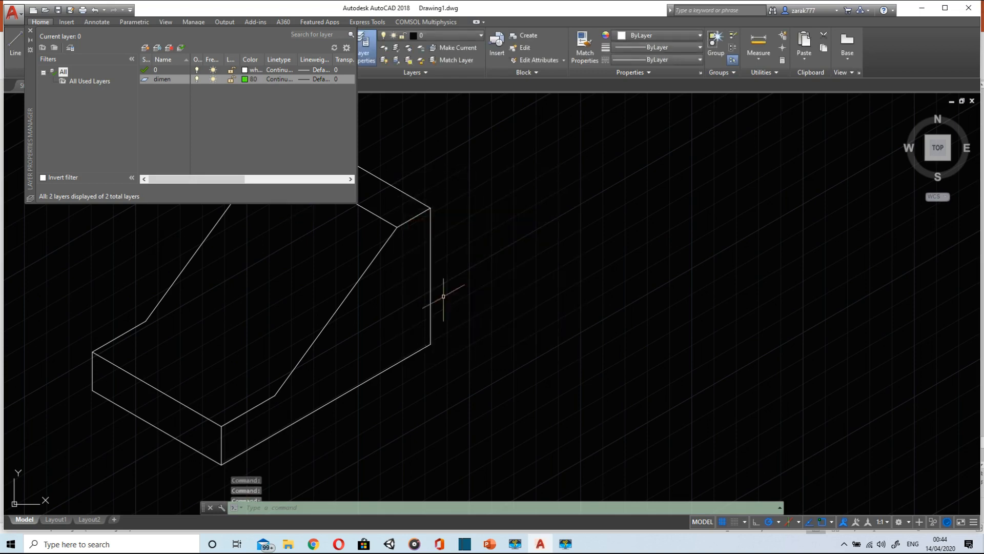
pyautogui.click(30, 31)
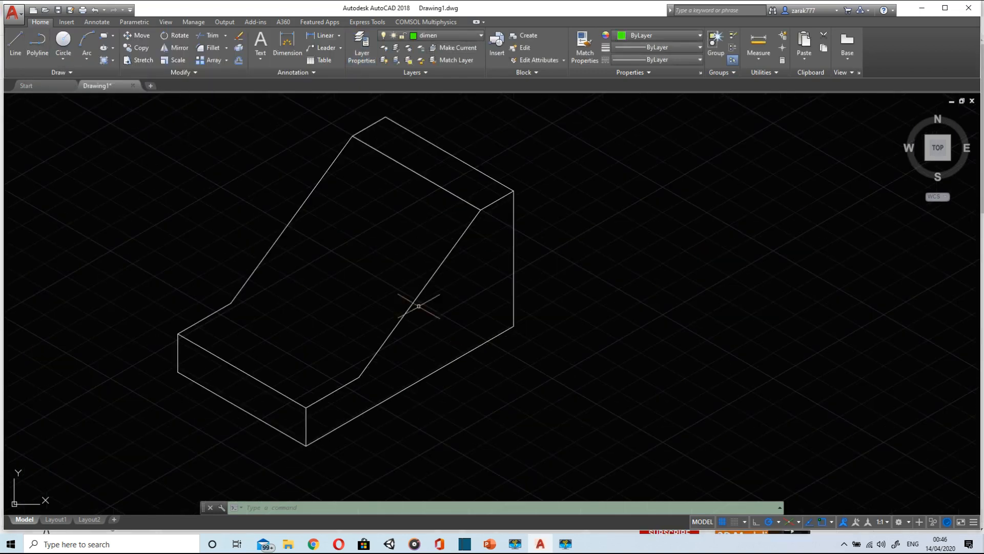
# - Switch to the right isoplane and add an aligned dimension to the near tall vertical edge, placed outside the solid
pyautogui.click(338, 35)
pyautogui.click(335, 72)
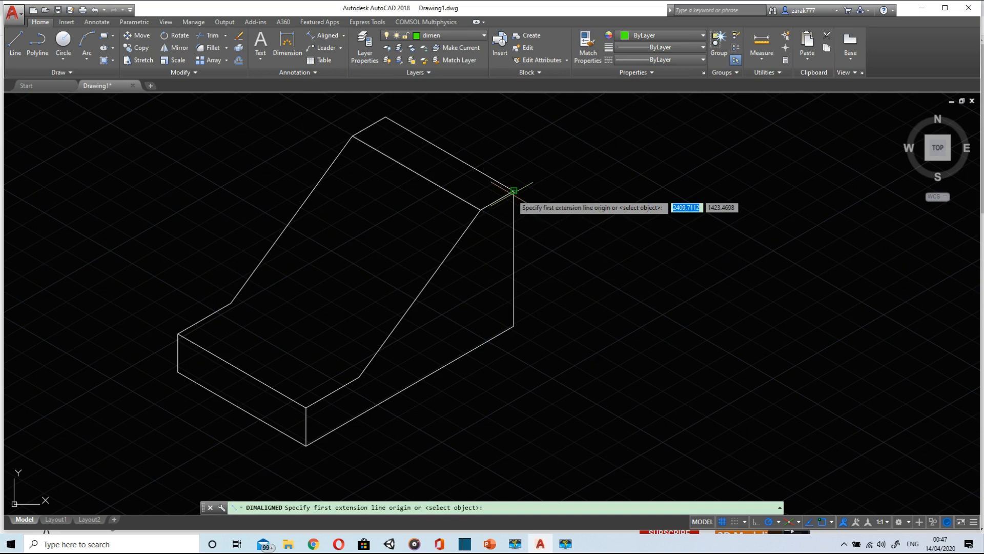
pyautogui.press('F5')
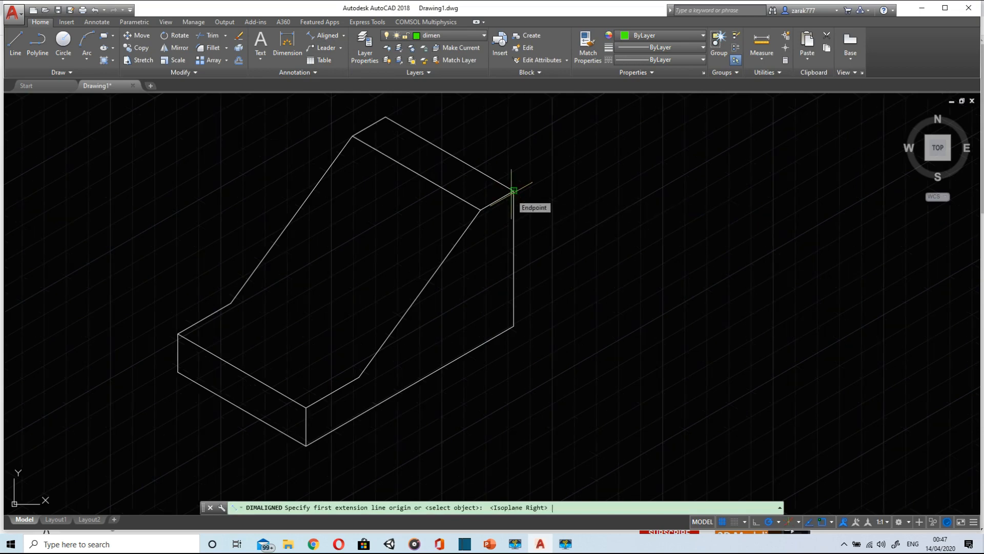
pyautogui.click(513, 191)
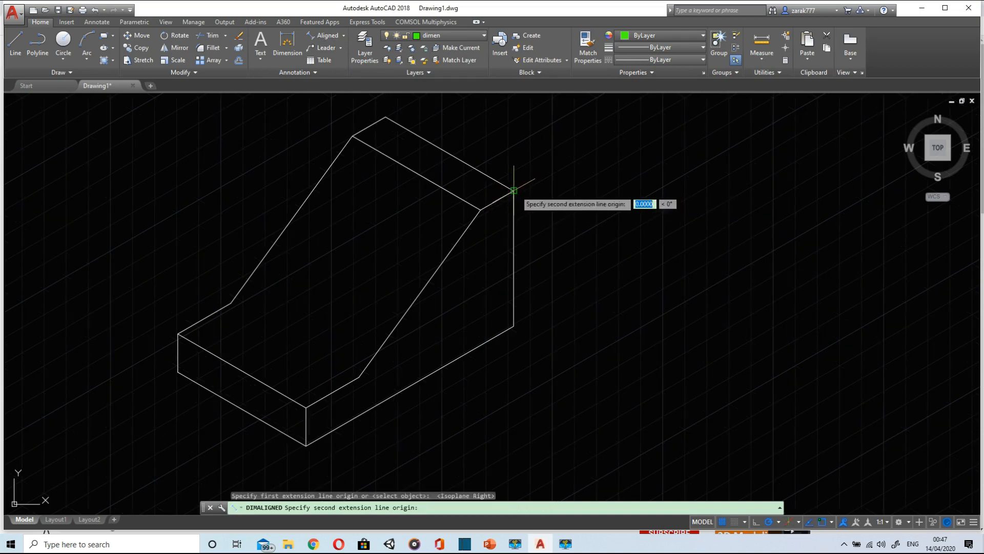
pyautogui.click(514, 326)
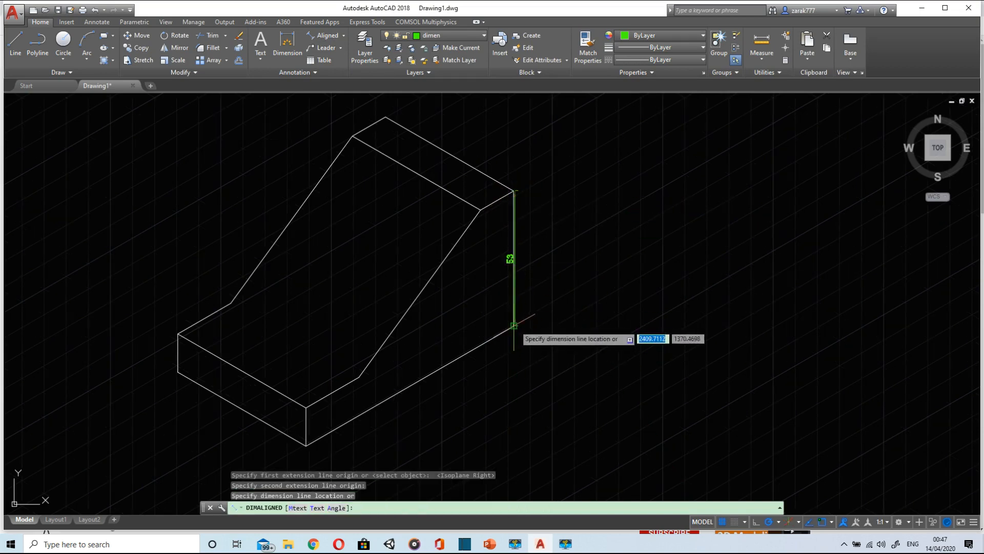
pyautogui.click(570, 273)
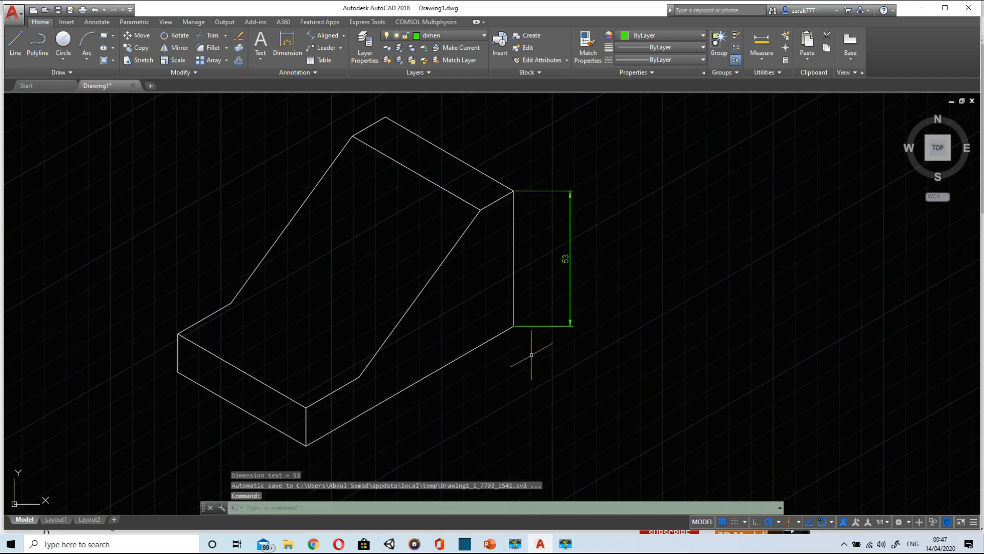
# - Add an aligned dimension to the long lower edge of the near side profile, placed below the solid
pyautogui.click(323, 35)
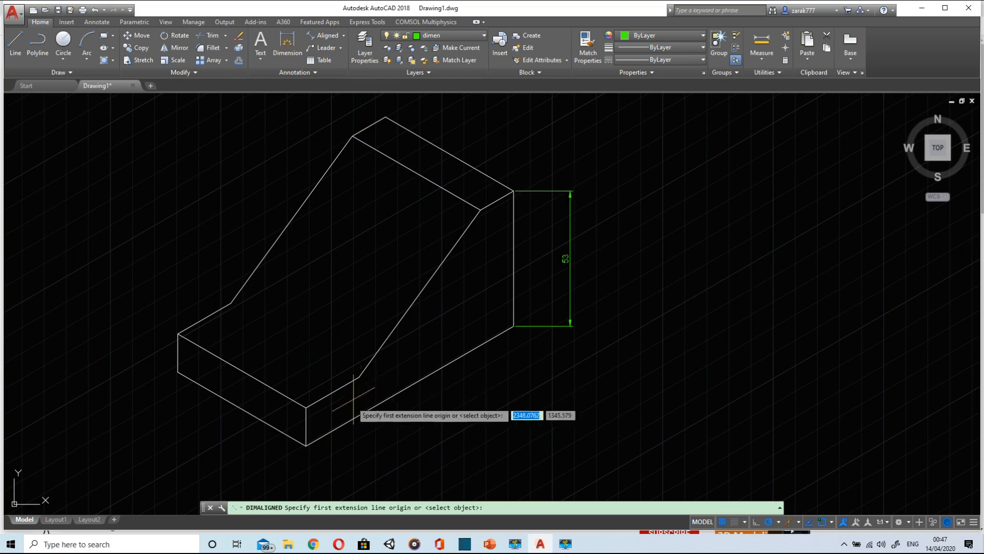
pyautogui.click(306, 445)
pyautogui.click(514, 325)
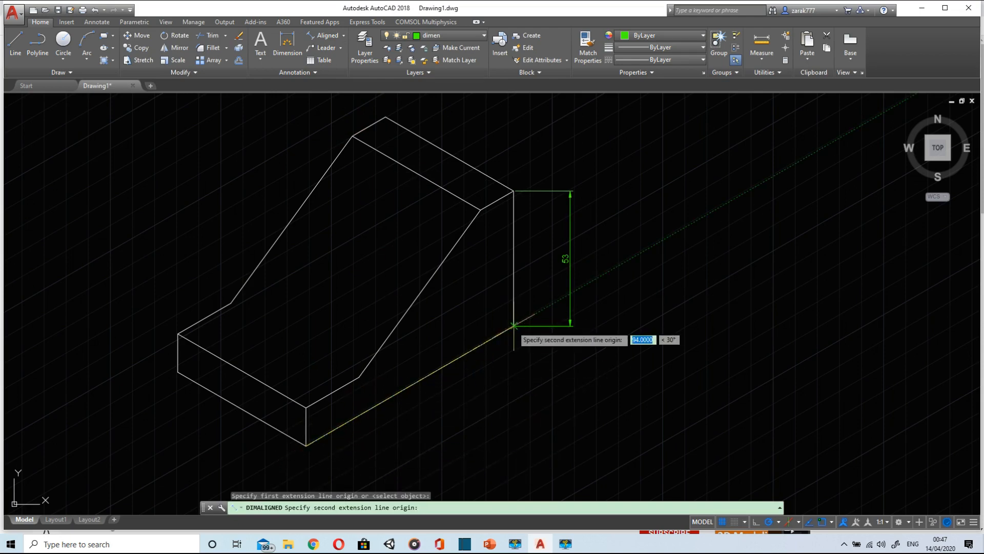
pyautogui.click(524, 367)
# - Add an aligned dimension to the lower front edge that joins the two profiles, placed below the solid
pyautogui.scroll(4, 560, 327)
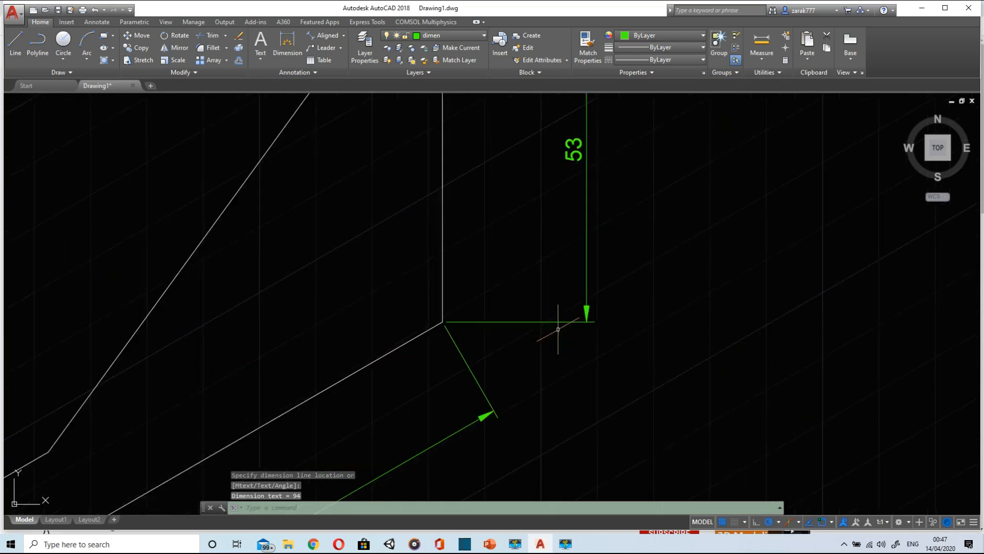
pyautogui.scroll(-5, 560, 327)
pyautogui.scroll(-4, 384, 151)
pyautogui.scroll(2, 384, 152)
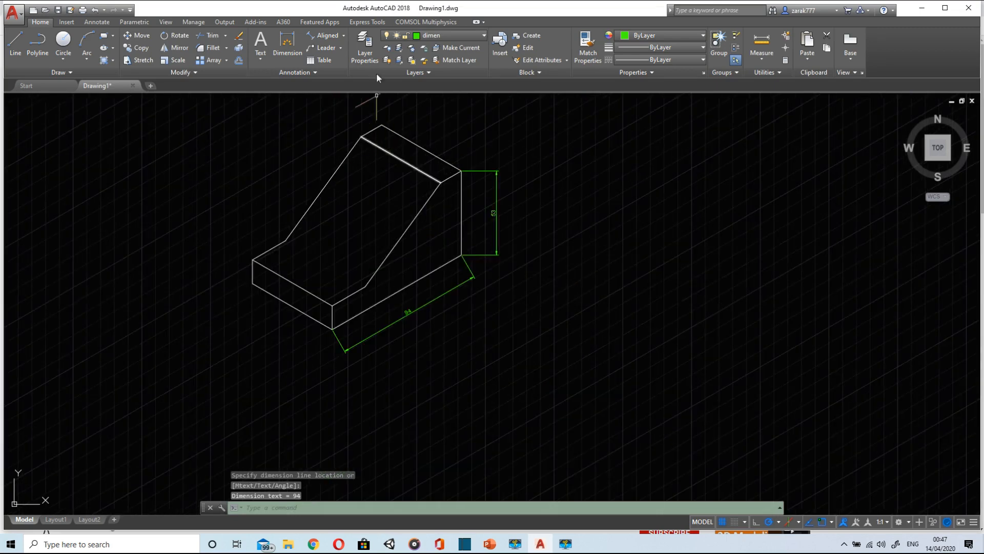
pyautogui.click(323, 35)
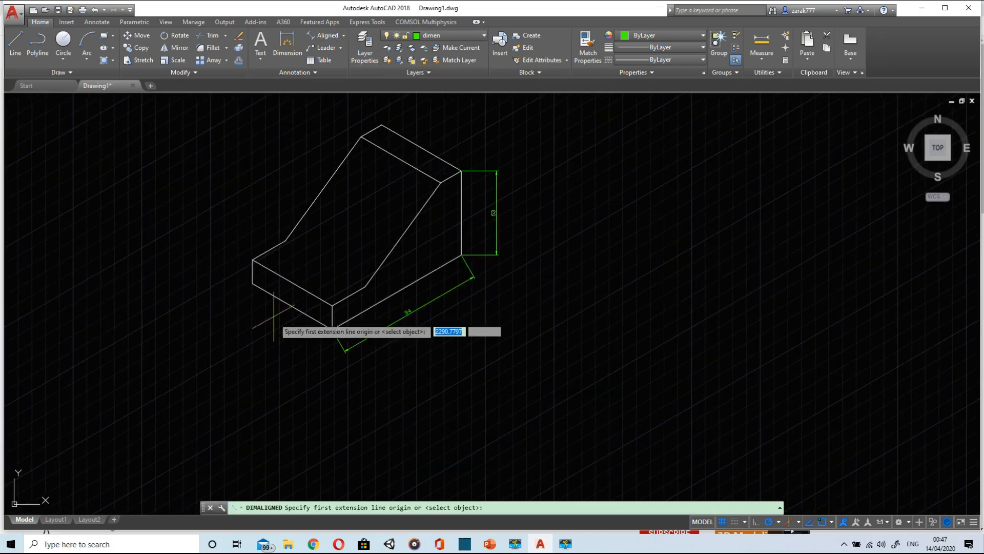
pyautogui.click(253, 282)
pyautogui.click(332, 329)
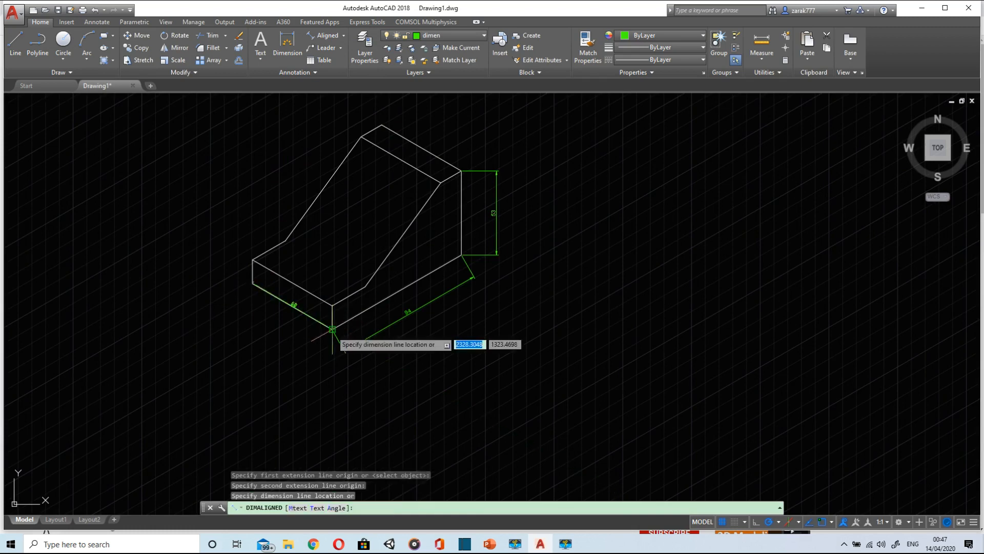
pyautogui.click(325, 353)
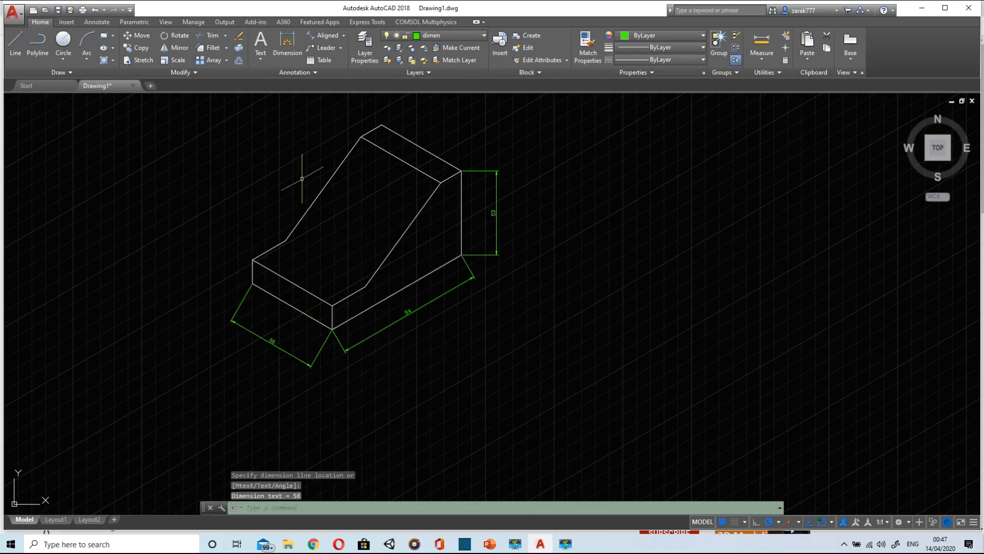
# - Add an aligned dimension to the far profile's short top edge between the front corner and the start of the slope
pyautogui.click(314, 37)
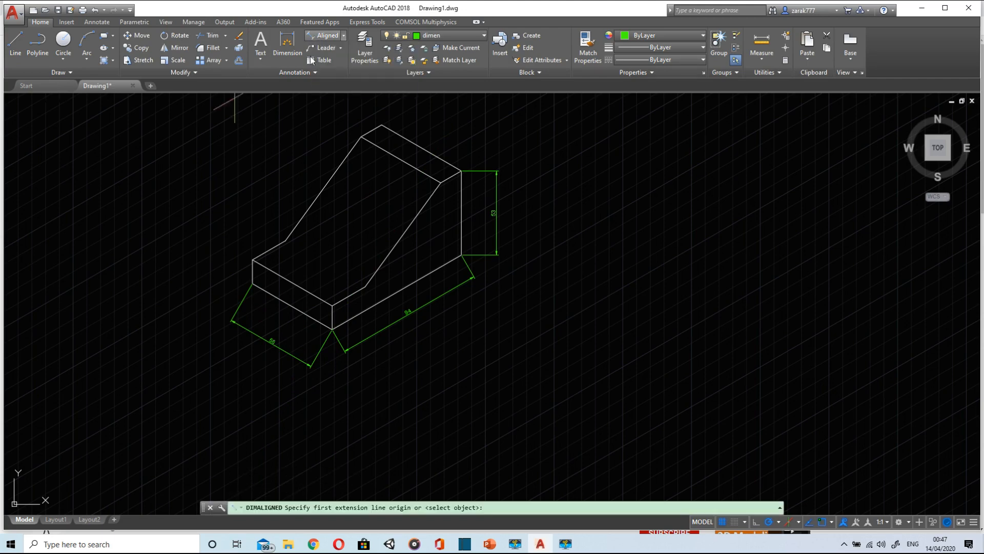
pyautogui.click(252, 260)
pyautogui.click(285, 241)
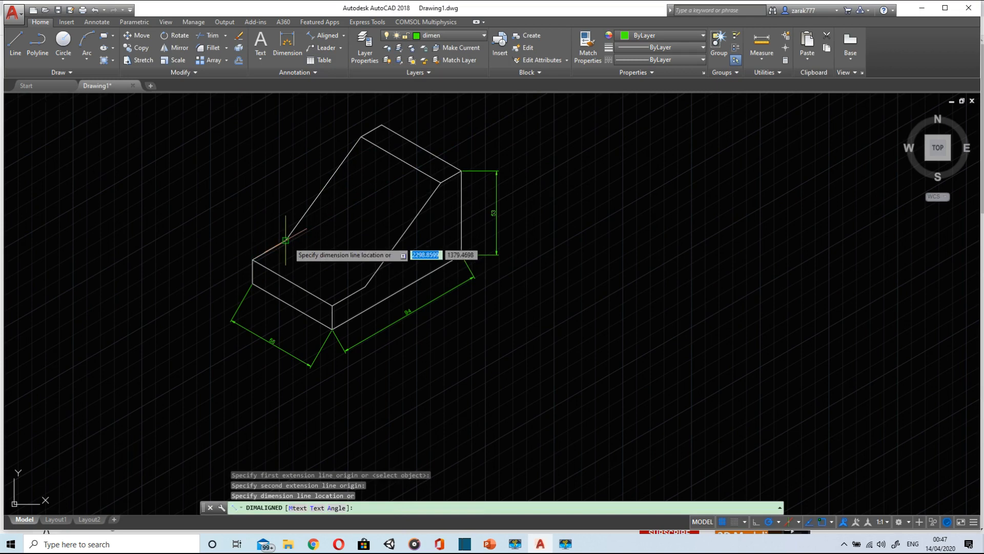
pyautogui.click(263, 220)
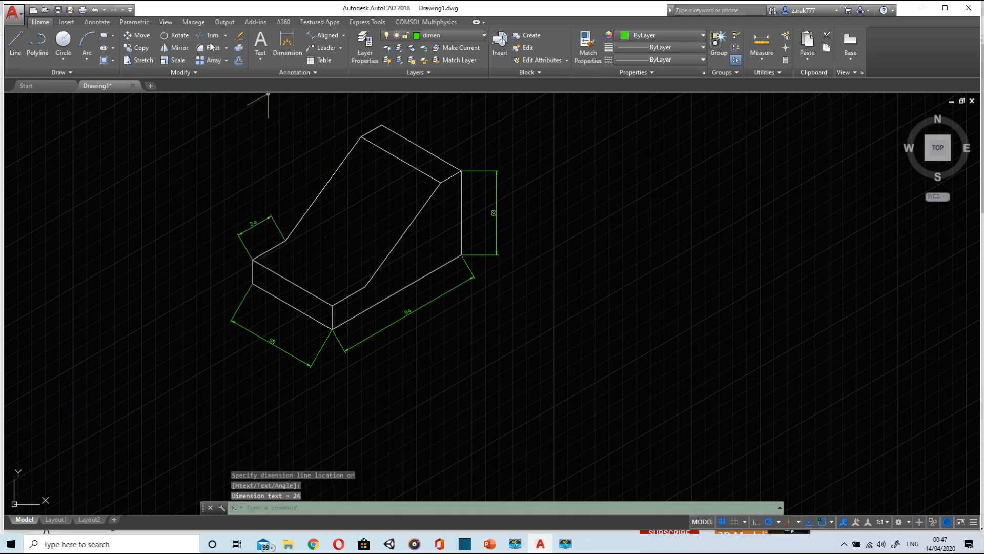
# - Add an angular dimension between the near profile's steep sloping edge and its long lower edge, with the arc inside the profile
pyautogui.click(343, 36)
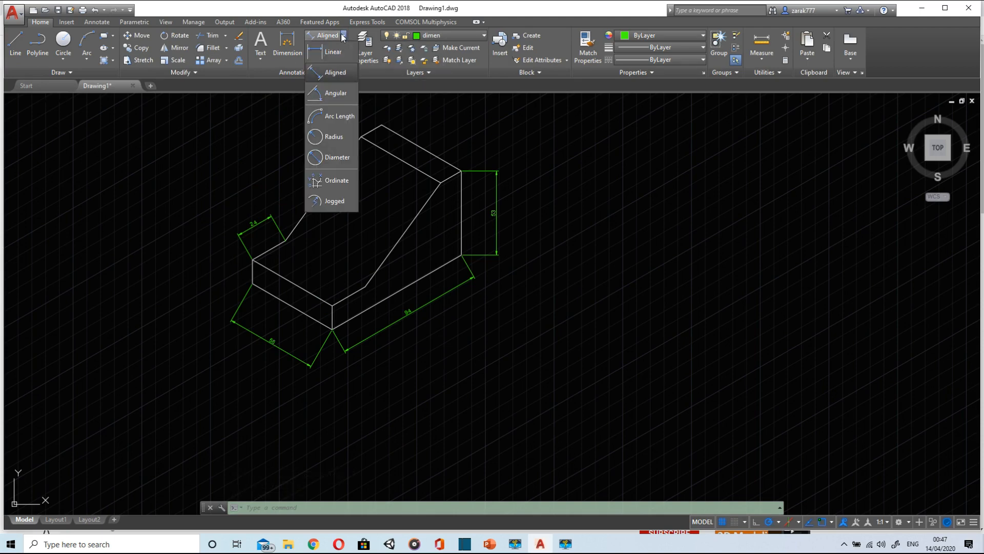
pyautogui.click(341, 94)
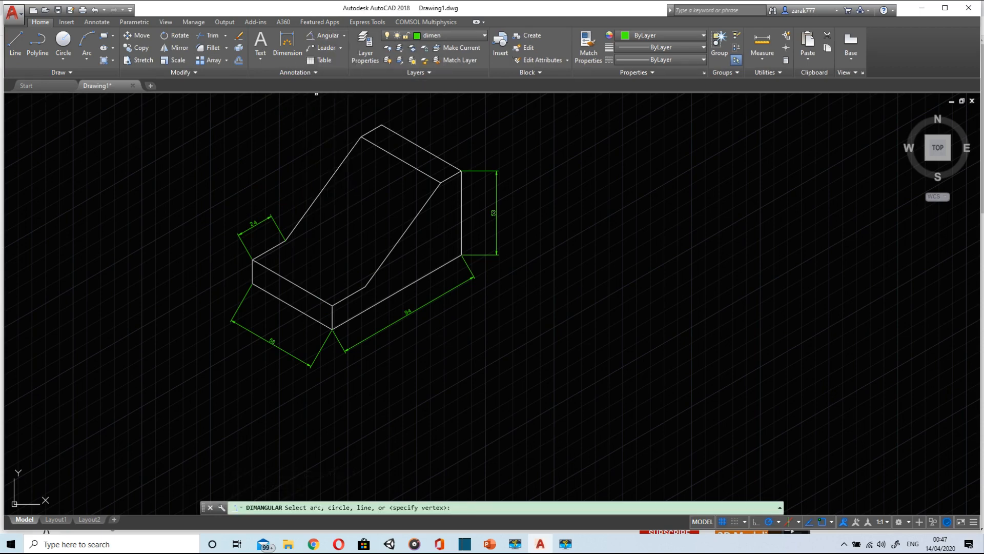
pyautogui.click(390, 252)
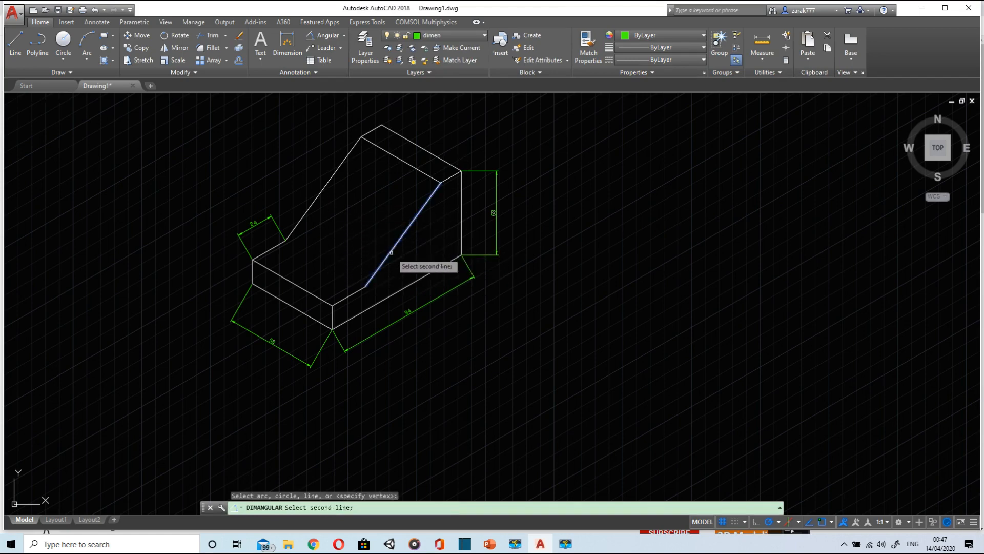
pyautogui.click(401, 288)
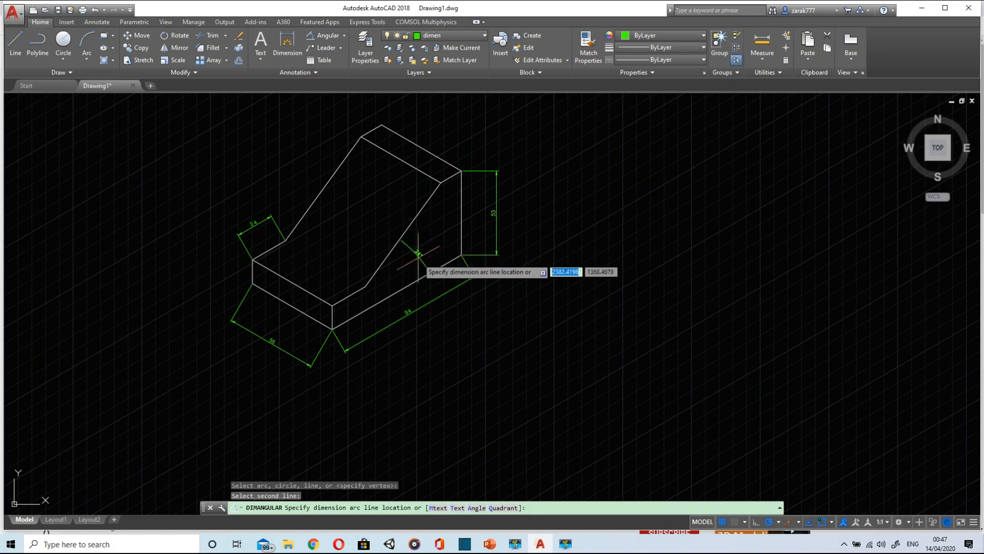
pyautogui.click(414, 264)
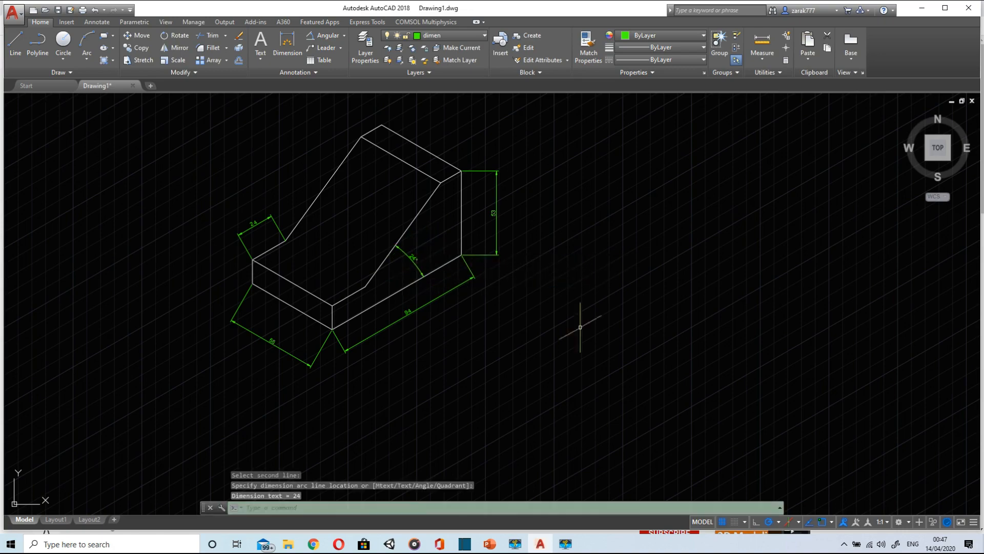
# - Add an aligned dimension to the solid's upper rear edge, placed outside the solid above that edge
pyautogui.scroll(6, 397, 267)
pyautogui.scroll(-3, 400, 261)
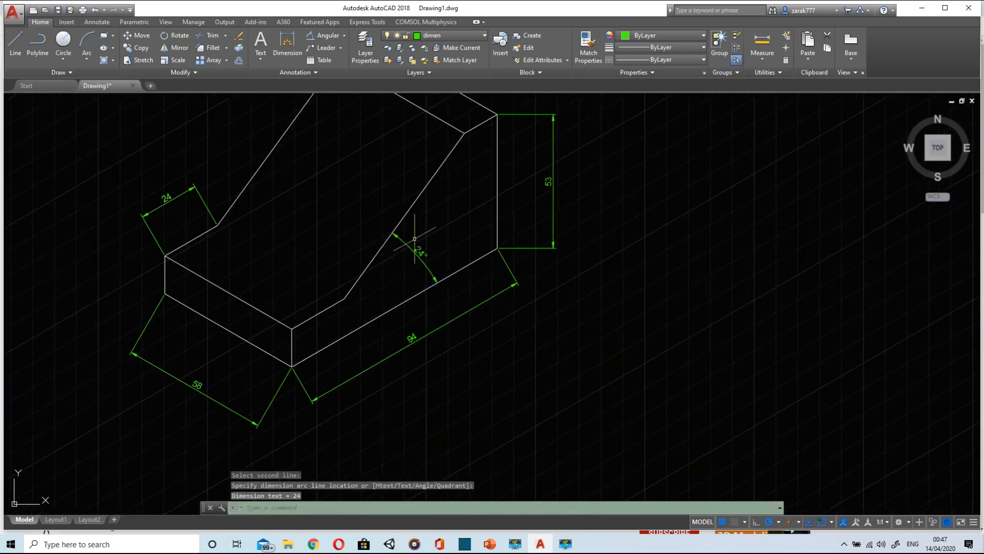
pyautogui.scroll(-3, 413, 247)
pyautogui.scroll(2, 411, 233)
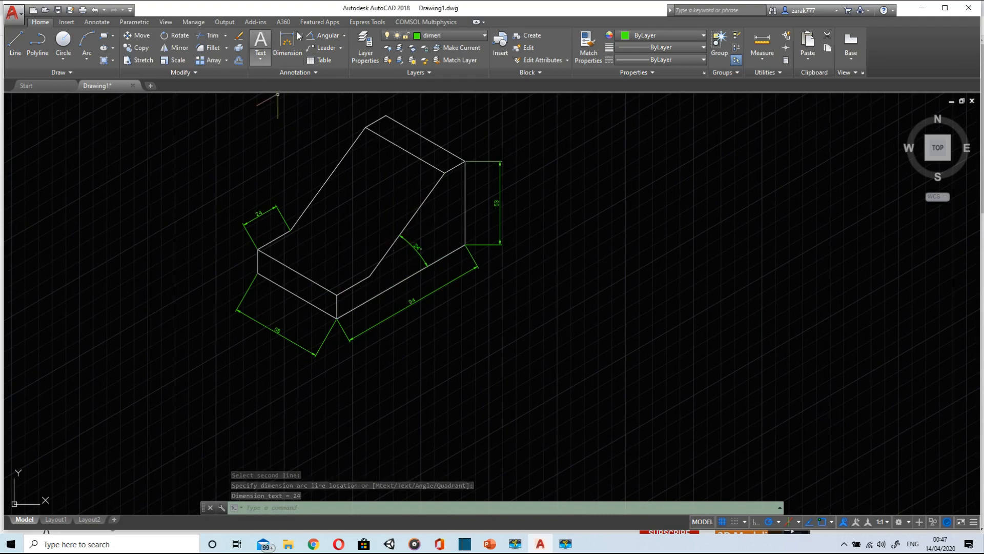
pyautogui.click(345, 37)
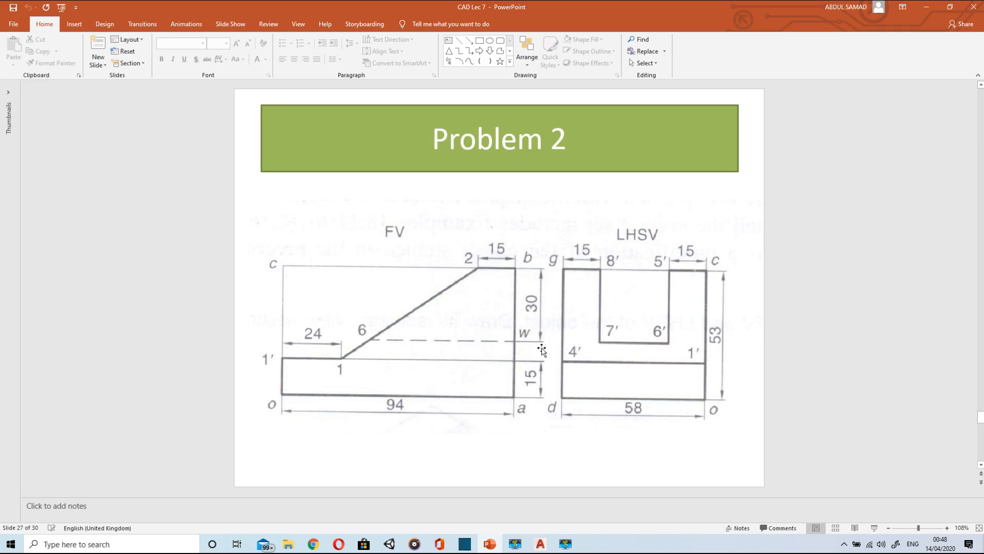
# - Switch back to AutoCAD and copy the dimensioned solid about 285 units horizontally to the right, using its lower front corner as base point
pyautogui.click(549, 545)
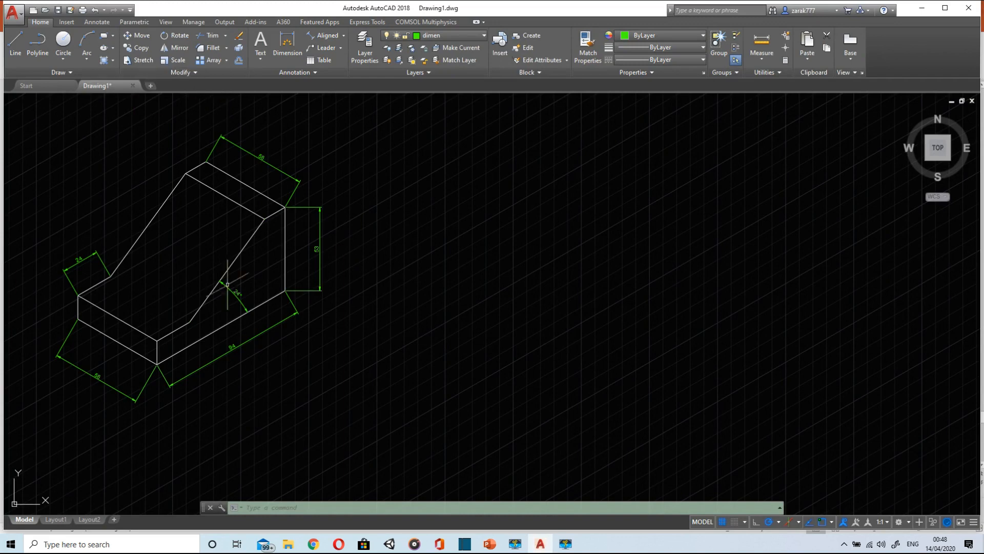
pyautogui.moveTo(407, 403)
pyautogui.mouseDown()
pyautogui.moveTo(392, 418)
pyautogui.moveTo(115, 215)
pyautogui.moveTo(325, 220)
pyautogui.moveTo(331, 262)
pyautogui.mouseUp()
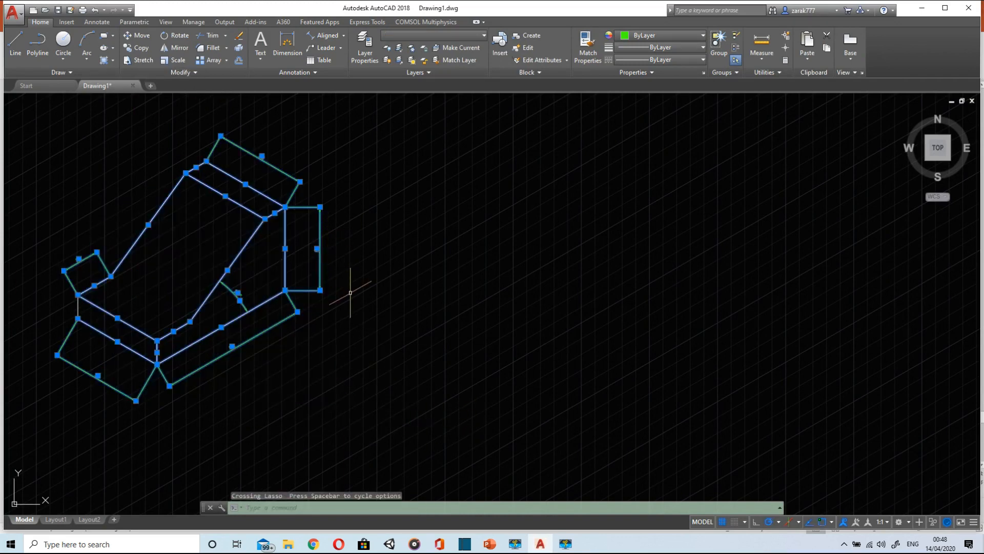
pyautogui.hotkey('ctrl', 'c')
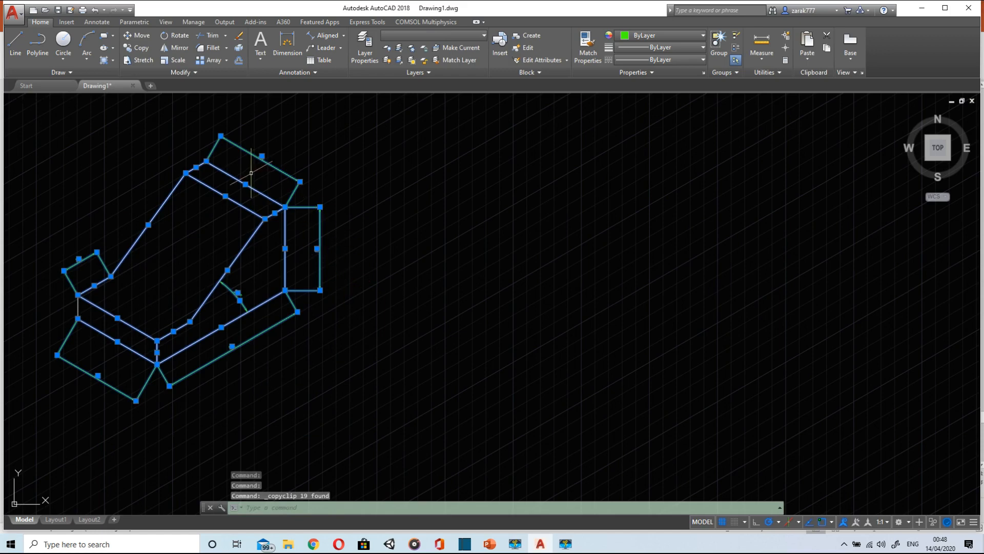
pyautogui.click(129, 46)
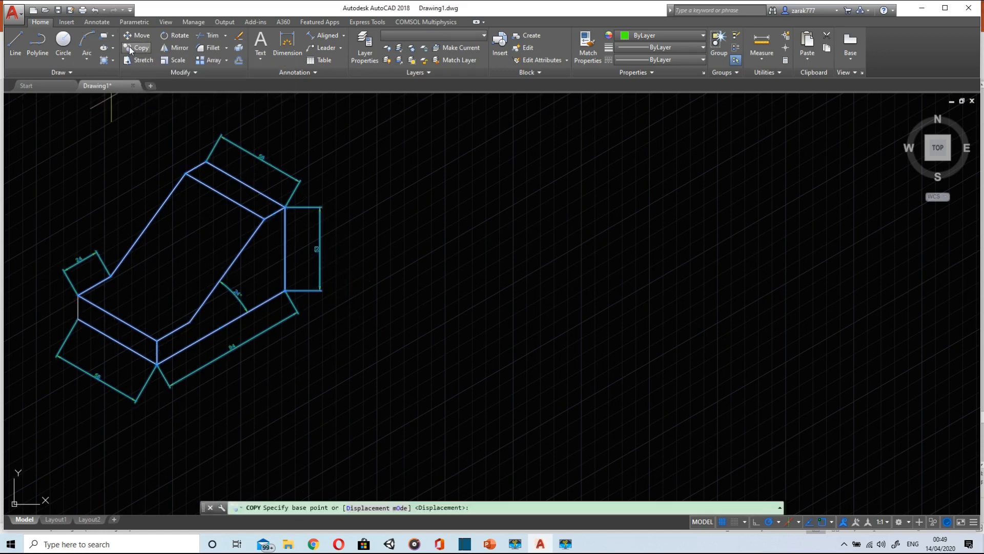
pyautogui.click(156, 364)
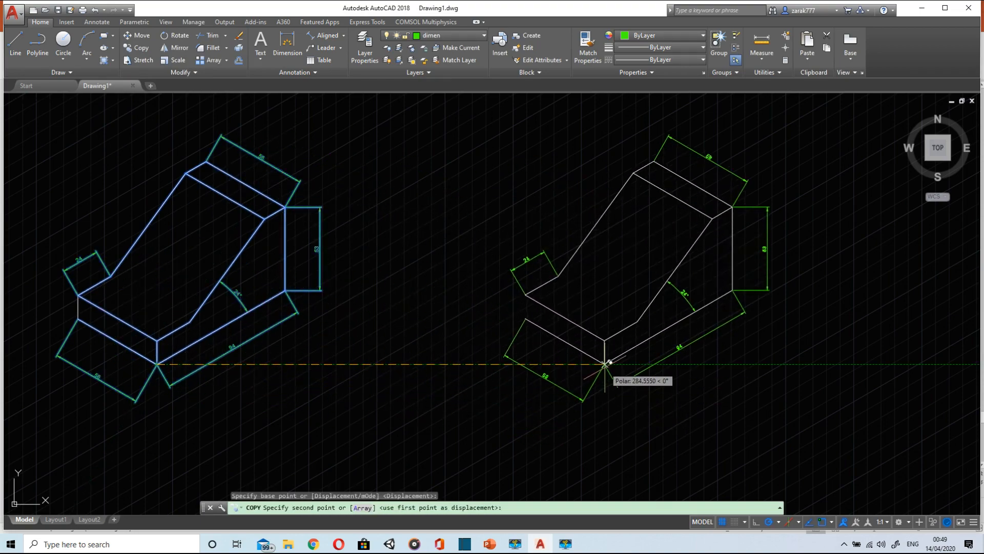
pyautogui.click(605, 363)
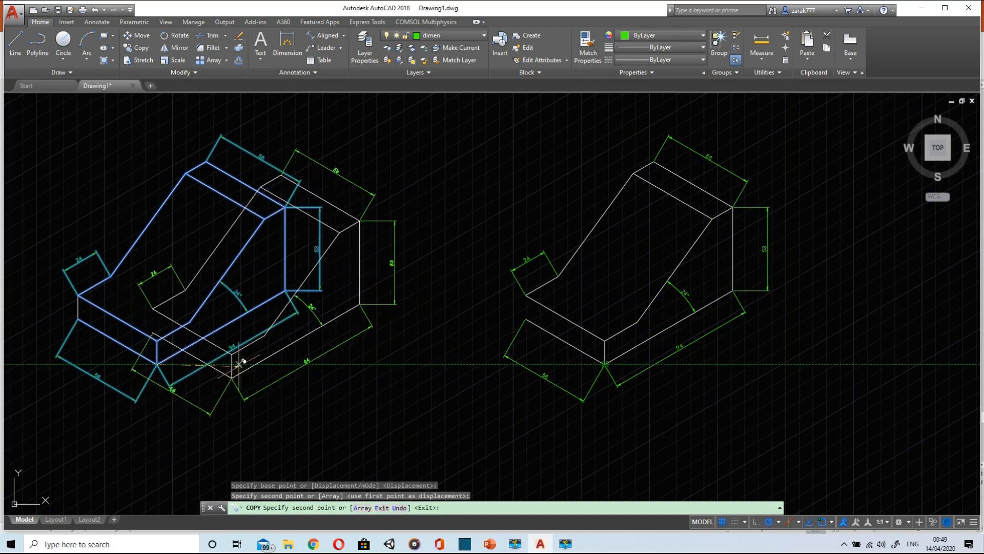
pyautogui.press('Escape')
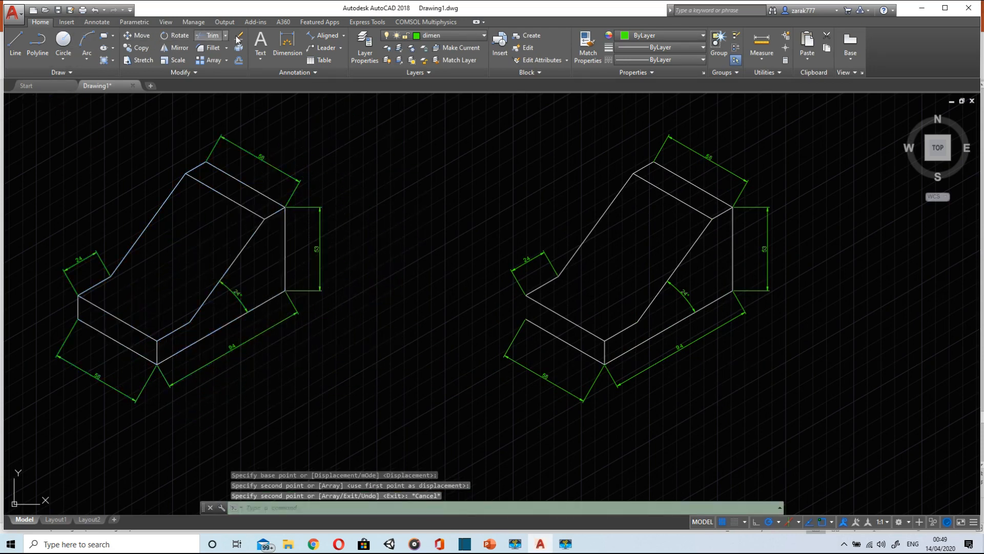
# - Make layer 0 current and draw the missing 15-unit vertical edge at the copied solid's far front corner
pyautogui.click(16, 43)
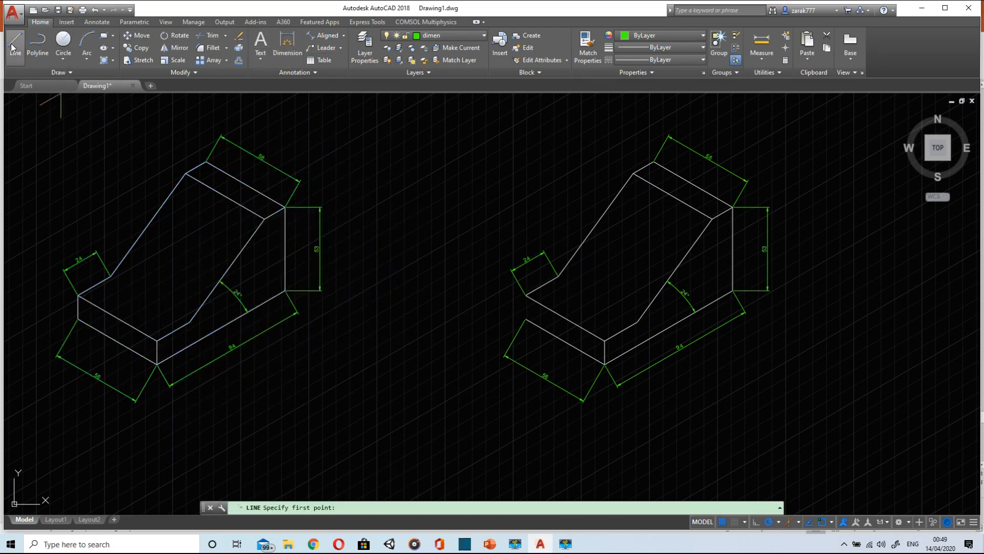
pyautogui.click(526, 295)
pyautogui.click(525, 319)
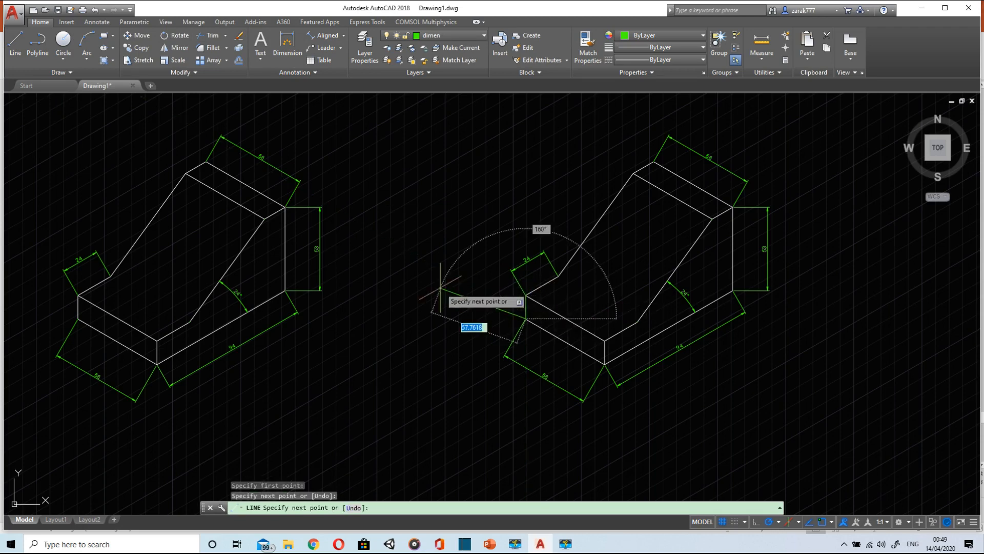
pyautogui.hotkey('ctrl', 'z')
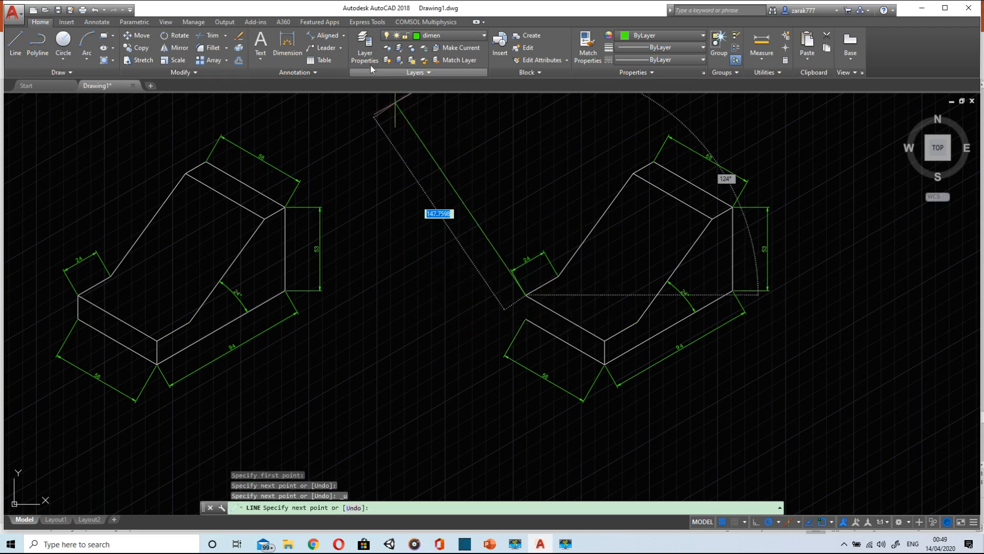
pyautogui.click(456, 35)
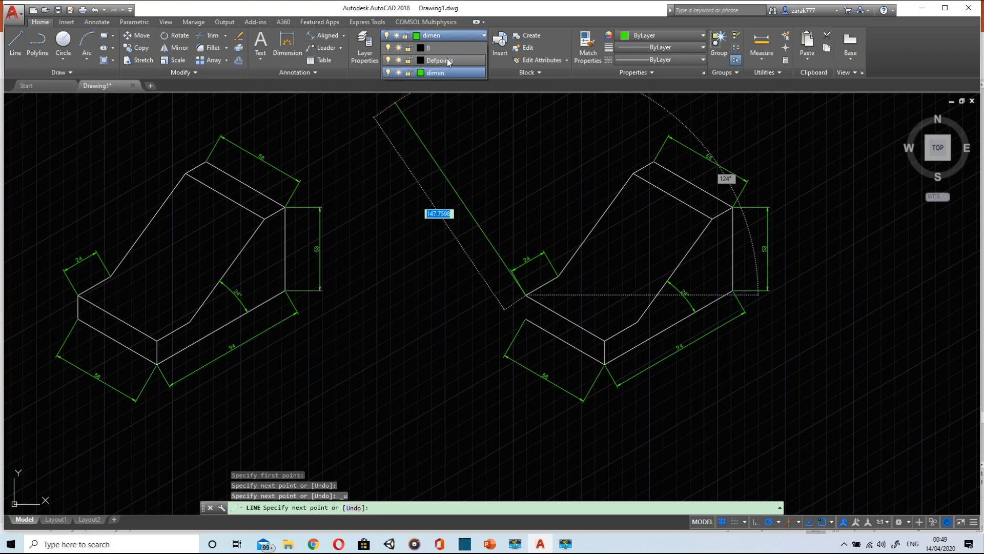
pyautogui.click(445, 47)
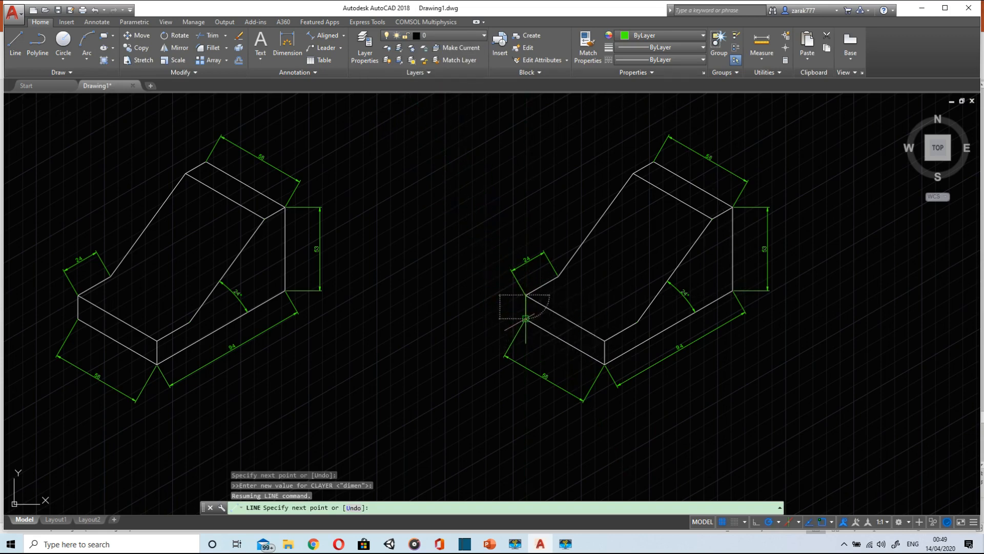
pyautogui.click(526, 318)
pyautogui.press('Escape')
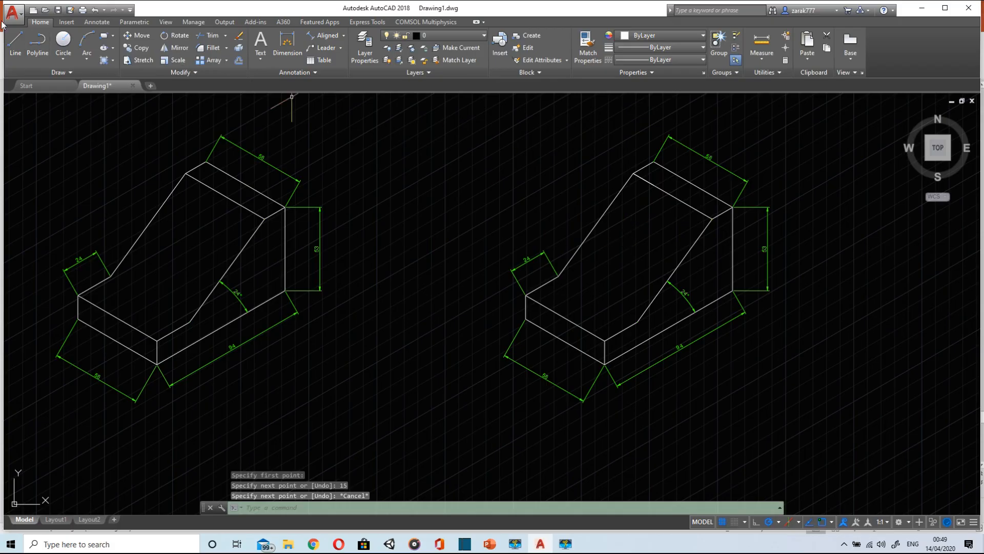
# - From the far end of the copied solid's upper rear edge, draw a line 15 along that edge and 30 vertically down
pyautogui.click(15, 44)
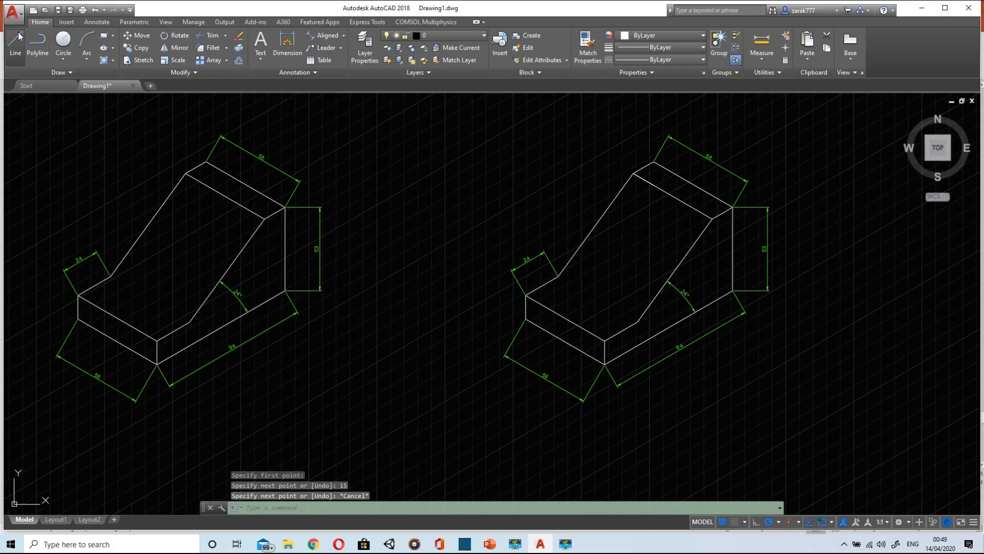
pyautogui.click(654, 162)
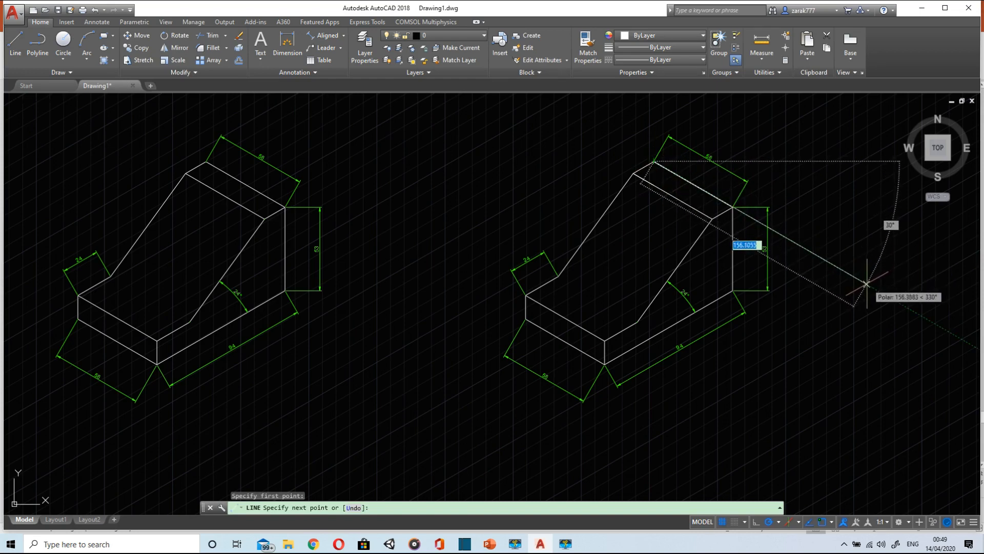
pyautogui.write('15')
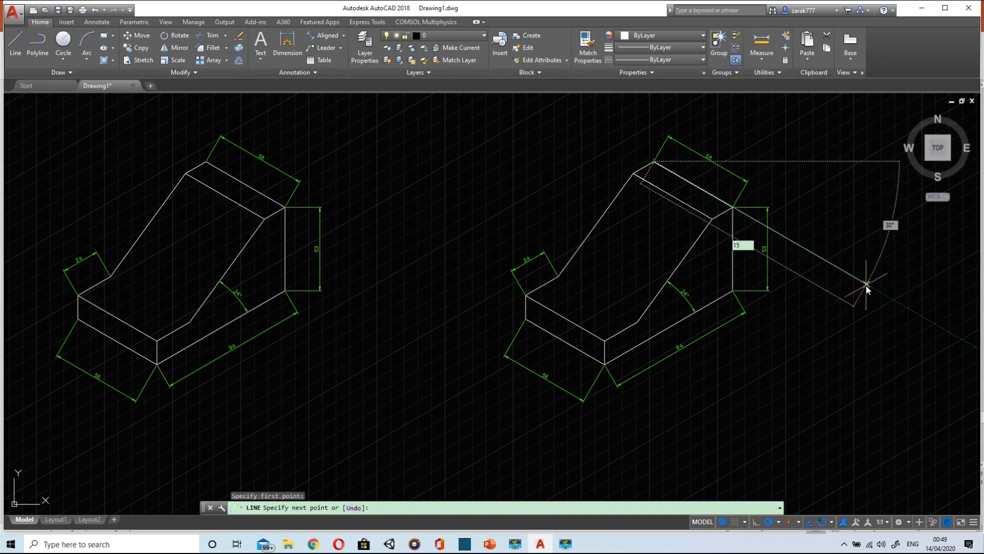
pyautogui.press('Return')
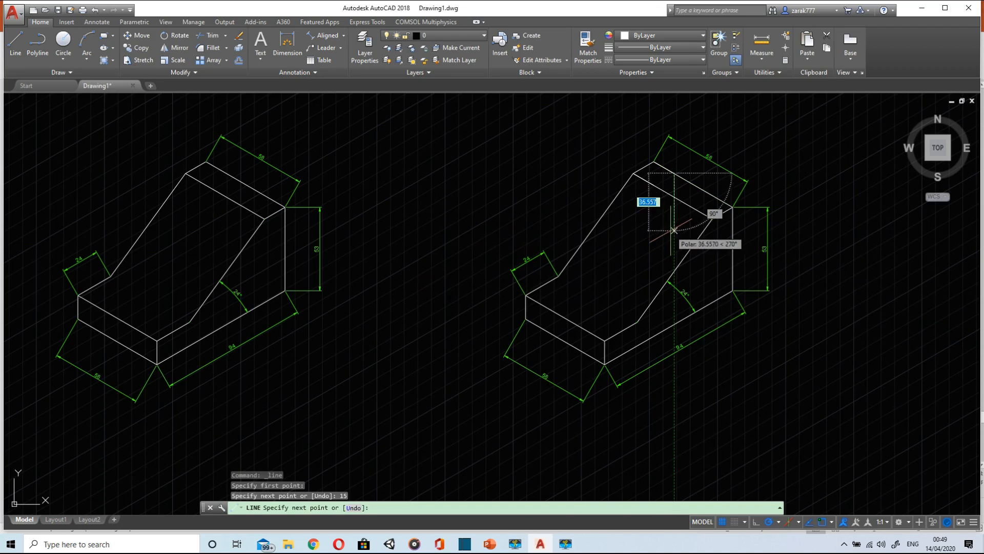
pyautogui.write('30')
pyautogui.press('Return')
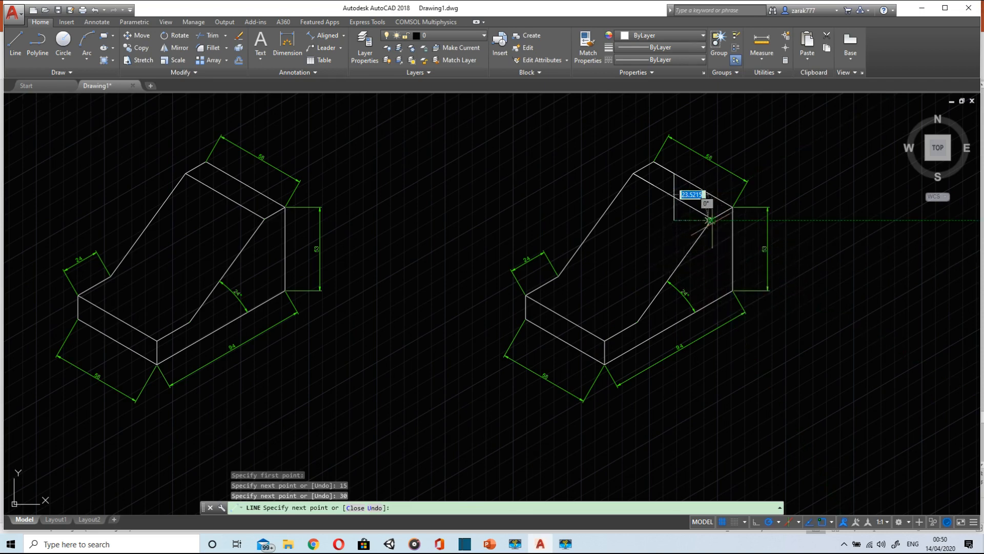
pyautogui.press('Escape')
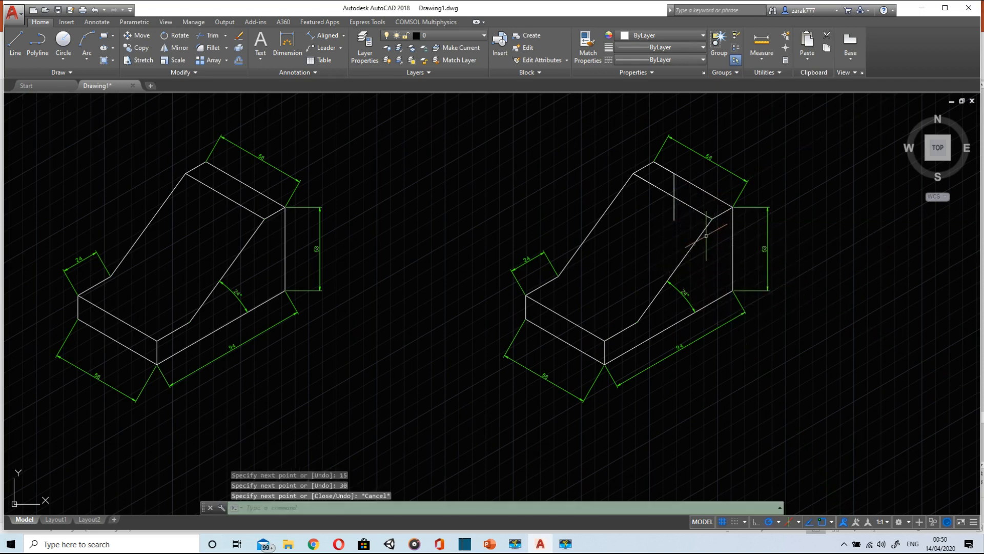
# - From the near end of the upper rear edge, draw 15 back along it, 30 down, and across to the first vertical line's lower end
pyautogui.click(16, 47)
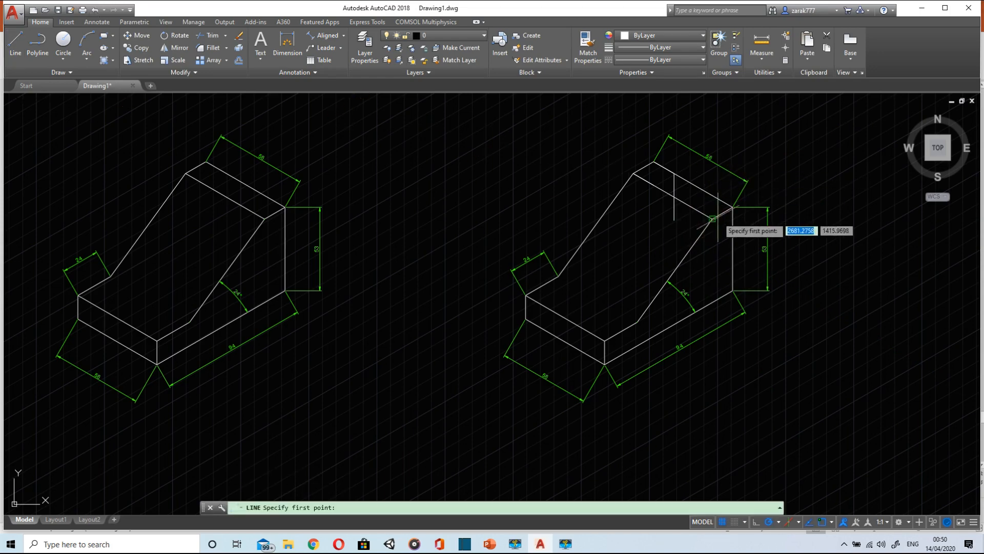
pyautogui.click(733, 207)
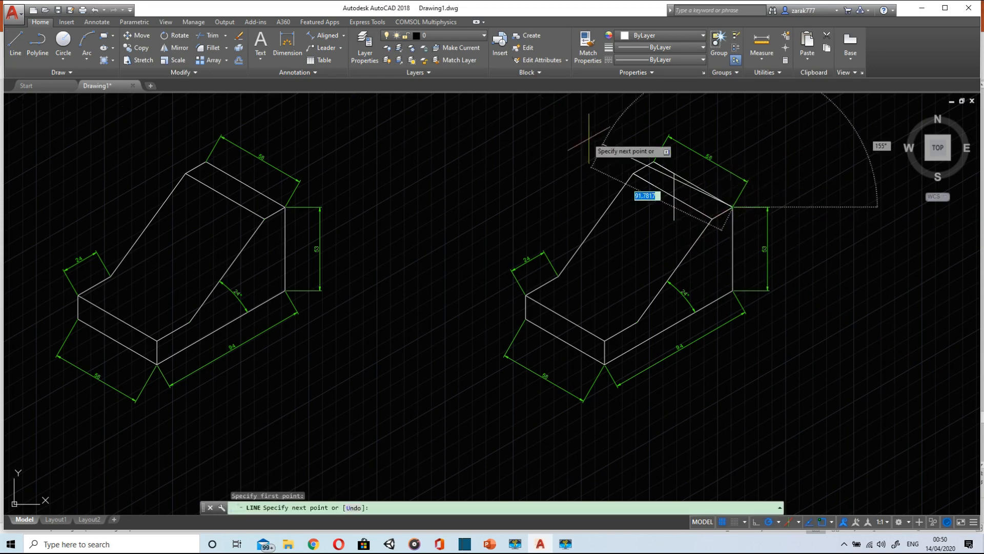
pyautogui.write('1')
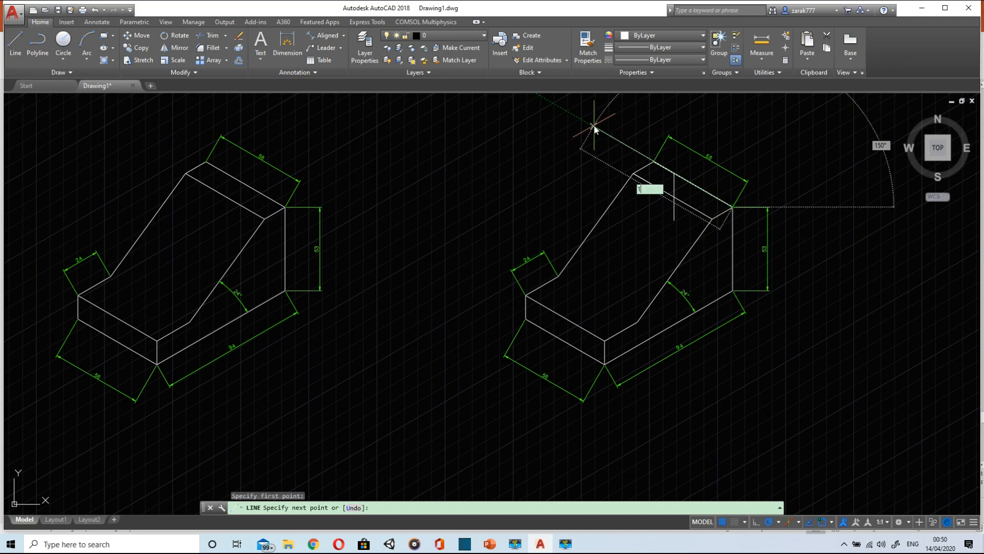
pyautogui.write('5')
pyautogui.press('Return')
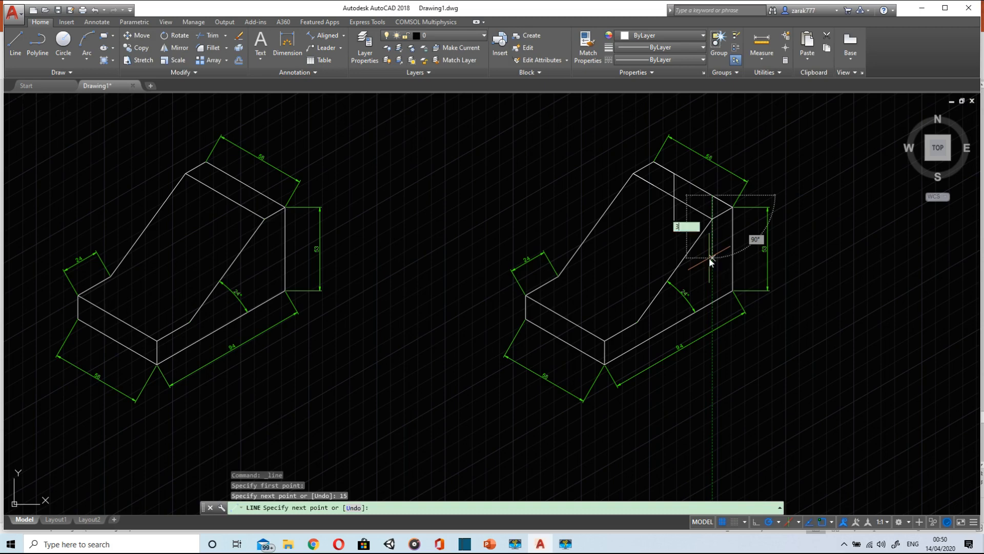
pyautogui.press('Return')
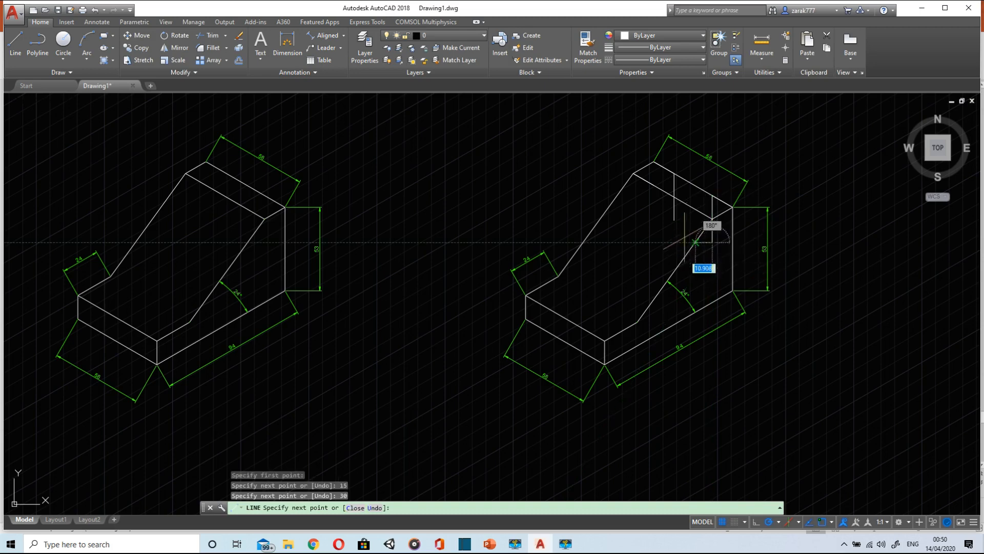
pyautogui.click(673, 220)
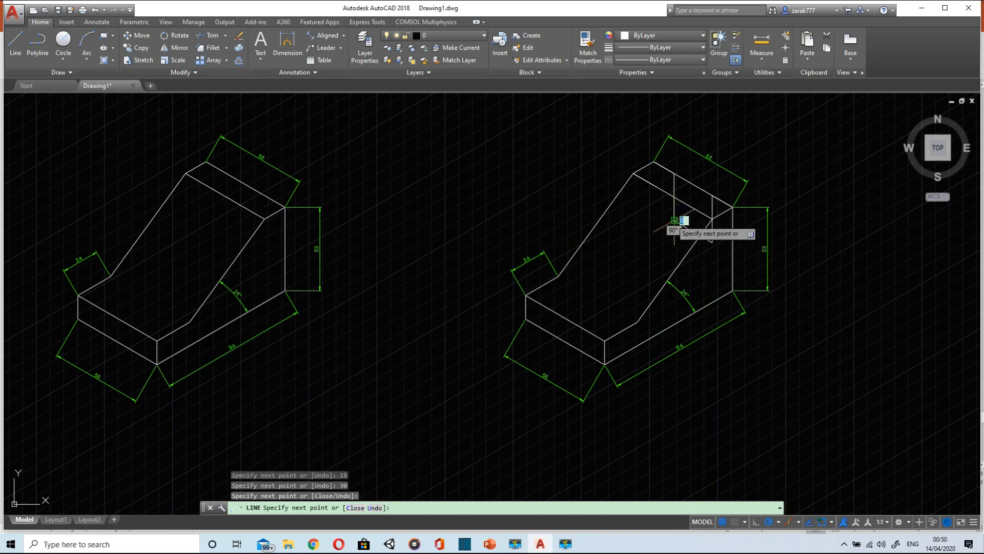
pyautogui.press('Escape')
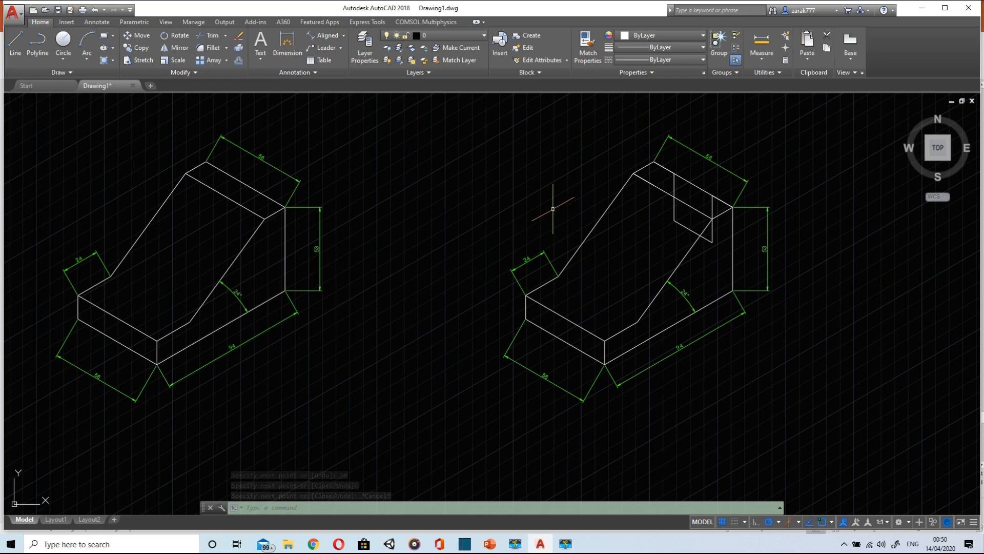
# - Trim the copied solid's upper rear edge between the slot's two vertical lines to open the slot
pyautogui.write('trim')
pyautogui.press('Return')
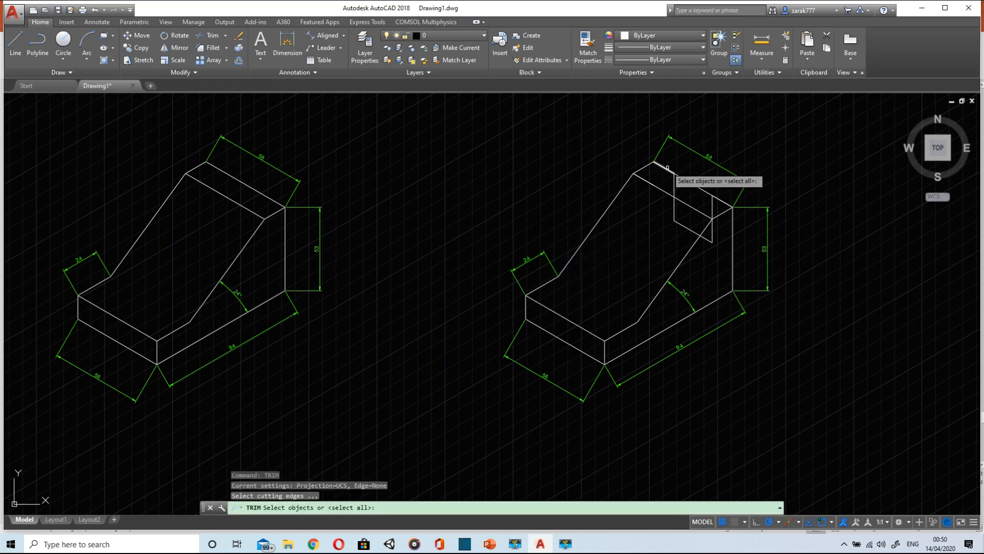
pyautogui.click(674, 191)
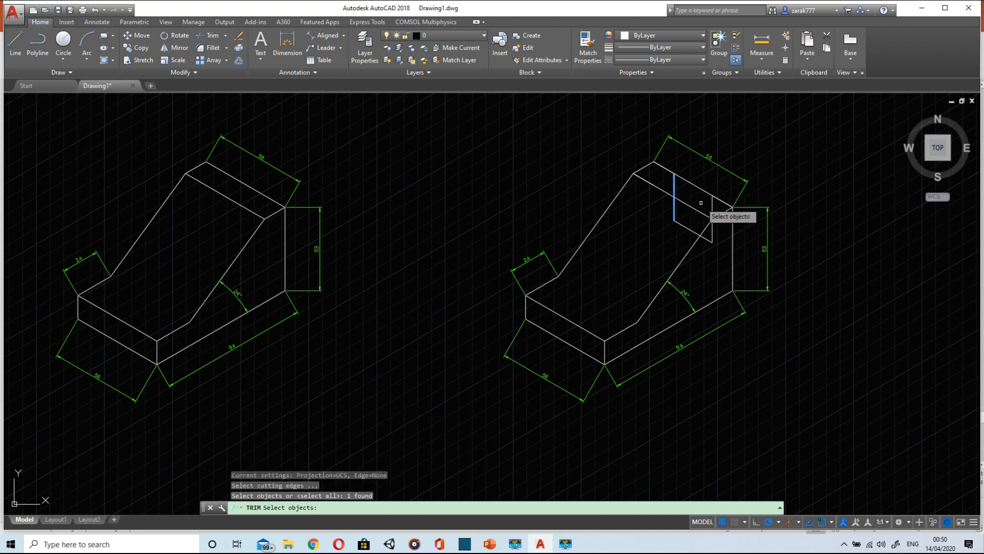
pyautogui.click(713, 205)
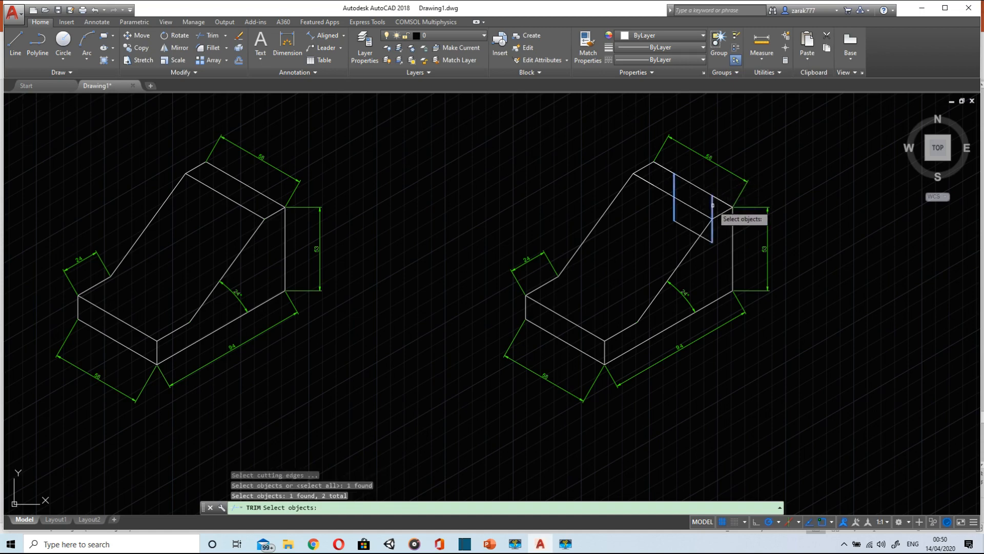
pyautogui.press('Return')
pyautogui.click(702, 191)
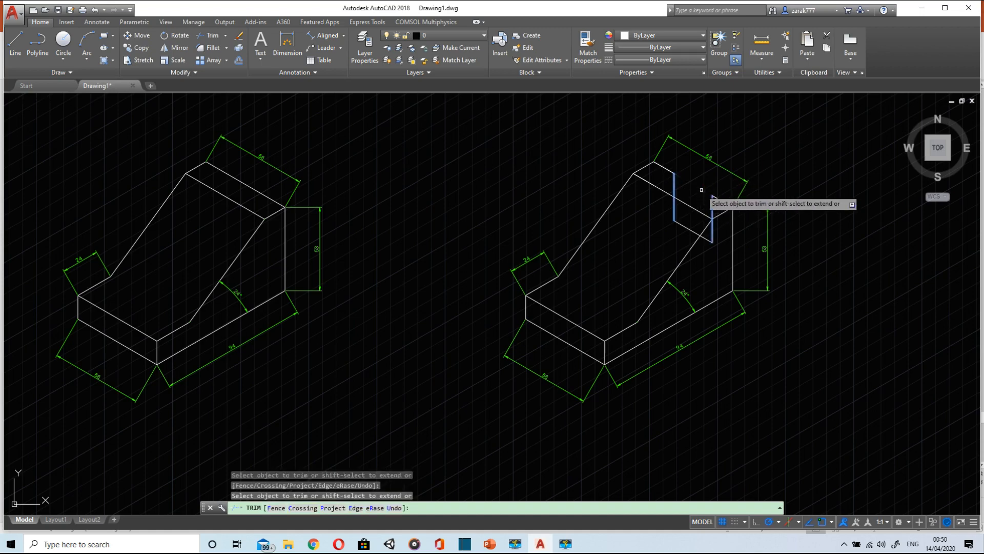
pyautogui.press('Escape')
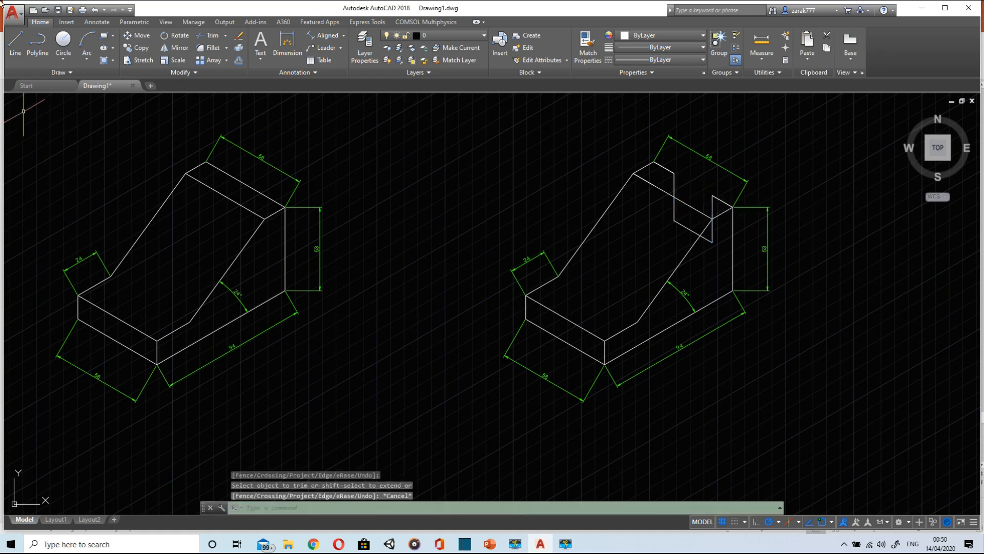
# - Draw a 15-unit line at 210° from the top of the slot's far vertical edge on the copied solid
pyautogui.click(15, 44)
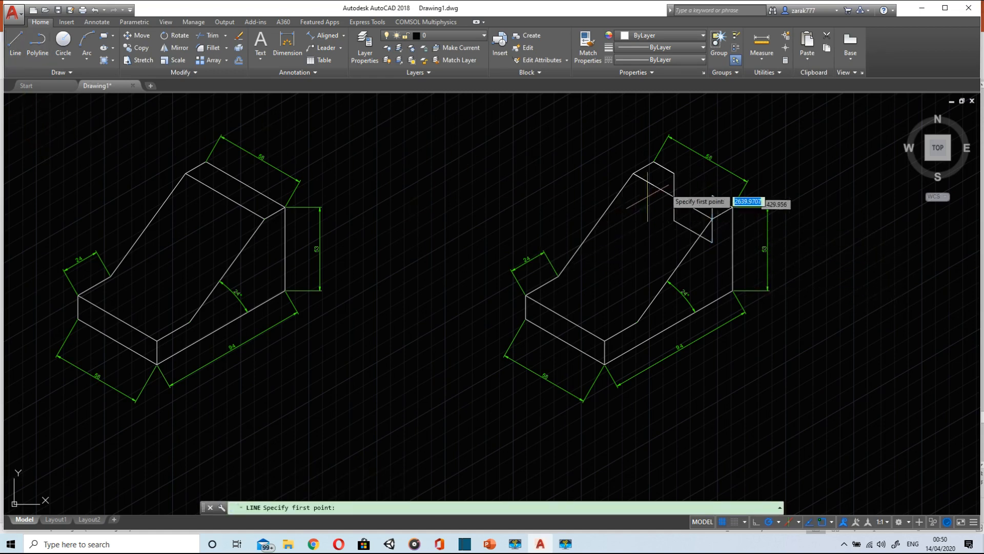
pyautogui.click(673, 174)
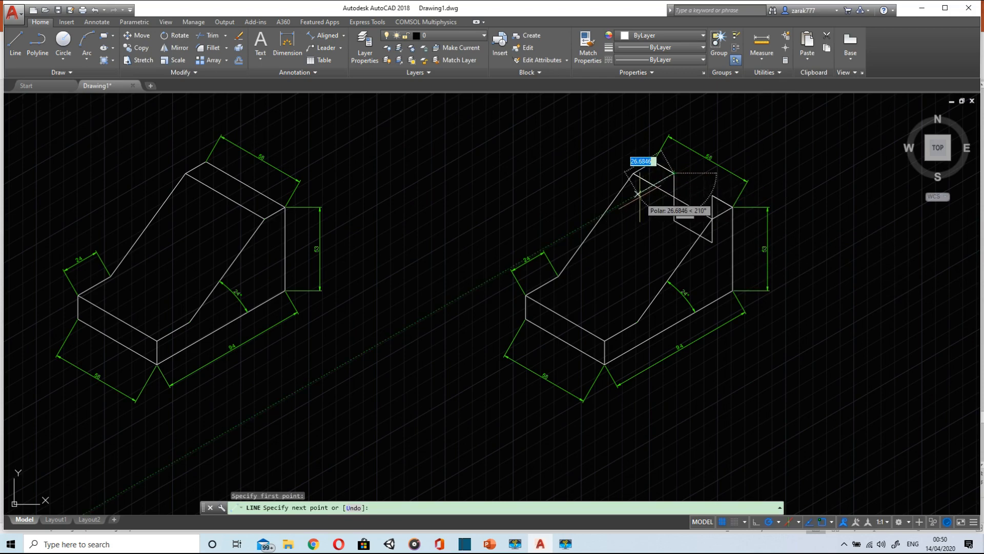
pyautogui.write('15')
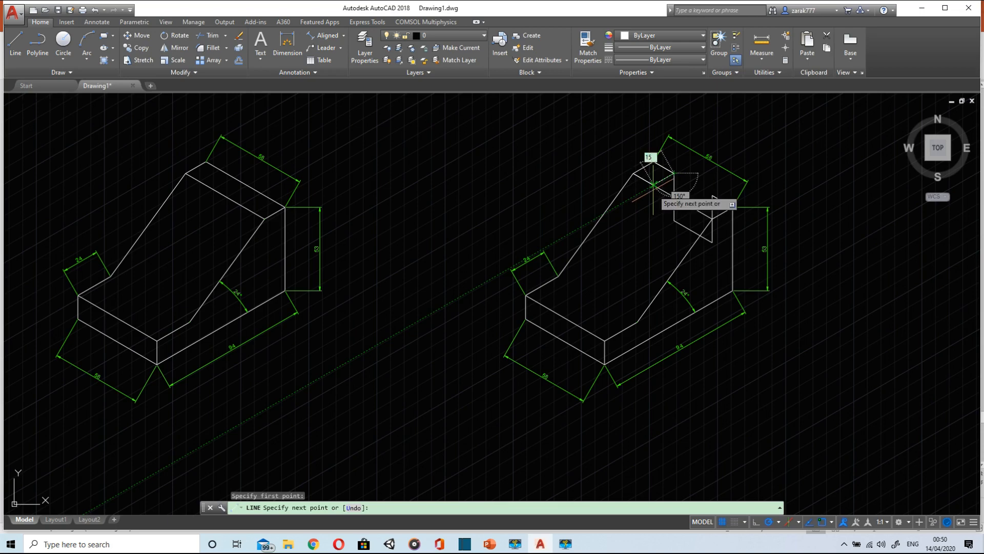
pyautogui.press('Return')
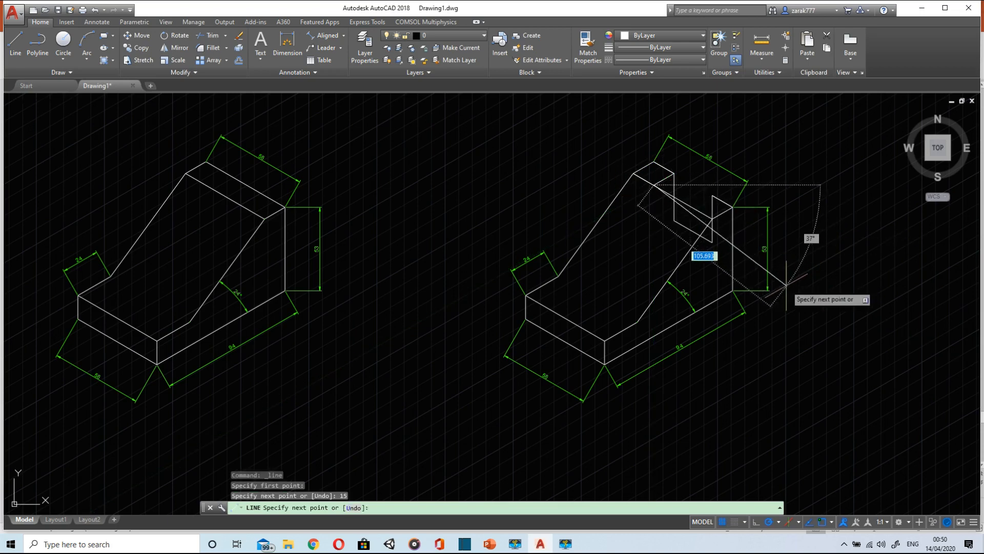
pyautogui.press('Escape')
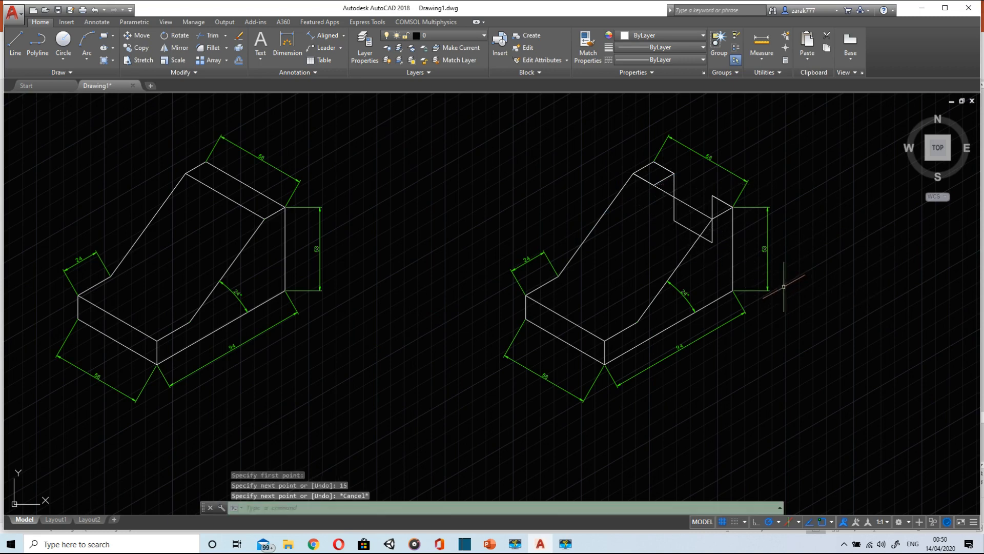
# - Draw a 15-unit line at 210° from the top of the slot's near vertical edge
pyautogui.click(21, 44)
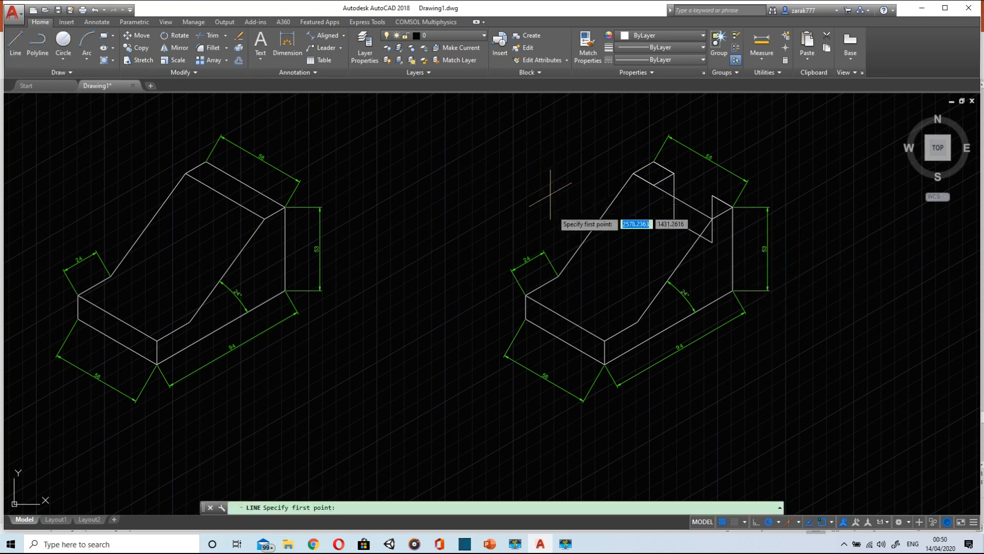
pyautogui.click(713, 196)
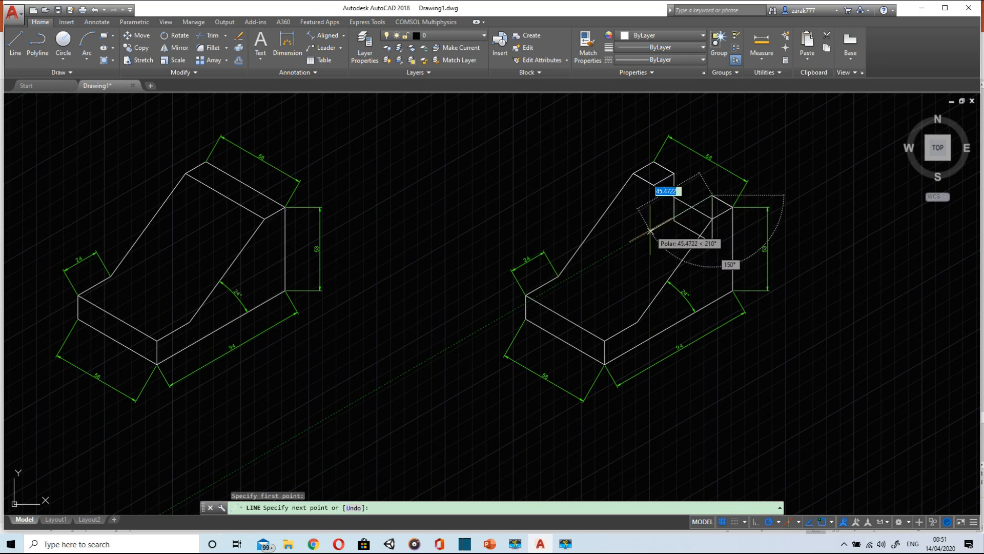
pyautogui.write('15')
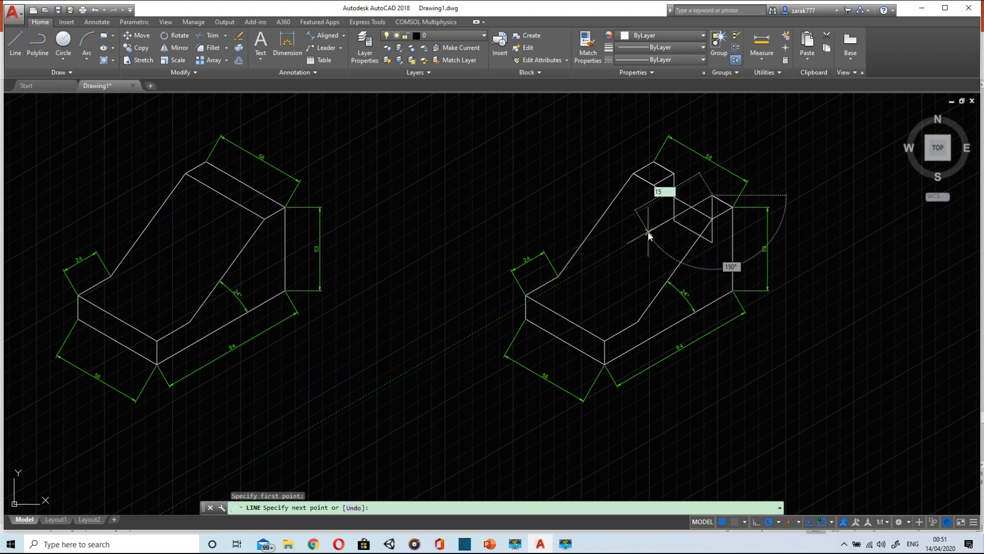
pyautogui.press('Return')
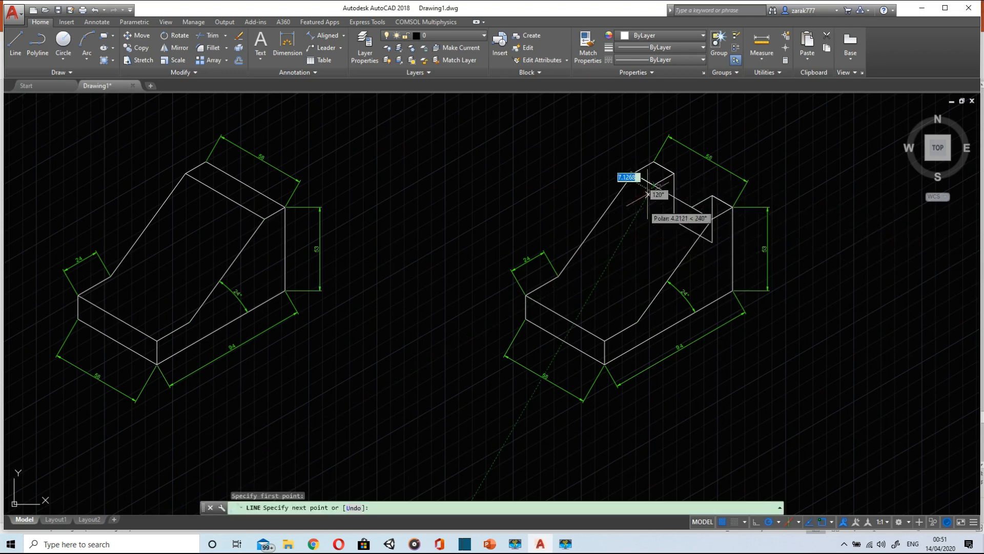
pyautogui.press('Escape')
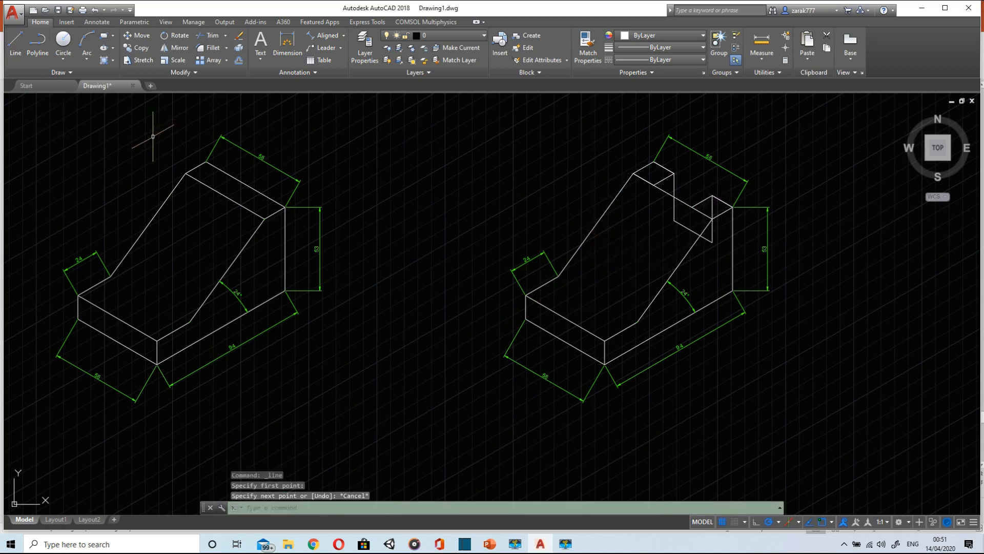
pyautogui.press('Escape')
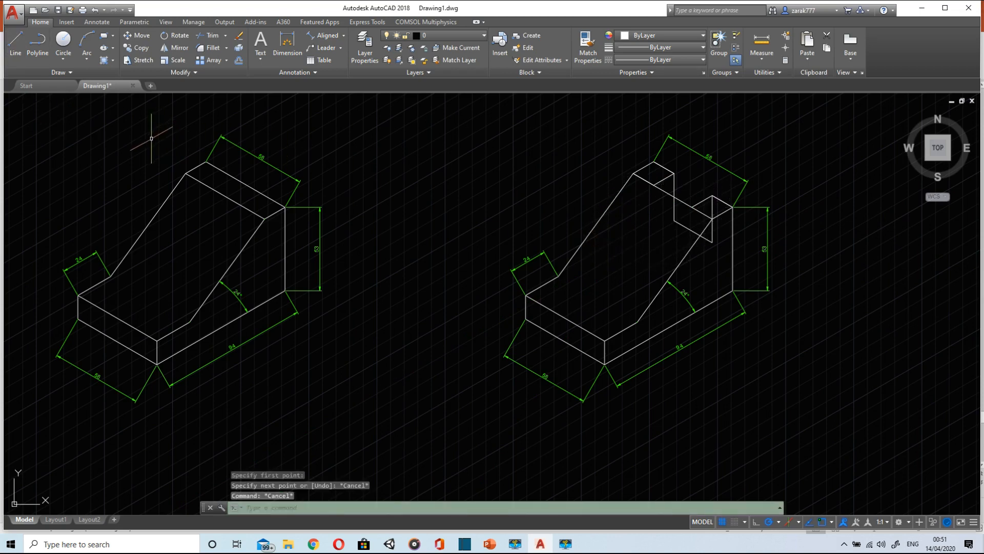
# - Copy the copied solid's far sloping edge 15 units at 330° to the front end of the slot's far short upper edge
pyautogui.click(594, 224)
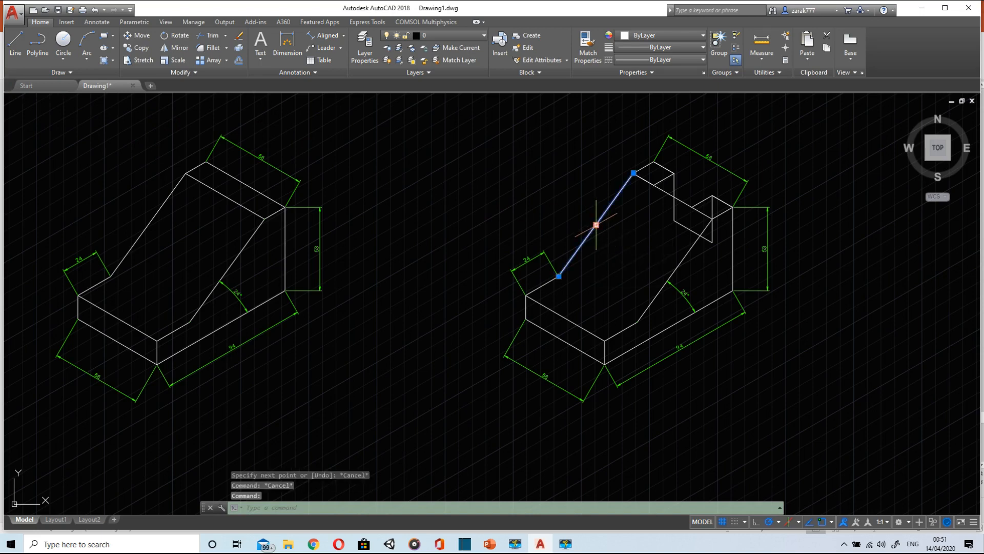
pyautogui.click(140, 48)
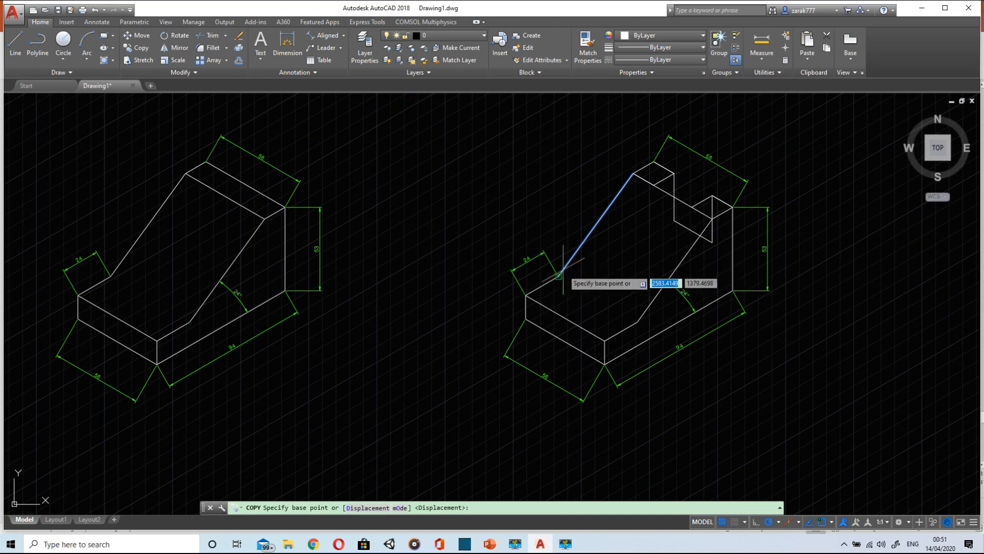
pyautogui.click(633, 174)
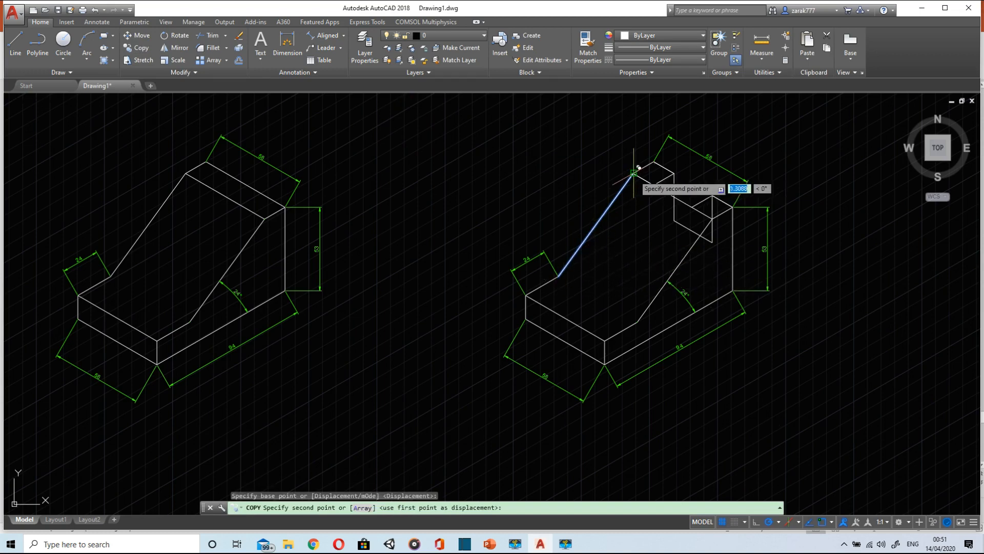
pyautogui.write('15')
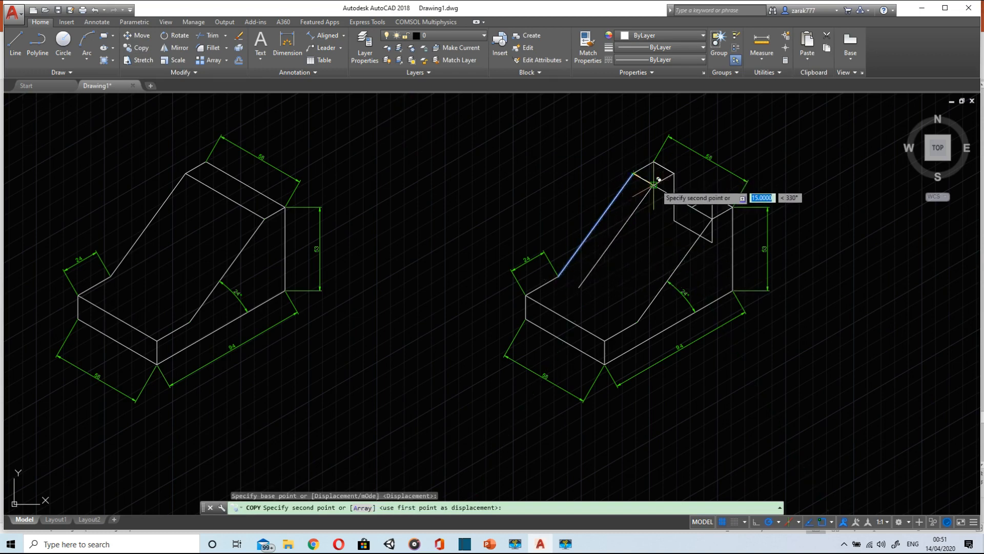
pyautogui.press('Return')
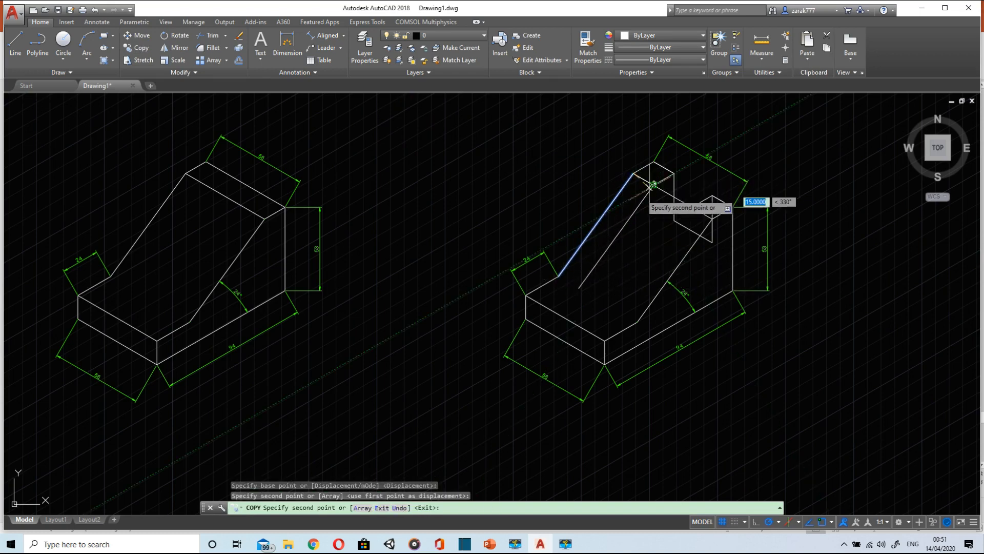
pyautogui.click(20, 43)
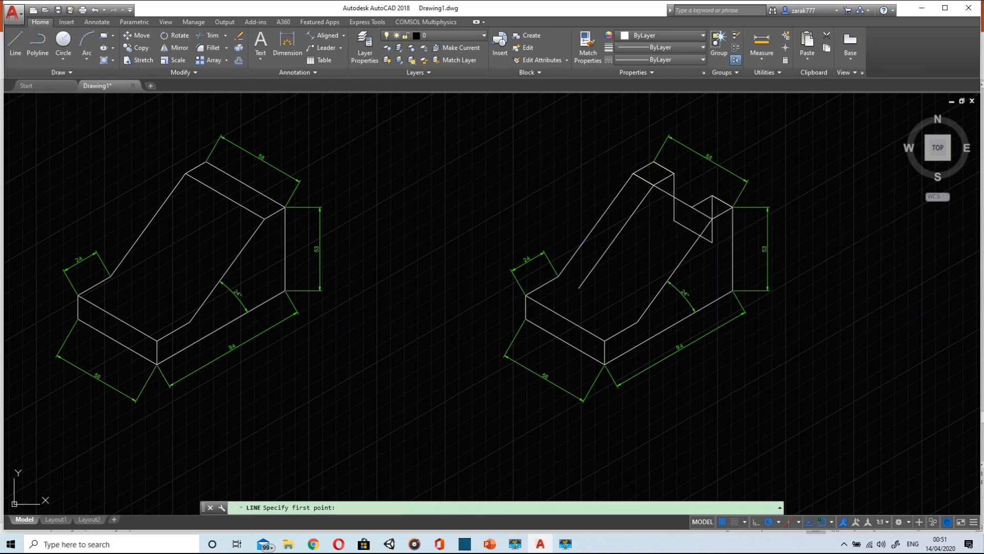
pyautogui.press('Escape')
# - Copy the slot's far sloping line from its upper end to the front end of the slot's near short upper edge
pyautogui.click(628, 222)
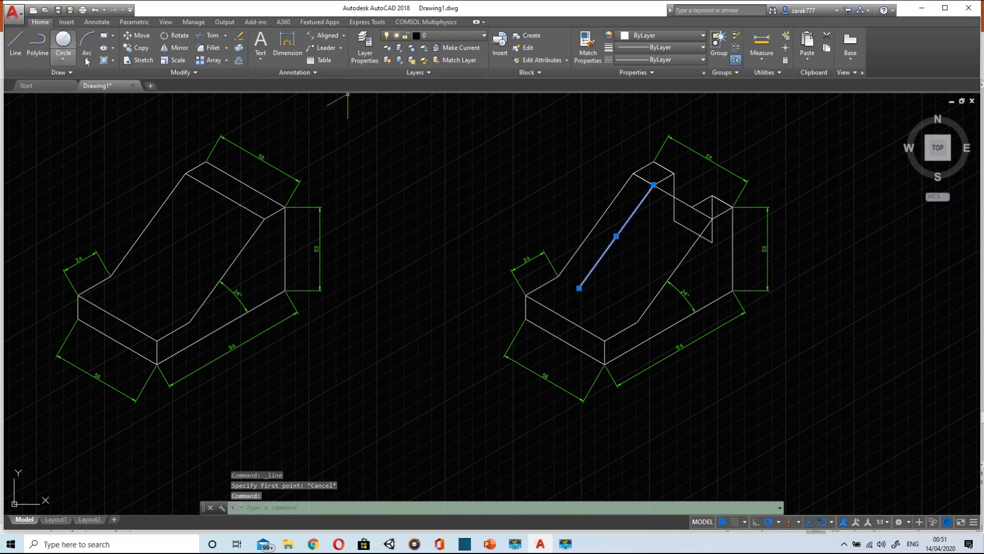
pyautogui.click(130, 51)
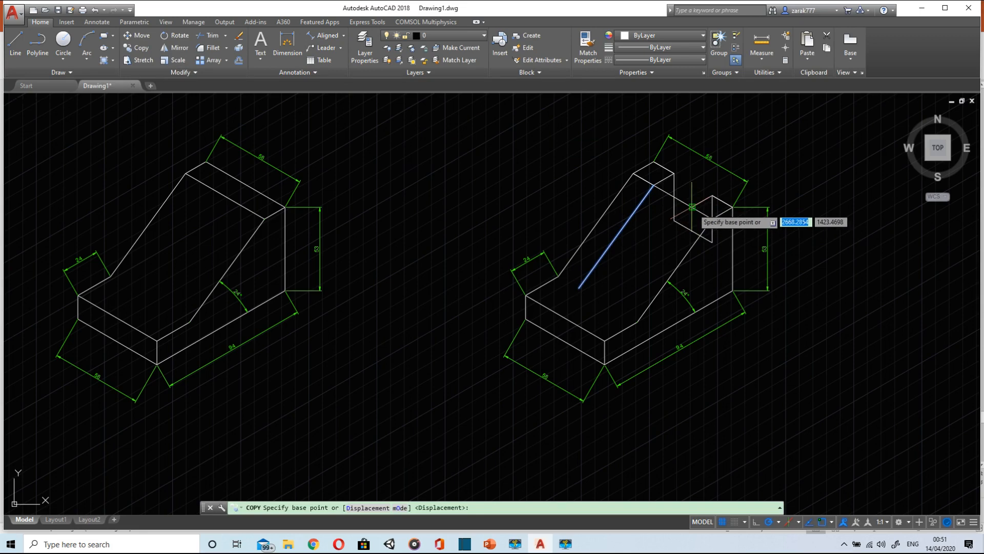
pyautogui.click(653, 184)
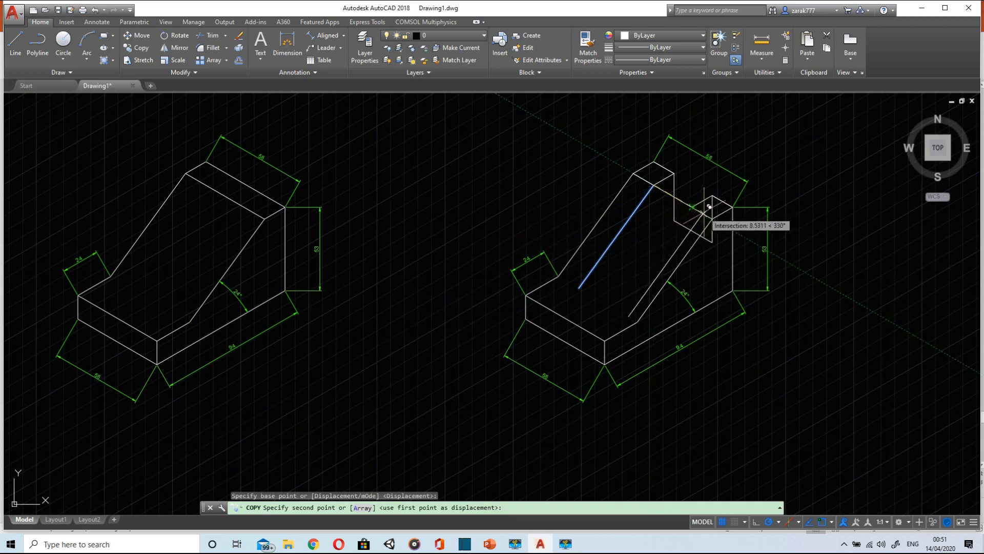
pyautogui.click(693, 206)
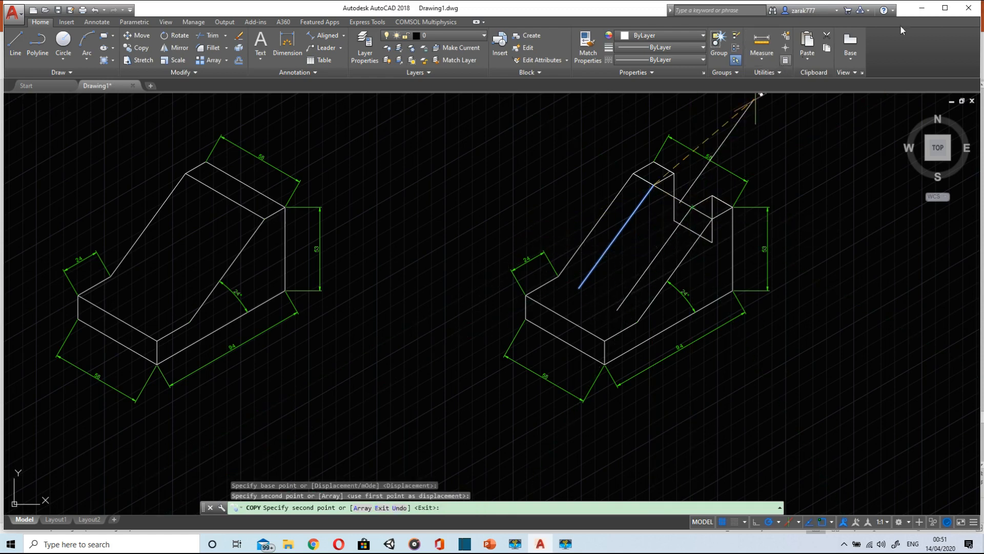
pyautogui.press('Escape')
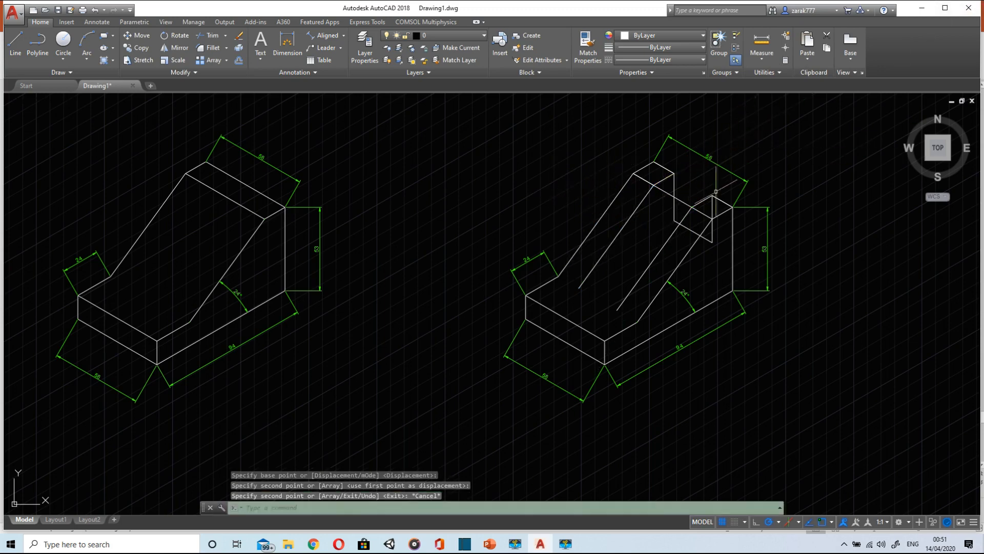
# - Draw a line at 210° from the slot floor's far rear corner to the slot's far sloping line
pyautogui.click(16, 42)
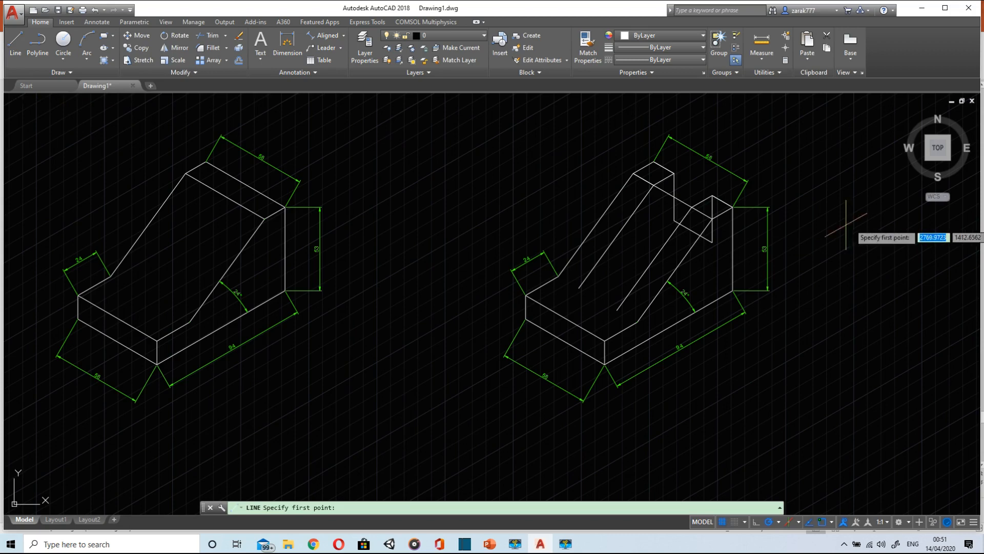
pyautogui.click(674, 221)
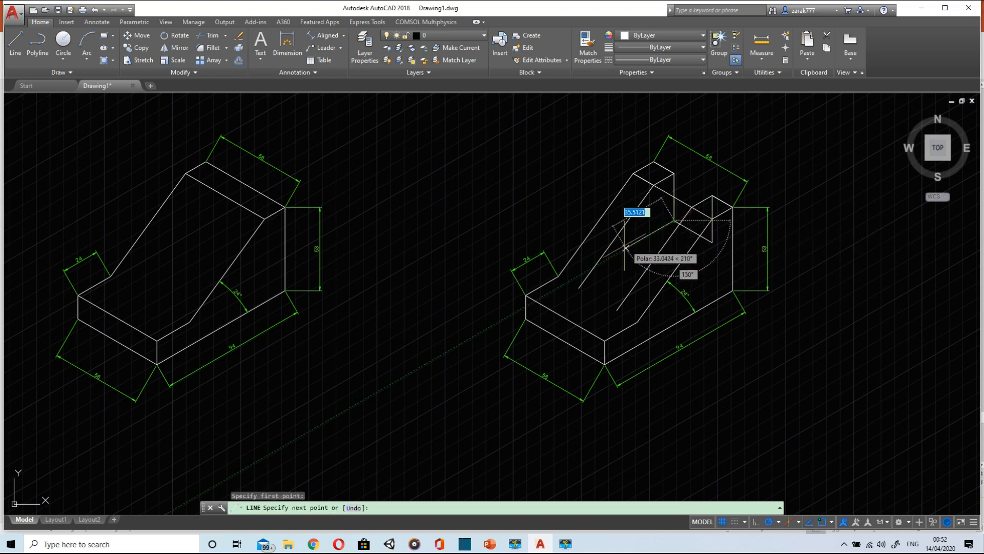
pyautogui.click(595, 266)
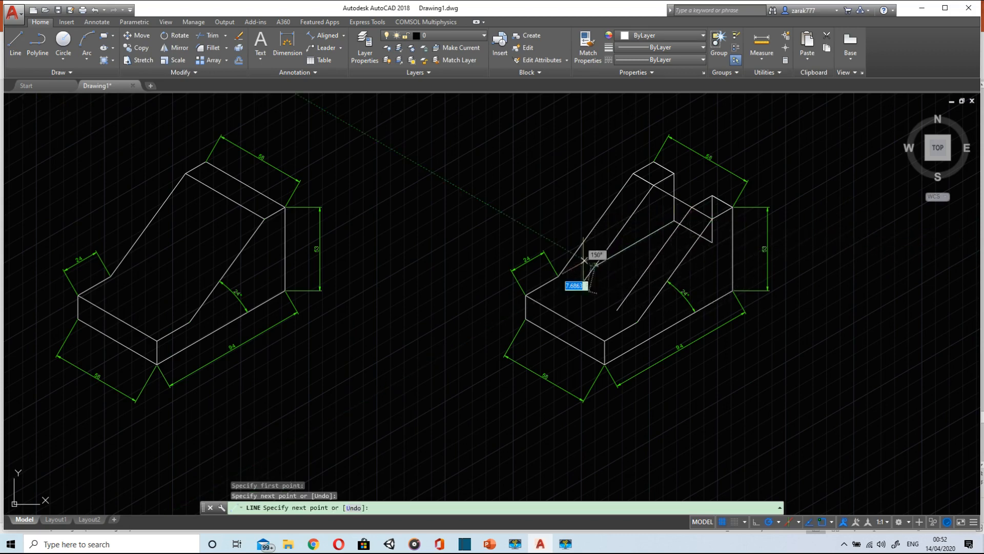
pyautogui.press('Escape')
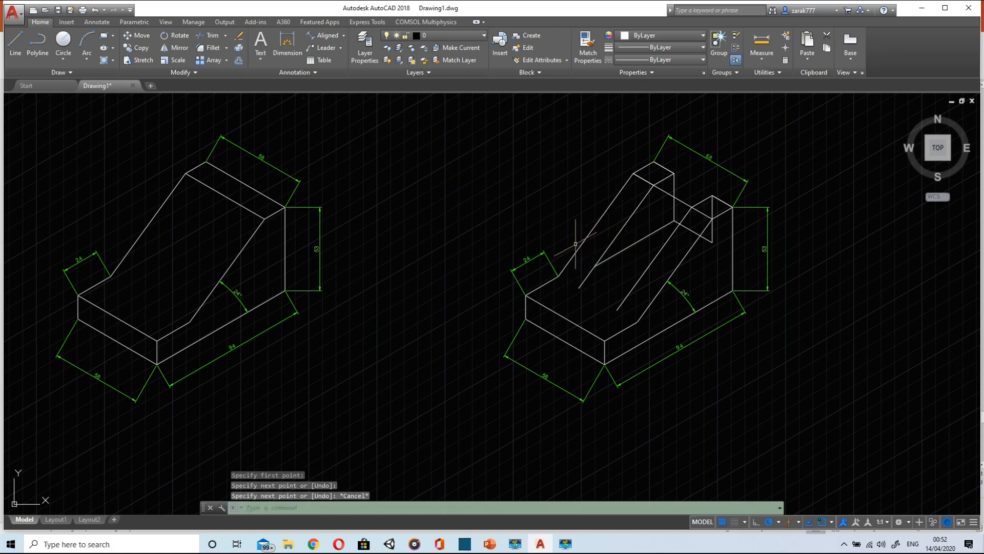
# - Draw the slot floor's front edge from the floor line's front end across at 330° to the slot's near sloping line
pyautogui.click(15, 41)
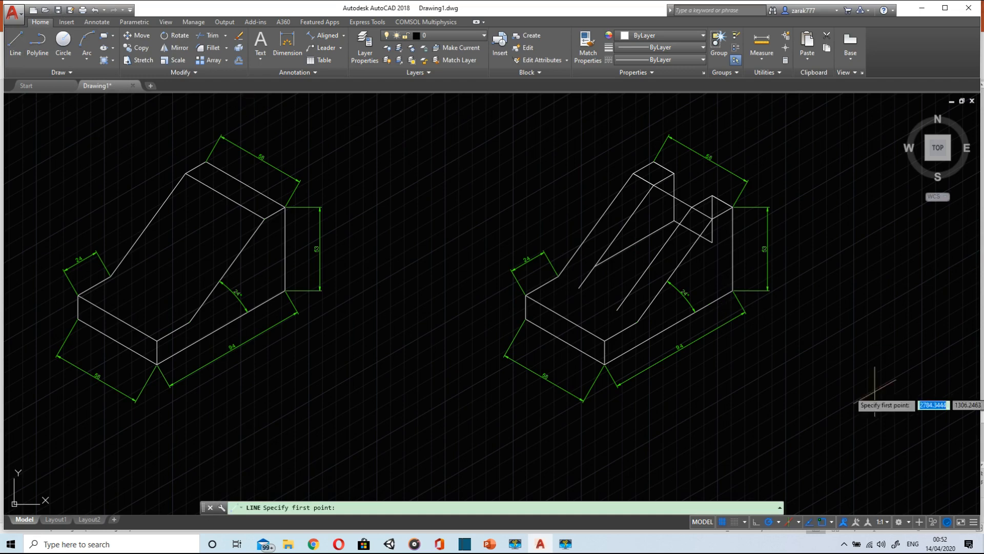
pyautogui.click(595, 266)
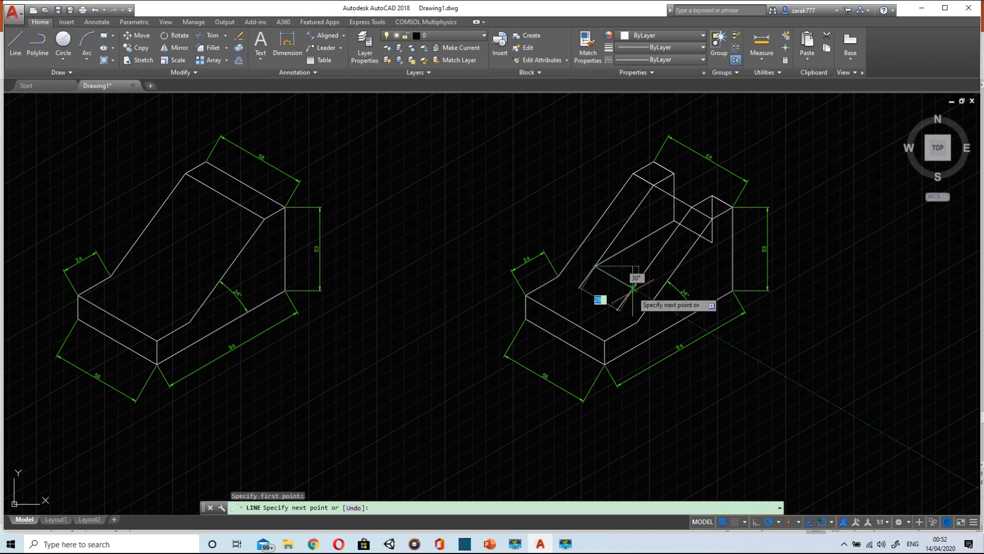
pyautogui.click(634, 288)
pyautogui.press('Escape')
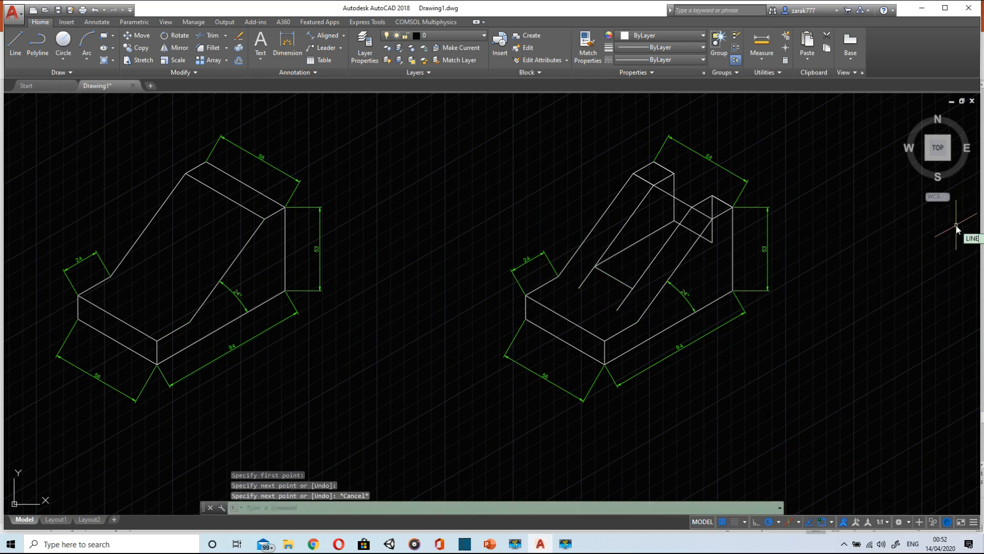
# - Trim the lower ends of the slot's two sloping lines that extend past the floor's front edge
pyautogui.write('TRIM')
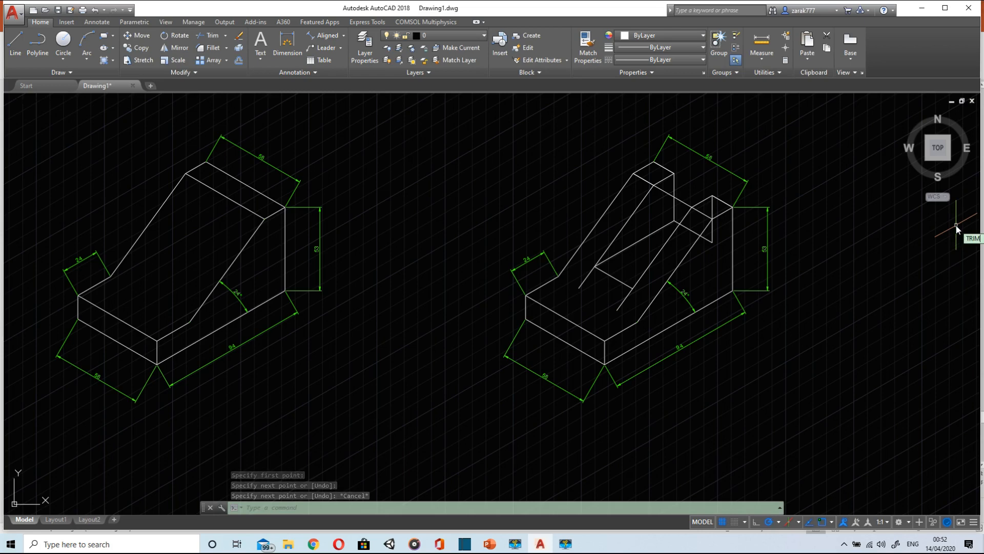
pyautogui.press('Return')
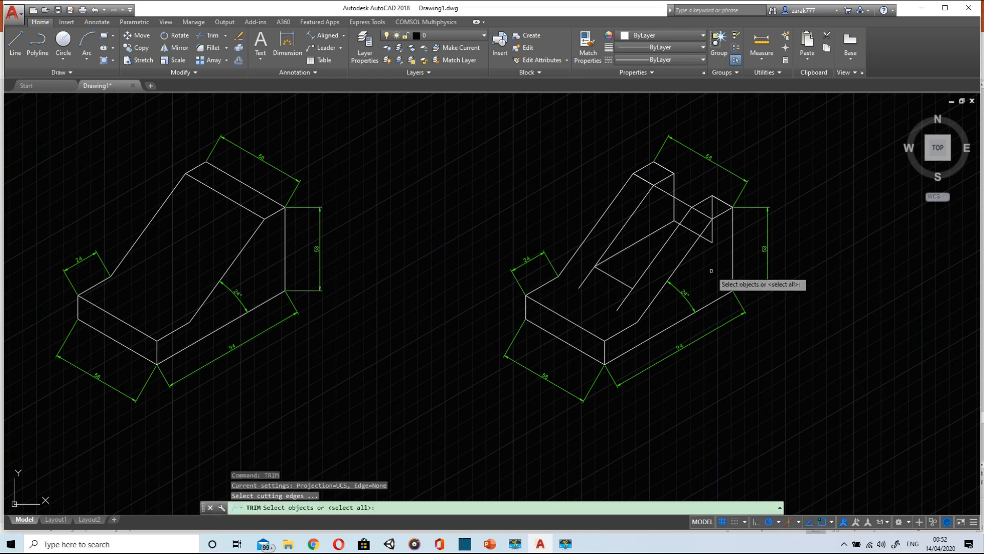
pyautogui.click(607, 274)
pyautogui.press('Return')
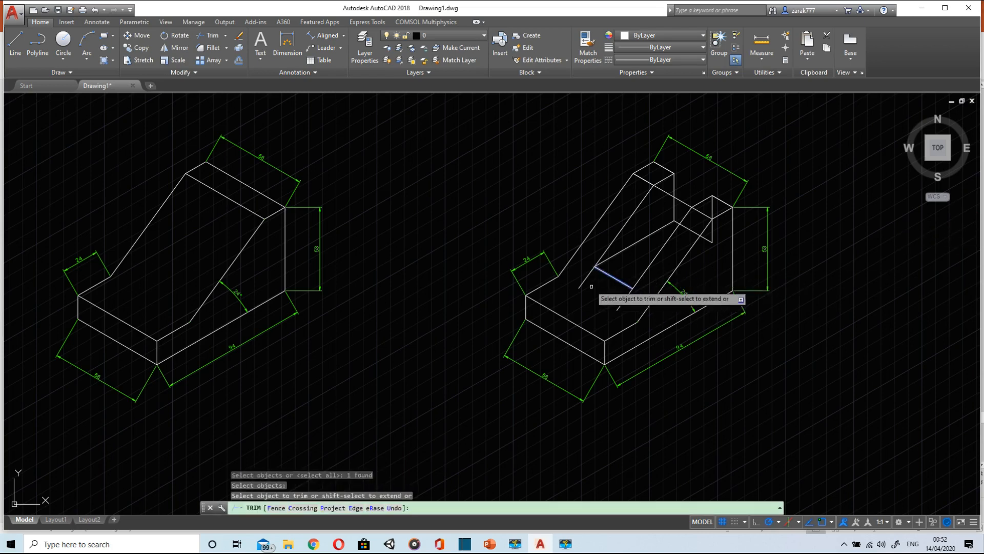
pyautogui.click(587, 278)
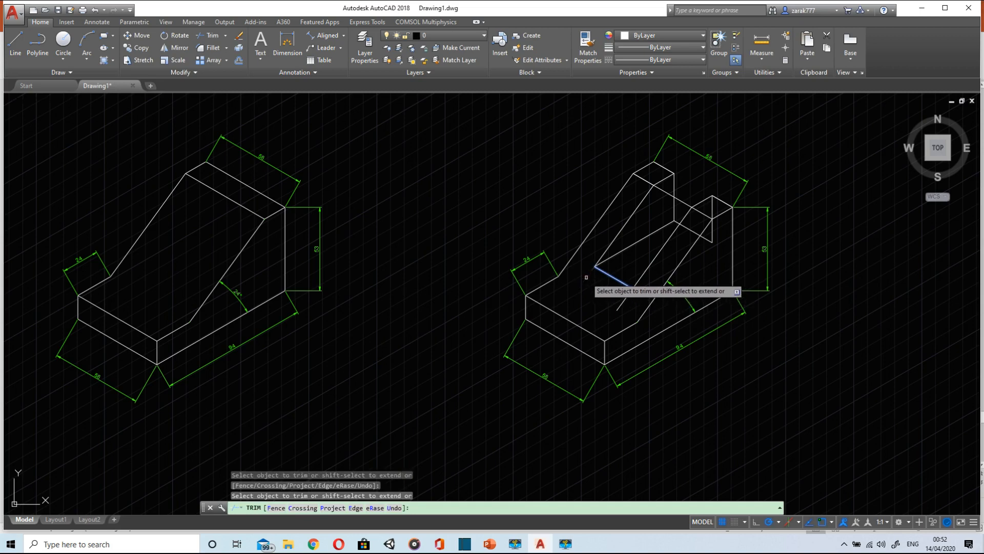
pyautogui.click(625, 299)
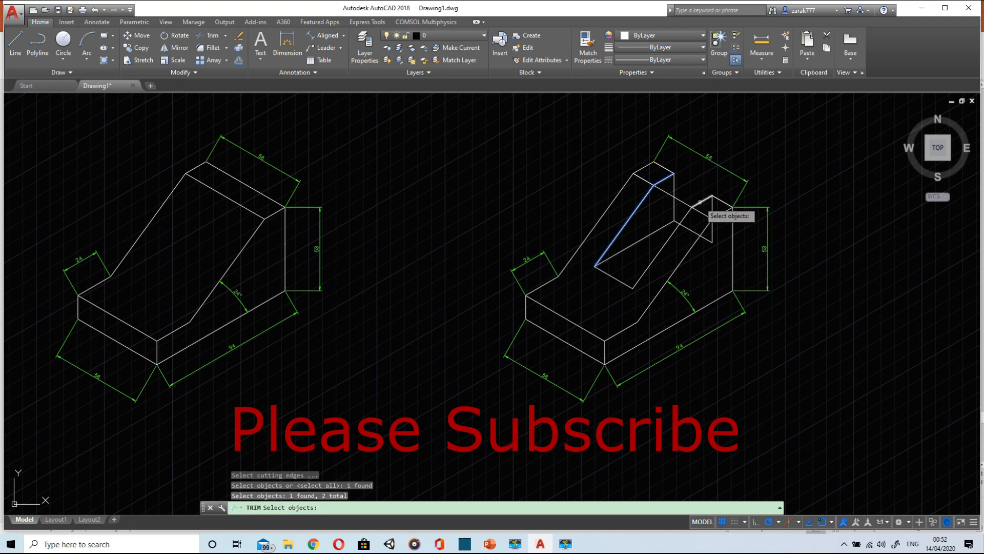
# - Trim the copy's upper front edge where it spans the slot opening, using the slot's edges as cutting edges
pyautogui.click(699, 203)
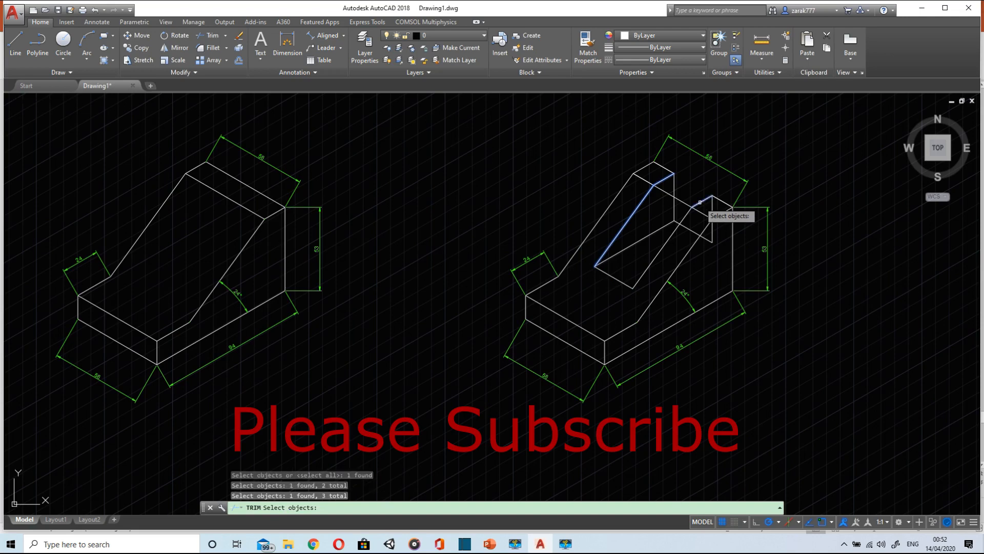
pyautogui.press('Return')
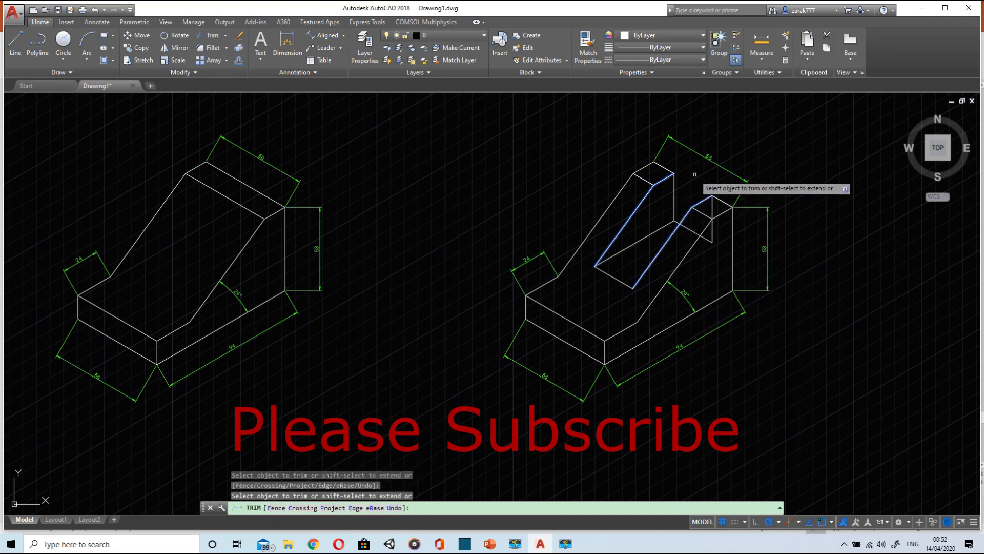
pyautogui.press('Escape')
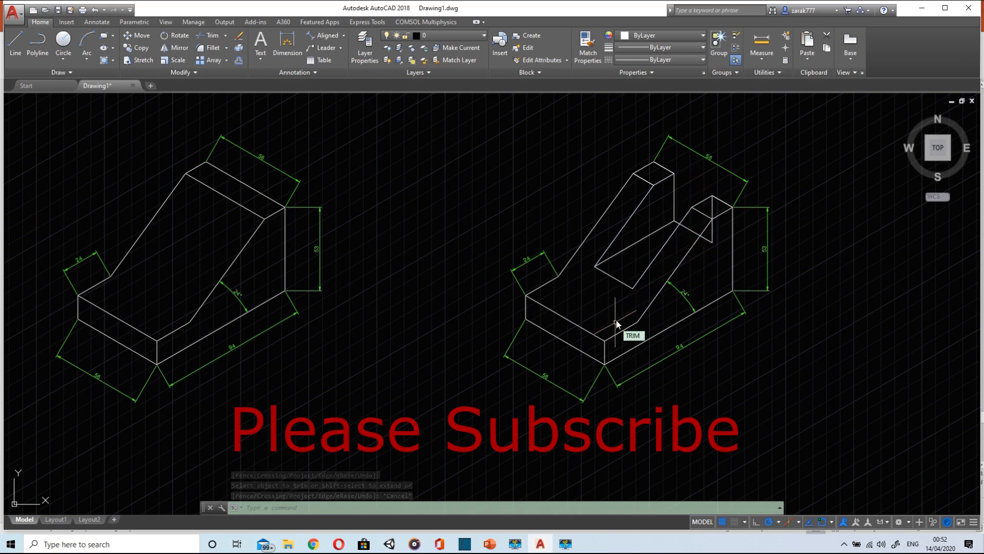
# - Trim the slot floor's rear edge beyond the near sloping line and delete the hidden vertical line below the near raised part's rear corner
pyautogui.press('Return')
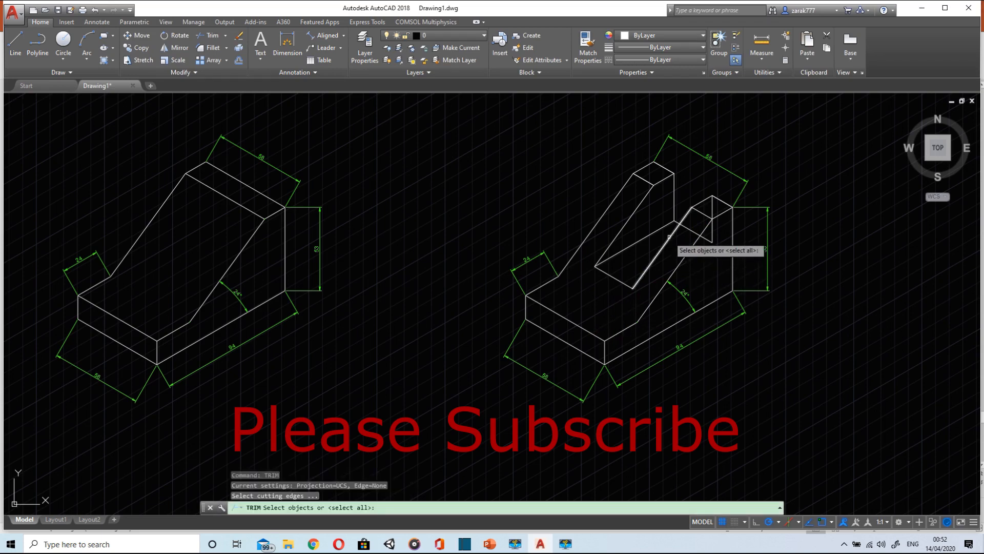
pyautogui.click(669, 237)
pyautogui.press('Return')
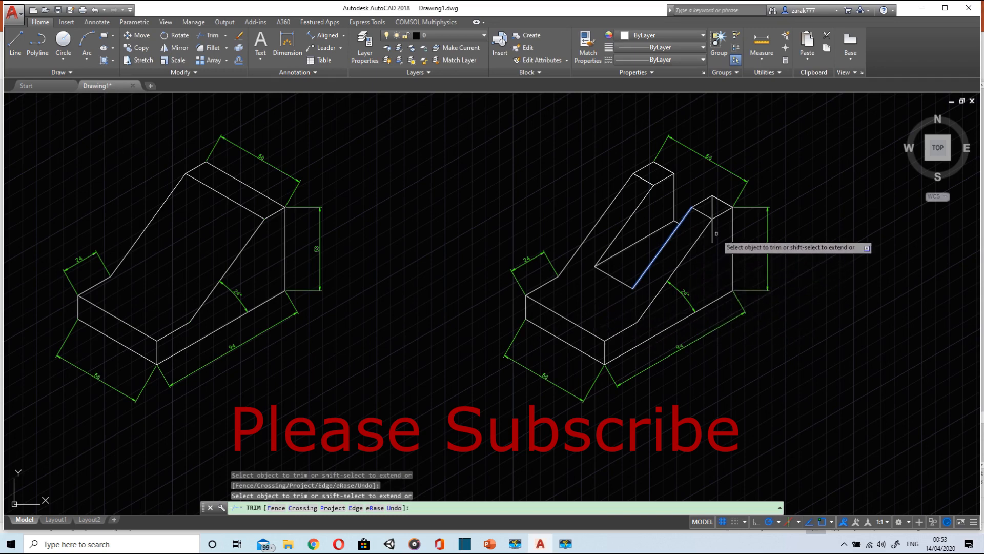
pyautogui.press('Escape')
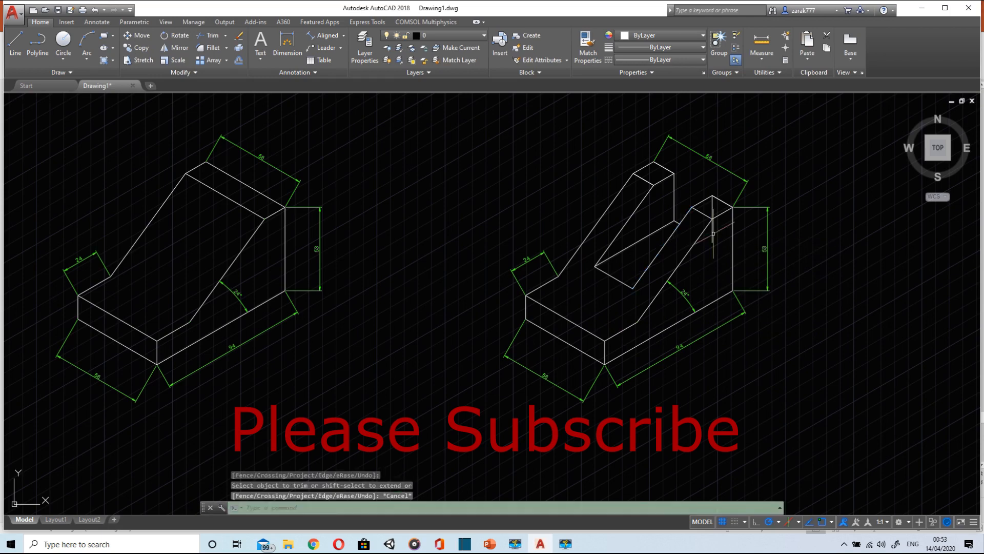
pyautogui.click(712, 233)
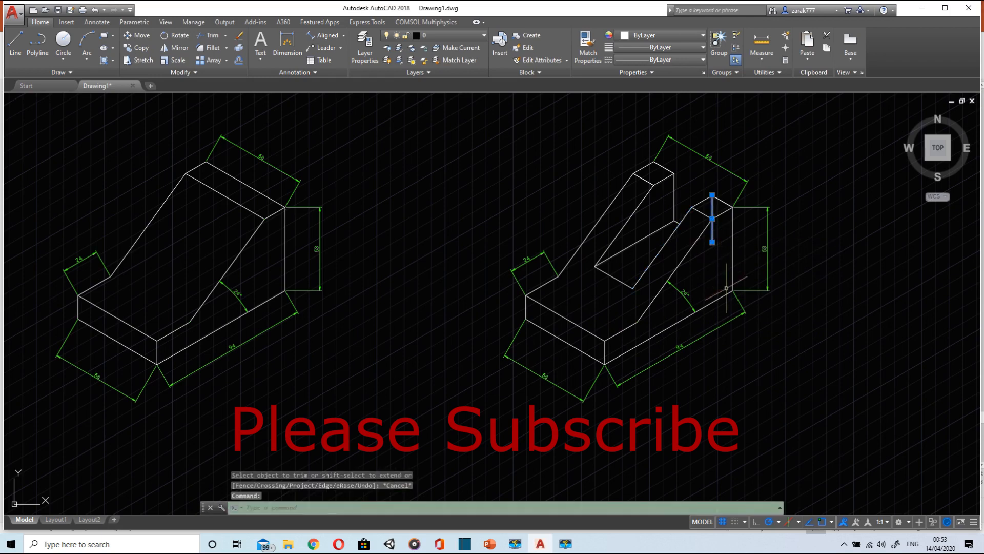
pyautogui.press('Delete')
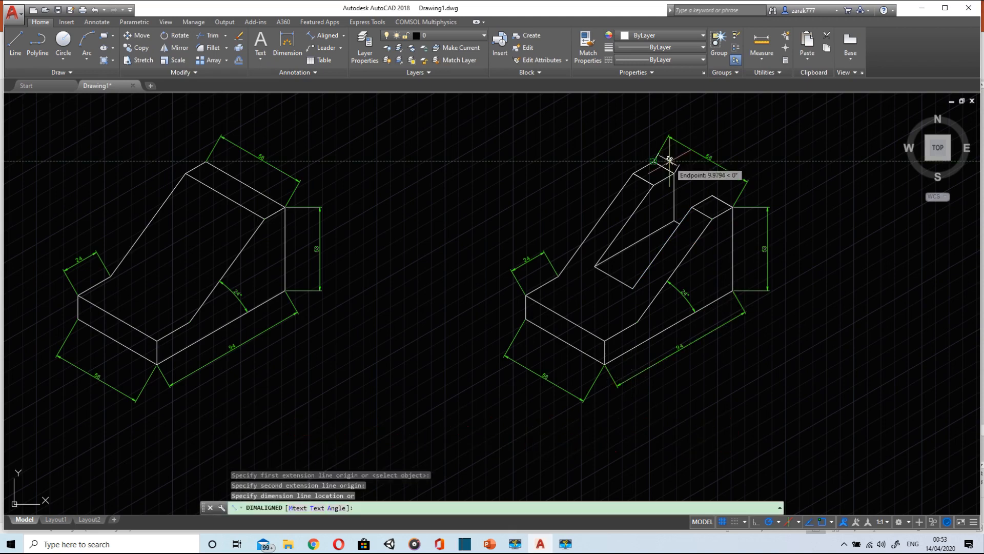
# - Try an aligned dimension along the rear top edge of the raised part on the slot's far side
pyautogui.click(679, 162)
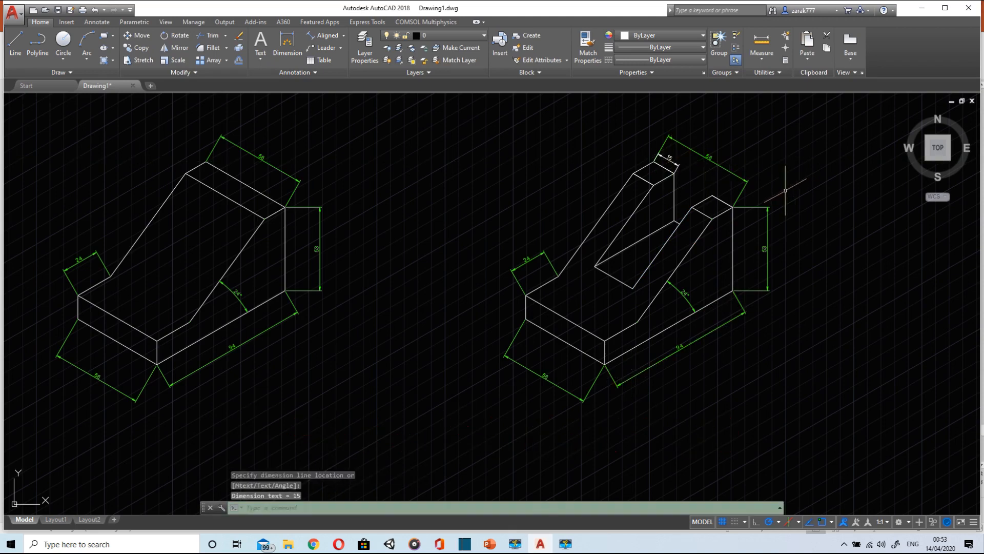
pyautogui.hotkey('ctrl', 'z')
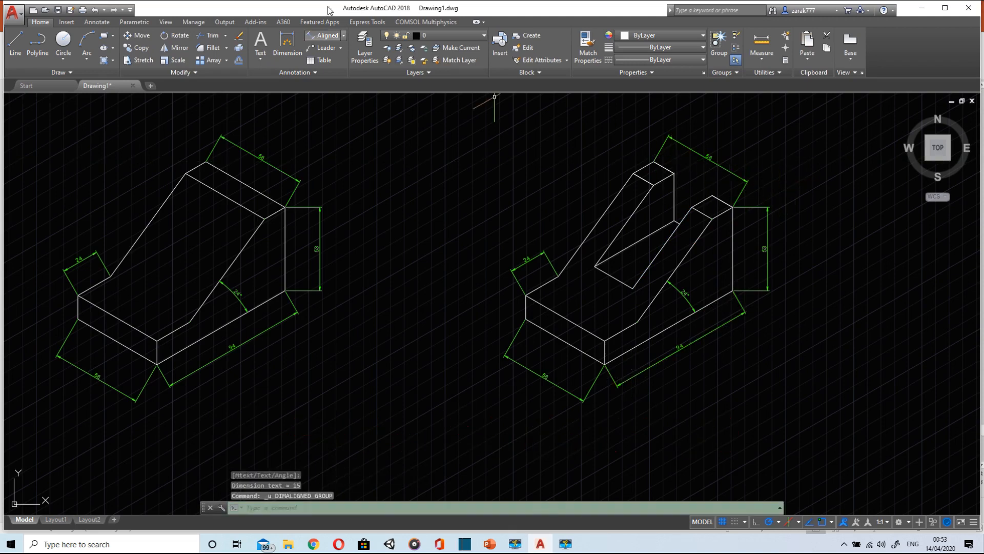
# - Make dimen the current layer and add an aligned dimension along the rear top edge of the slot's far raised part
pyautogui.click(468, 37)
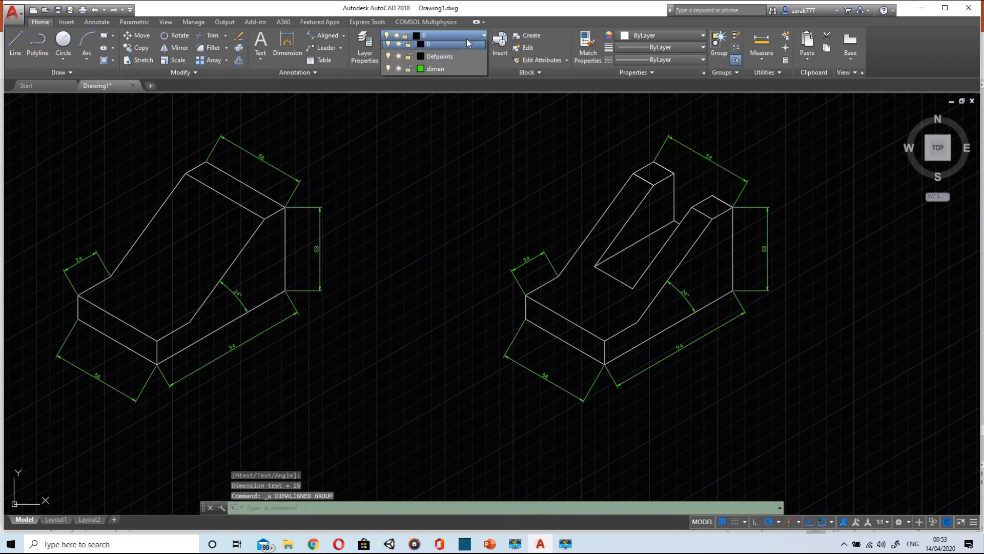
pyautogui.click(457, 72)
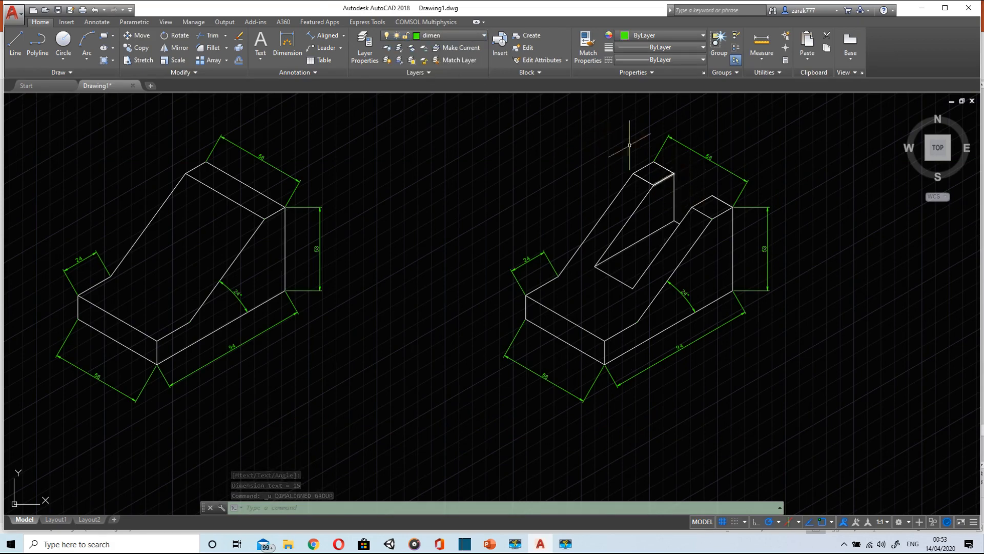
pyautogui.click(323, 36)
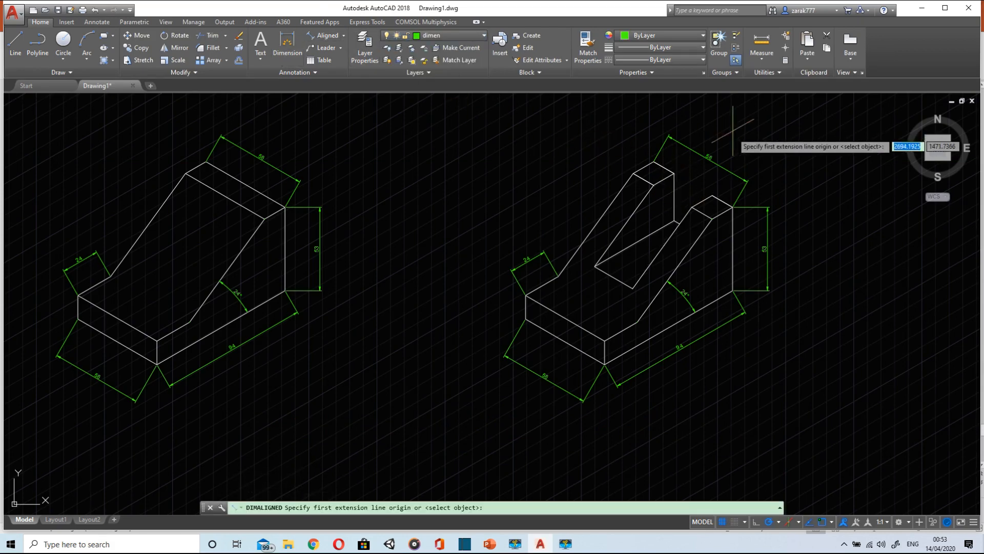
pyautogui.click(654, 162)
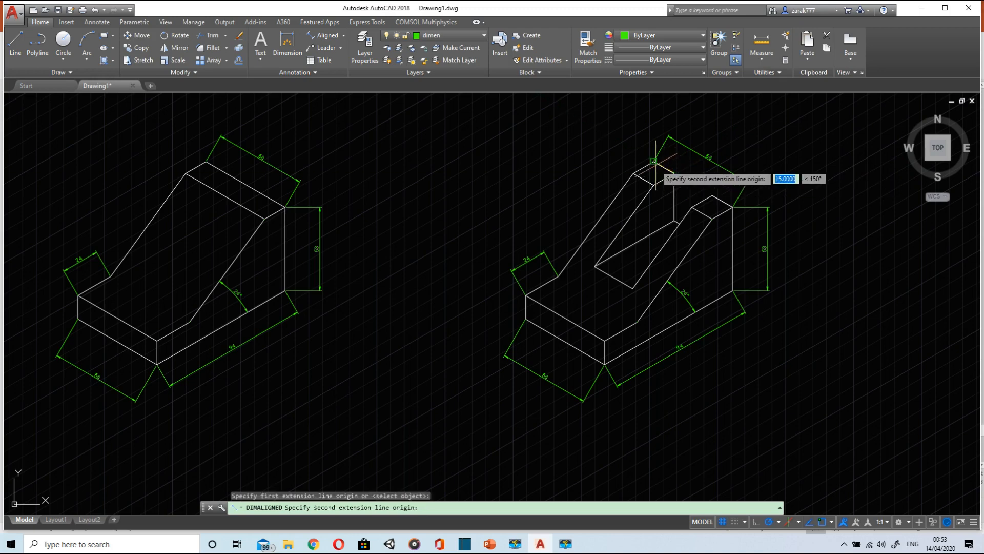
pyautogui.click(674, 173)
pyautogui.click(667, 159)
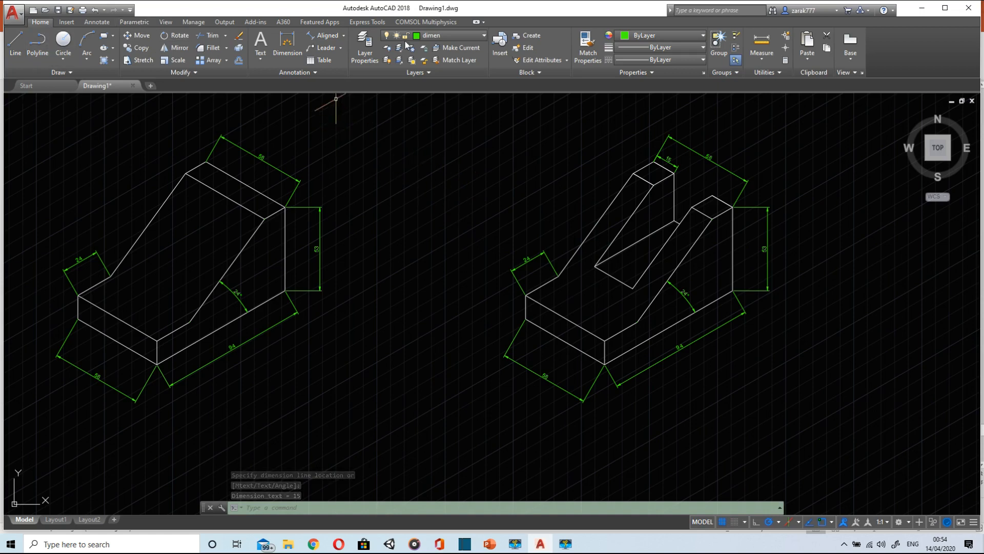
# - Add an aligned dimension for the slot's depth along its far rear vertical edge, placed just inside the slot opening
pyautogui.click(320, 37)
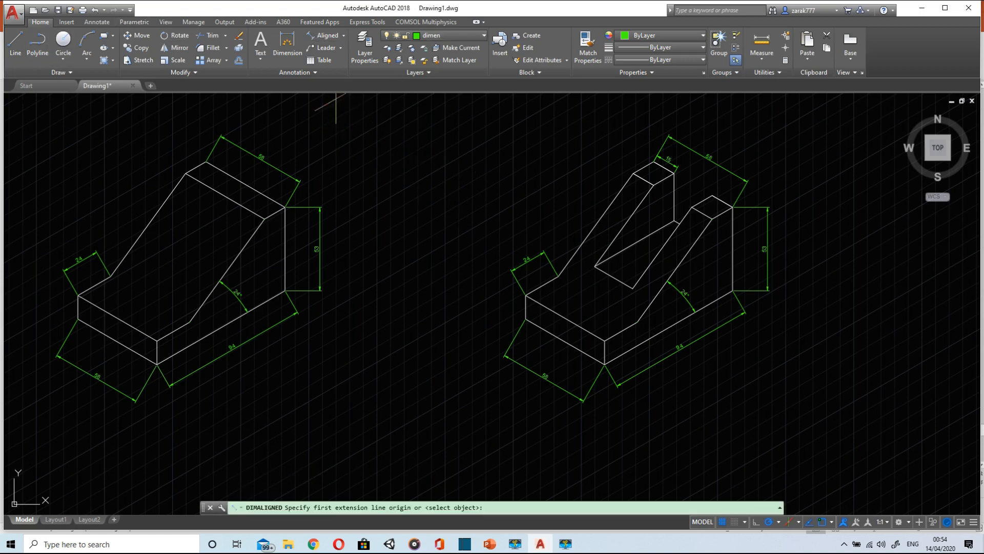
pyautogui.click(675, 174)
pyautogui.click(674, 222)
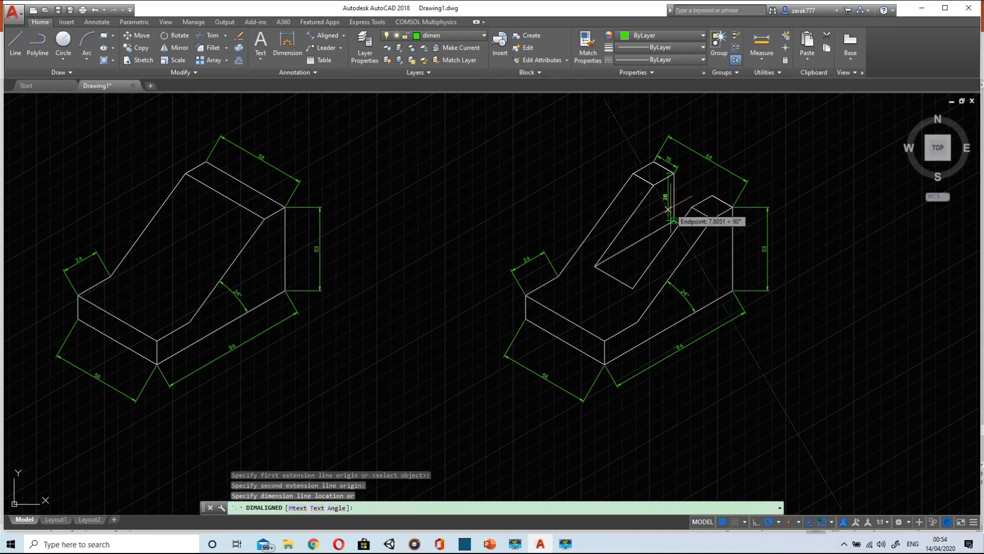
pyautogui.click(686, 204)
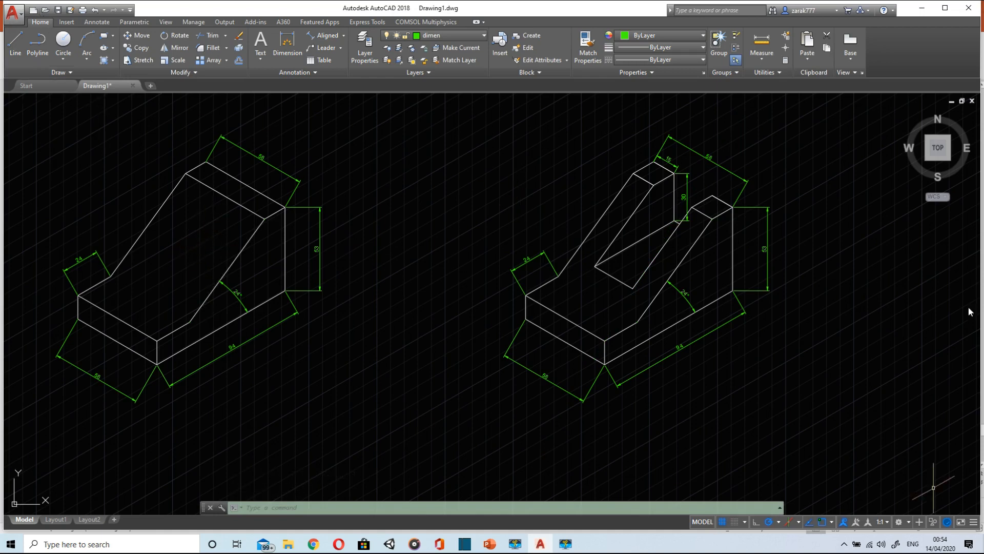
# - Draw a single horizontal line in the empty space below the two solids
pyautogui.scroll(-4, 626, 333)
pyautogui.scroll(4, 627, 333)
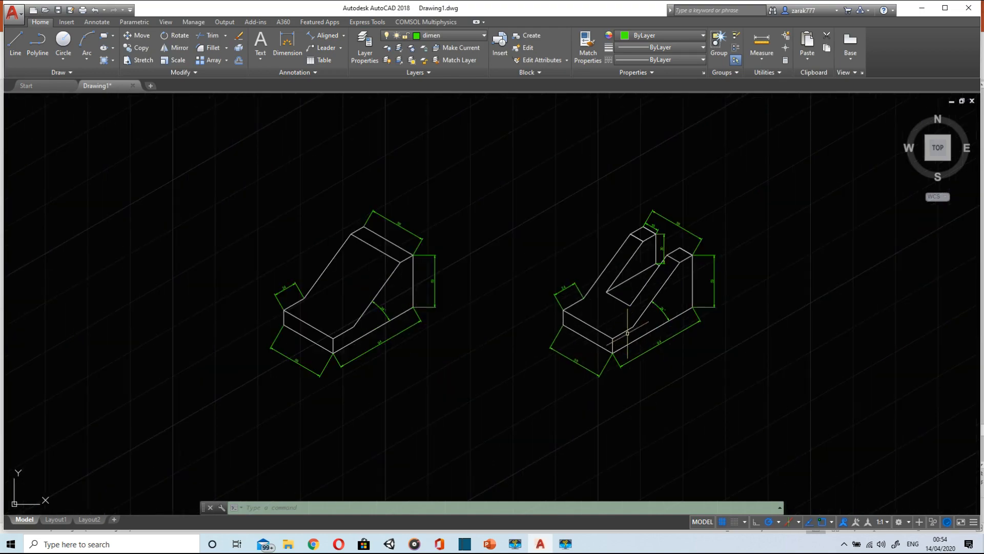
pyautogui.scroll(-2, 627, 333)
pyautogui.scroll(-2, 607, 363)
pyautogui.moveTo(606, 364); pyautogui.dragTo(566, 215, button='middle')
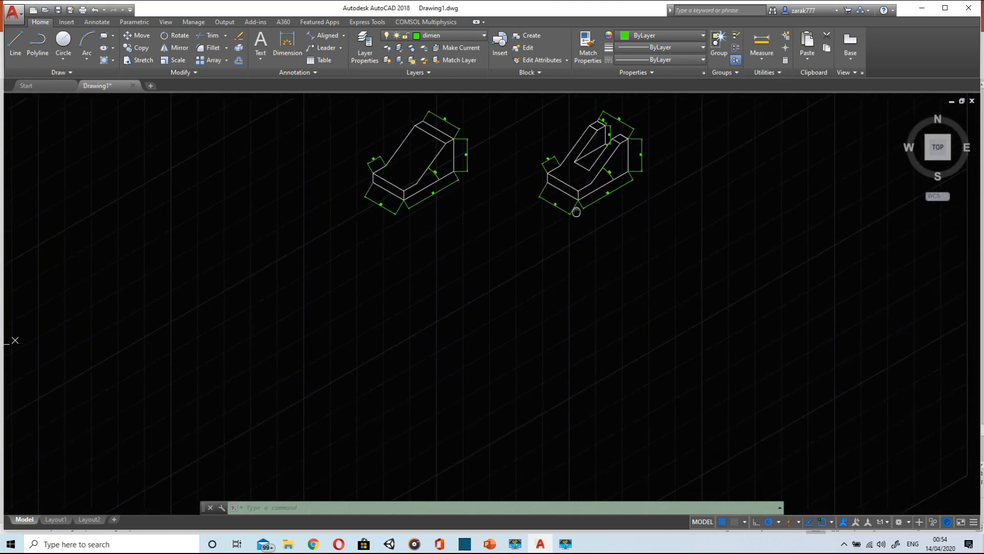
pyautogui.scroll(3, 567, 241)
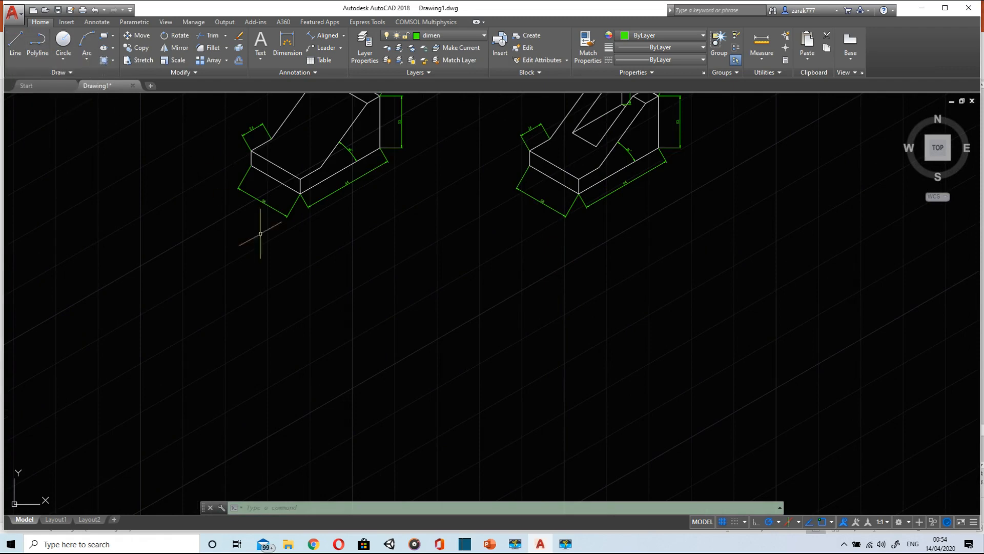
pyautogui.moveTo(478, 320); pyautogui.dragTo(478, 207, button='middle')
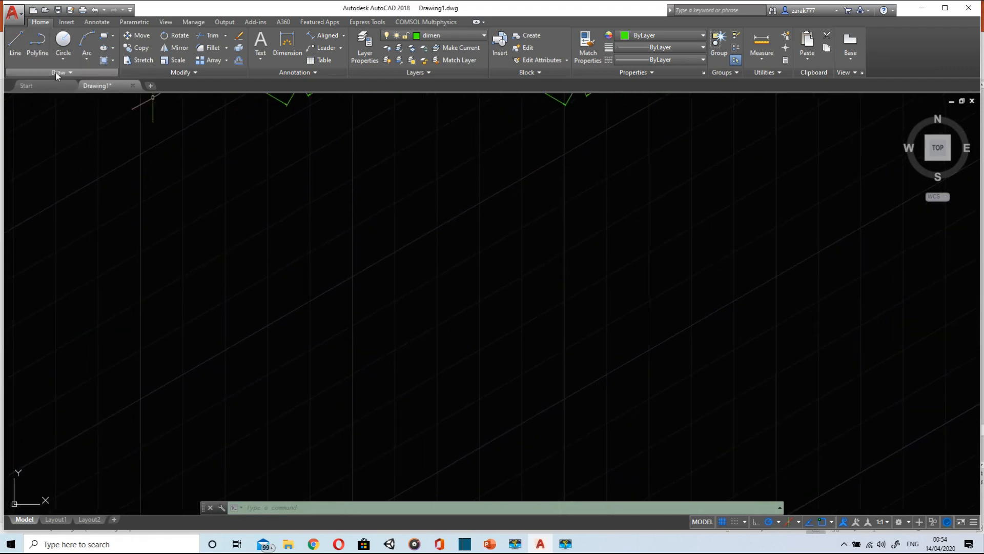
pyautogui.click(15, 42)
pyautogui.click(380, 347)
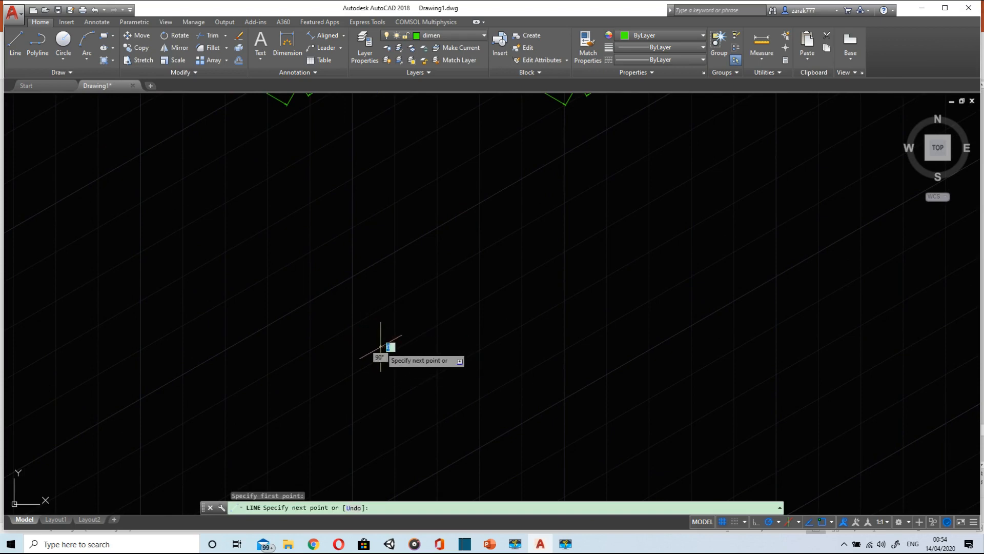
pyautogui.click(511, 347)
pyautogui.press('Escape')
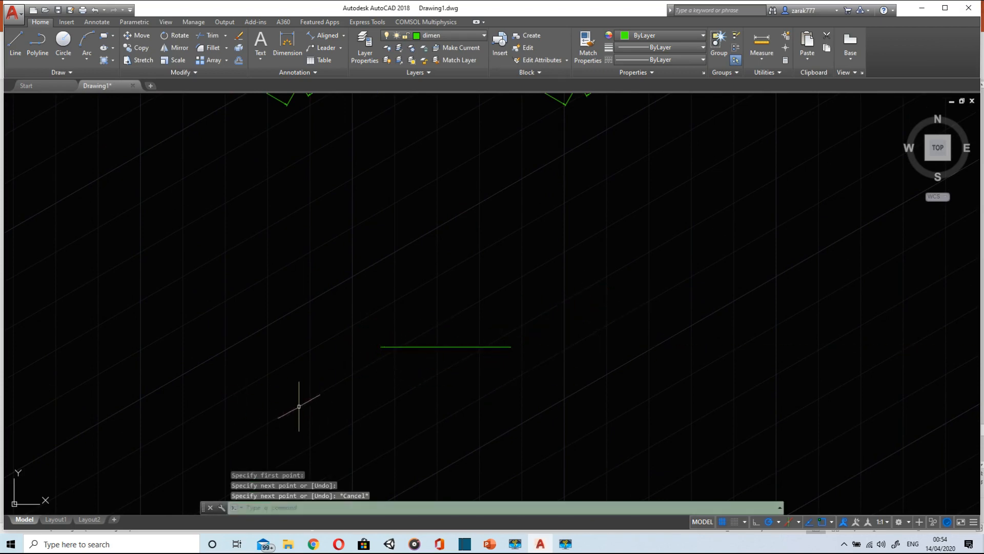
# - Switch to PowerPoint, go to the Problem 3 slide to examine its three views and dimensions, and return to AutoCAD
pyautogui.click(490, 544)
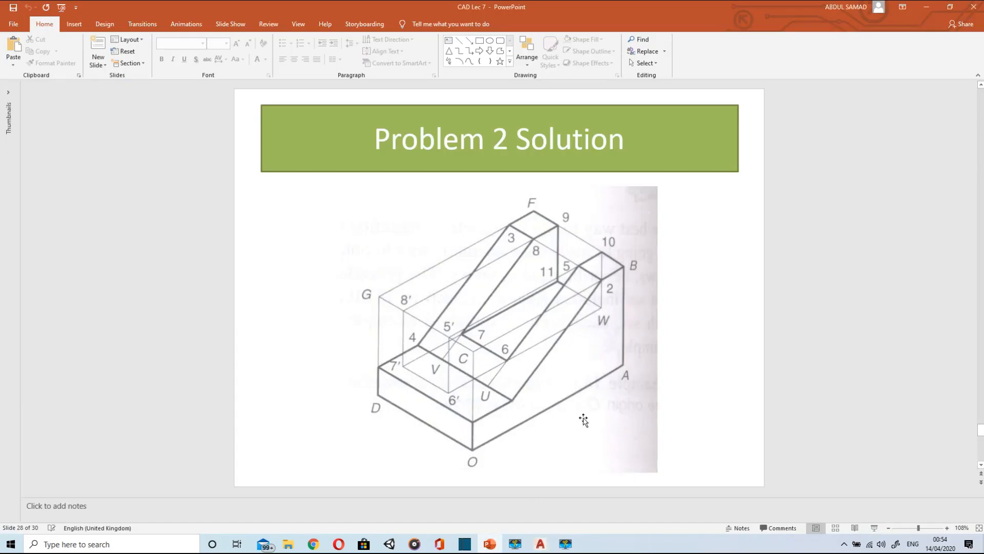
pyautogui.scroll(-1, 590, 413)
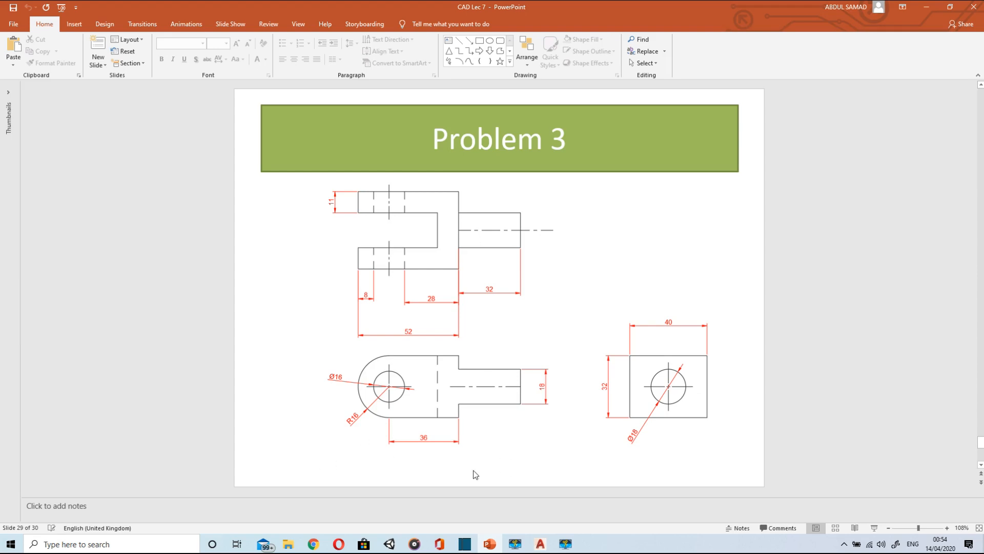
pyautogui.click(540, 544)
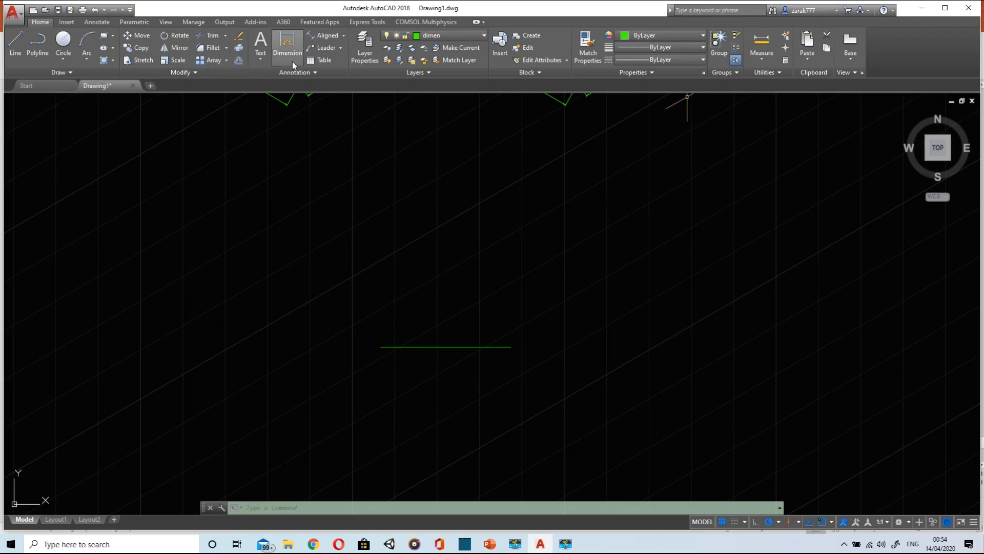
# - On layer 0, draw a vertical line 32 long upward from the horizontal line's midpoint, checking the height on the PowerPoint Problem 3 slide
pyautogui.click(449, 35)
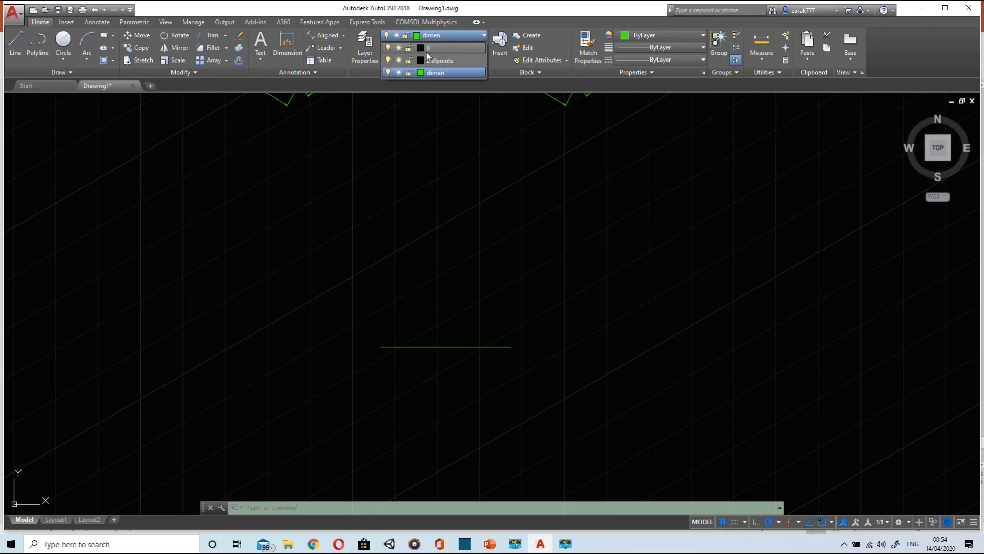
pyautogui.click(429, 49)
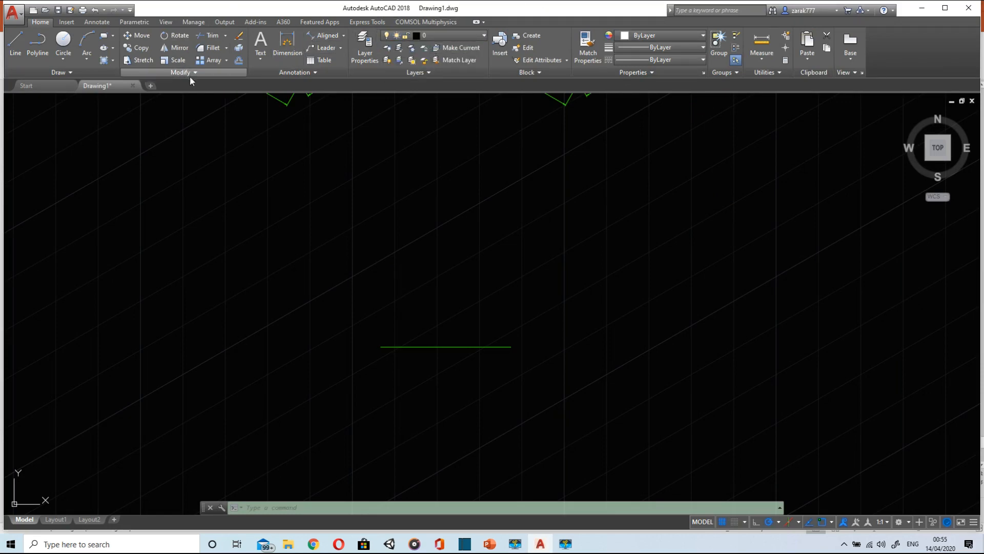
pyautogui.click(24, 48)
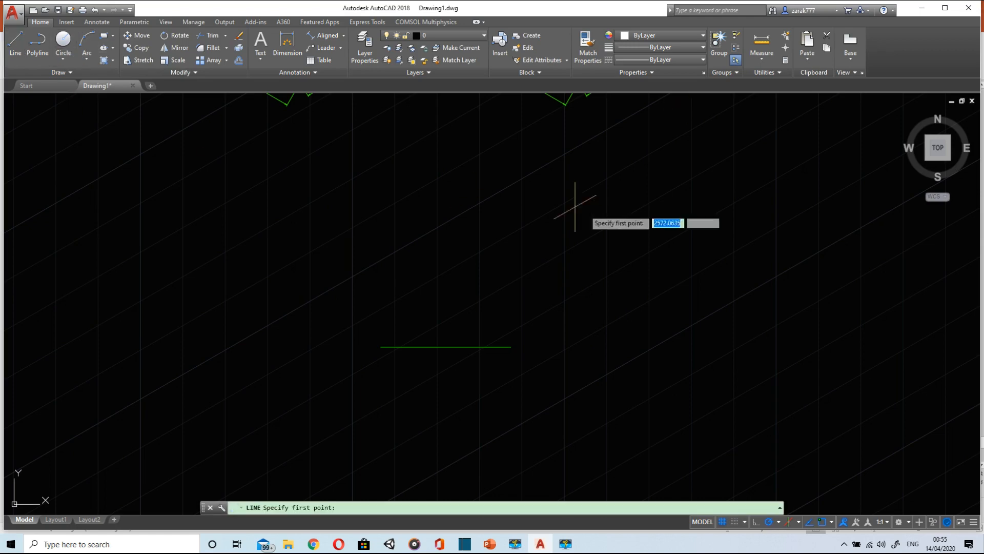
pyautogui.click(446, 347)
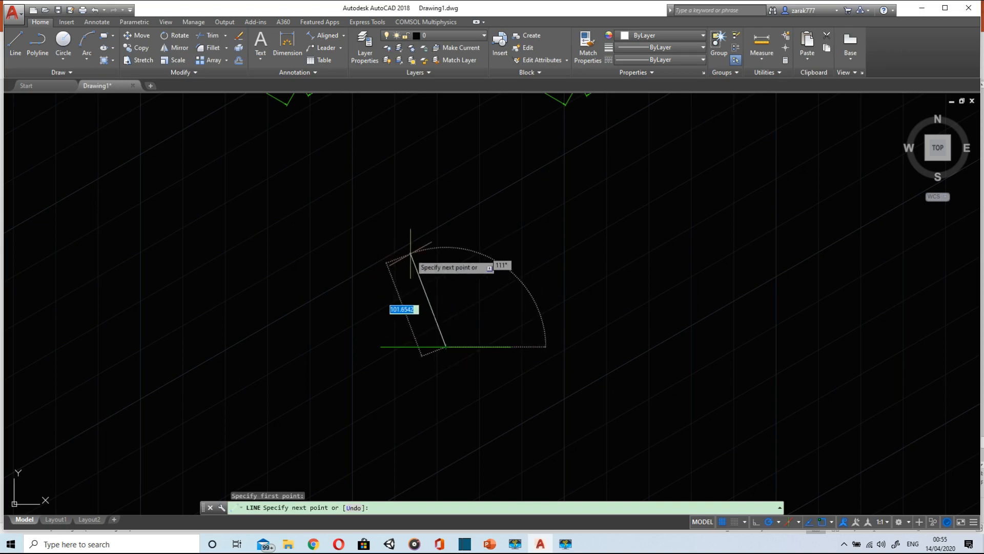
pyautogui.click(490, 544)
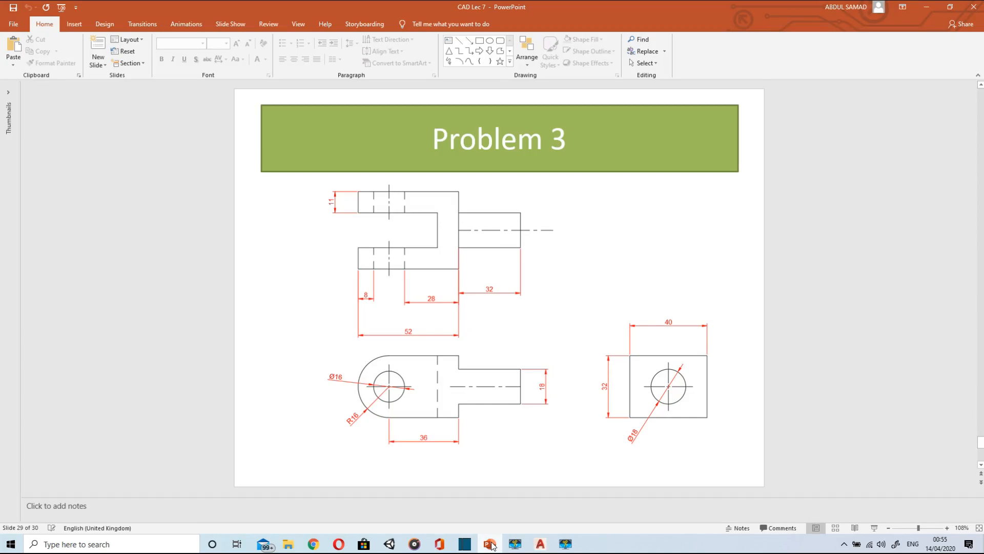
pyautogui.click(490, 544)
pyautogui.click(490, 543)
pyautogui.click(490, 543)
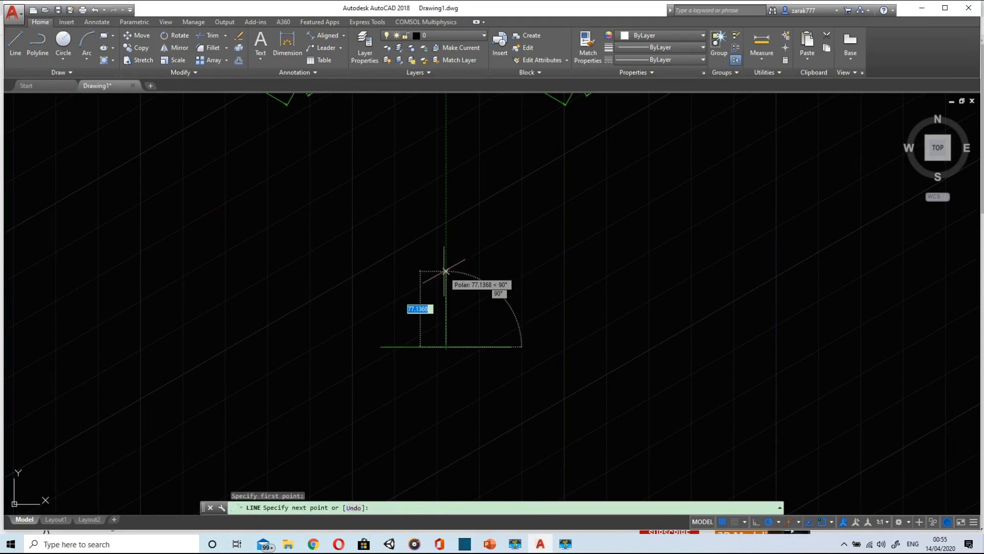
pyautogui.write('32')
pyautogui.press('Return')
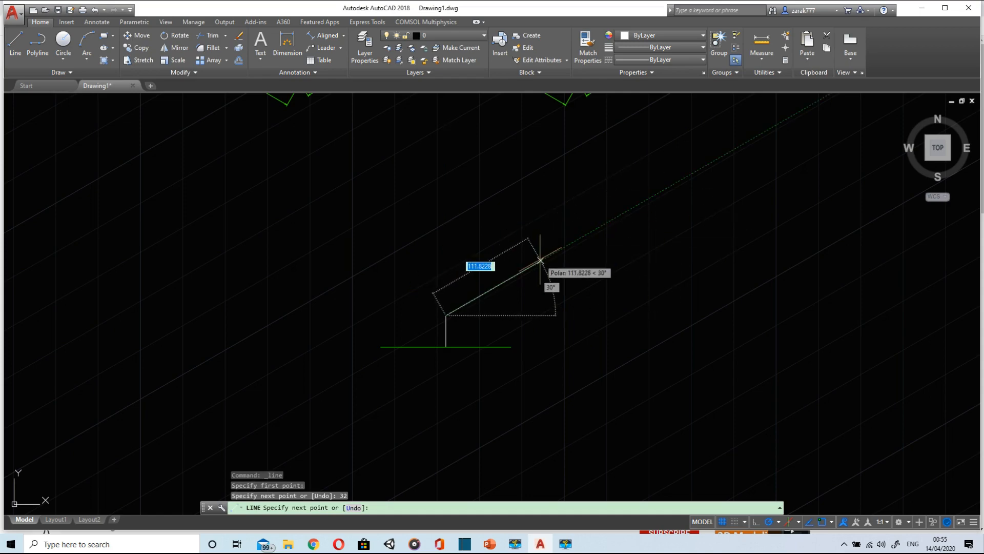
# - Complete the isometric face with an 84-long line at 30°, a 32-long line down and a closing line, checking lengths on the PowerPoint slide
pyautogui.click(491, 544)
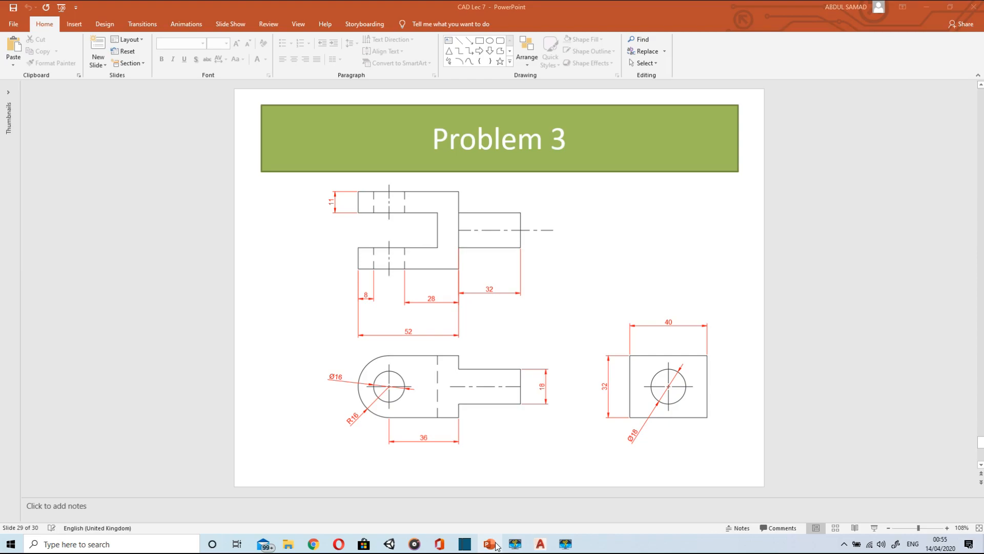
pyautogui.click(491, 544)
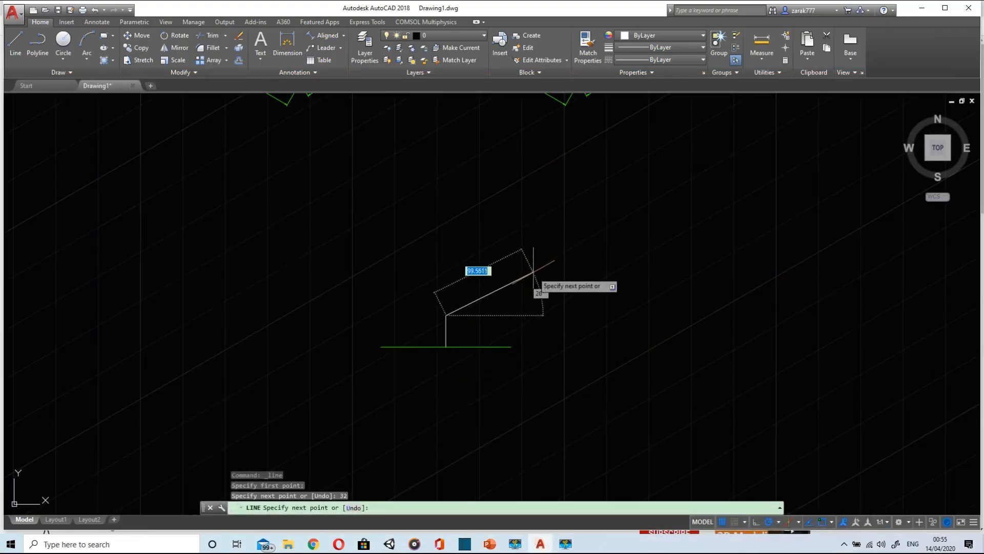
pyautogui.write('84')
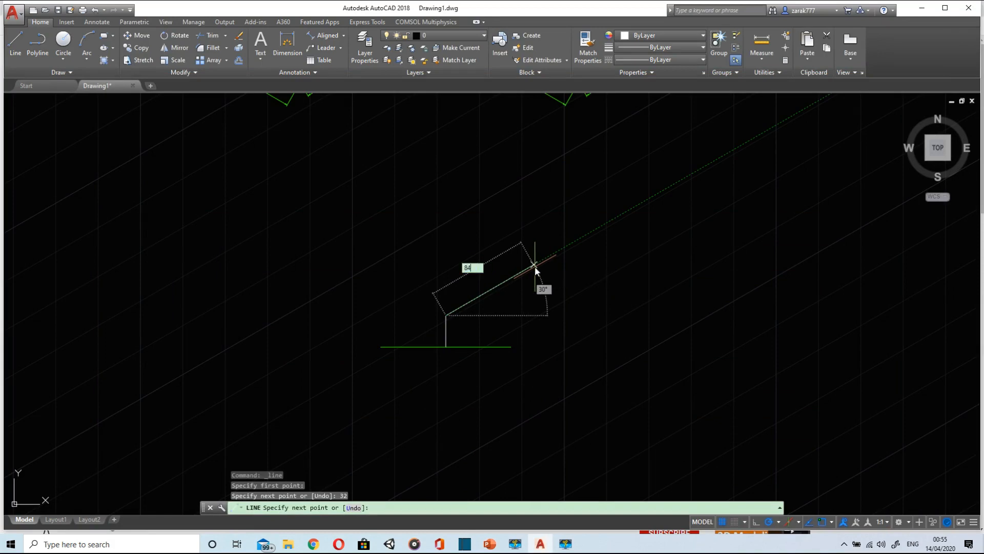
pyautogui.press('Return')
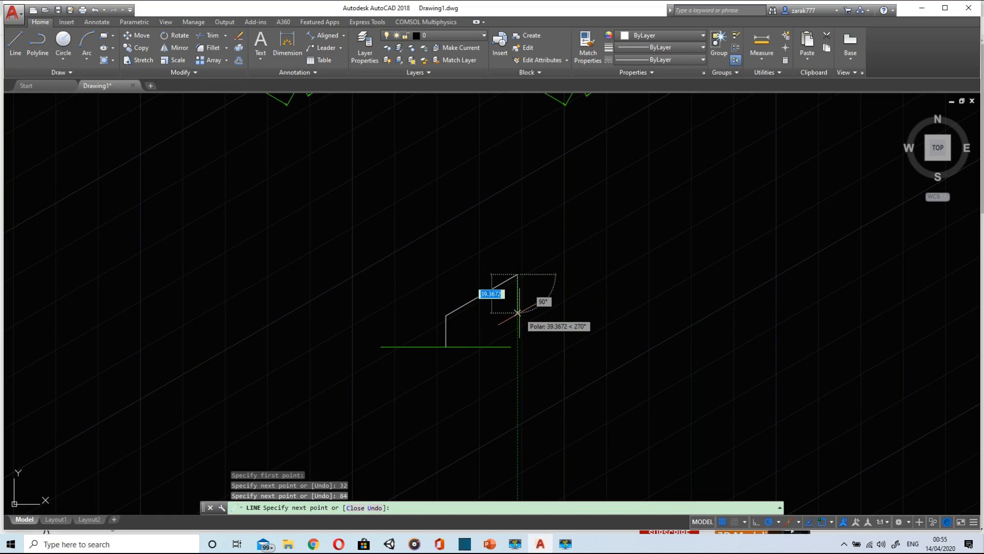
pyautogui.write('32')
pyautogui.press('Return')
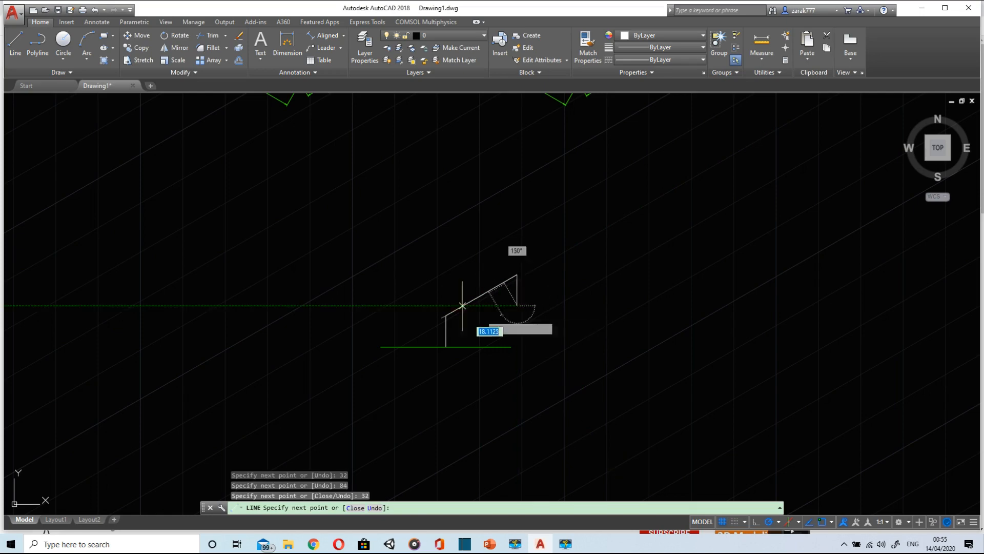
pyautogui.click(446, 347)
pyautogui.press('Escape')
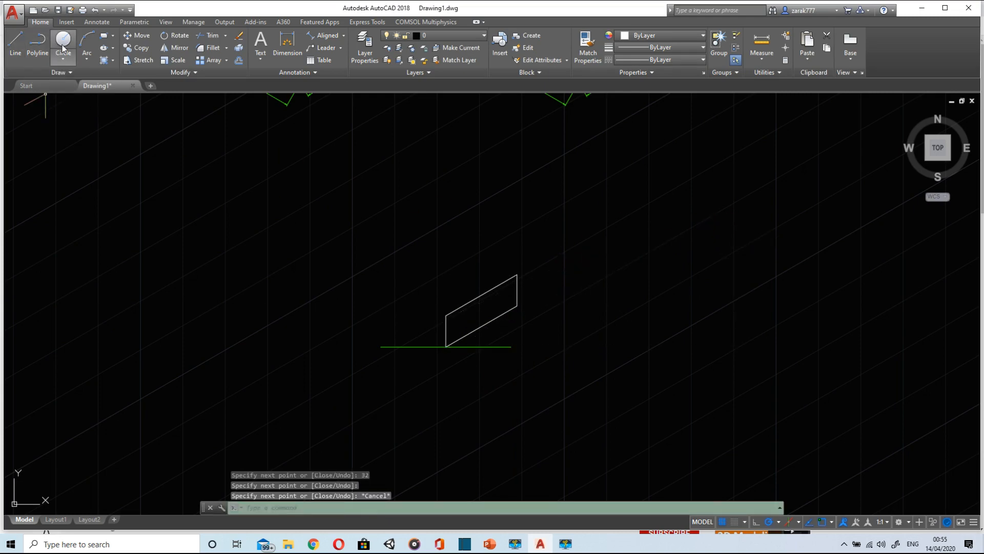
# - Draw a 16-long construction line at 30° from the midpoint of the face's near vertical edge into the face
pyautogui.scroll(3, 543, 319)
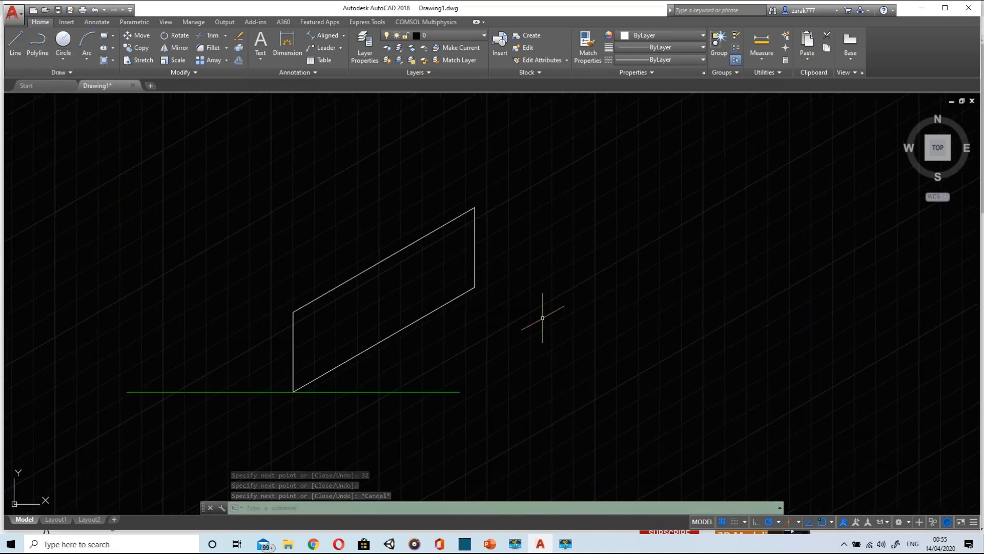
pyautogui.click(20, 44)
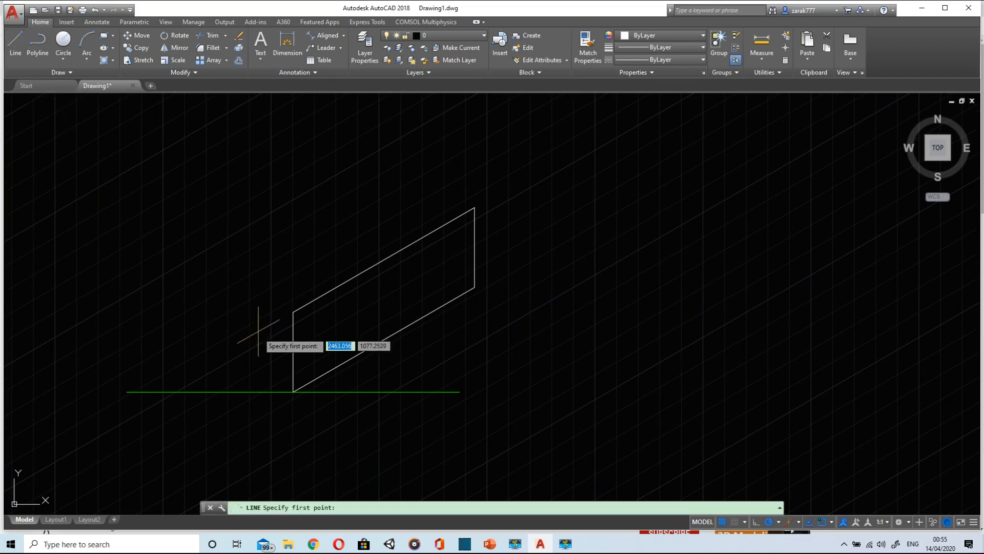
pyautogui.click(293, 352)
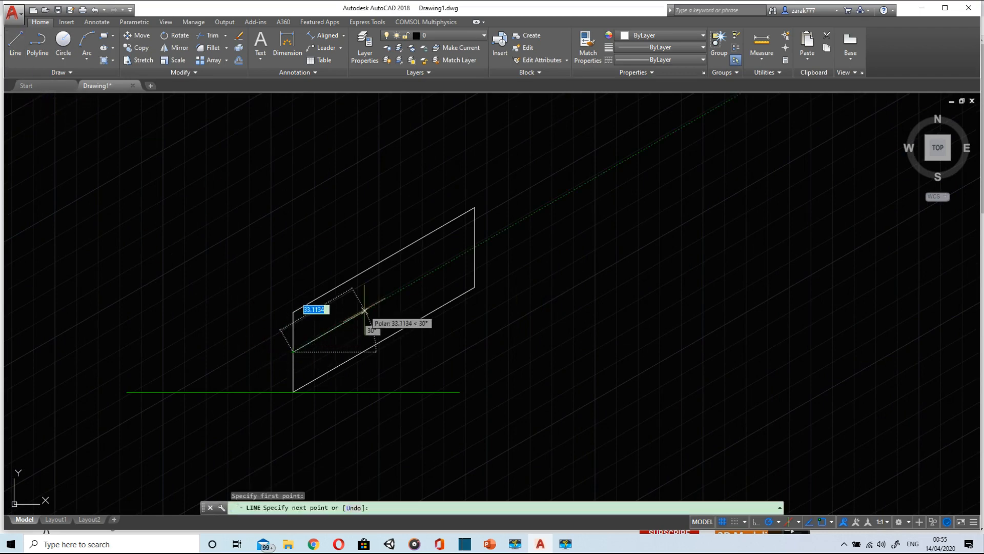
pyautogui.write('16')
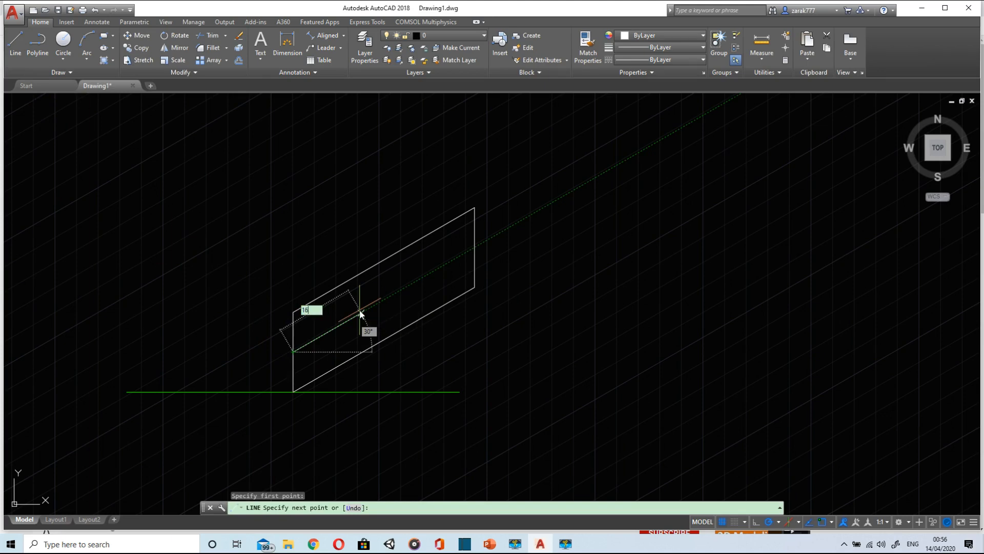
pyautogui.press('Return')
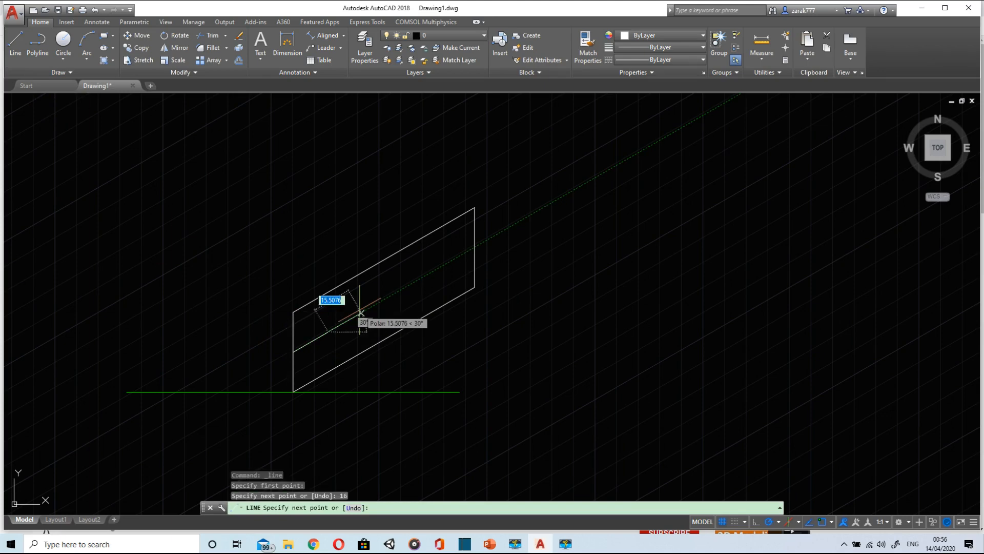
pyautogui.press('Escape')
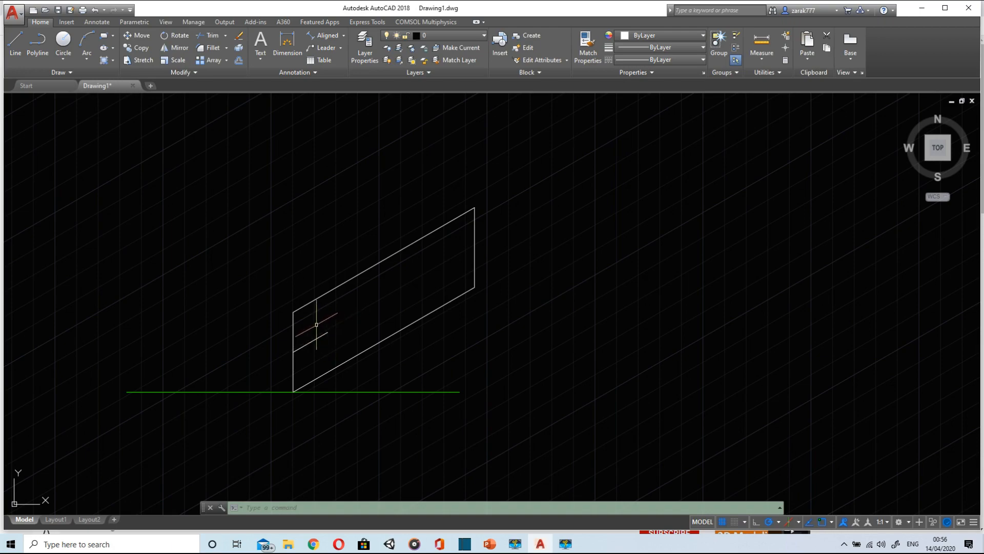
# - Check the hole size on the PowerPoint Problem 3 slide, then draw an isocircle of radius 8 centred on the construction line's inner end
pyautogui.click(496, 542)
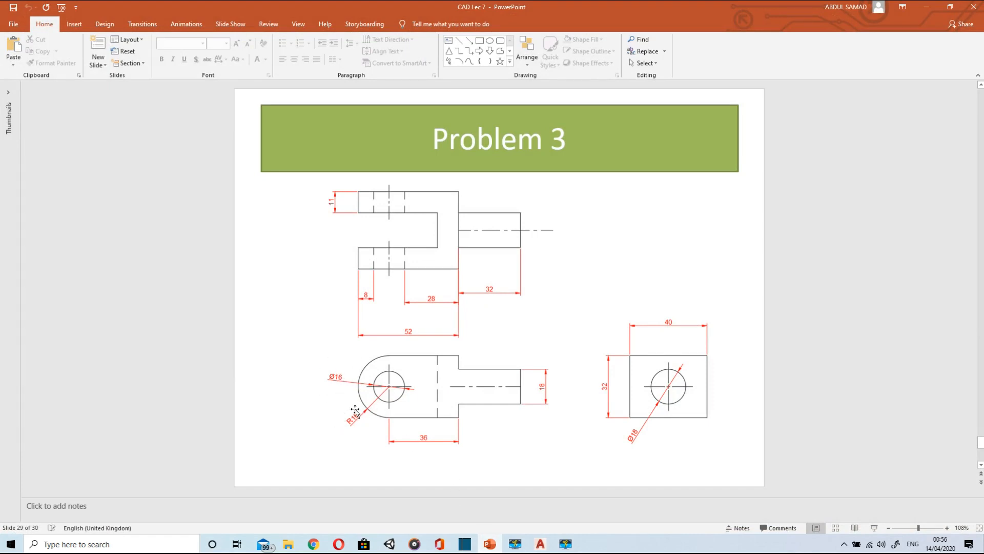
pyautogui.click(488, 547)
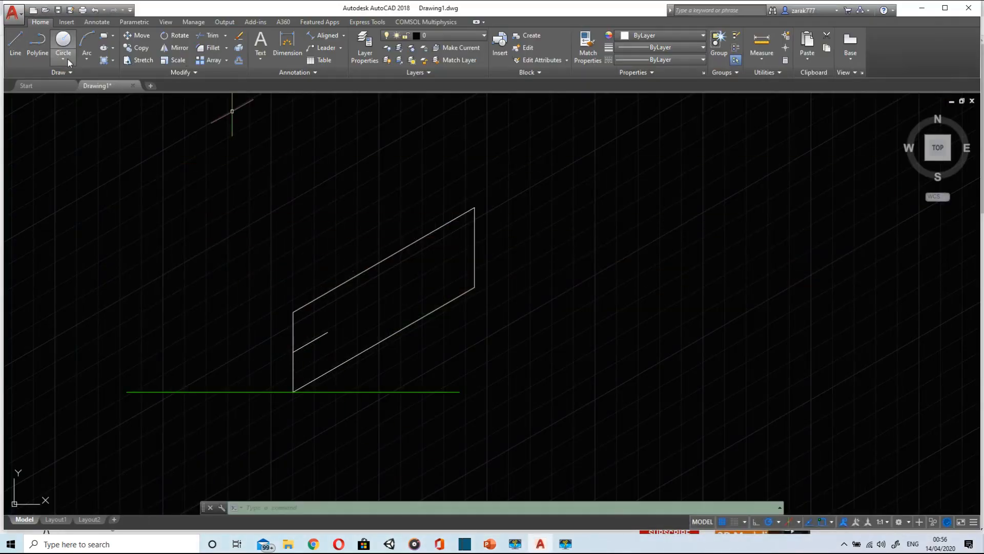
pyautogui.click(113, 50)
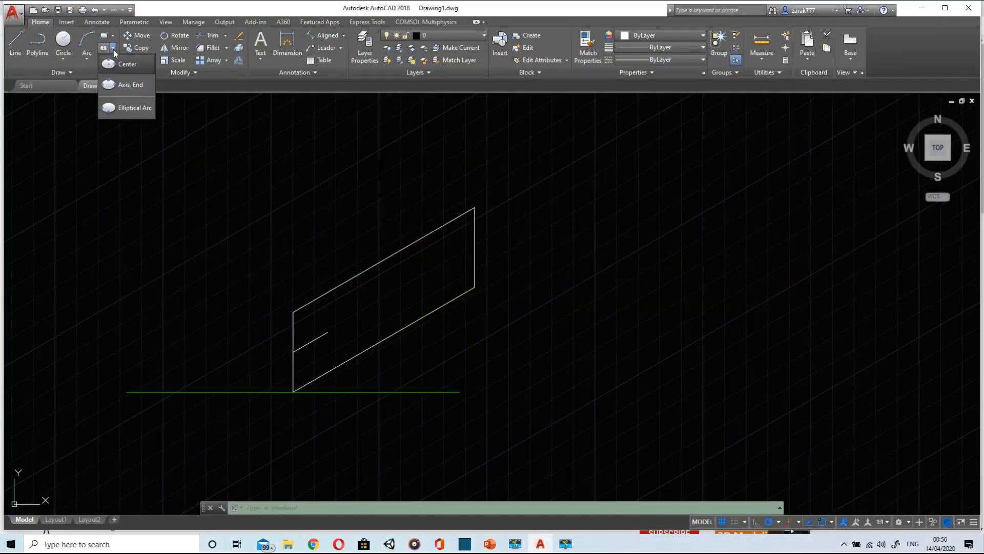
pyautogui.click(128, 84)
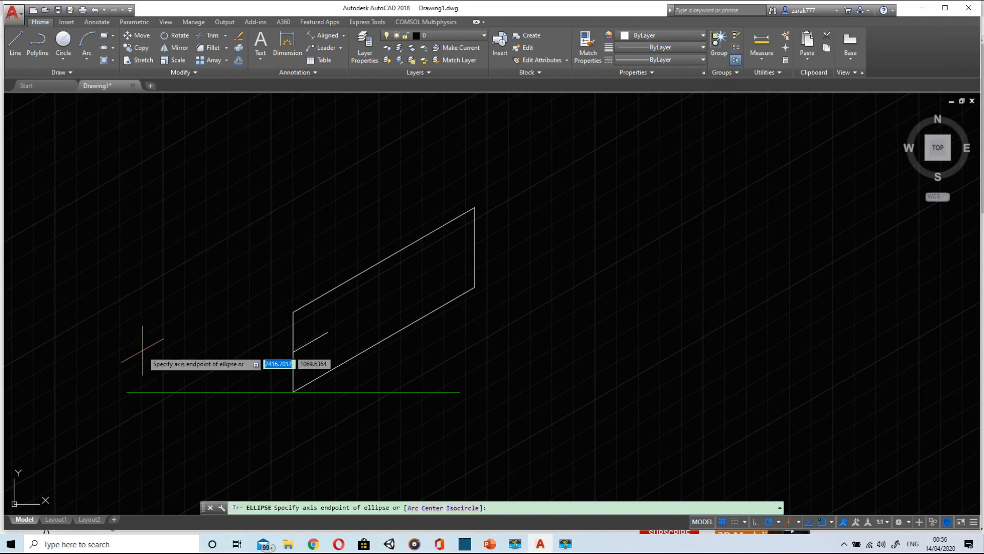
pyautogui.write('i')
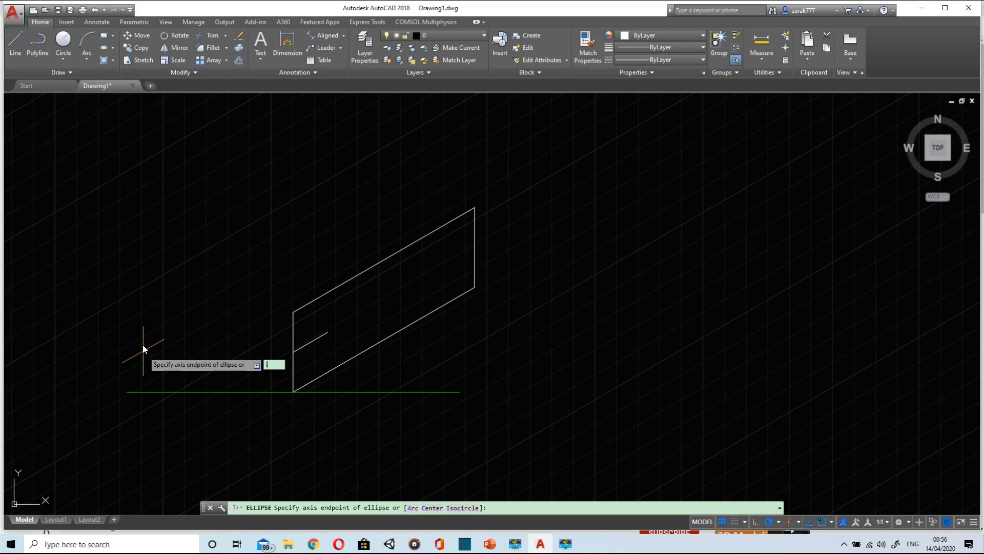
pyautogui.press('Return')
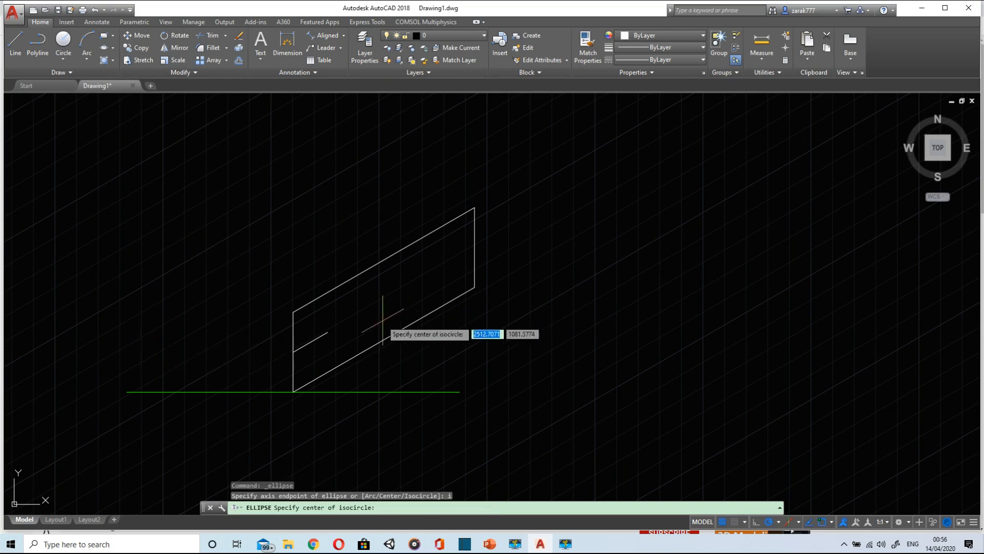
pyautogui.click(327, 331)
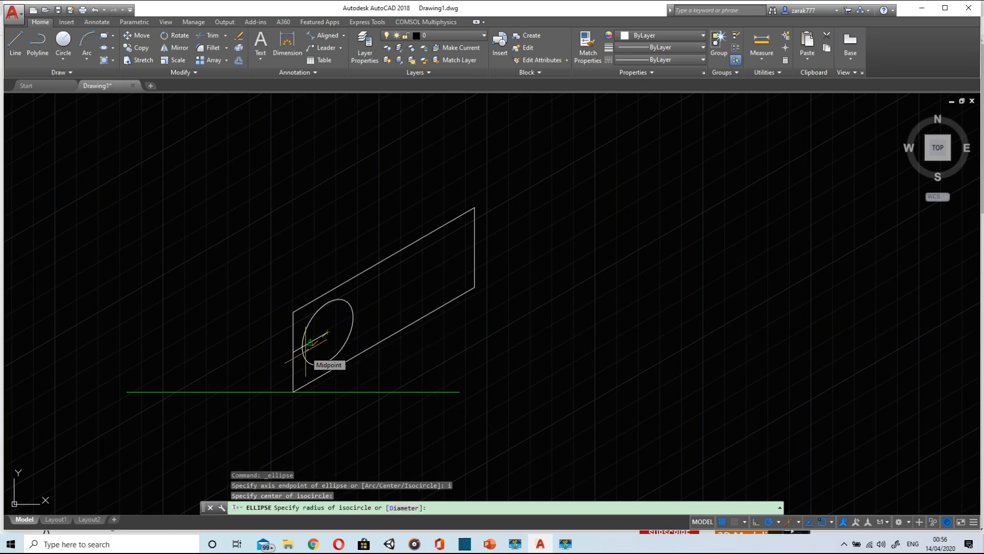
pyautogui.write('8')
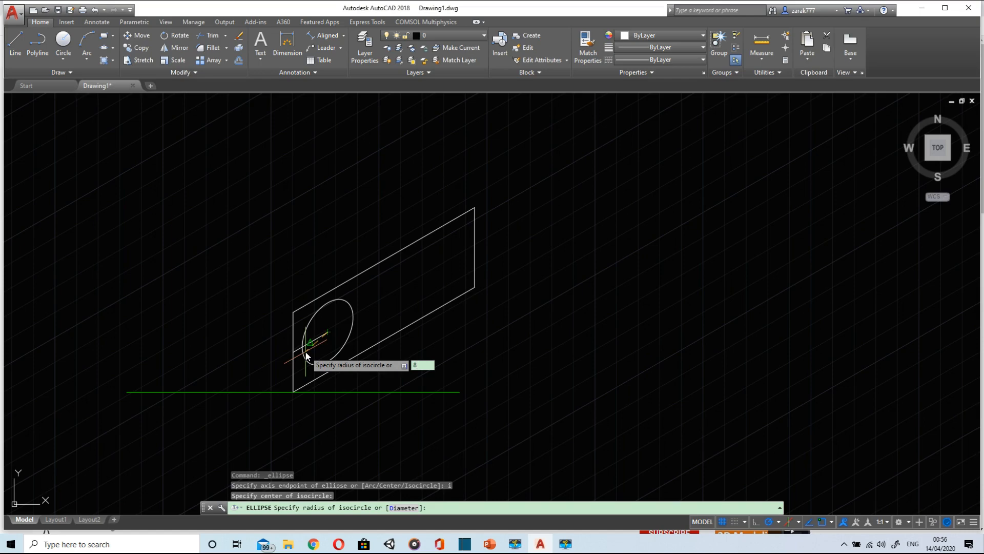
pyautogui.press('Return')
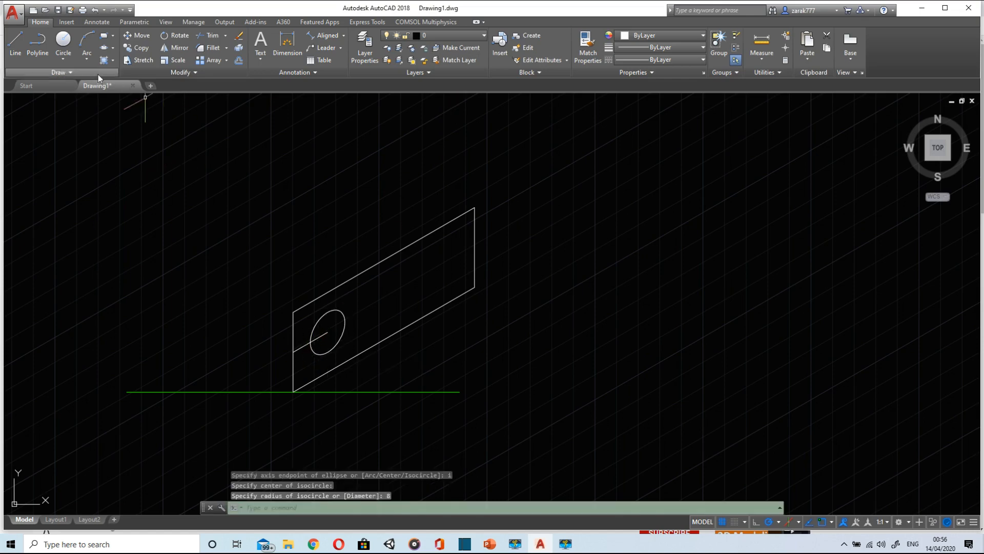
# - Start another ellipse with the Axis, End method
pyautogui.click(112, 50)
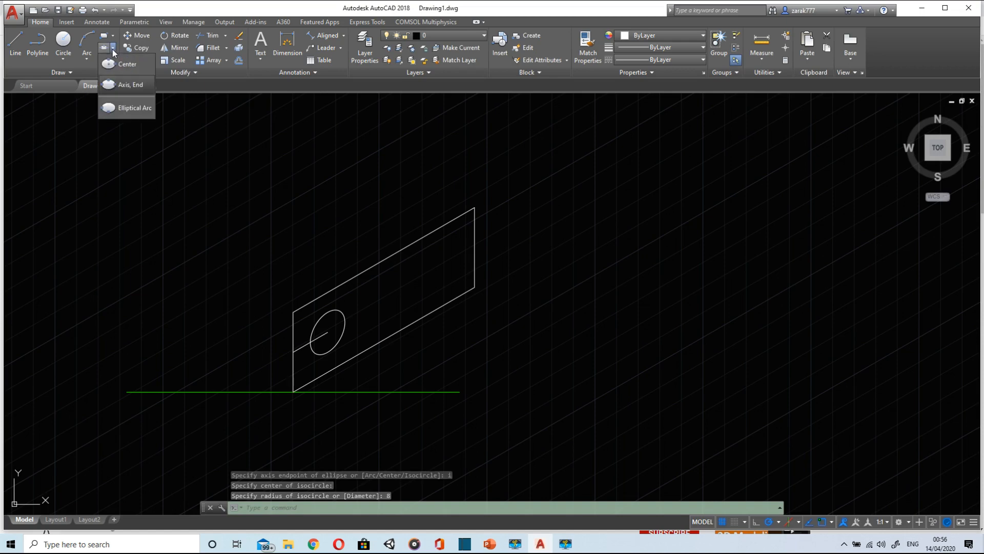
pyautogui.click(126, 84)
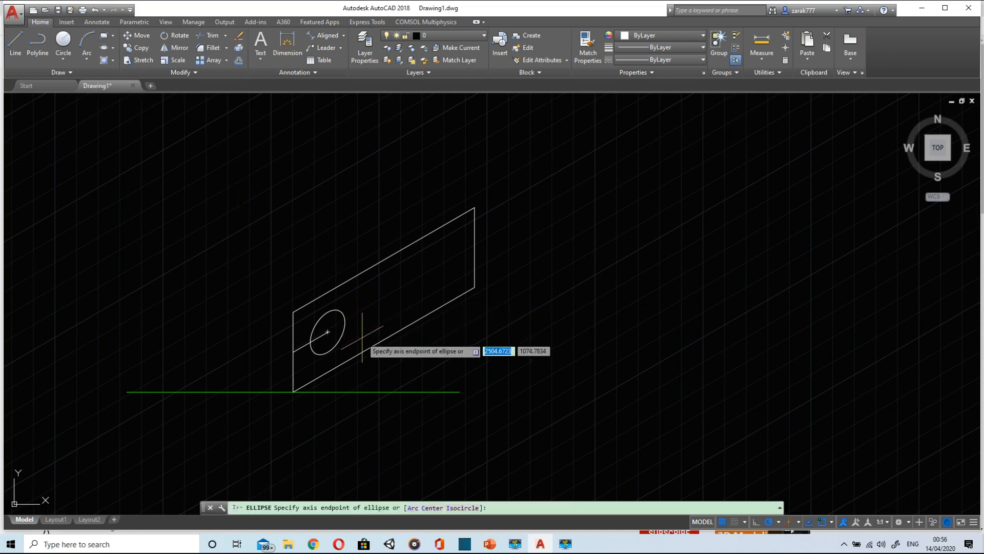
# - Draw an isocircle of radius 16 concentric with the small isocircle, using the Ellipse command's Isocircle option
pyautogui.write('i')
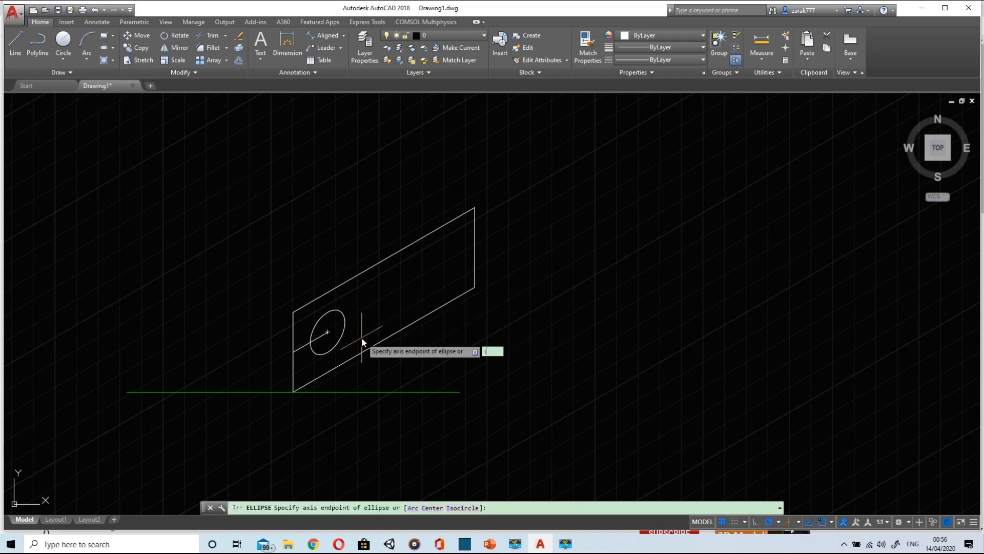
pyautogui.press('Return')
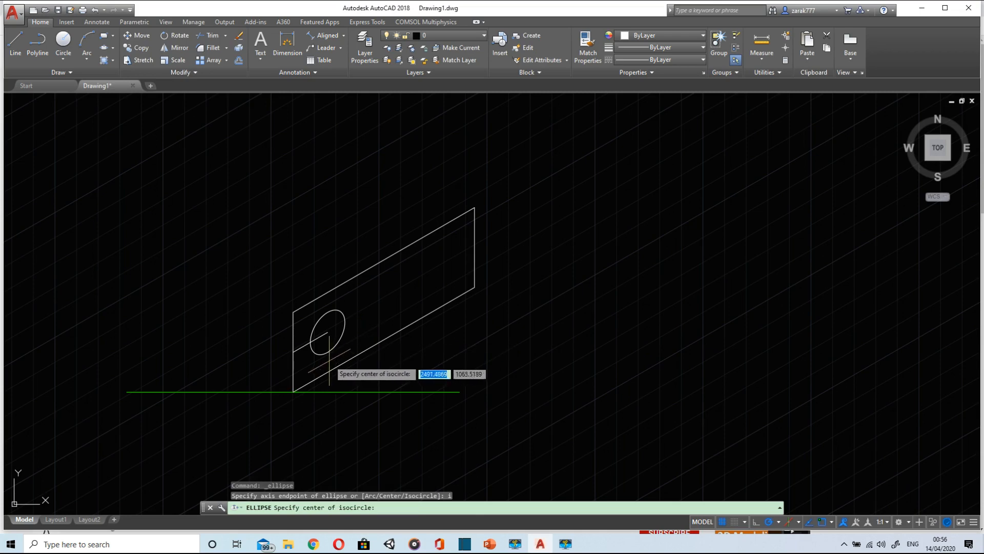
pyautogui.click(328, 333)
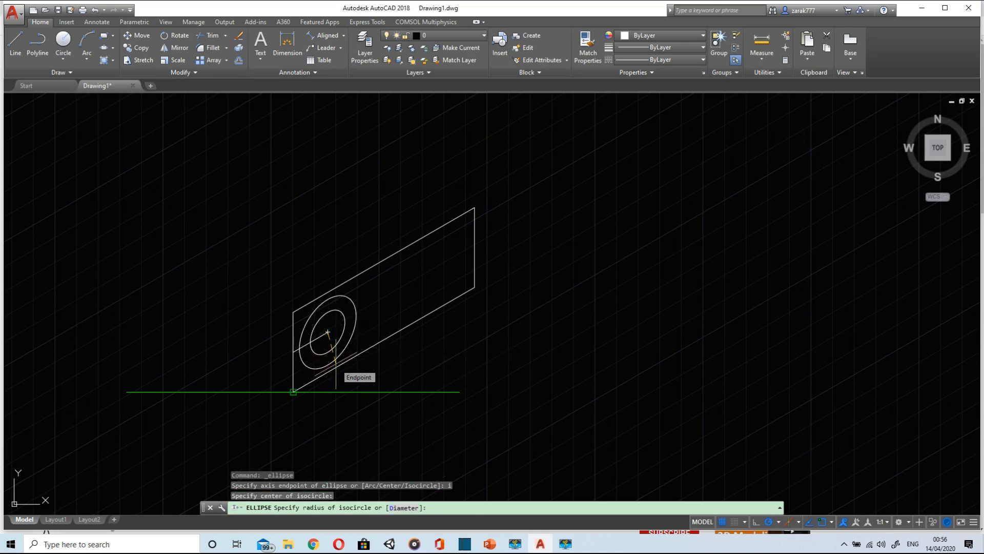
pyautogui.write('16')
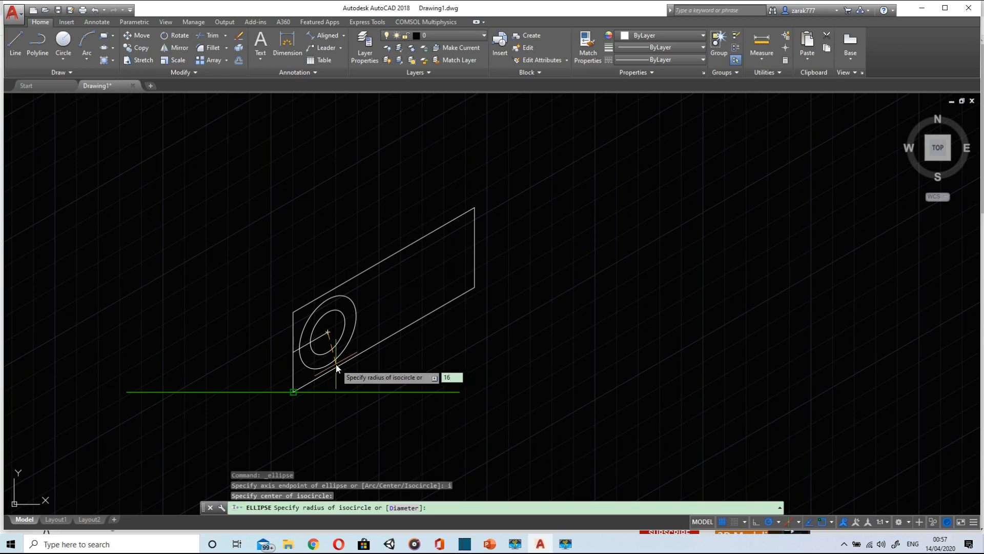
pyautogui.press('Return')
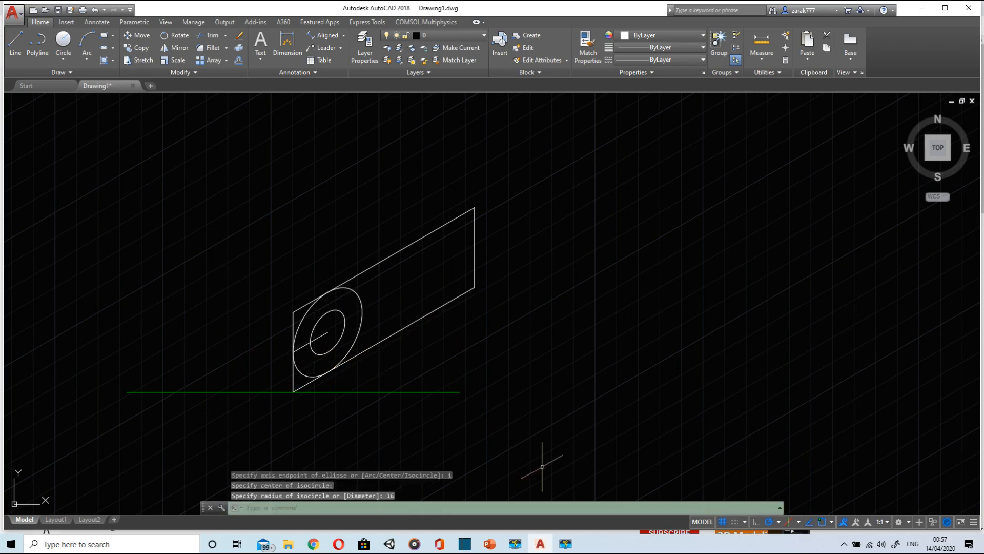
# - Draw a line 36 long at 30° along the upper edge from the large isocircle's tangent point, continued by a 32-long line straight down
pyautogui.click(16, 43)
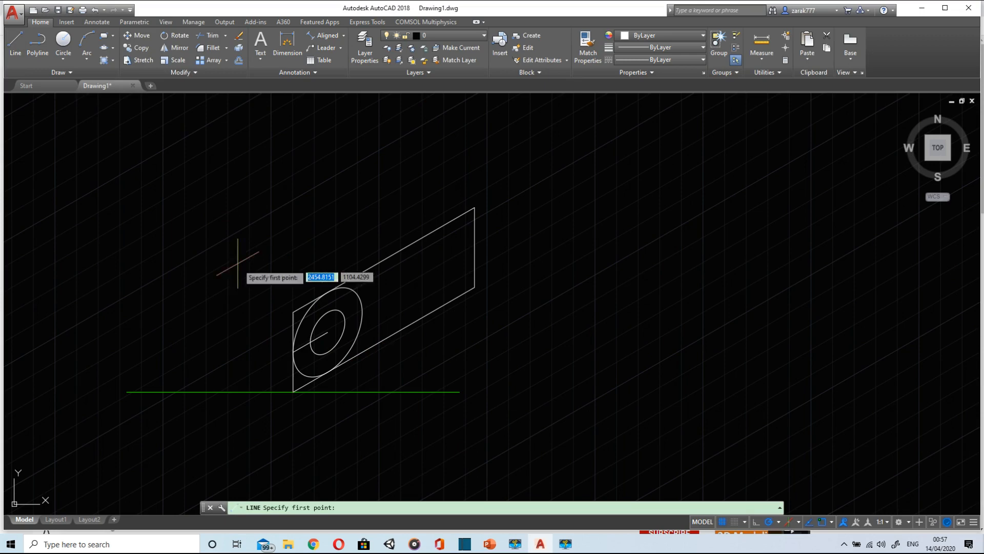
pyautogui.click(328, 292)
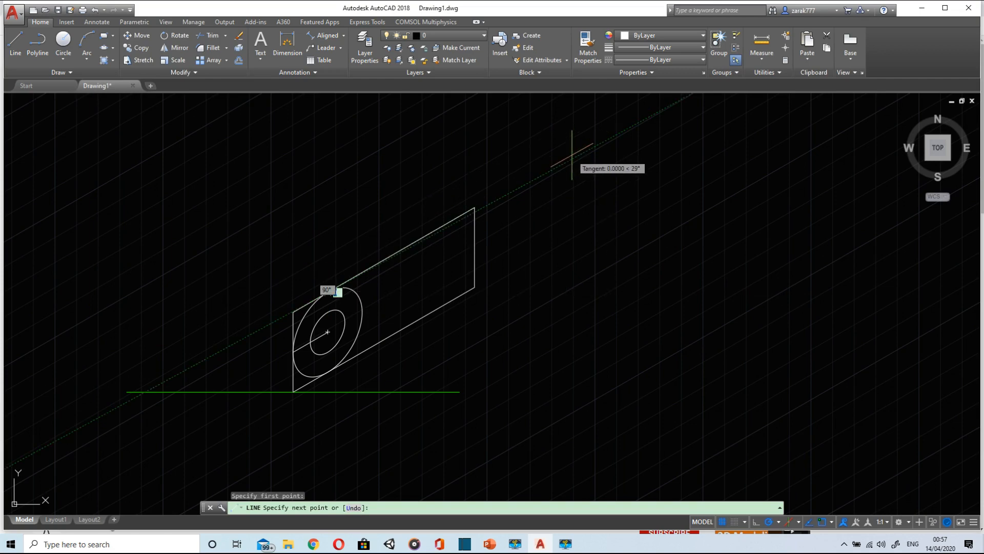
pyautogui.write('36')
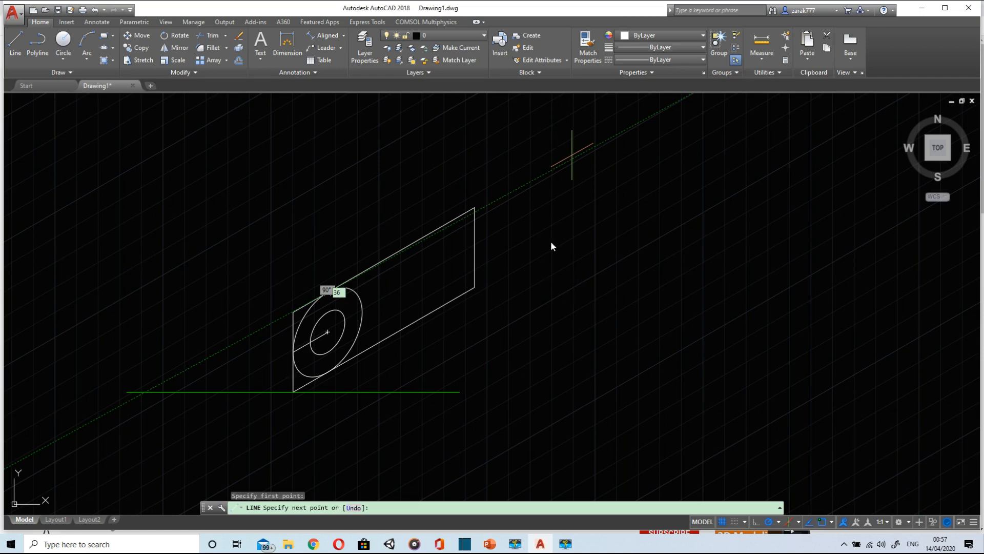
pyautogui.press('Escape')
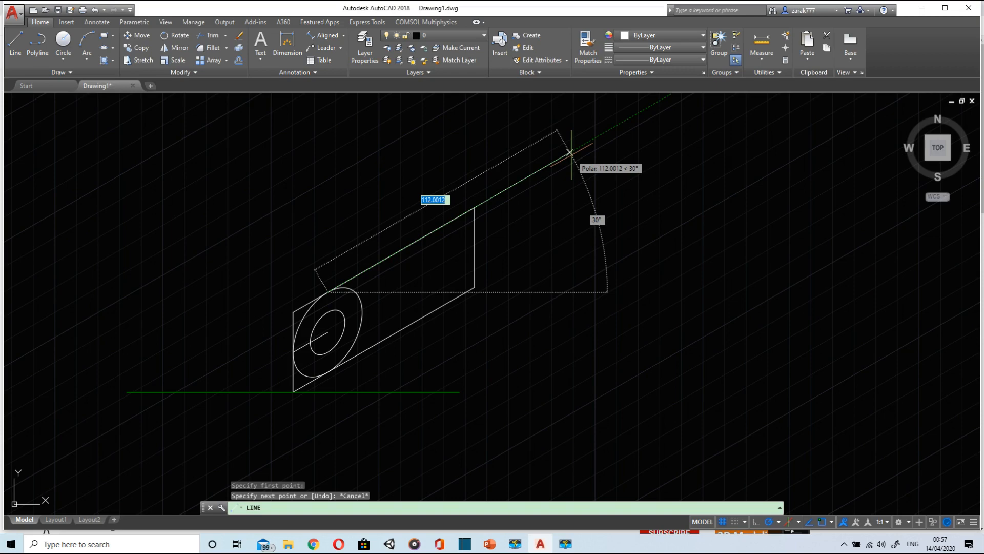
pyautogui.write('36')
pyautogui.press('Return')
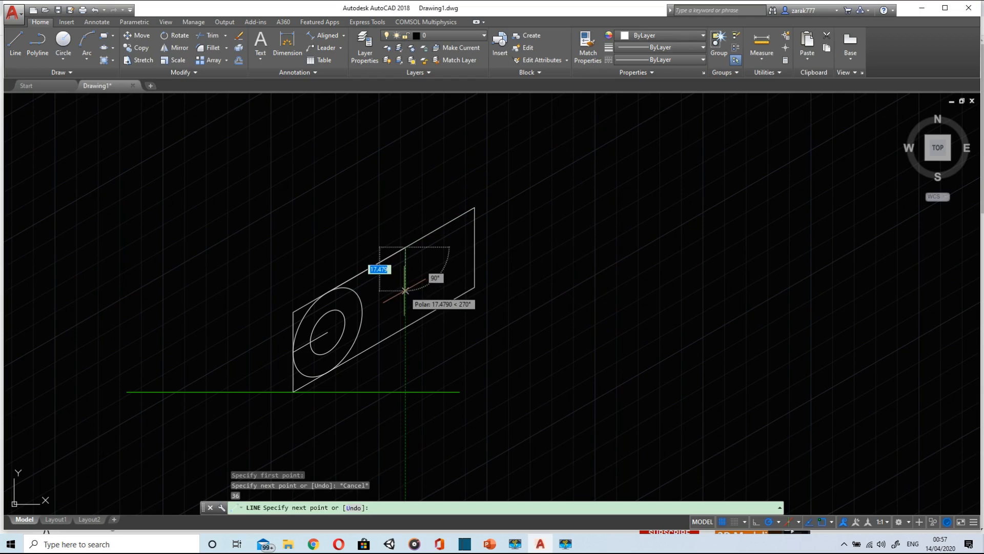
pyautogui.write('7')
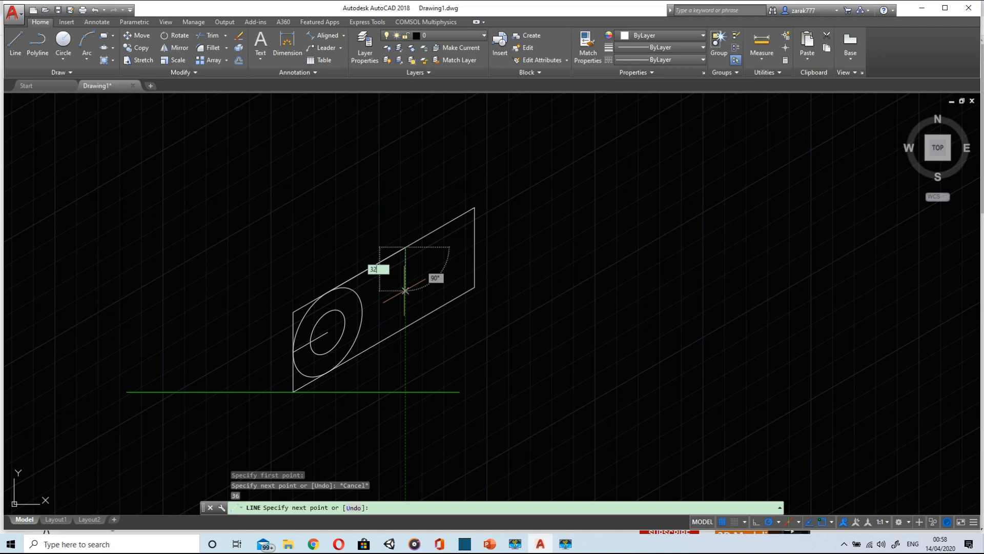
pyautogui.press('Return')
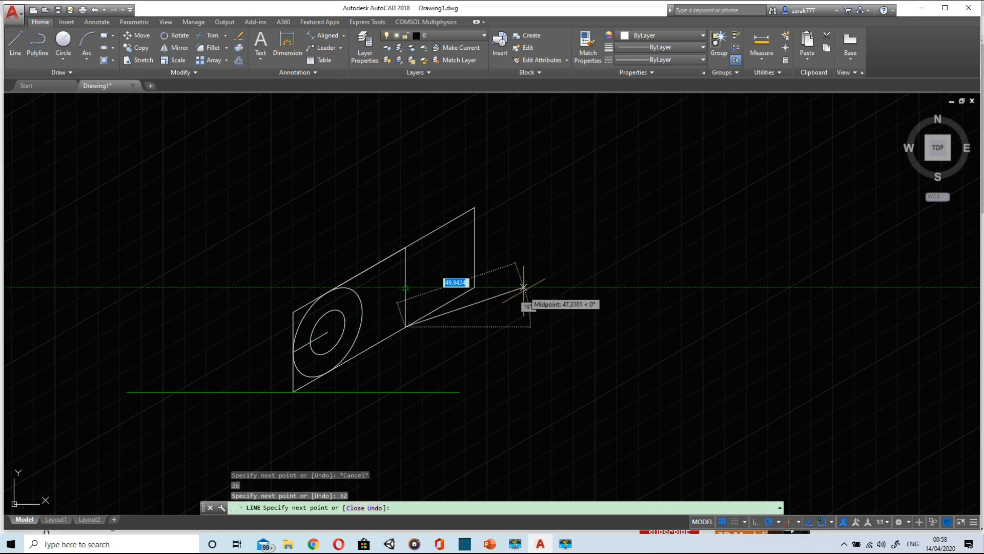
pyautogui.press('Escape')
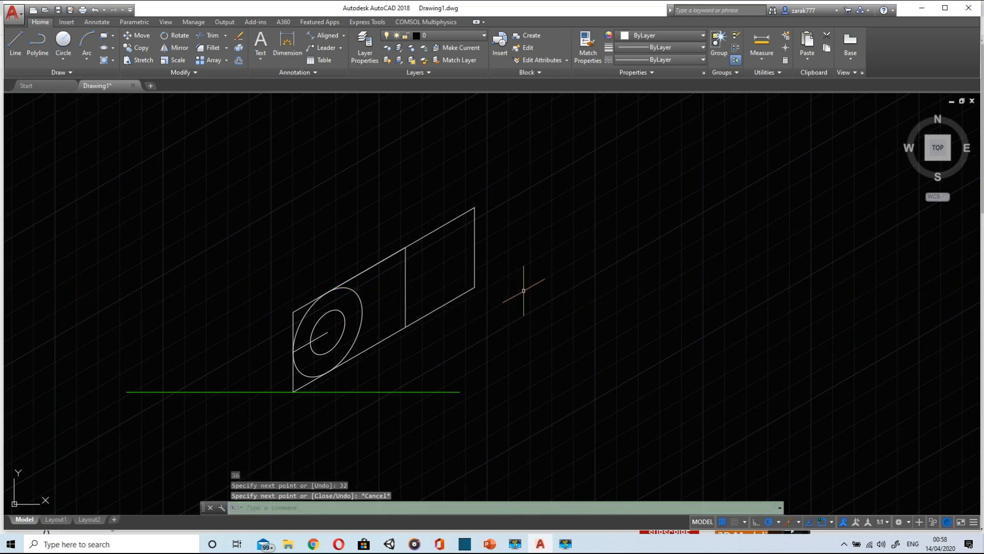
# - Trim away the inner half of the large isocircle, using the upper and lower slanted edges as cutting edges
pyautogui.write('TR')
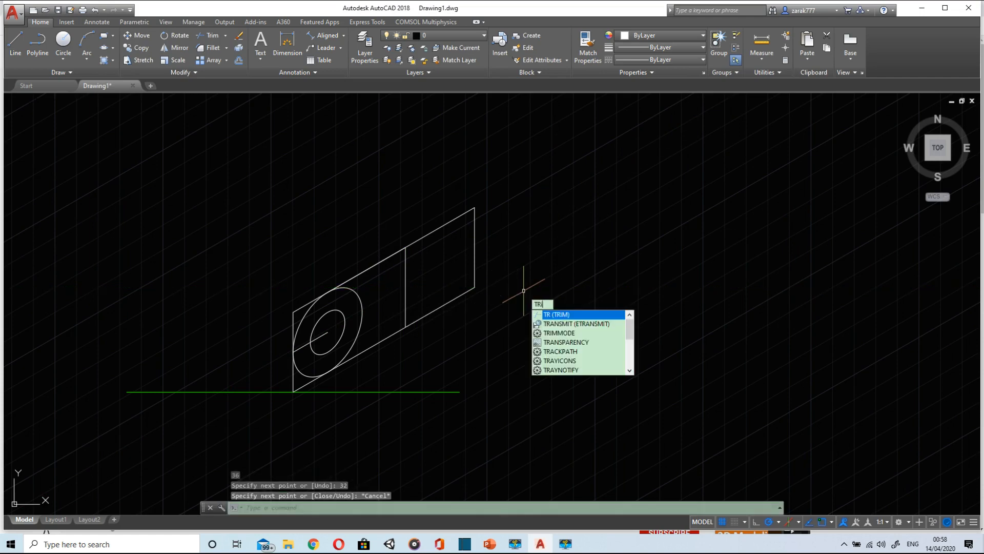
pyautogui.write('IM')
pyautogui.press('Return')
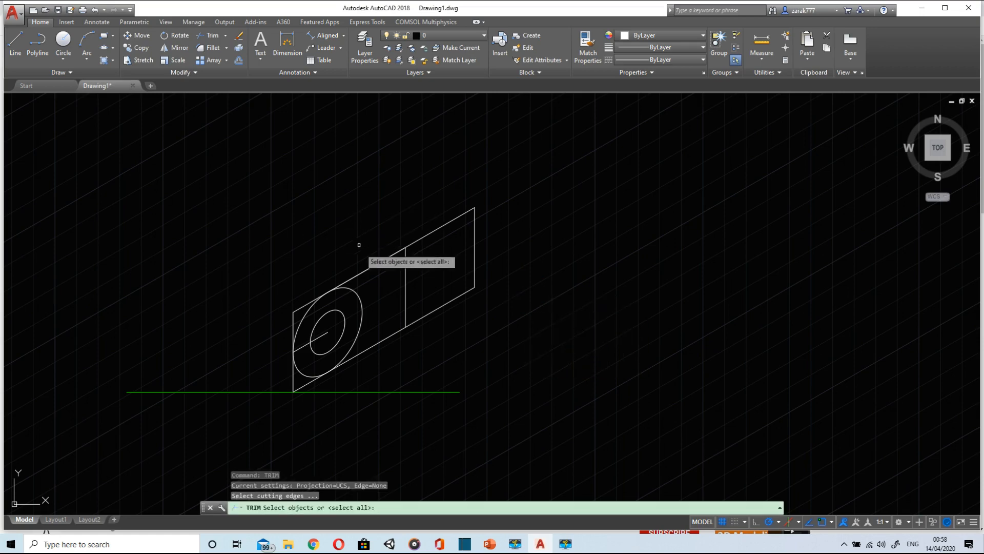
pyautogui.click(354, 276)
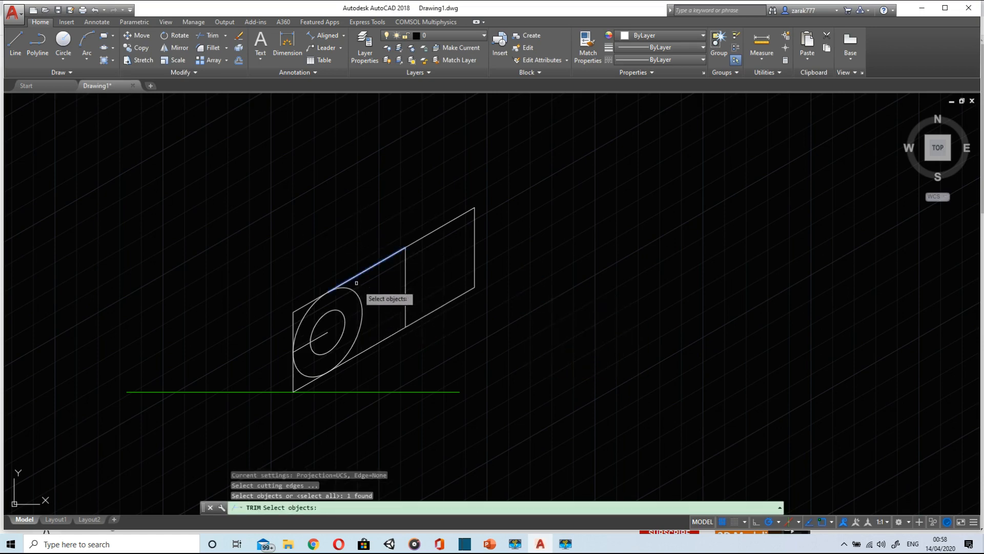
pyautogui.click(396, 335)
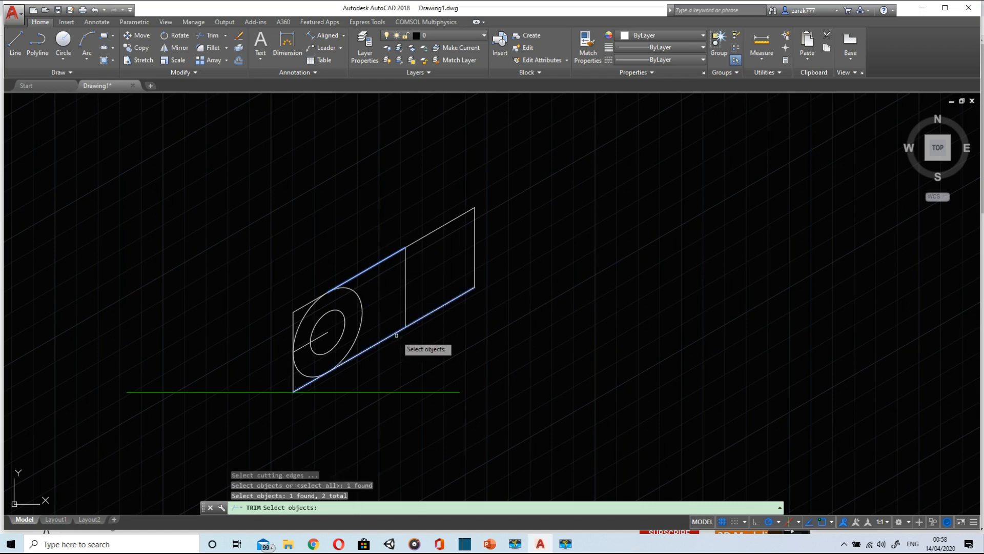
pyautogui.press('Return')
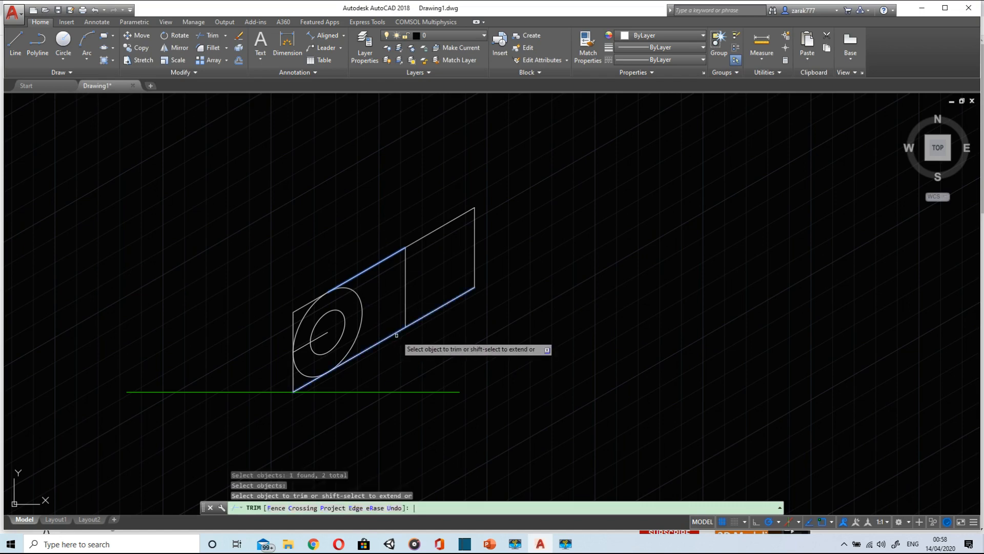
pyautogui.click(358, 306)
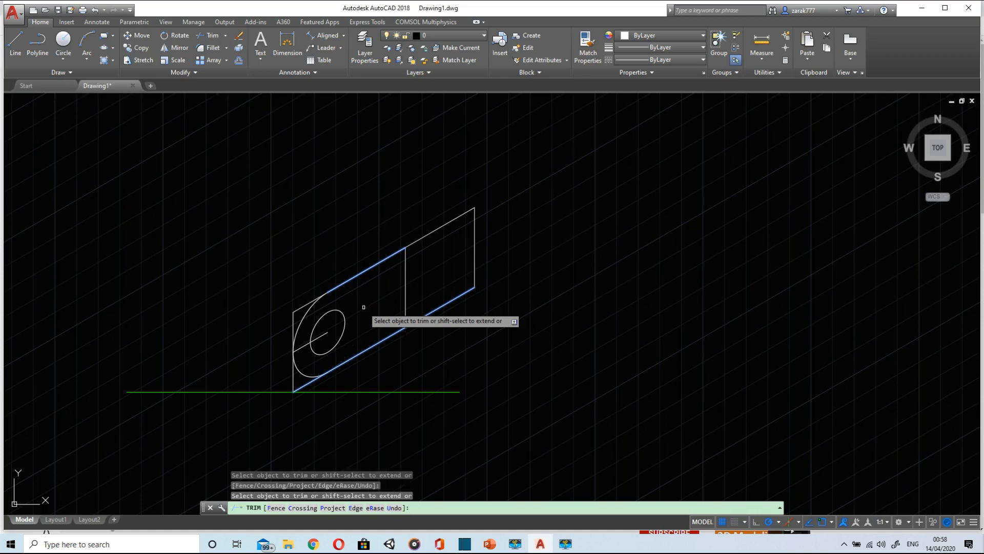
pyautogui.press('Escape')
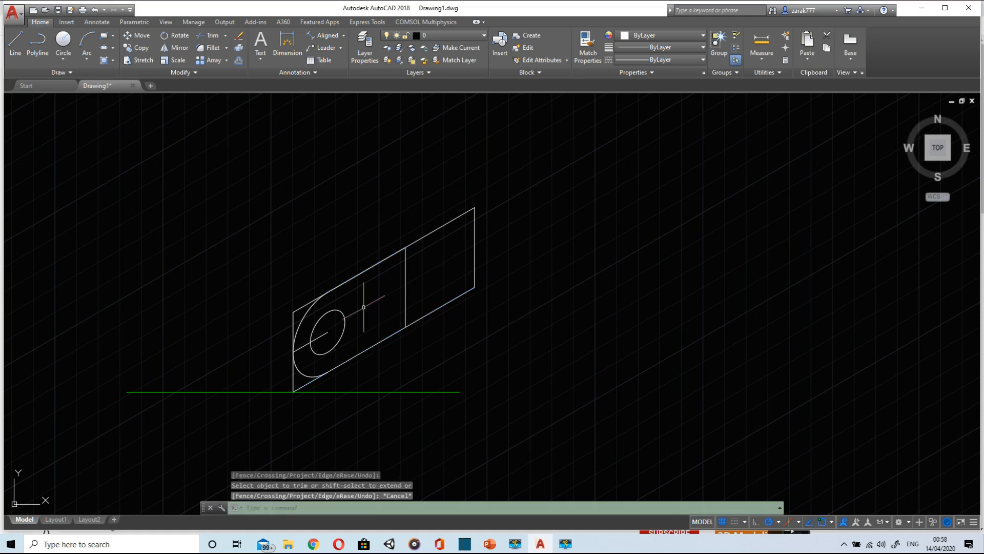
# - Trim the face's corner lines outside the rounded end, using the large arc as the cutting edge
pyautogui.write('TRIM')
pyautogui.press('Return')
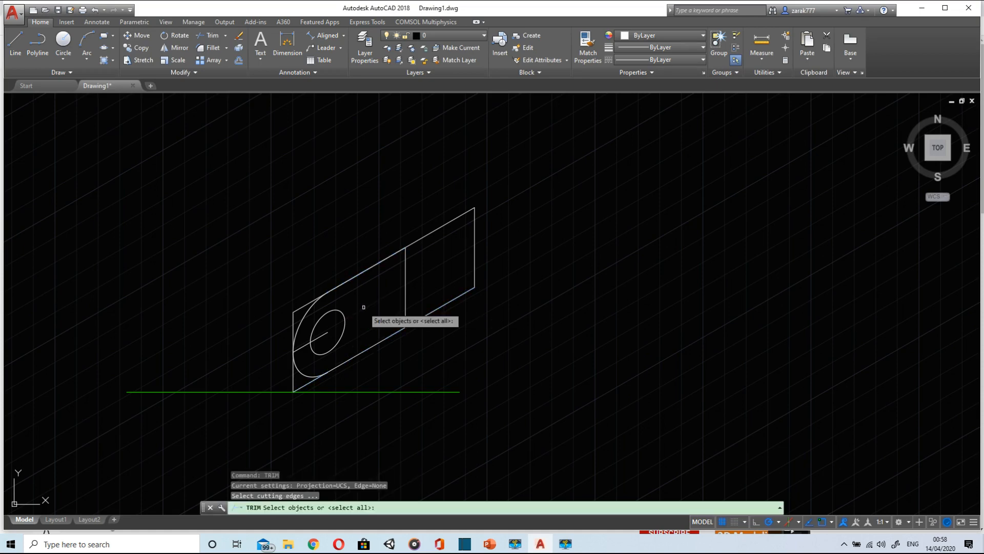
pyautogui.click(302, 321)
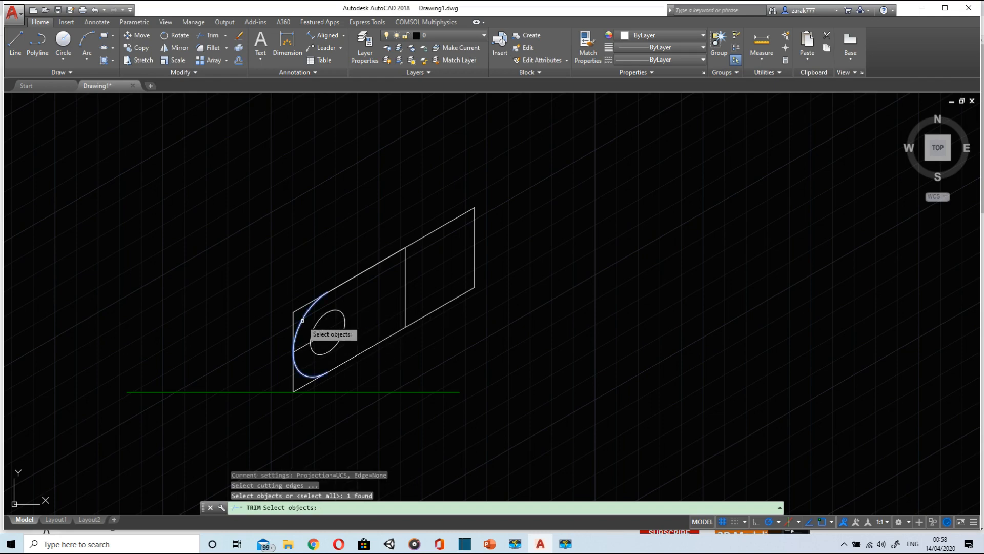
pyautogui.press('Return')
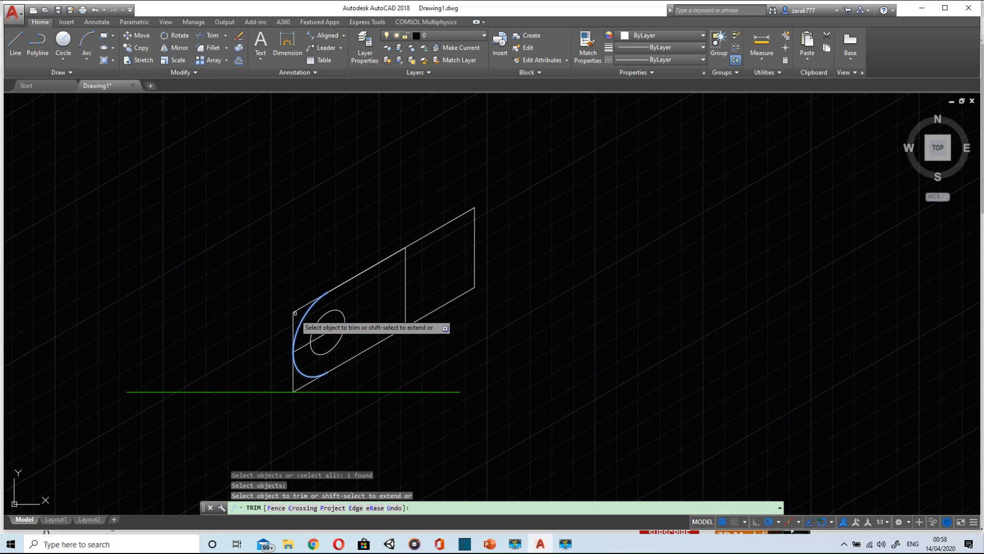
pyautogui.click(294, 315)
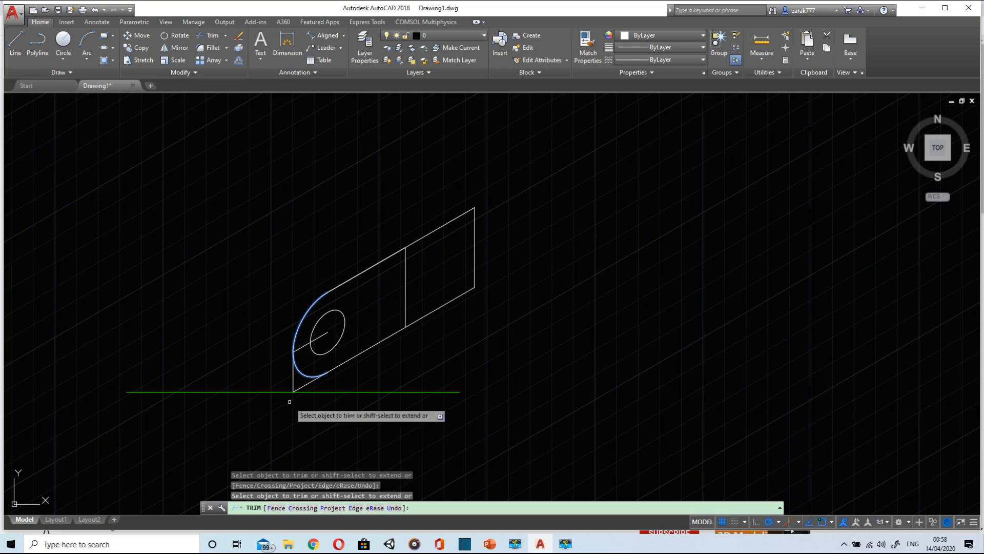
pyautogui.click(298, 378)
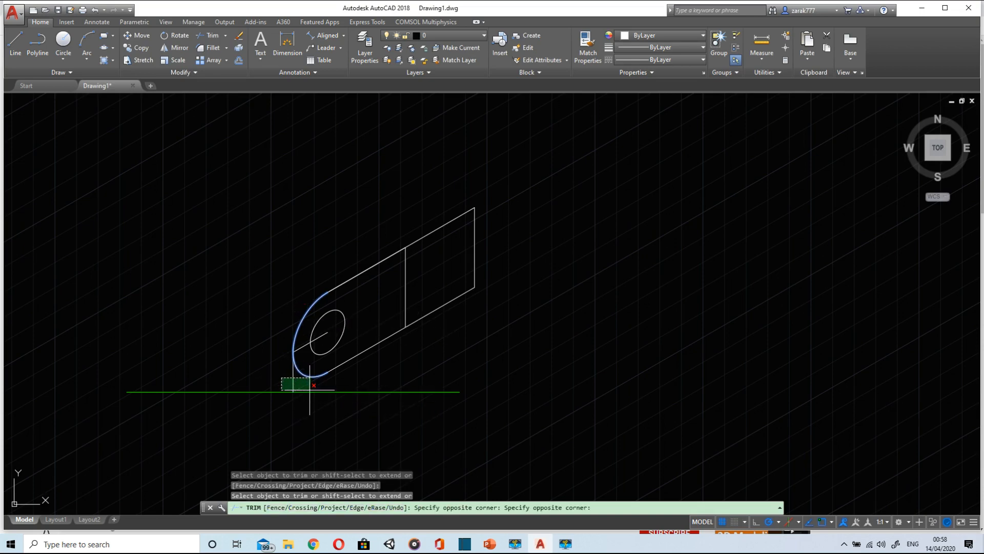
pyautogui.click(309, 391)
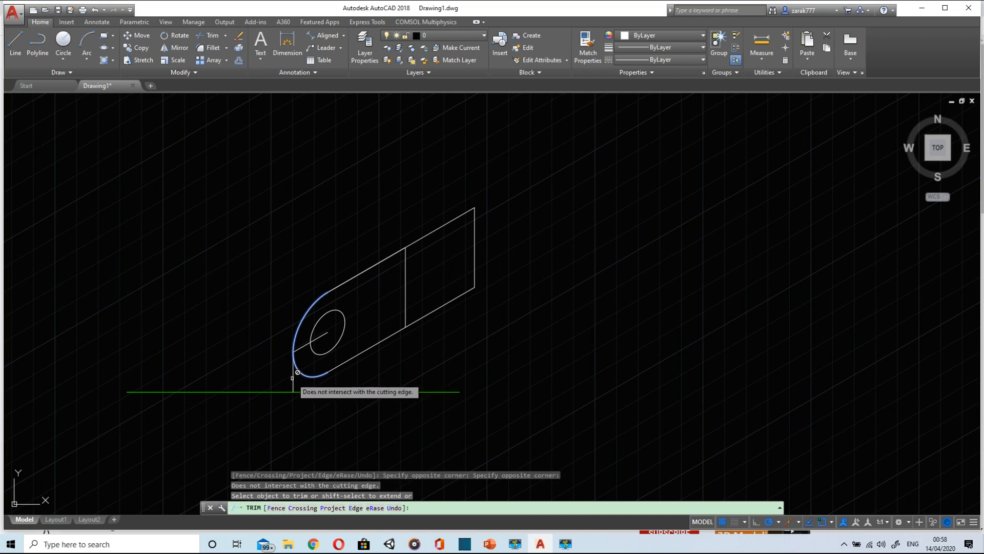
pyautogui.press('Escape')
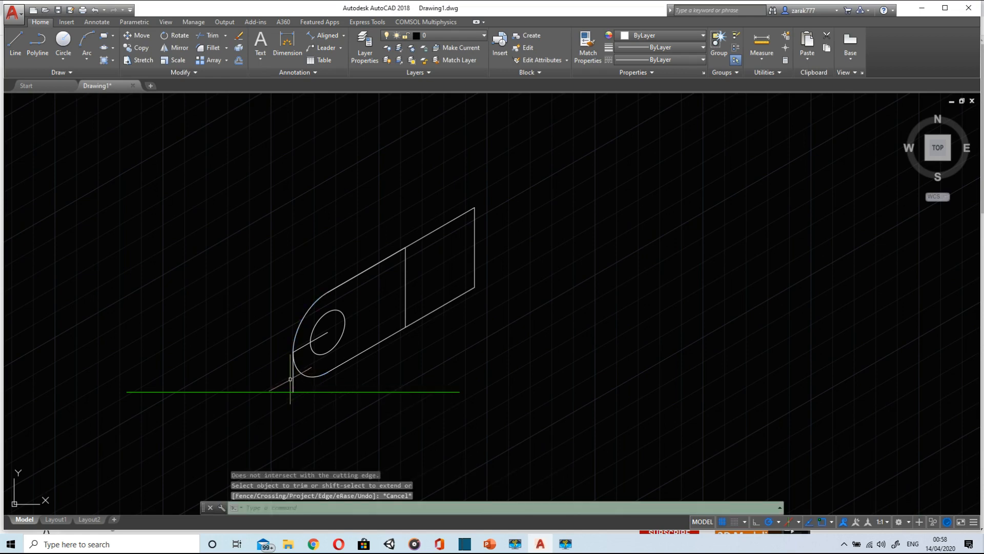
# - Delete the leftover vertical segment below the rounded end and the construction line running to the hole's centre
pyautogui.click(292, 380)
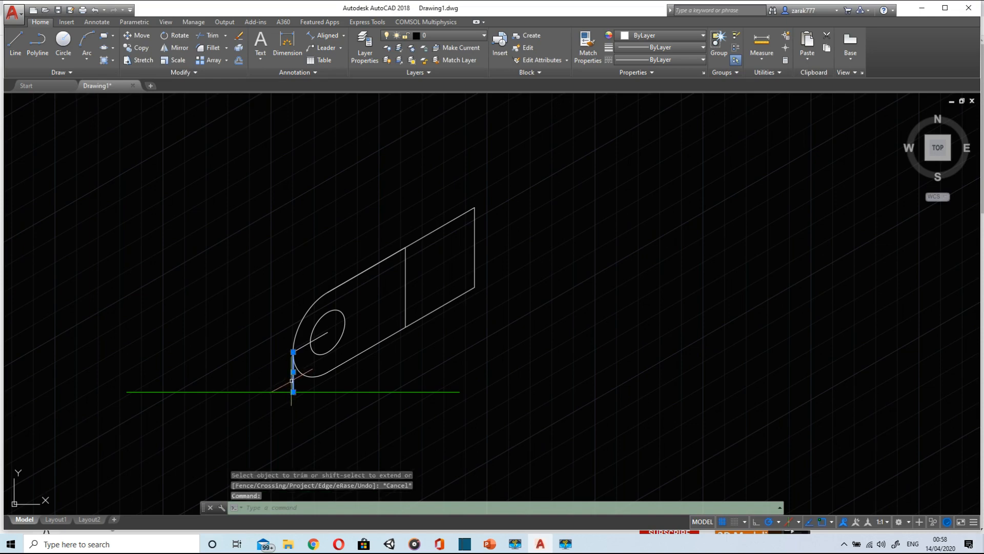
pyautogui.press('Delete')
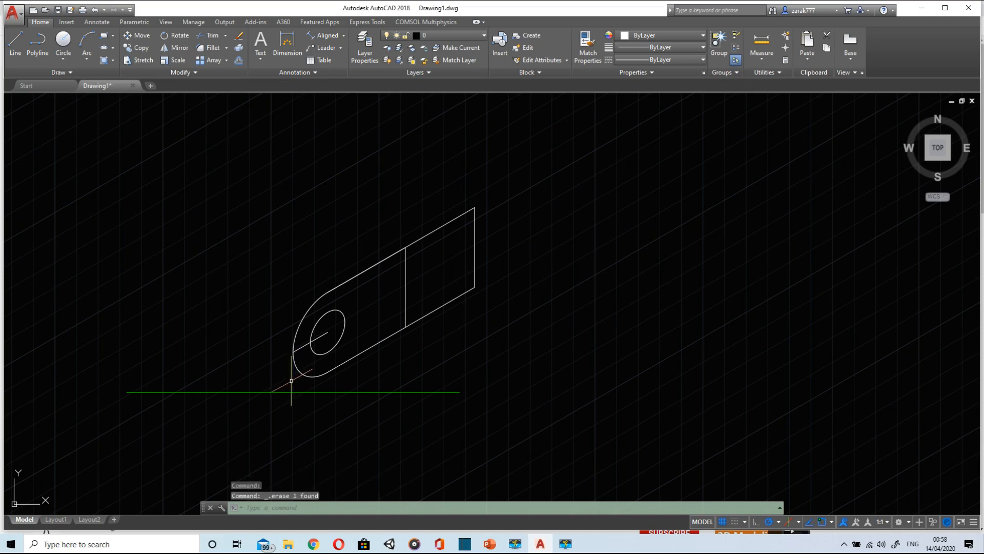
pyautogui.click(302, 347)
pyautogui.press('Delete')
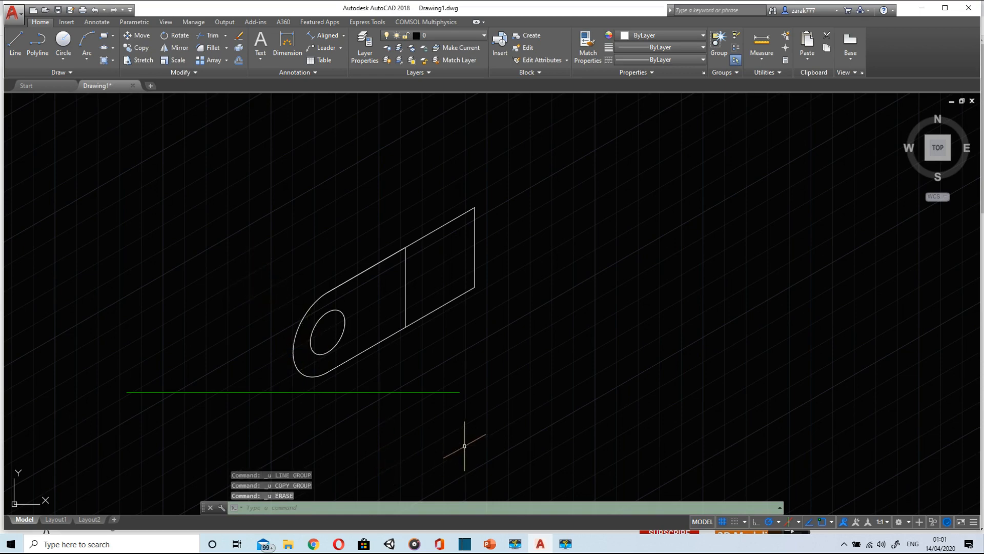
# - Delete the green horizontal reference line below the face
pyautogui.click(449, 393)
pyautogui.scroll(2, 449, 393)
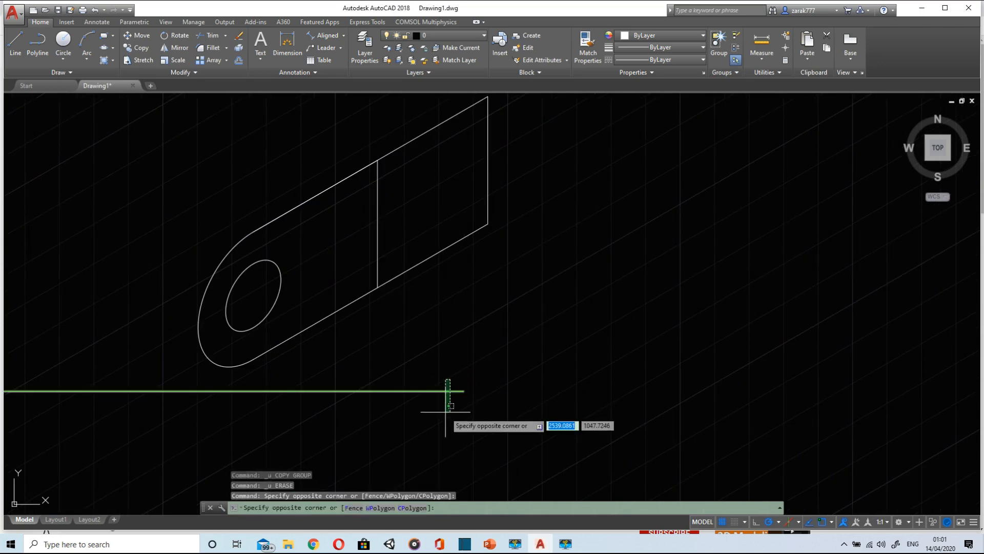
pyautogui.press('Delete')
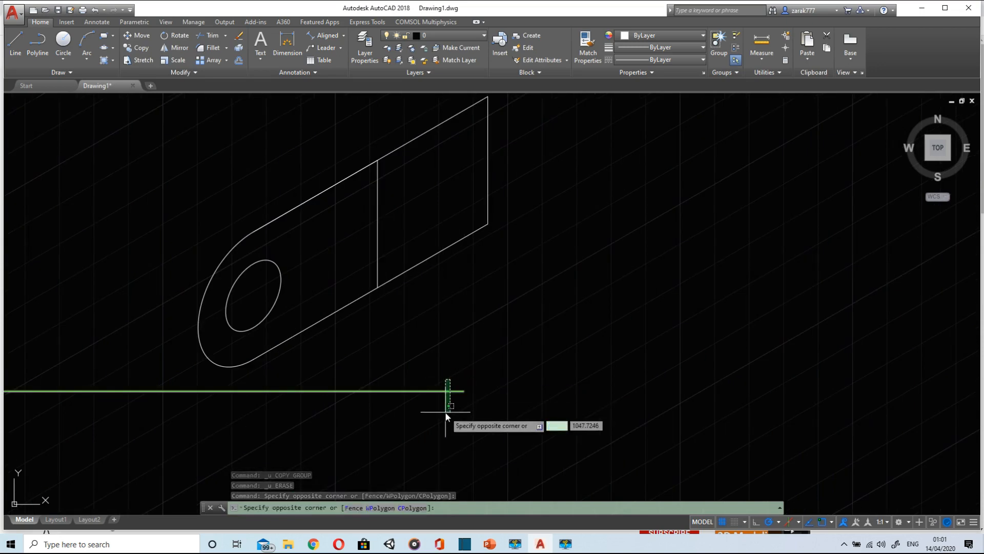
pyautogui.click(445, 412)
pyautogui.press('Delete')
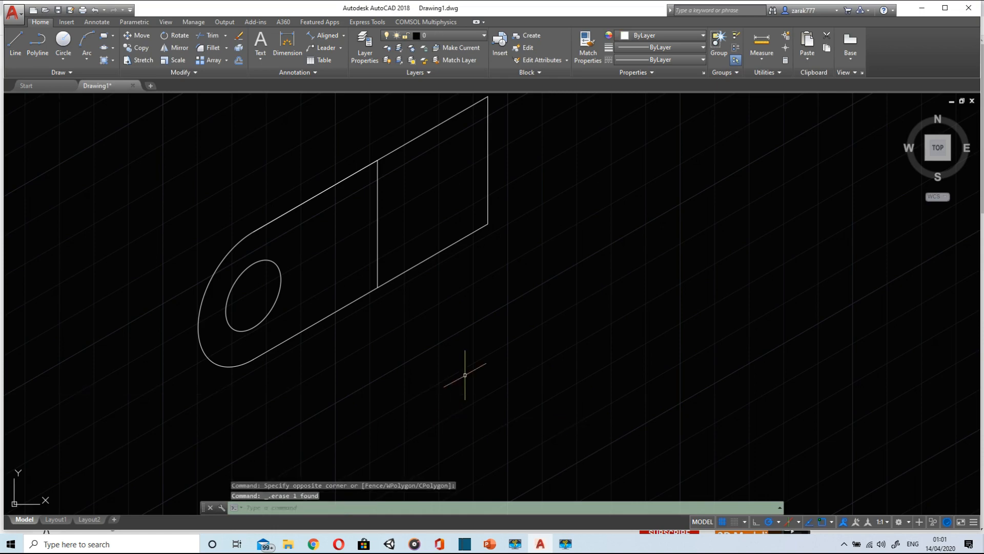
pyautogui.scroll(2, 391, 154)
pyautogui.scroll(-5, 387, 158)
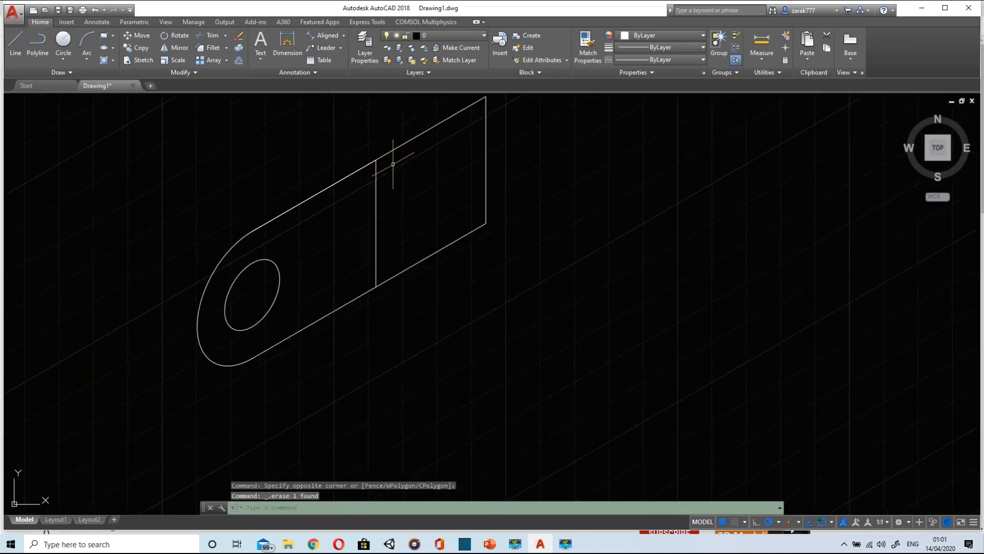
pyautogui.moveTo(393, 164); pyautogui.dragTo(392, 243, button='middle')
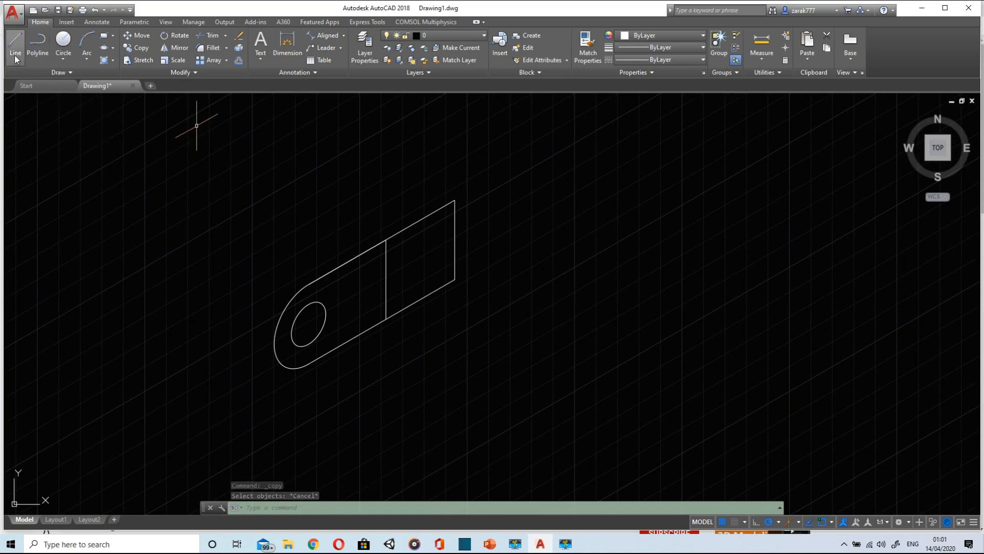
# - Copy the entire side face from the hole's centre by 40 units along the 150° isometric direction
pyautogui.moveTo(530, 300)
pyautogui.mouseDown()
pyautogui.moveTo(415, 411)
pyautogui.moveTo(424, 193)
pyautogui.moveTo(584, 178)
pyautogui.mouseUp()
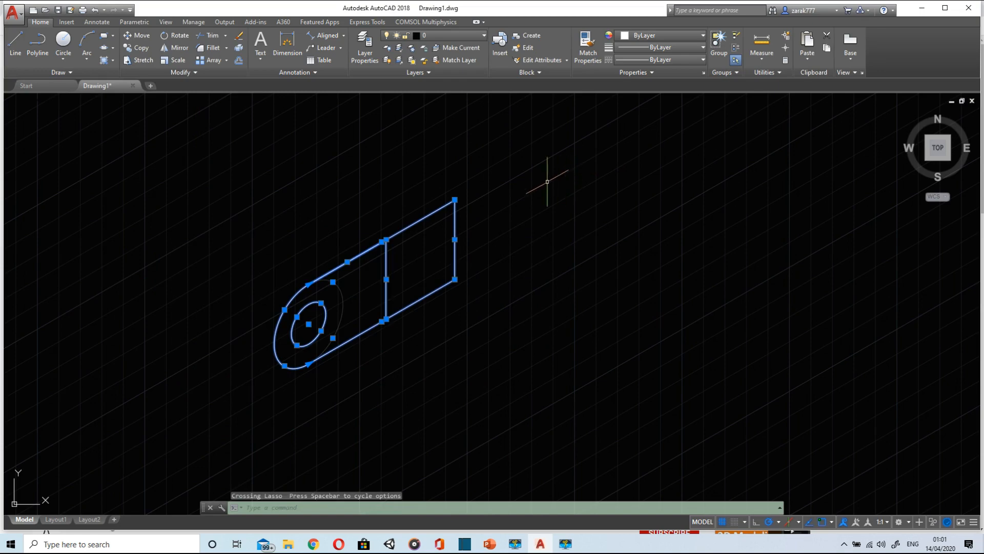
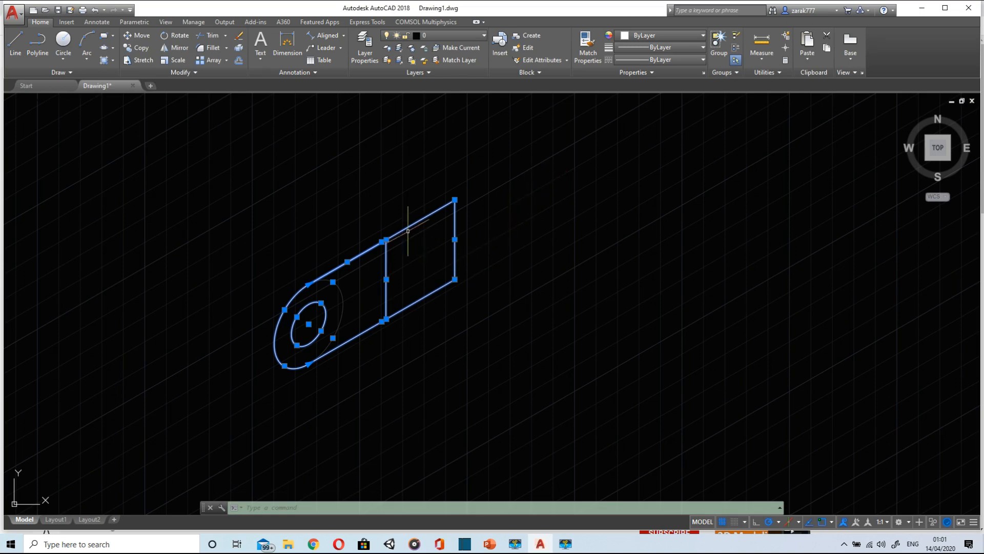
pyautogui.click(134, 50)
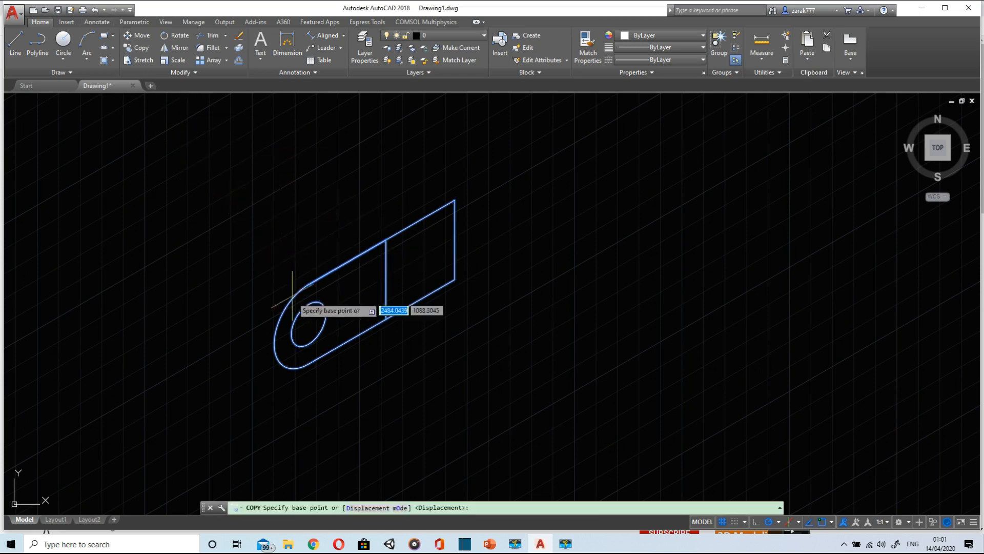
pyautogui.click(308, 324)
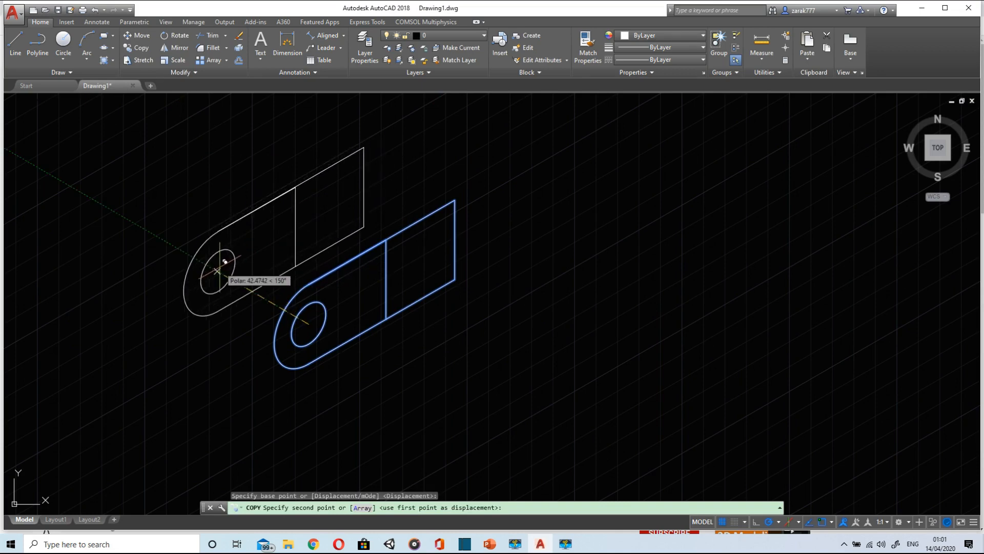
pyautogui.write('40')
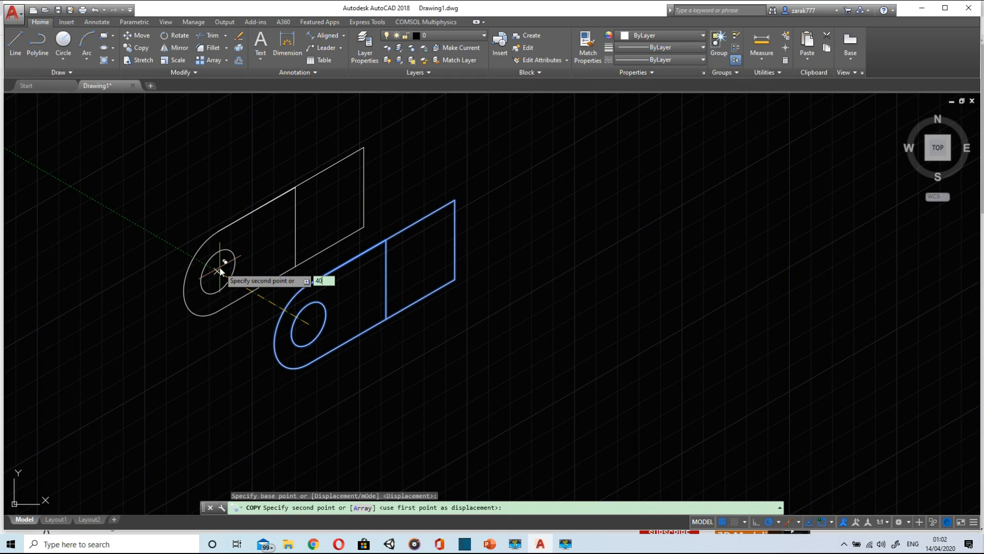
pyautogui.press('Return')
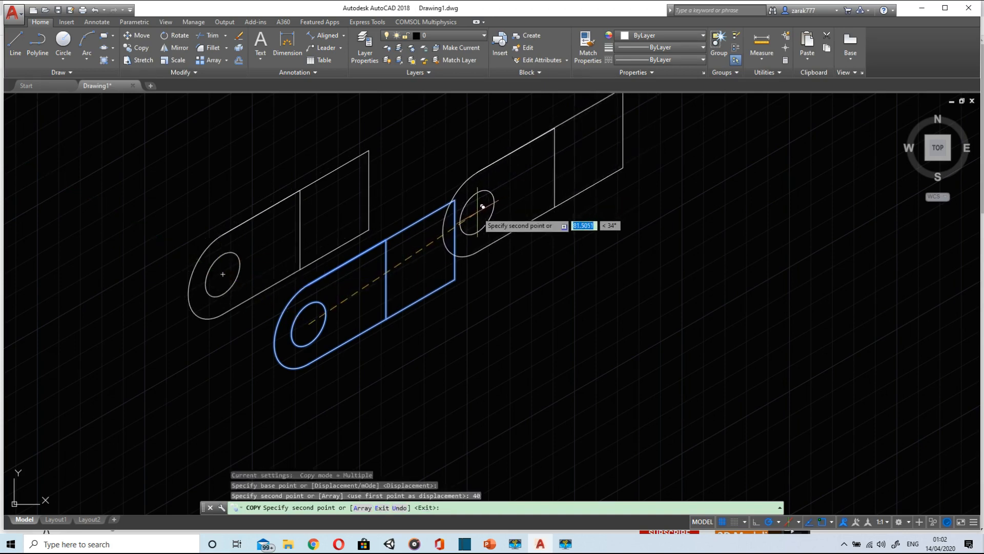
pyautogui.press('Escape')
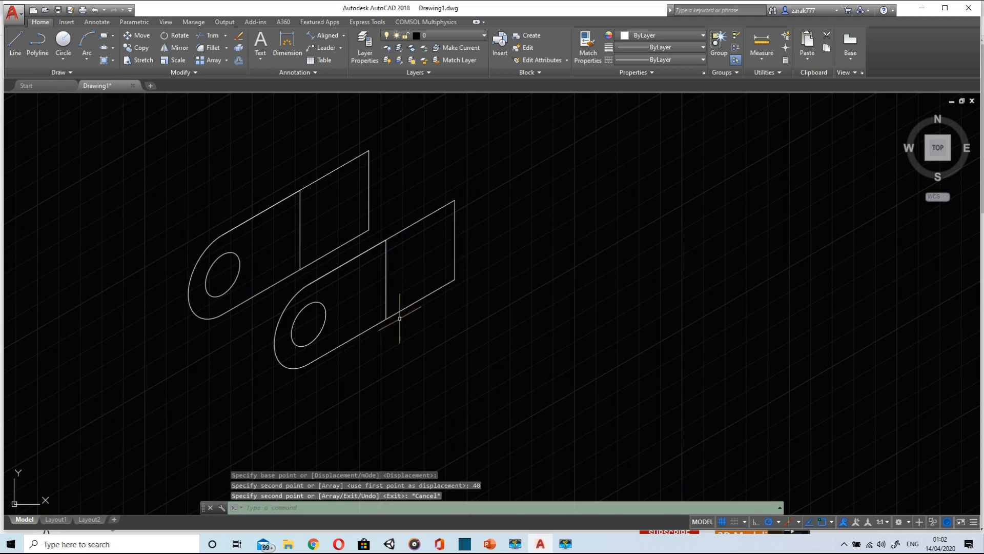
pyautogui.click(386, 287)
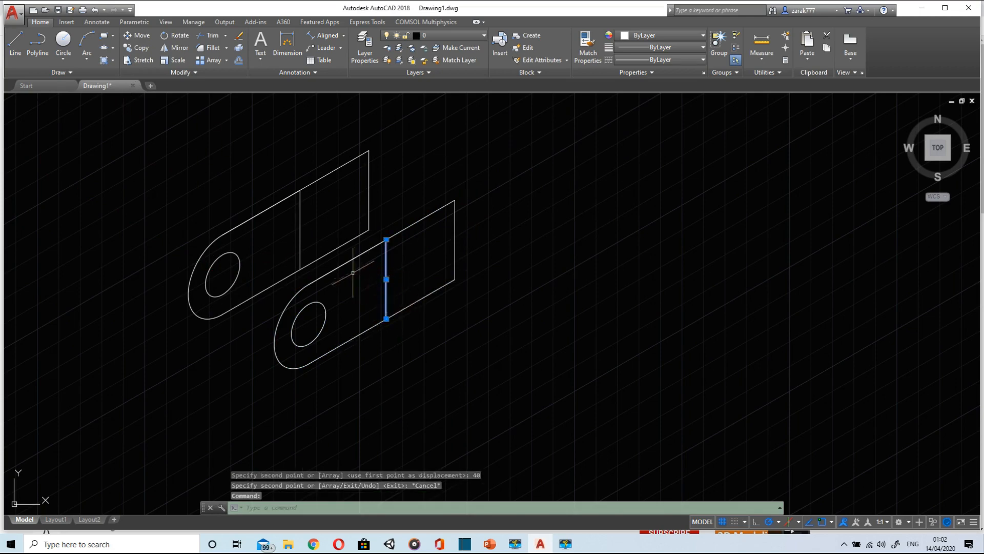
pyautogui.moveTo(374, 368)
pyautogui.mouseDown()
pyautogui.moveTo(334, 346)
pyautogui.moveTo(331, 306)
pyautogui.moveTo(351, 245)
pyautogui.moveTo(409, 444)
pyautogui.mouseUp()
pyautogui.press('Escape')
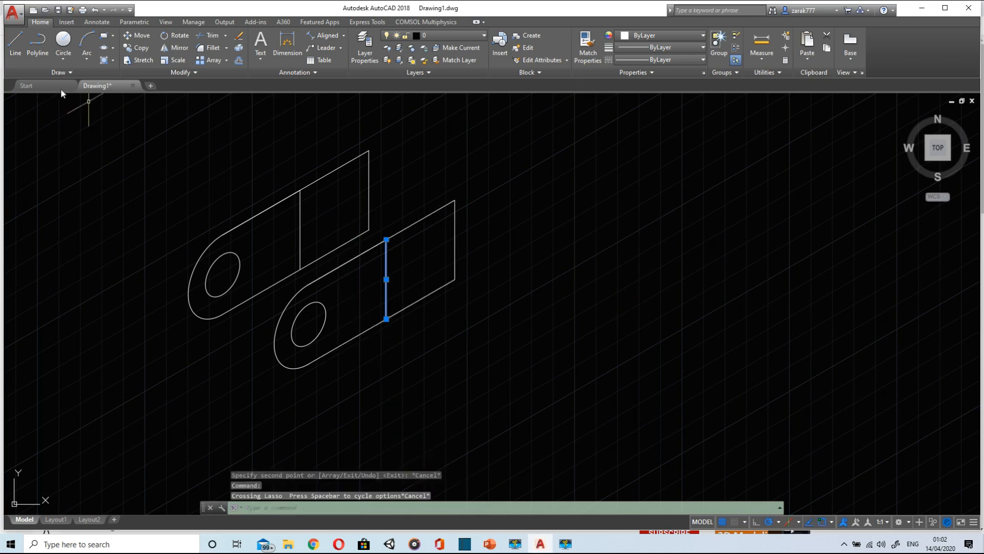
# - Connect the upper and lower corners at the square ends of the two side faces with lines, closing the end face
pyautogui.click(18, 58)
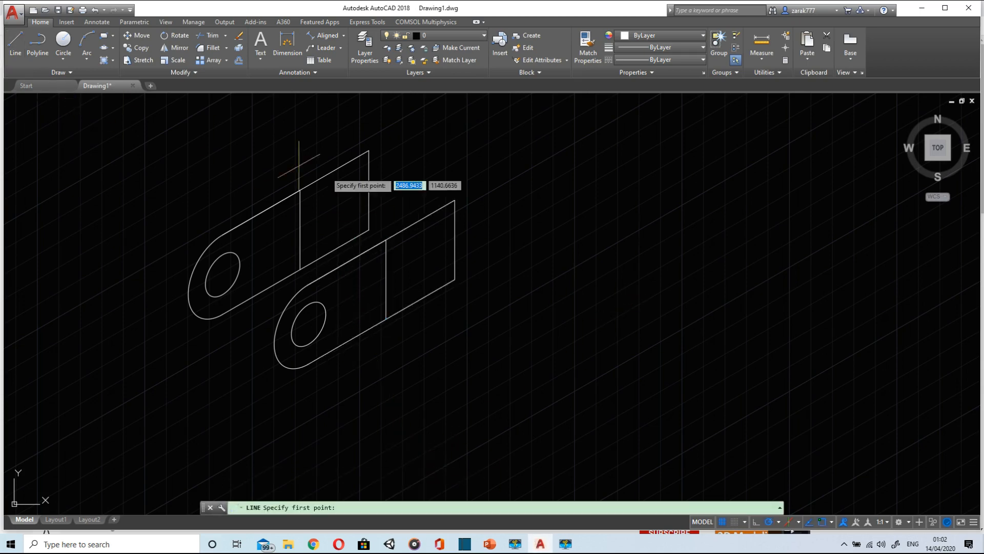
pyautogui.click(369, 150)
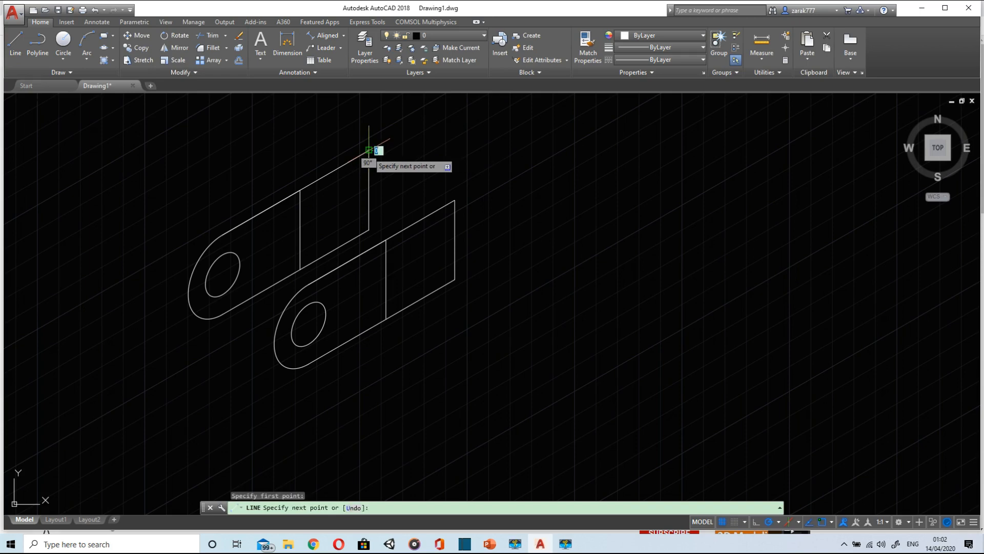
pyautogui.click(454, 200)
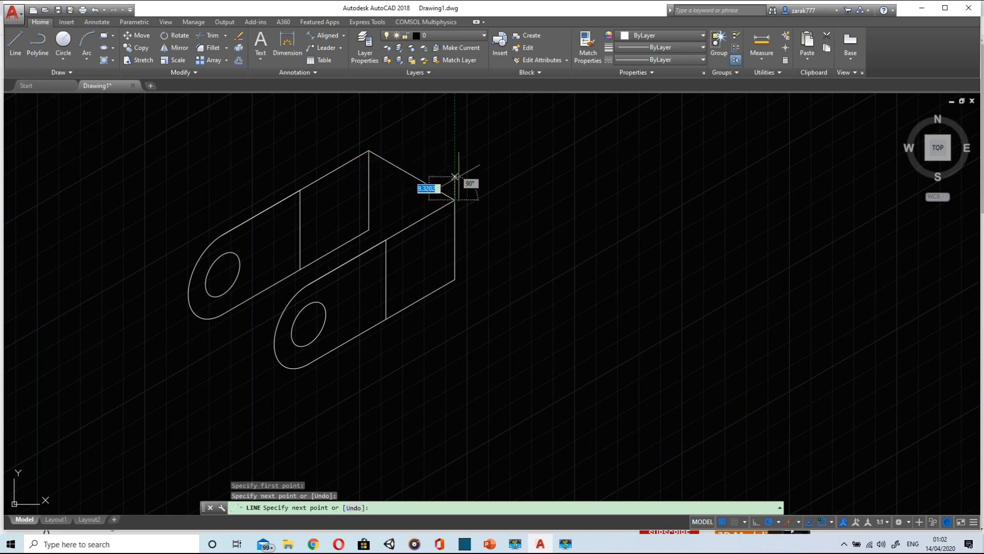
pyautogui.click(16, 42)
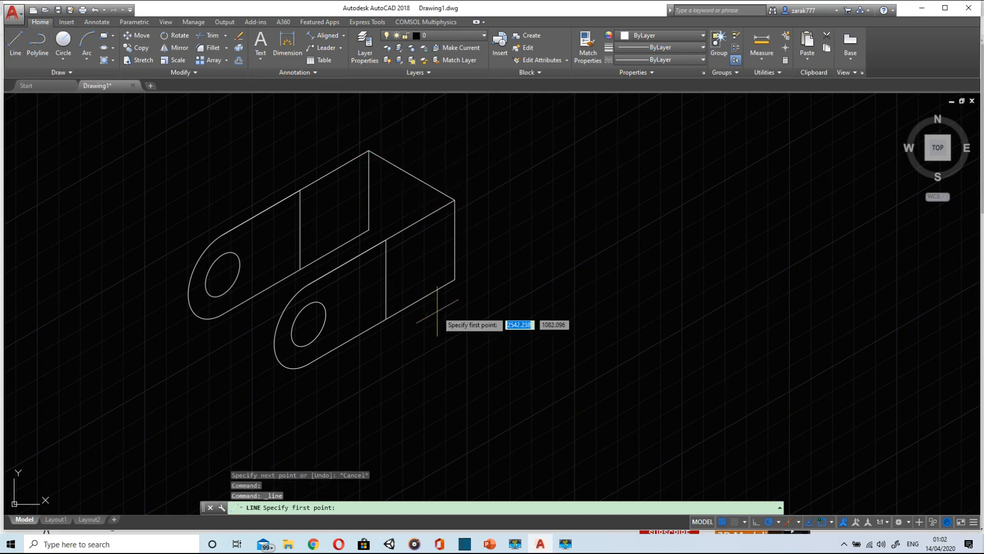
pyautogui.click(369, 229)
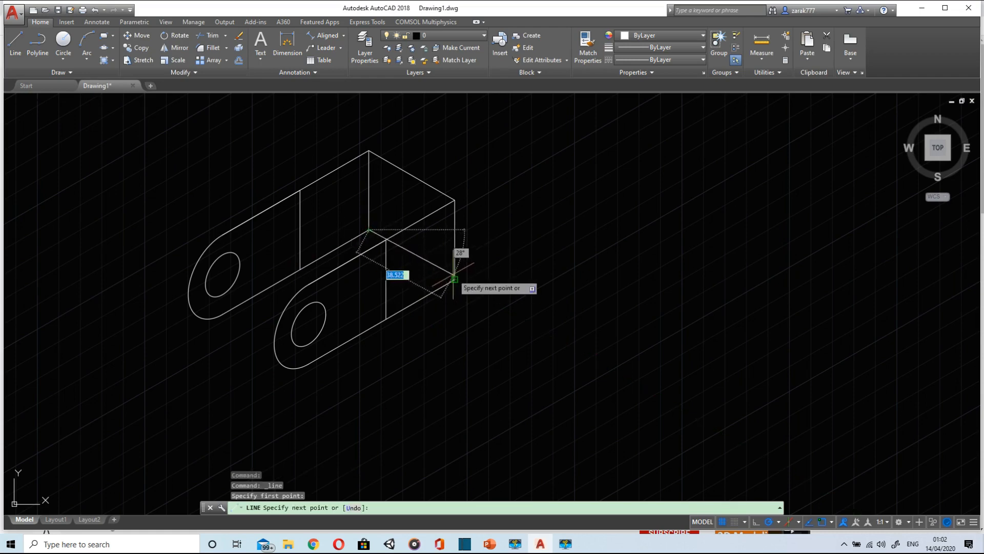
pyautogui.click(455, 279)
pyautogui.press('Escape')
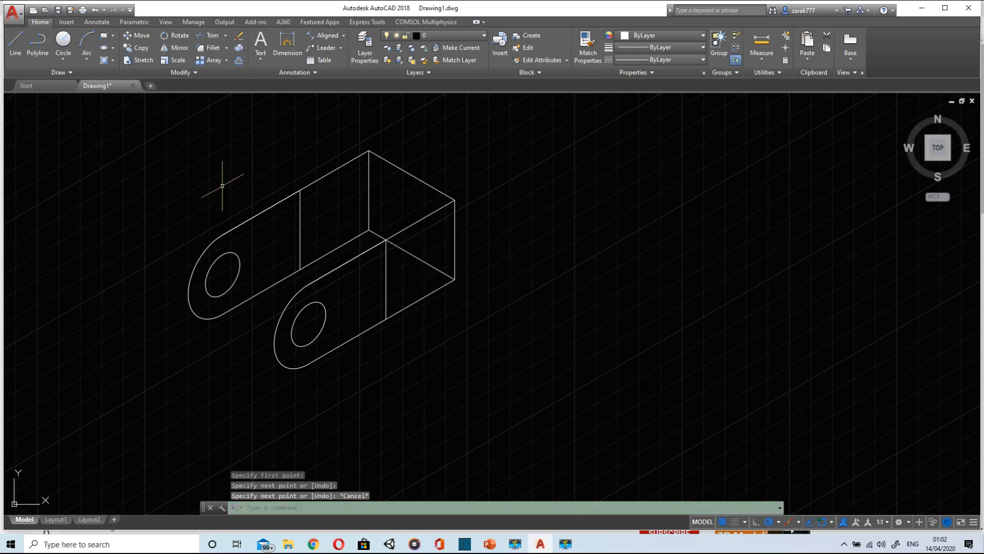
# - Draw both corner-to-corner diagonals across the end face as construction lines
pyautogui.click(16, 42)
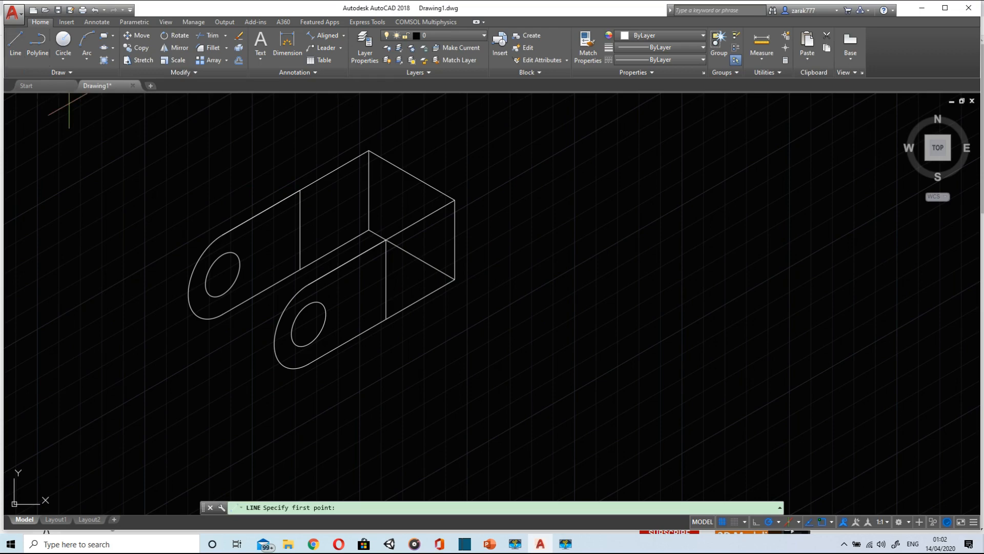
pyautogui.click(368, 150)
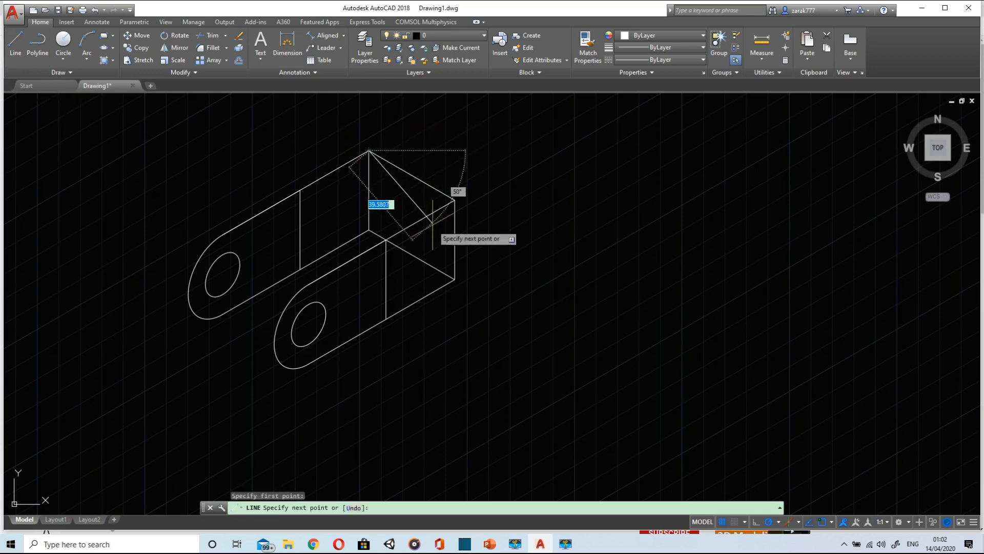
pyautogui.click(454, 279)
pyautogui.click(16, 42)
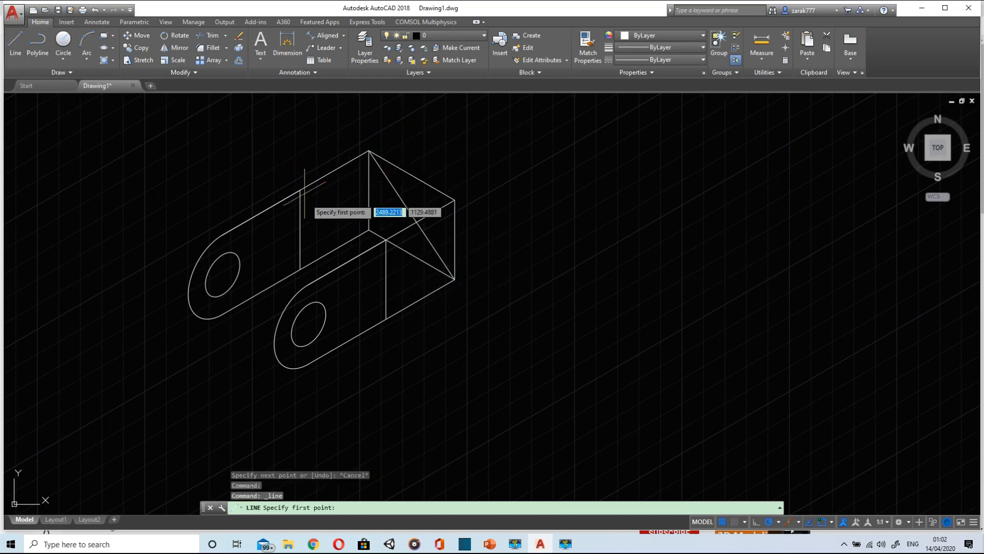
pyautogui.click(369, 229)
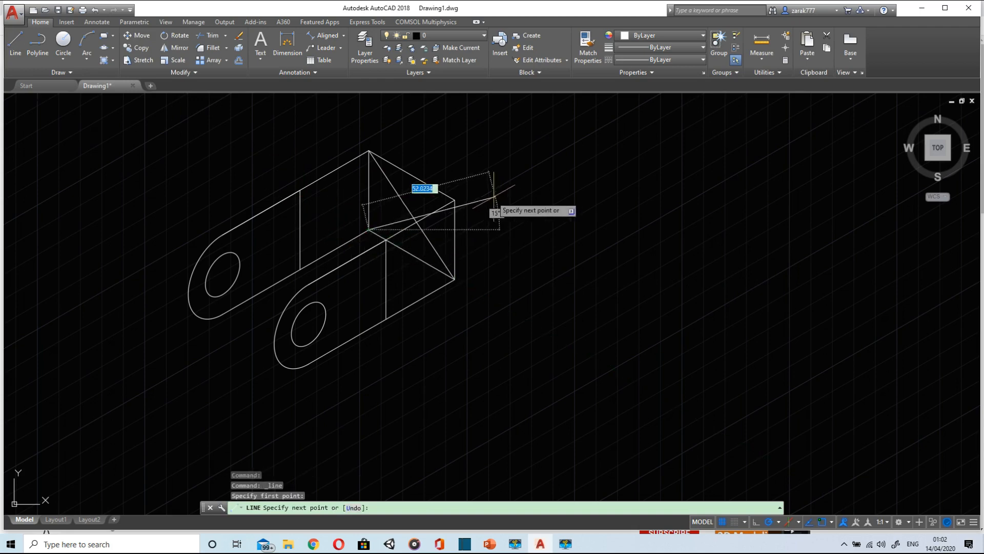
pyautogui.click(455, 200)
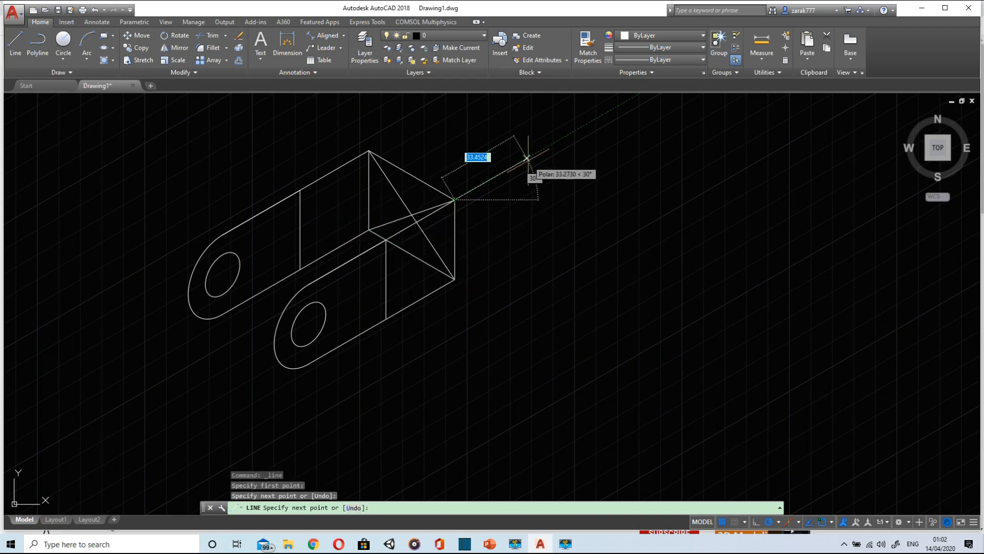
pyautogui.press('Escape')
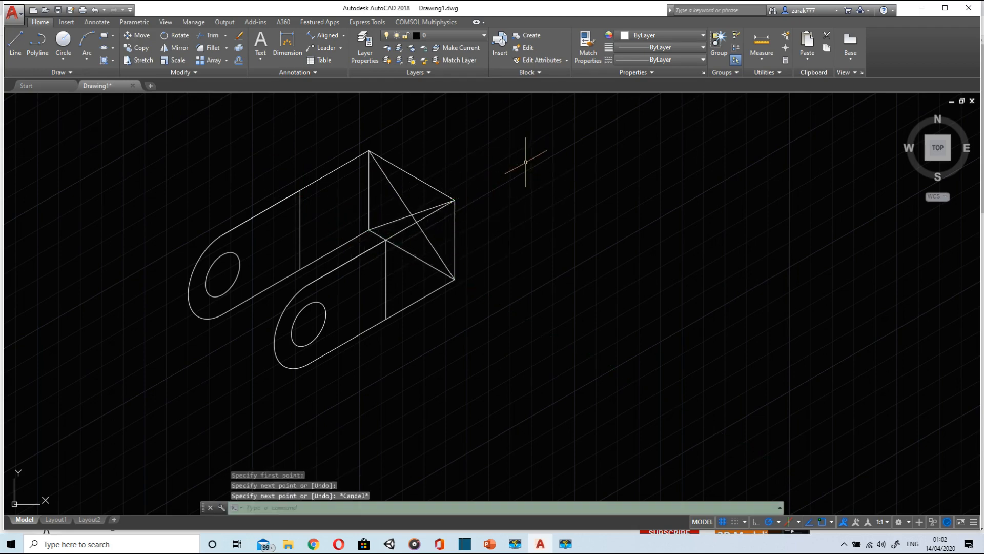
# - Draw an isocircle of radius 9 on the left isoplane, centred where the end face's diagonals cross
pyautogui.click(112, 48)
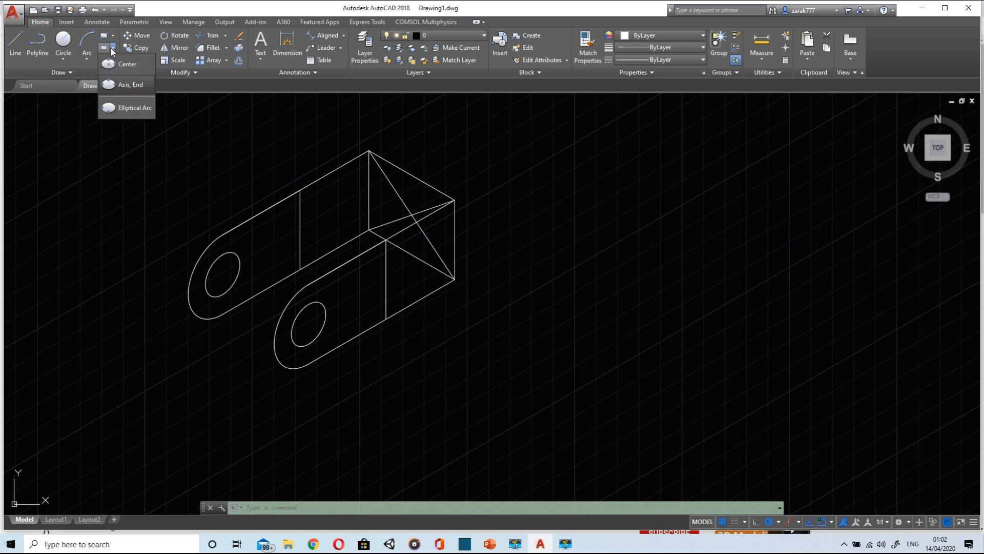
pyautogui.click(126, 85)
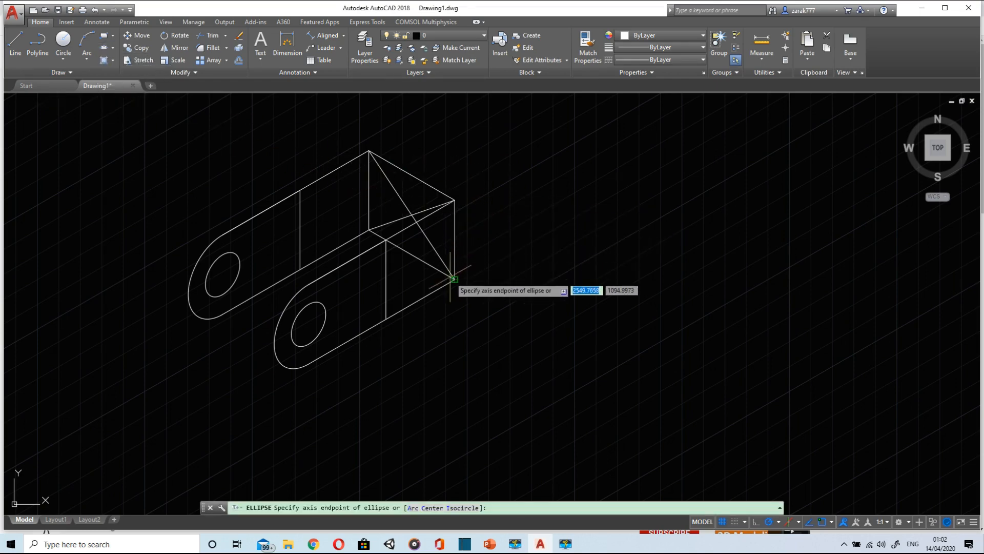
pyautogui.press('F5')
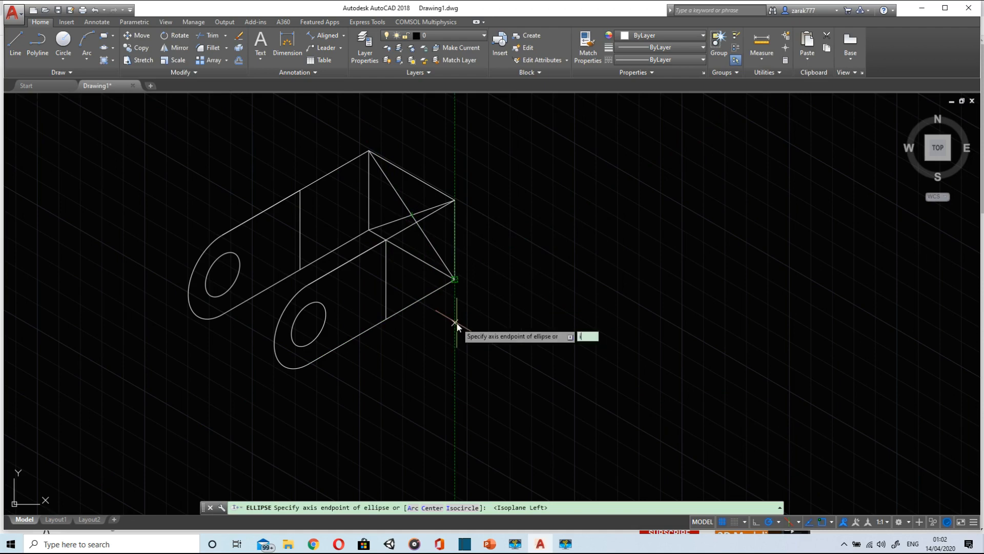
pyautogui.press('Return')
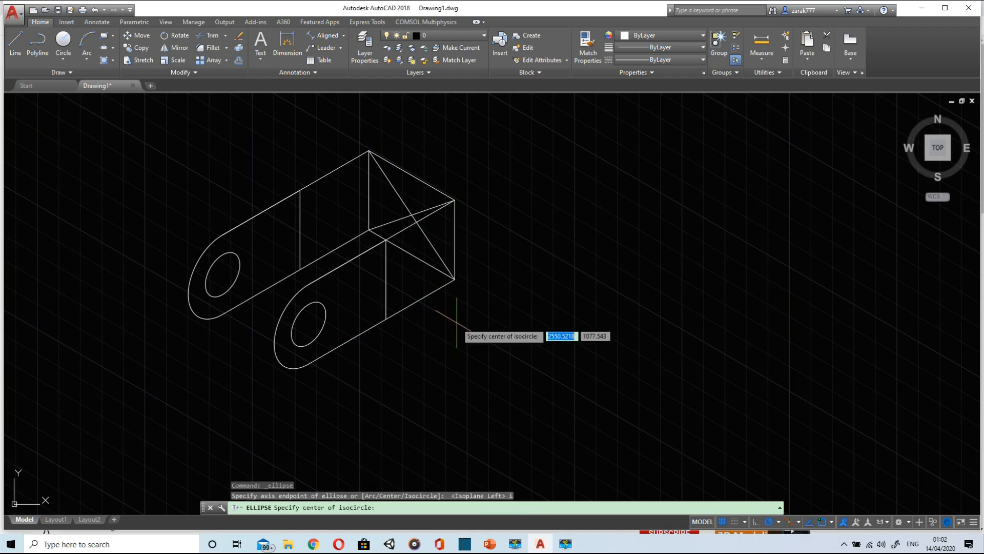
pyautogui.click(412, 215)
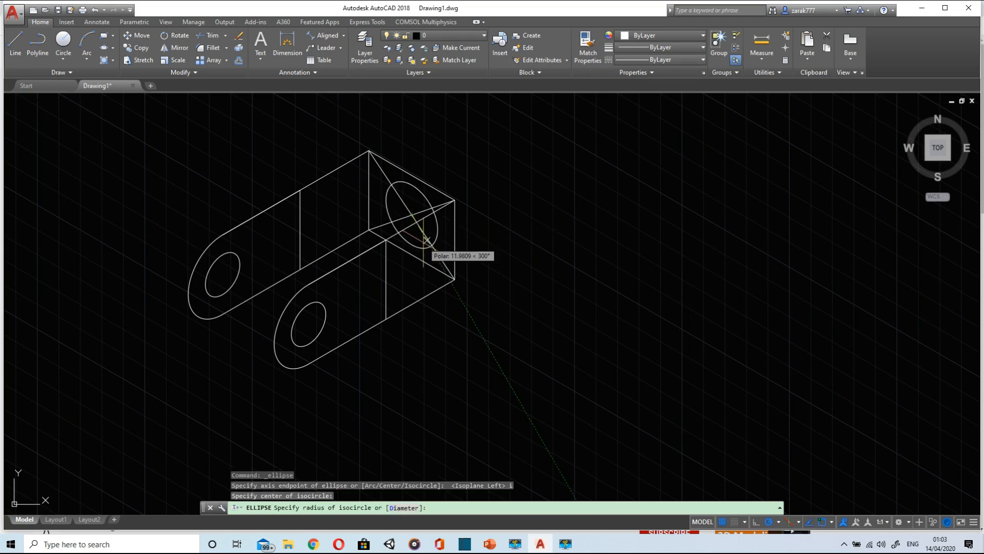
pyautogui.write('9')
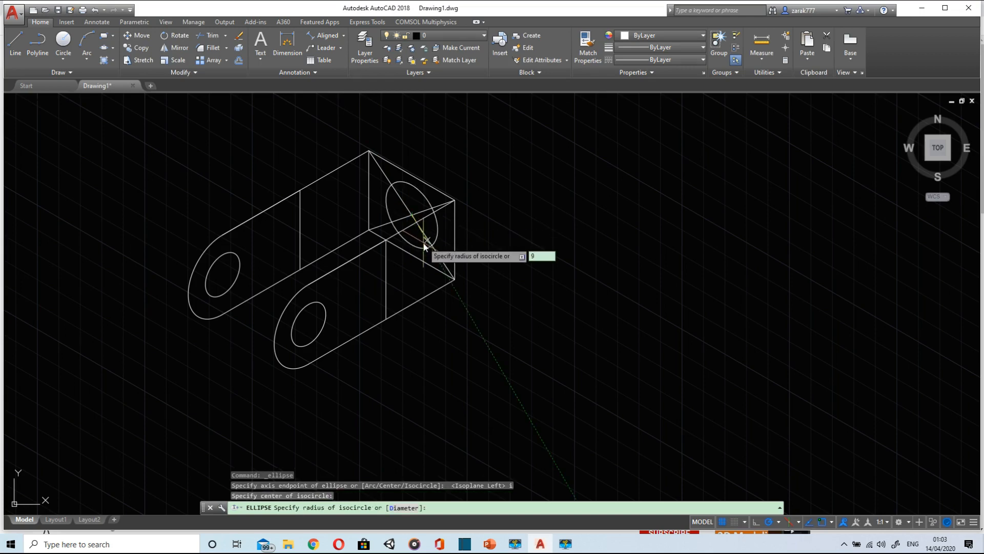
pyautogui.press('Return')
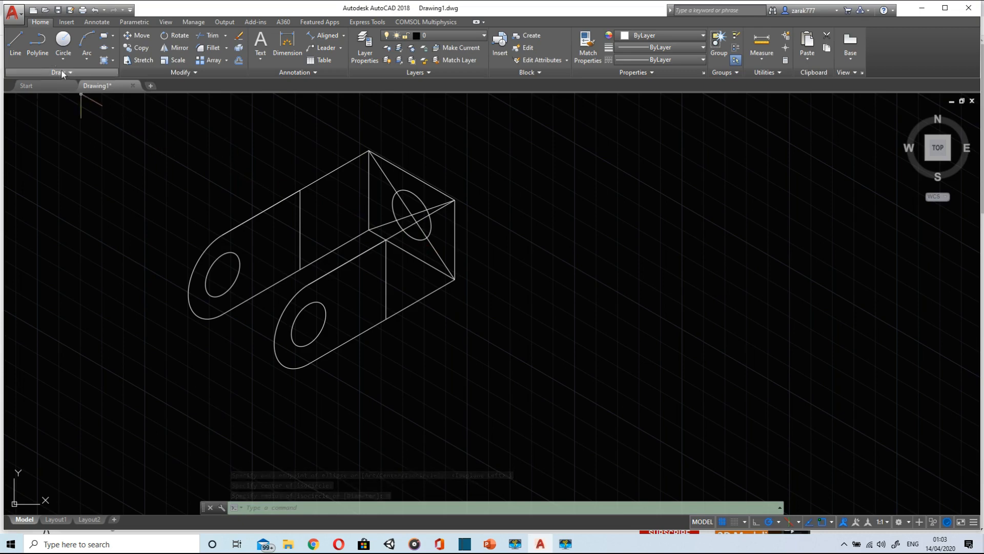
# - Connect the upper and lower ends of the two side faces' inner vertical lines with lines
pyautogui.click(15, 44)
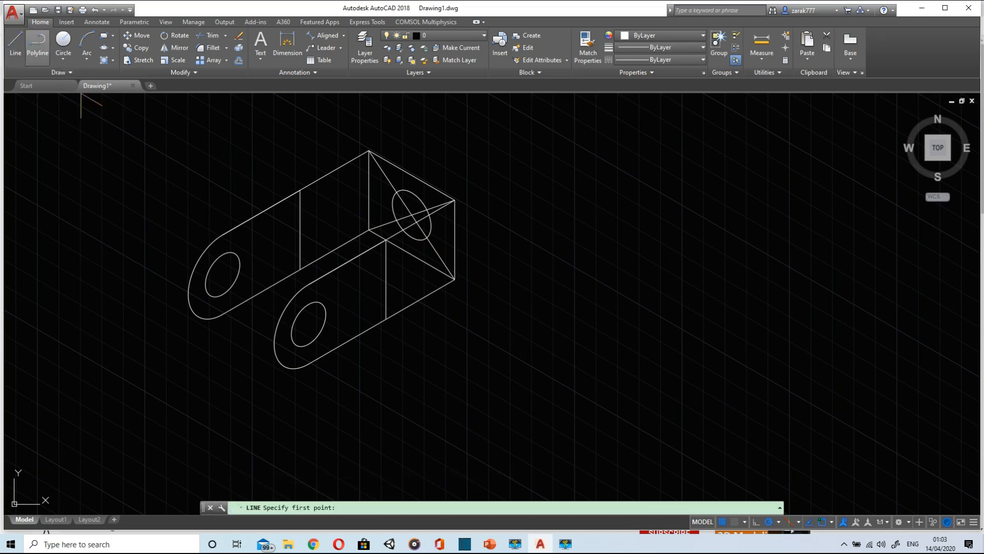
pyautogui.click(299, 190)
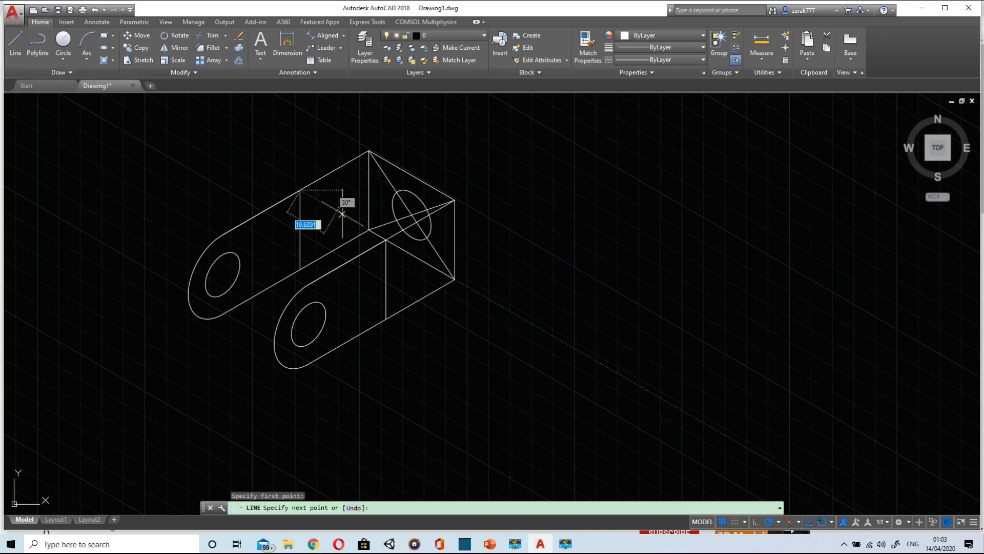
pyautogui.click(387, 240)
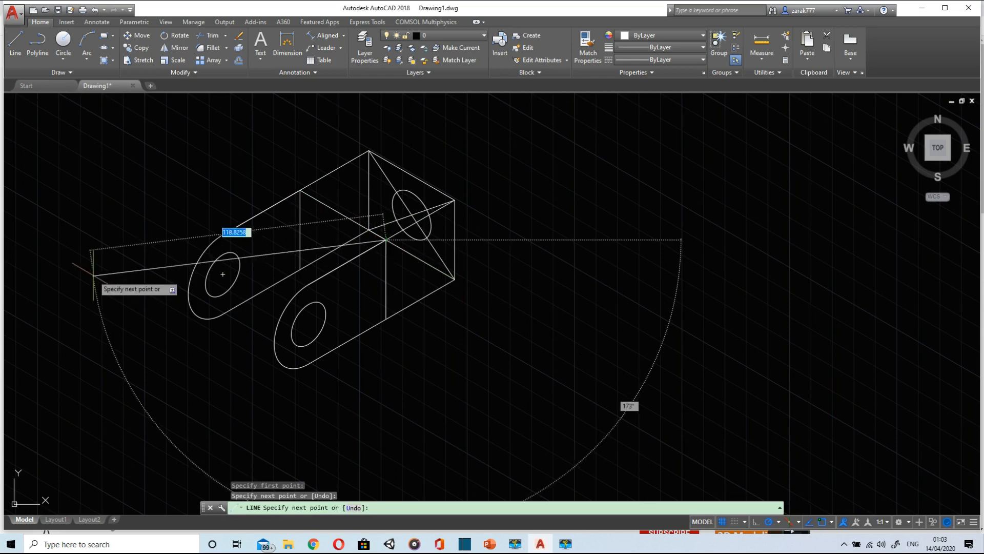
pyautogui.click(15, 42)
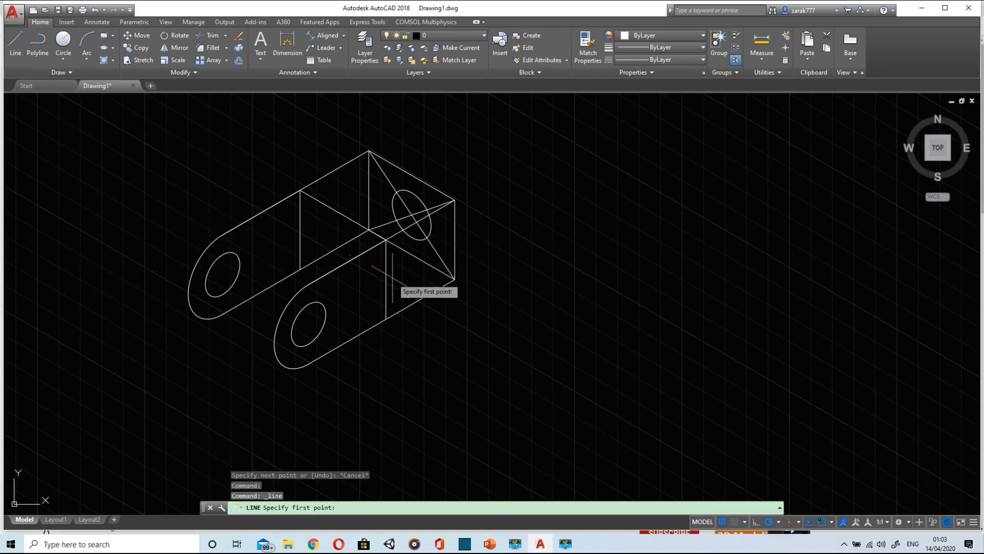
pyautogui.click(300, 268)
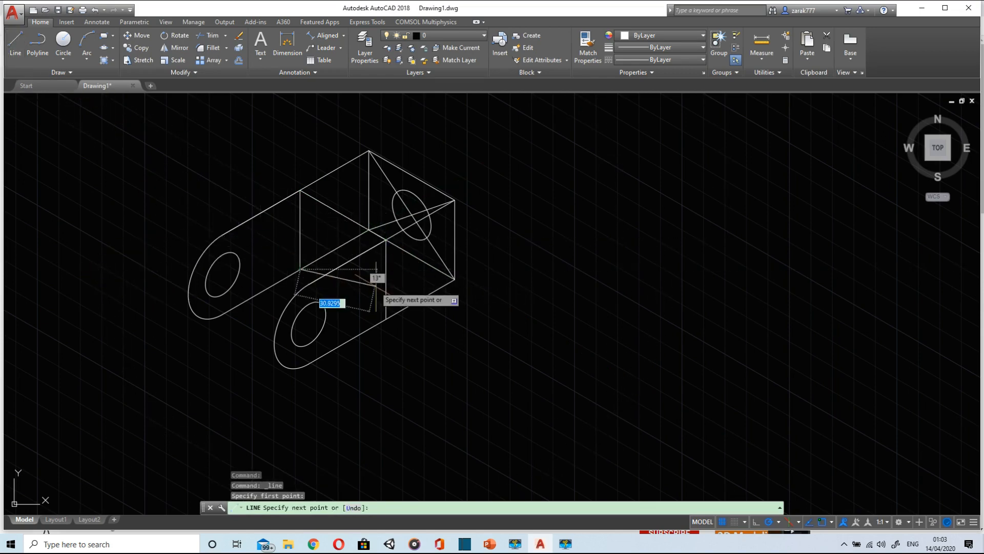
pyautogui.click(385, 317)
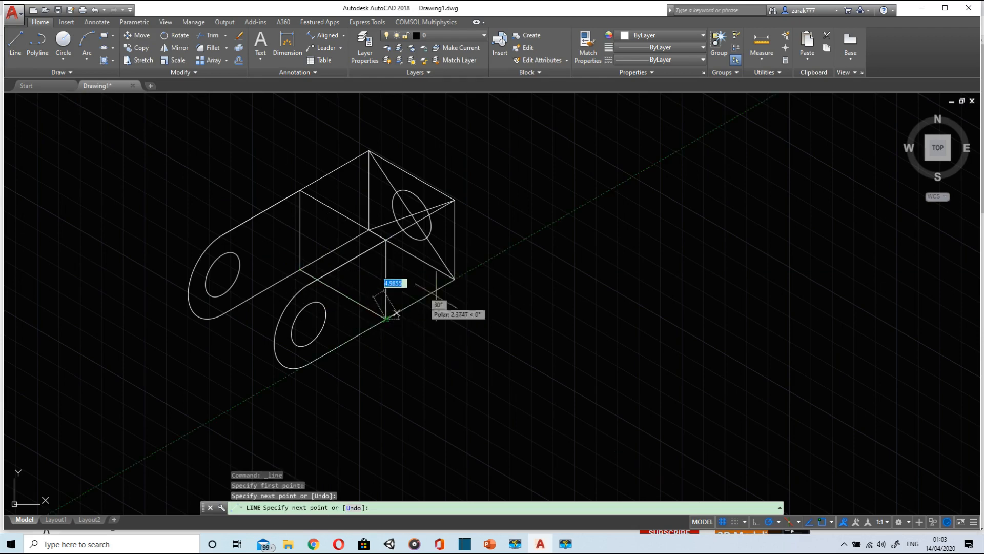
pyautogui.press('Escape')
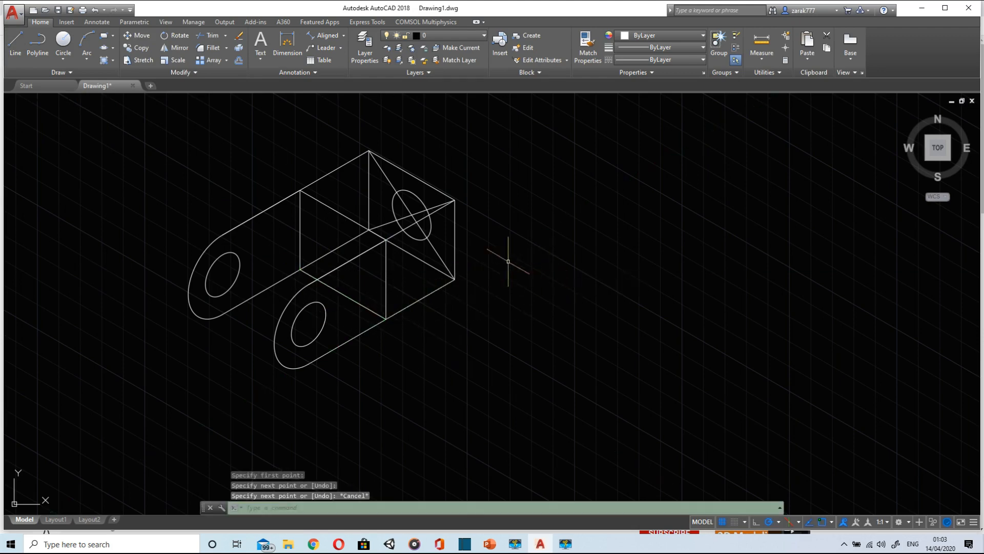
pyautogui.click(400, 194)
pyautogui.click(391, 188)
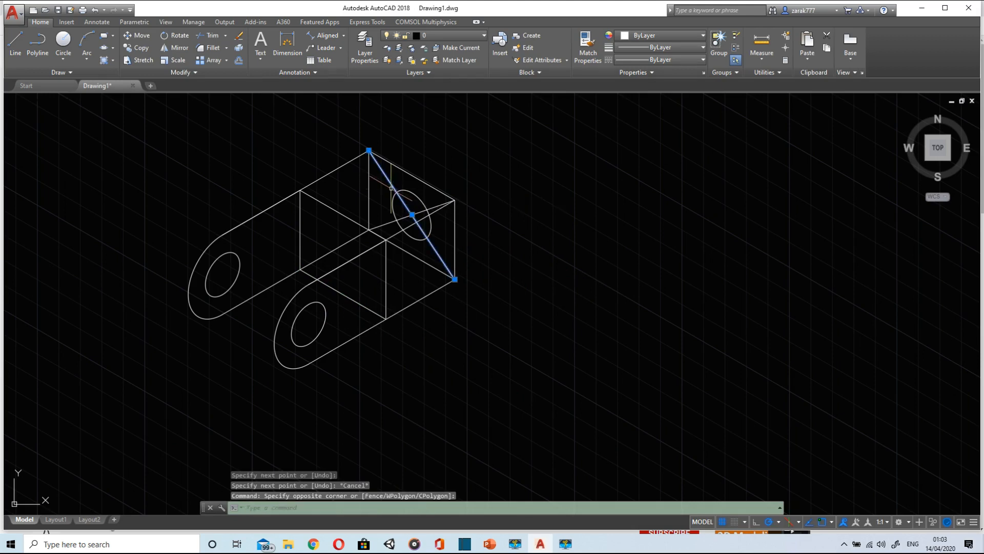
pyautogui.press('Delete')
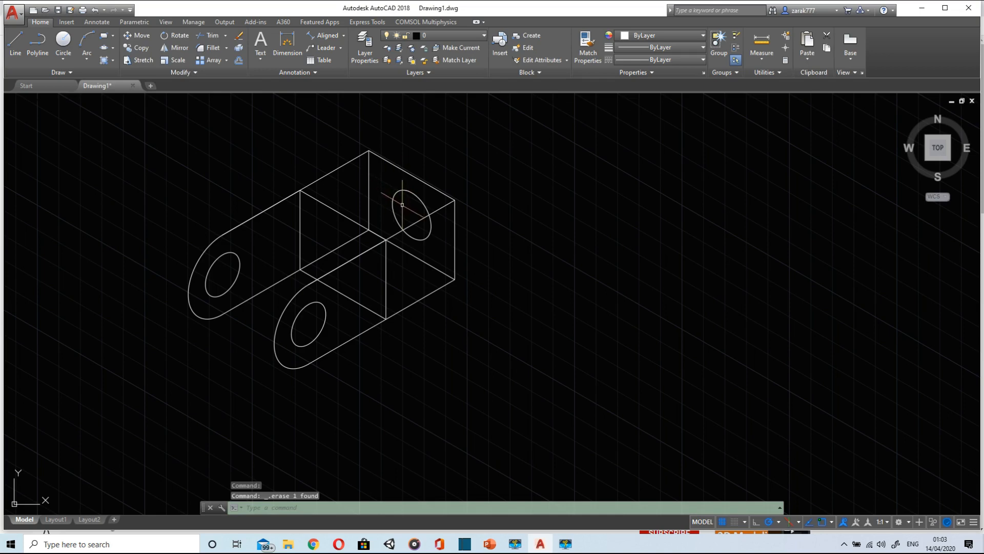
pyautogui.hotkey('ctrl', 'z')
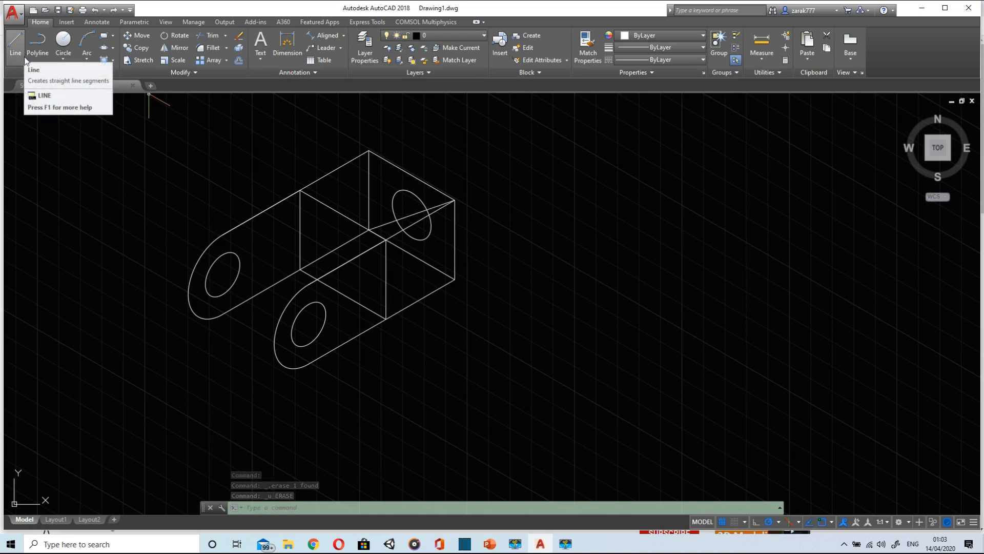
pyautogui.hotkey('ctrl', 'z')
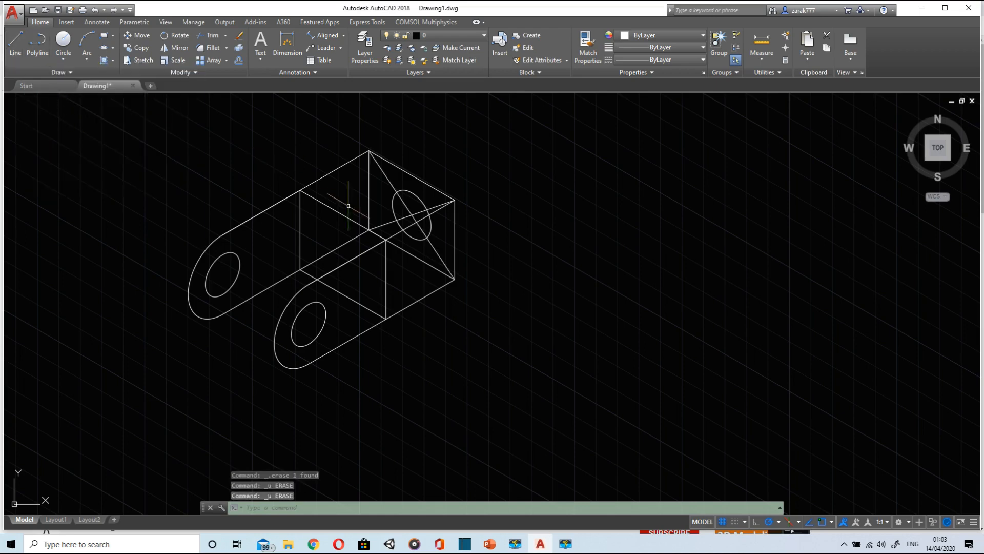
# - Draw two parallel lines from the end circle's upper and lower crossings with the long diagonal to the upper and near vertical edges of the inner face
pyautogui.click(16, 42)
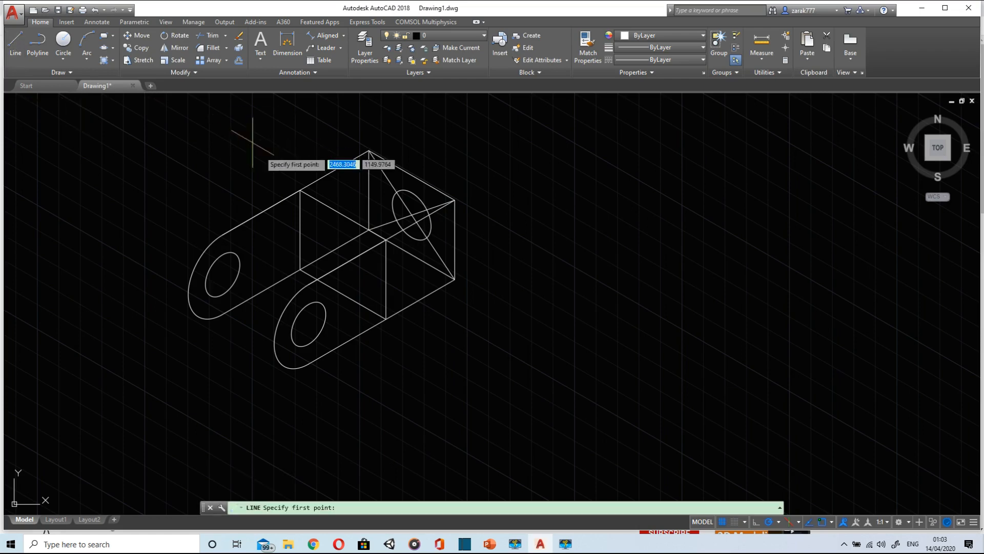
pyautogui.click(398, 193)
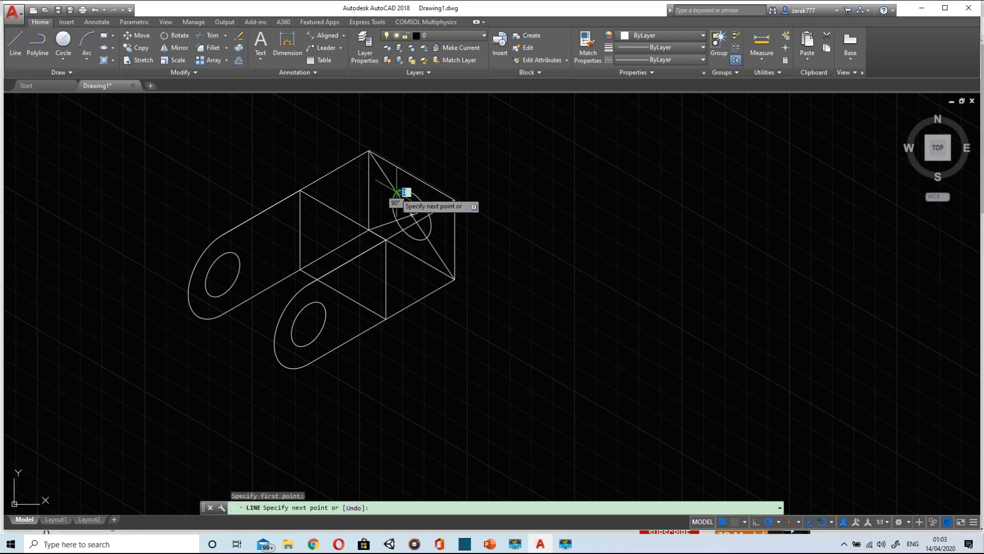
pyautogui.click(350, 219)
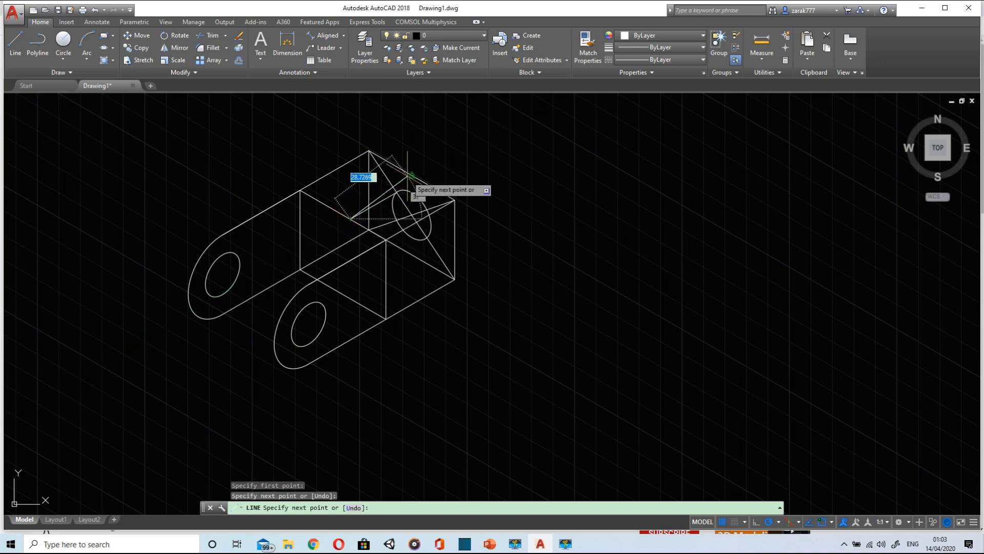
pyautogui.press('Escape')
pyautogui.click(16, 52)
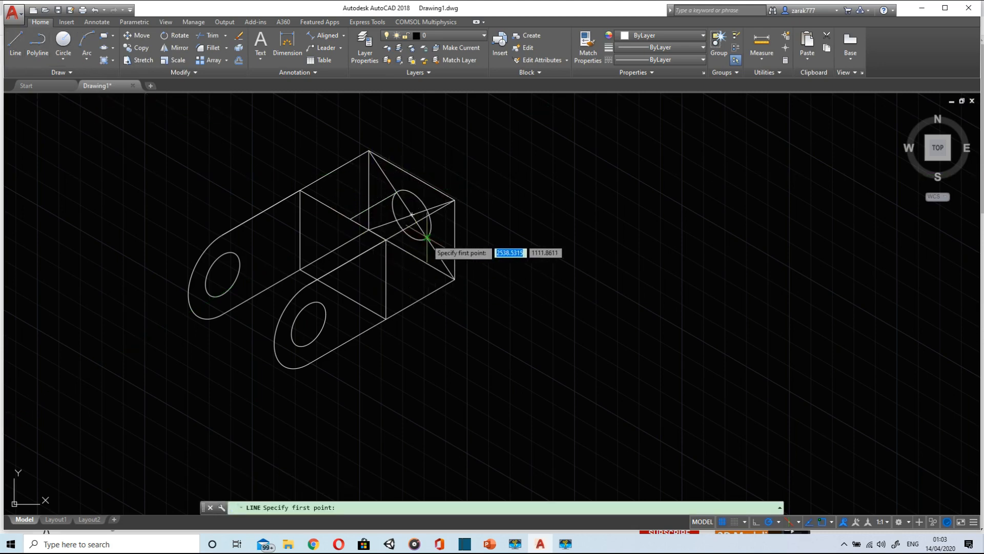
pyautogui.click(427, 238)
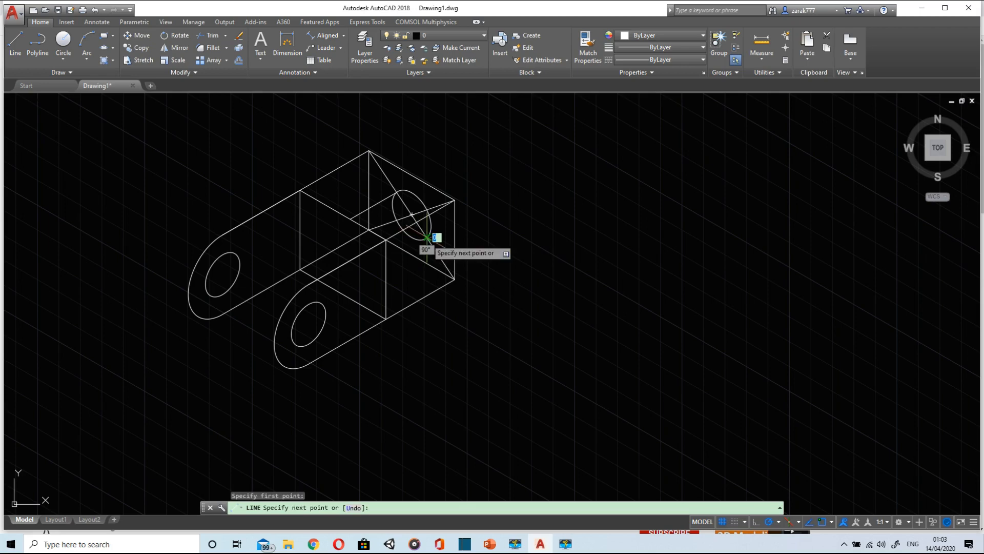
pyautogui.click(386, 260)
pyautogui.press('Escape')
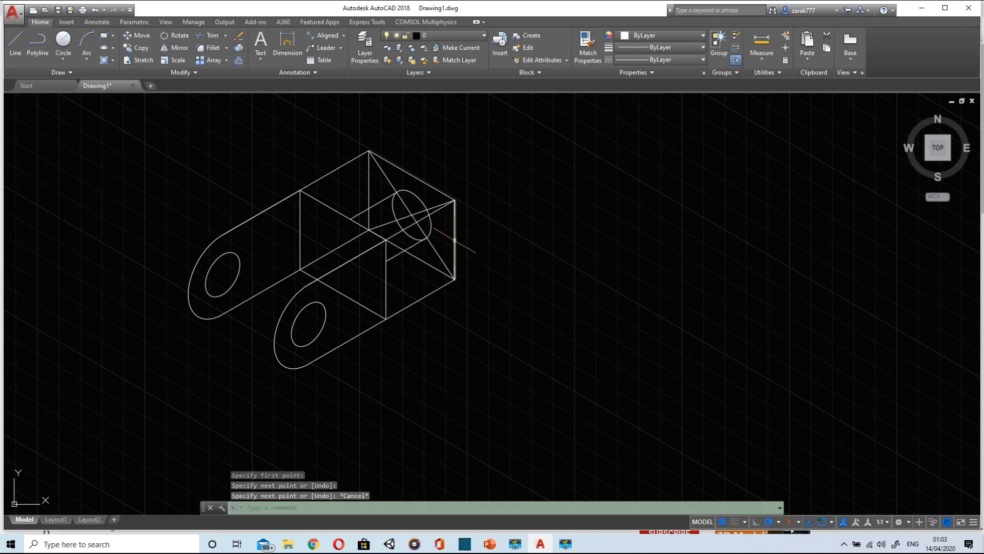
# - Erase both construction diagonals of the end face
pyautogui.click(390, 182)
pyautogui.press('Delete')
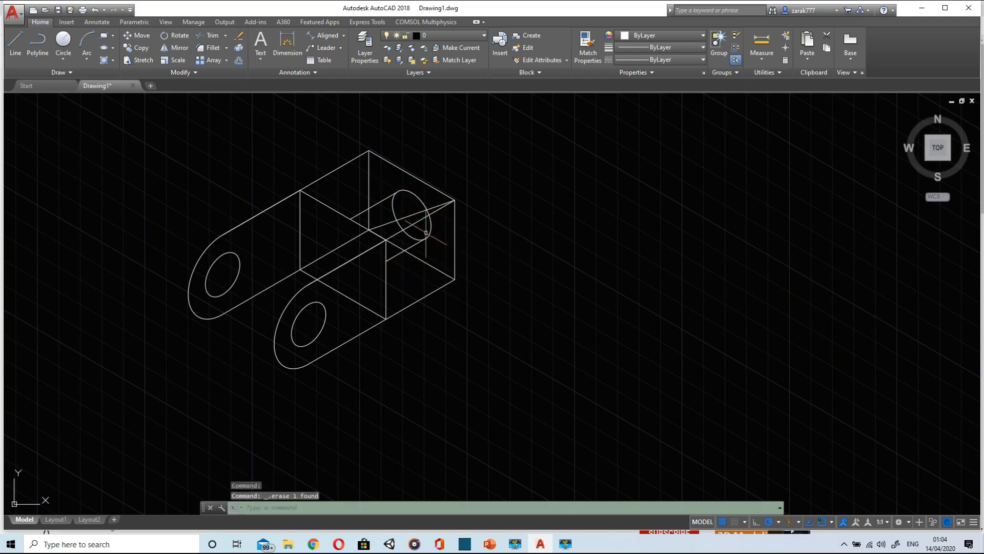
pyautogui.click(410, 215)
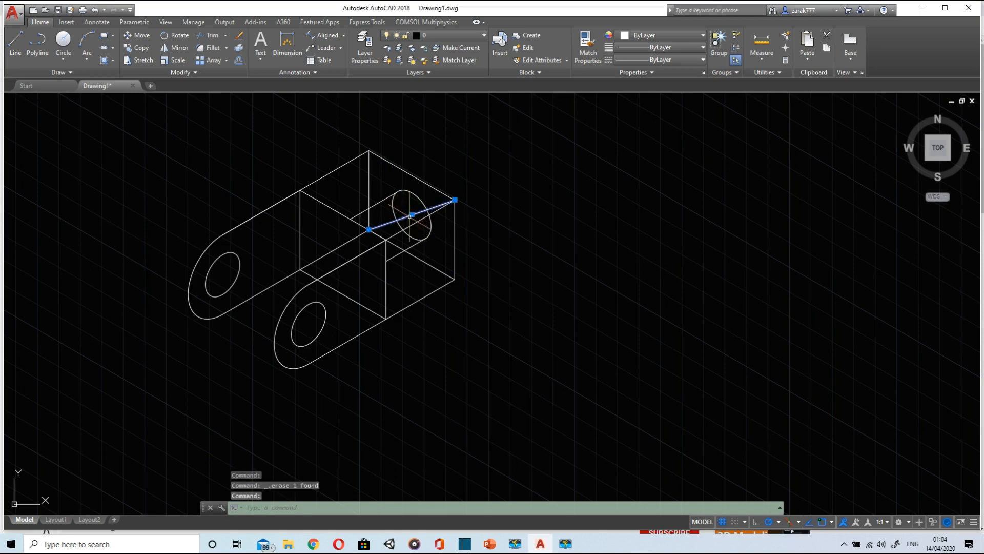
pyautogui.press('Delete')
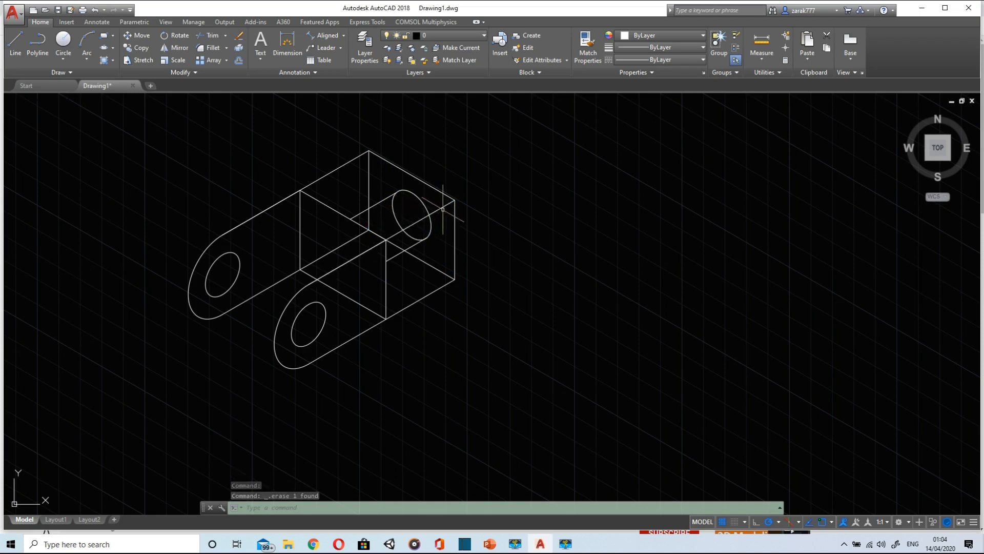
# - Trim the side faces' upper and lower lines beyond the inner face, using its four edges as cutting edges
pyautogui.write('tri')
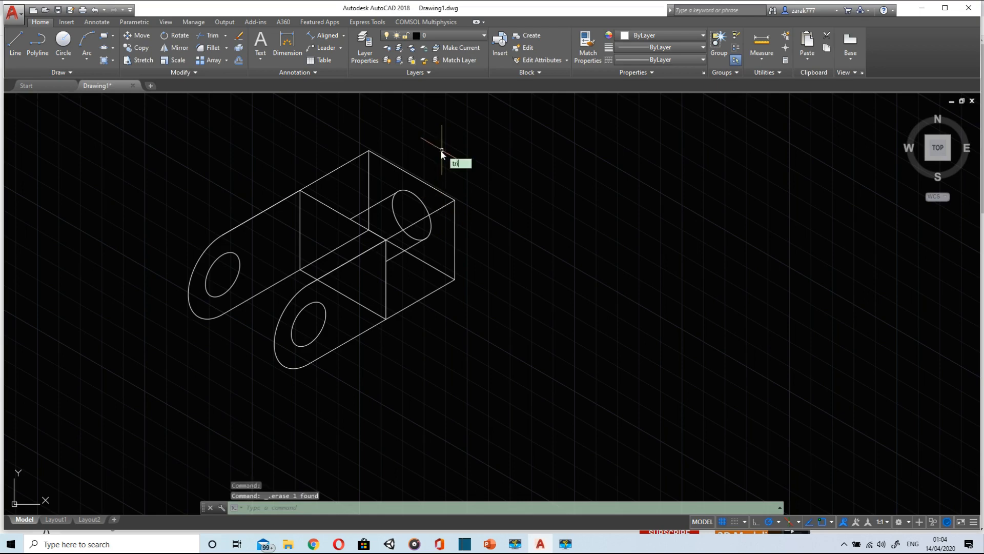
pyautogui.write('m')
pyautogui.press('Return')
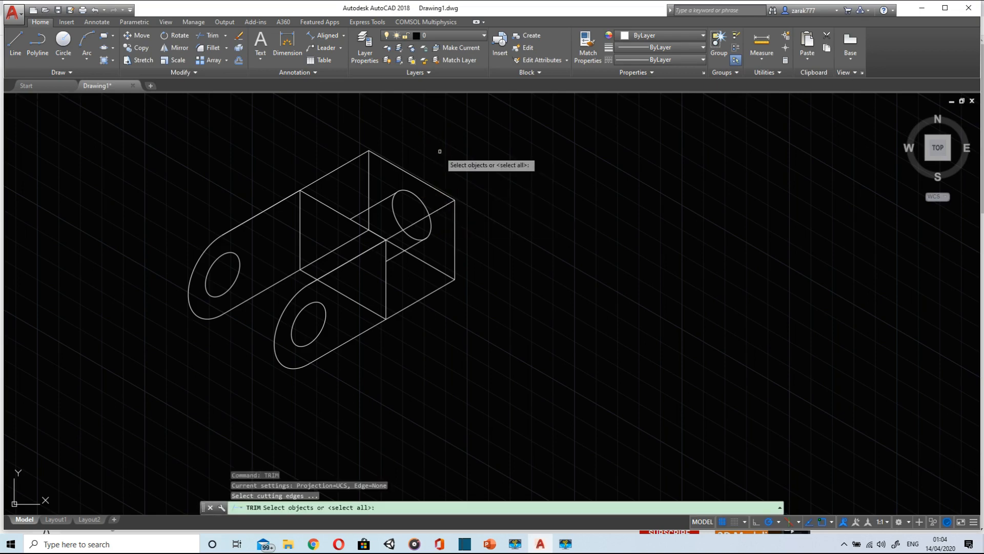
pyautogui.click(376, 233)
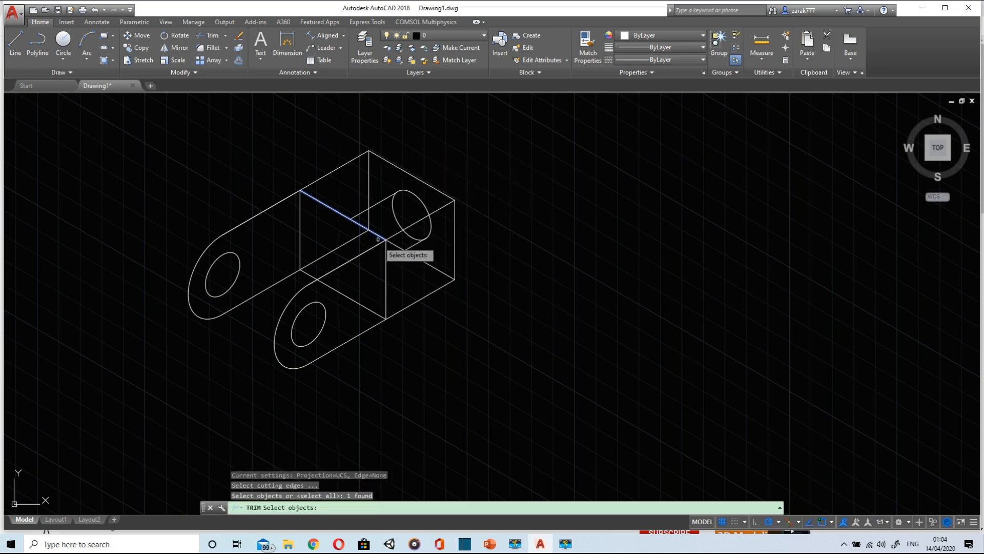
pyautogui.click(386, 274)
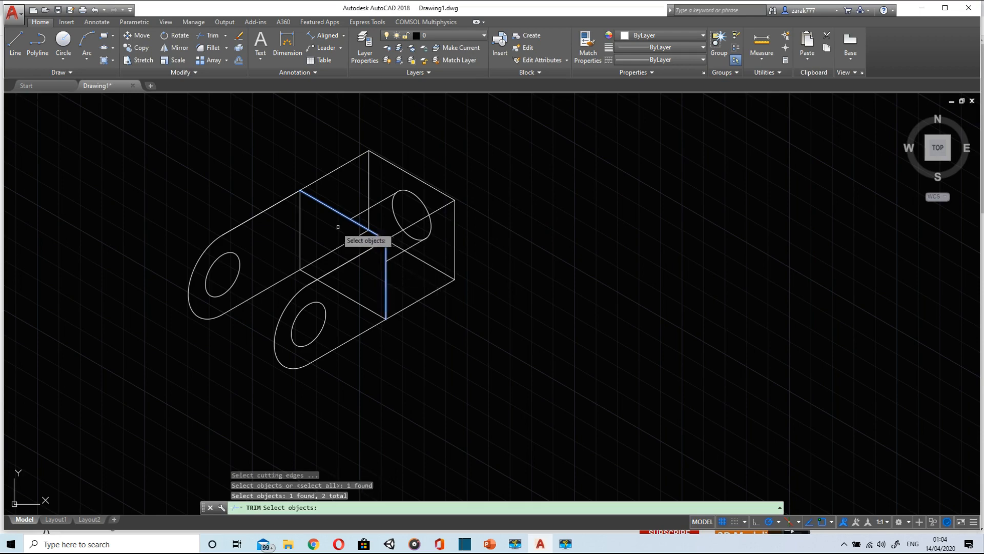
pyautogui.click(300, 221)
pyautogui.click(310, 274)
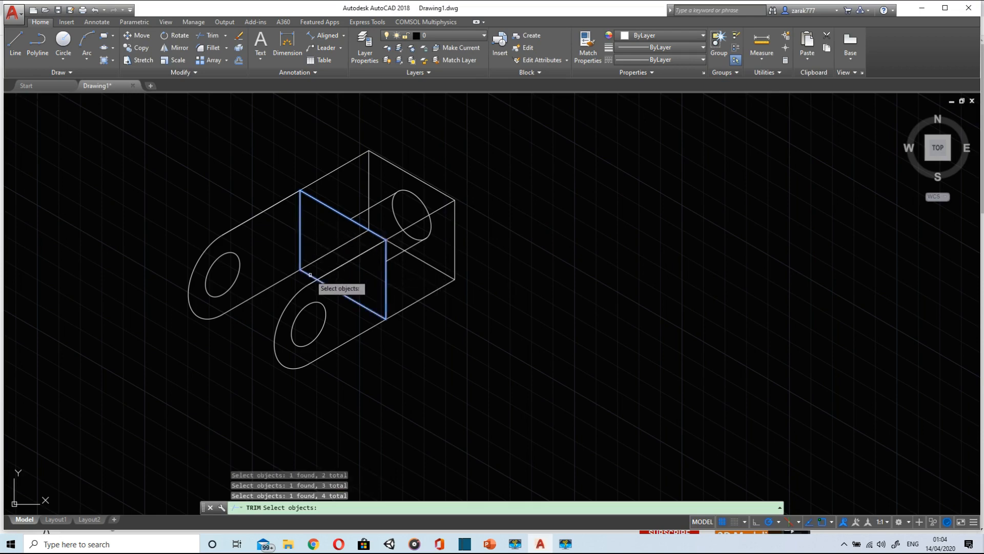
pyautogui.press('Return')
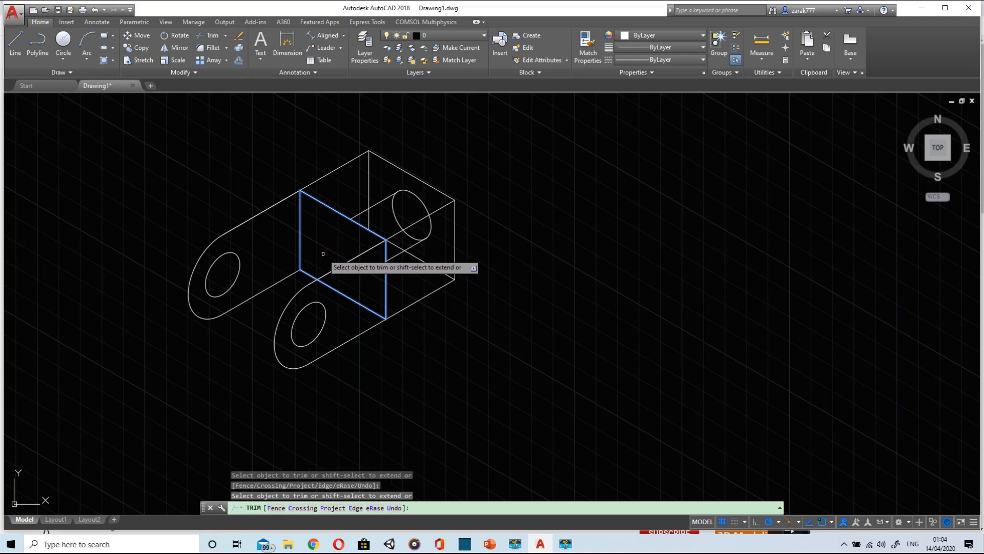
pyautogui.click(333, 178)
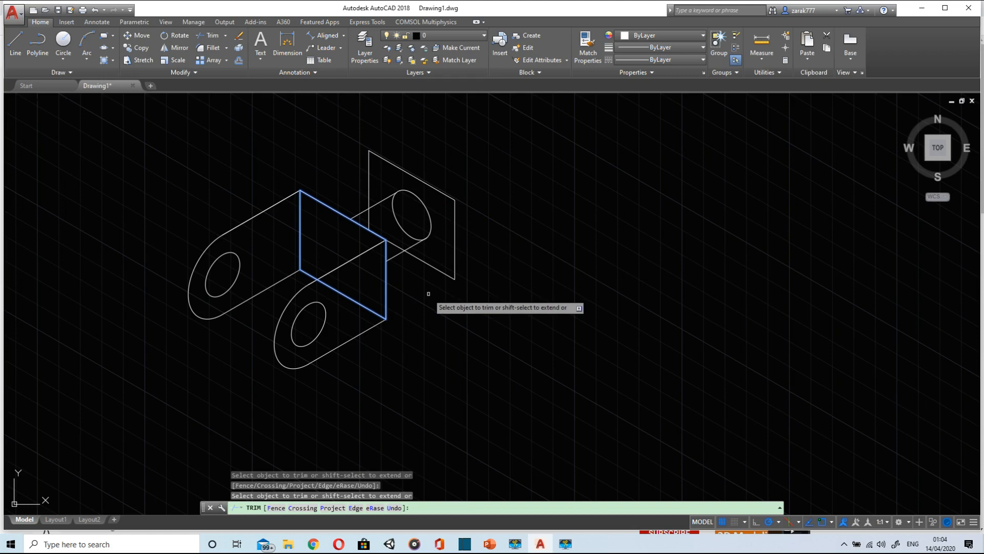
pyautogui.press('Escape')
# - Erase the four outline edges of the outer end face around the circle
pyautogui.click(440, 191)
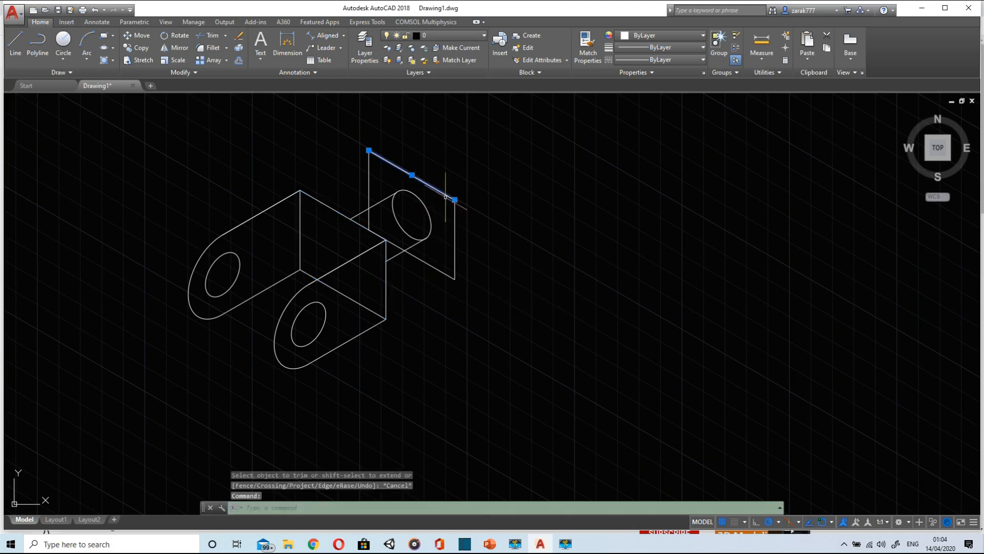
pyautogui.click(454, 216)
pyautogui.click(433, 266)
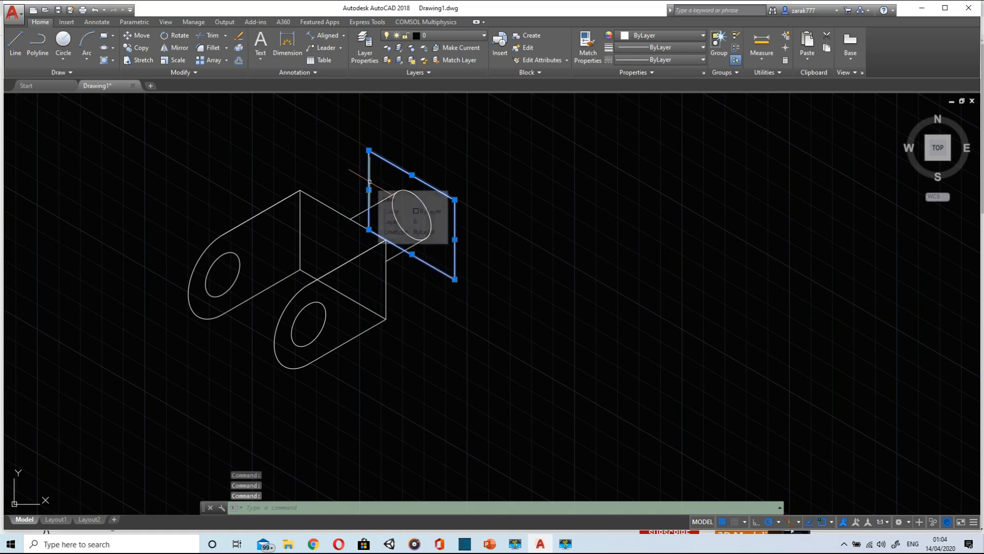
pyautogui.press('Delete')
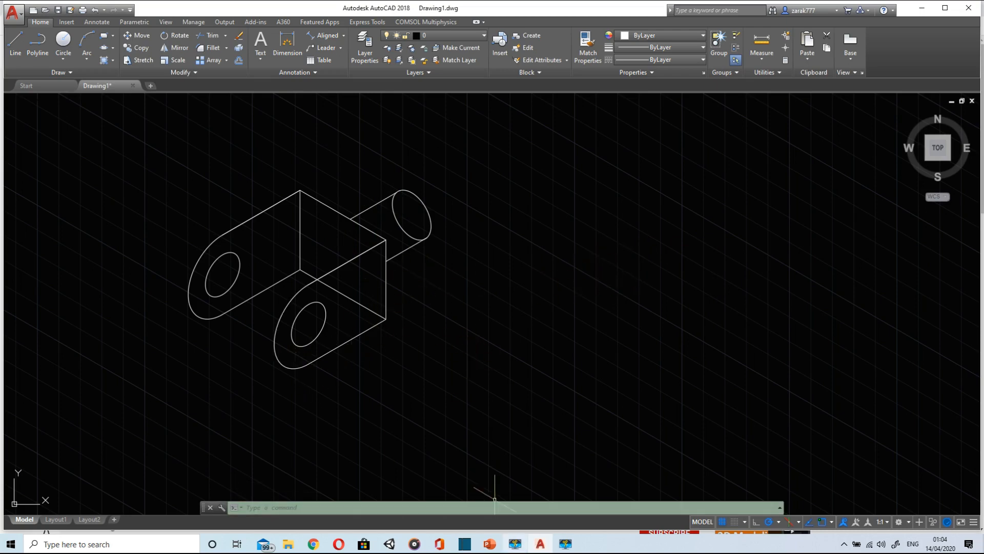
# - Measure the front arm's lower edge from the rounded end's tangent point to the square corner with an aligned dimension
pyautogui.moveTo(487, 547)
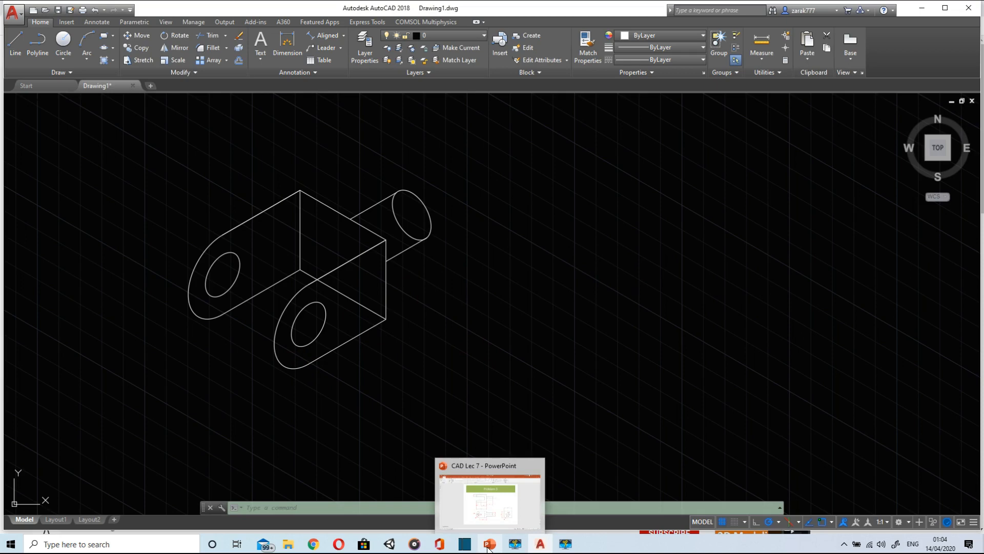
pyautogui.click(13, 42)
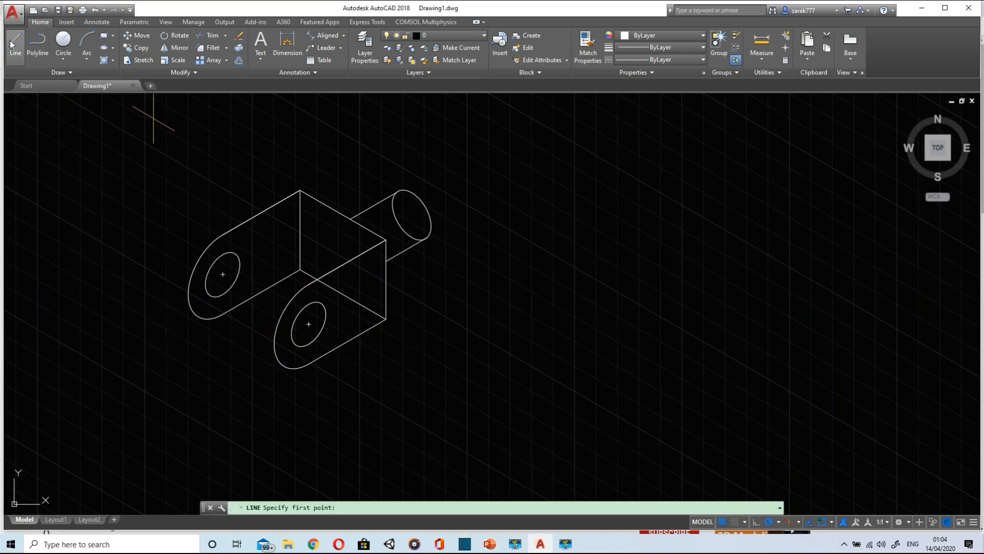
pyautogui.click(325, 34)
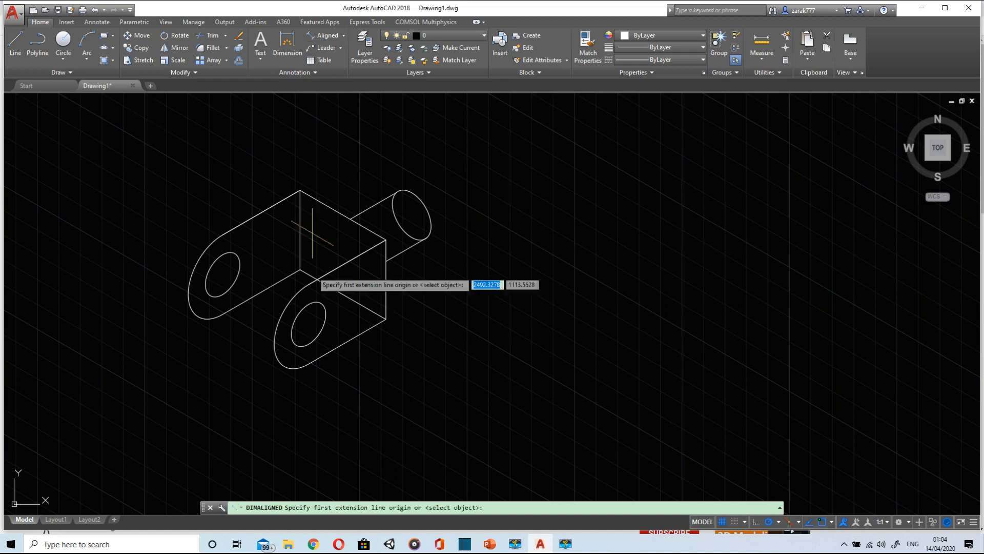
pyautogui.click(309, 363)
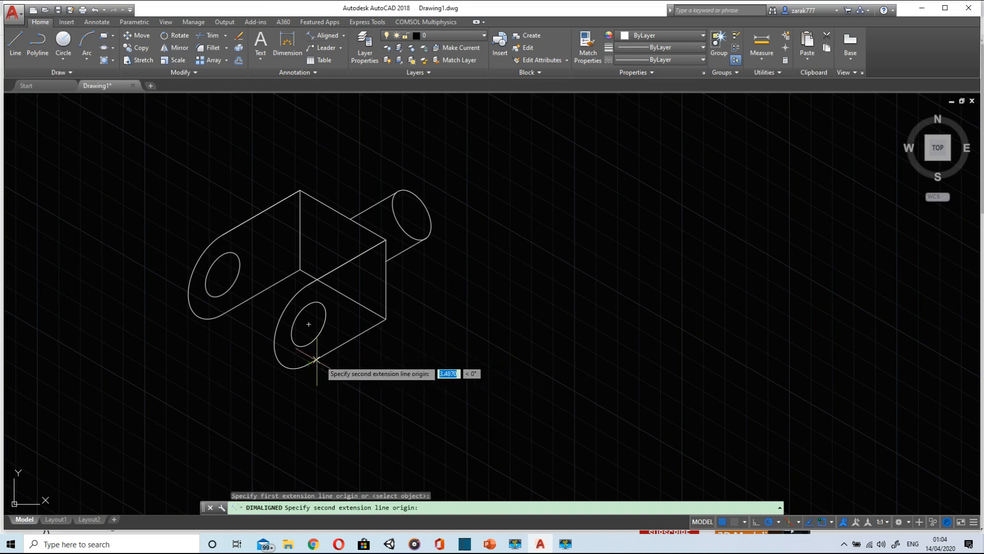
pyautogui.click(386, 319)
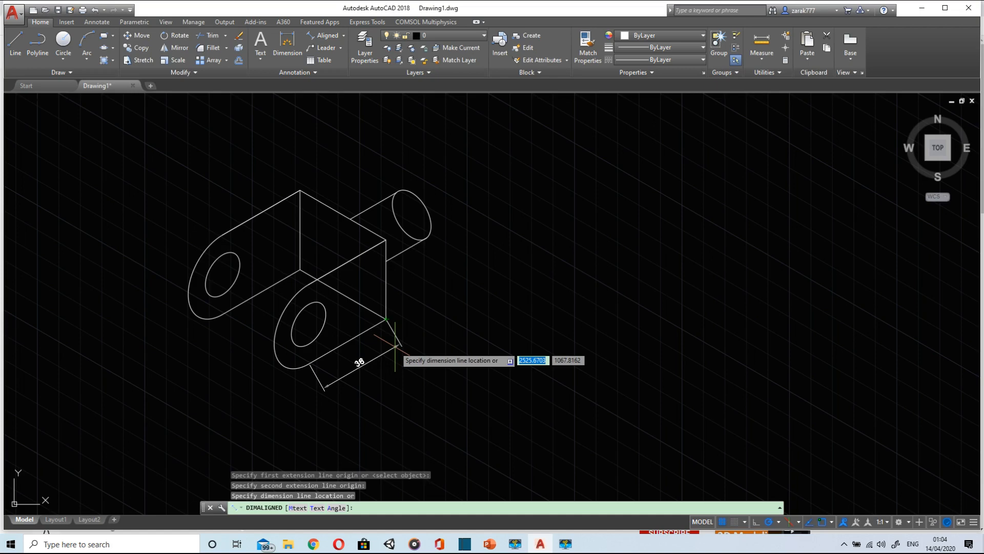
pyautogui.press('Escape')
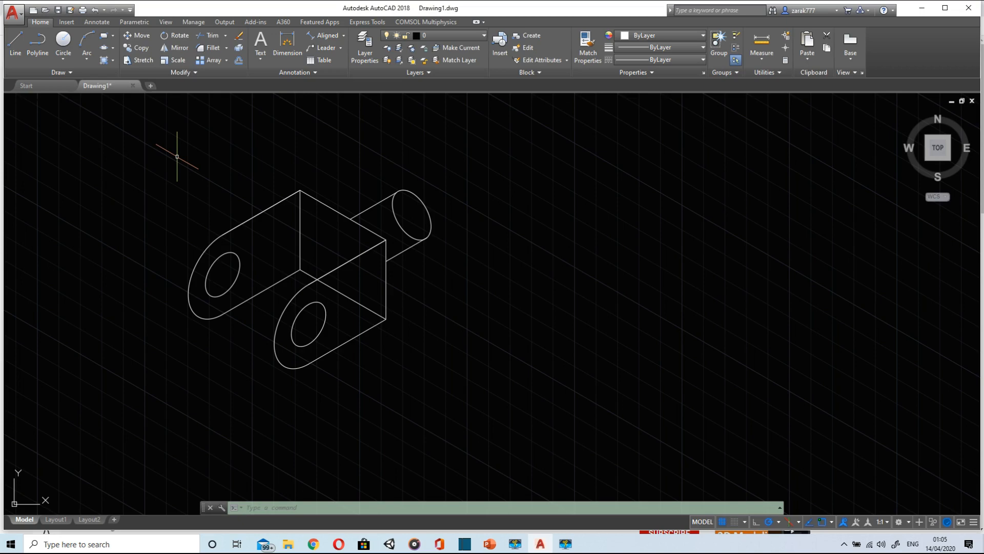
# - Draw a 25-long line along the front arm's lower edge from the rounded end's tangent point, continuing vertically up to the arm's upper edge
pyautogui.click(14, 52)
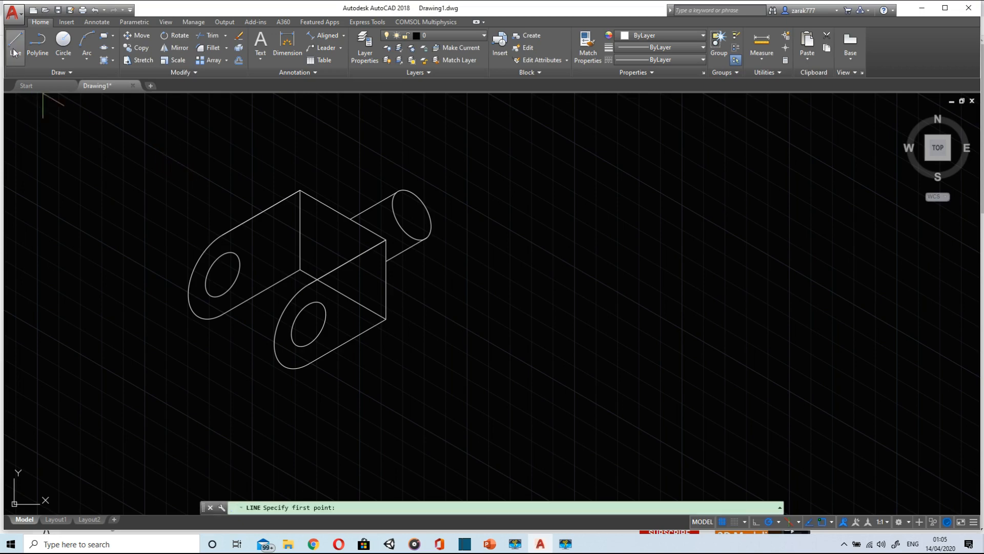
pyautogui.click(308, 364)
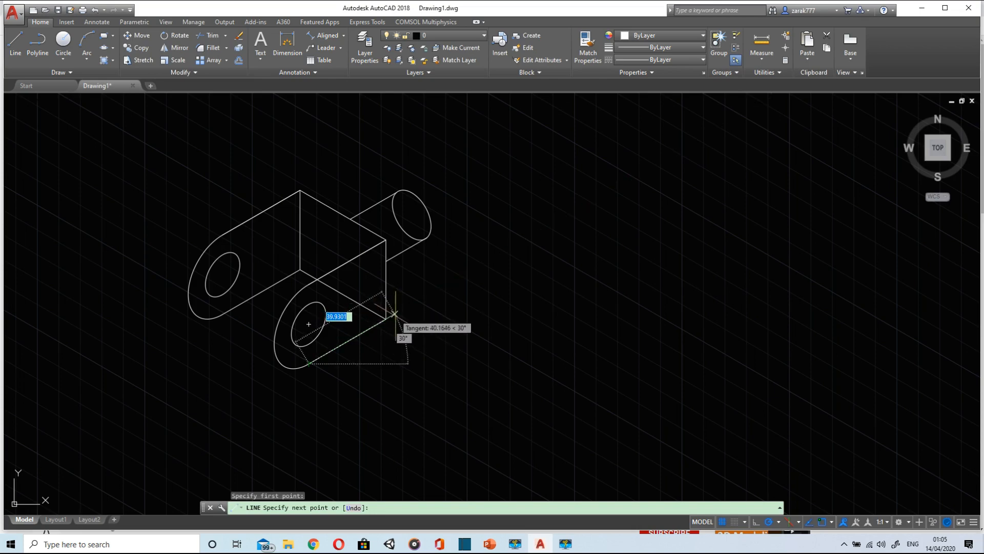
pyautogui.write('25')
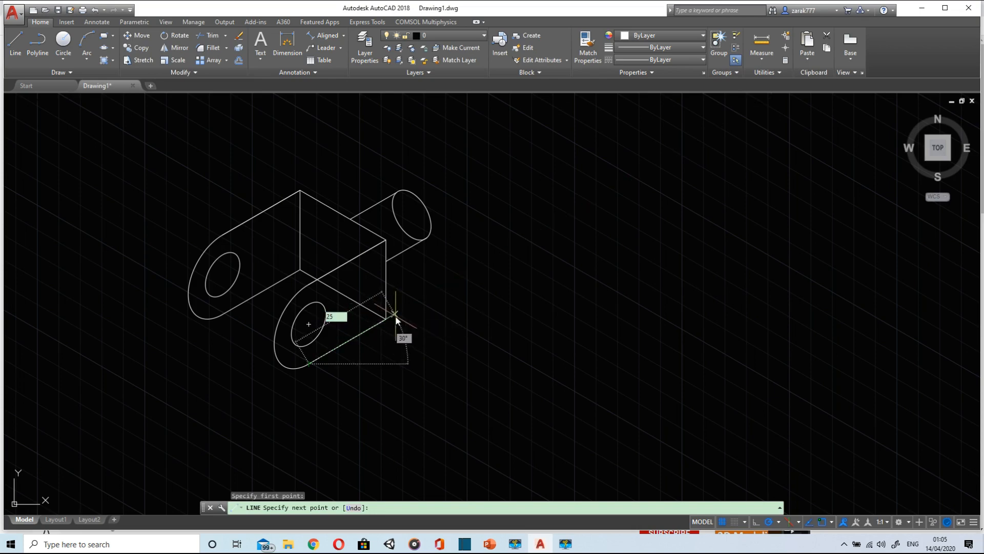
pyautogui.press('Return')
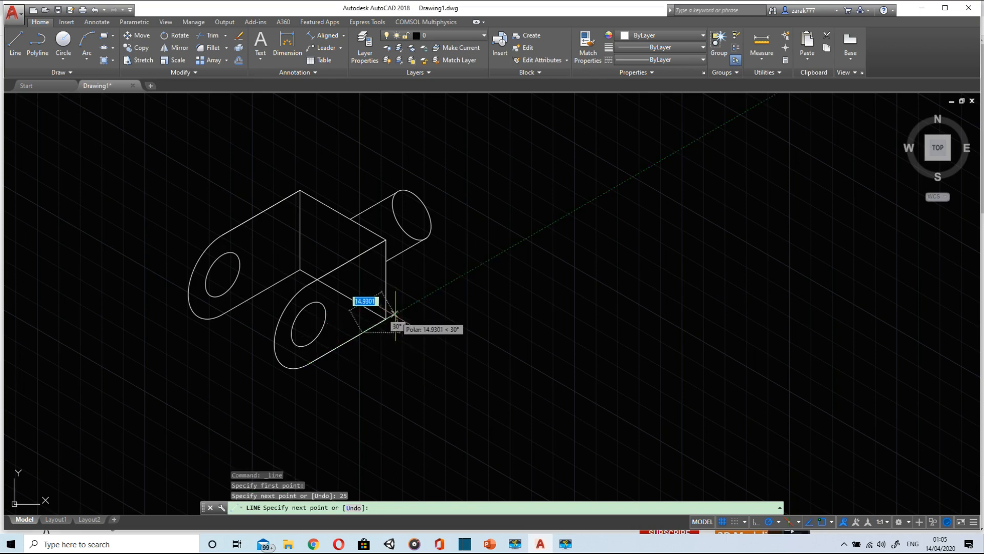
pyautogui.click(363, 252)
pyautogui.press('Escape')
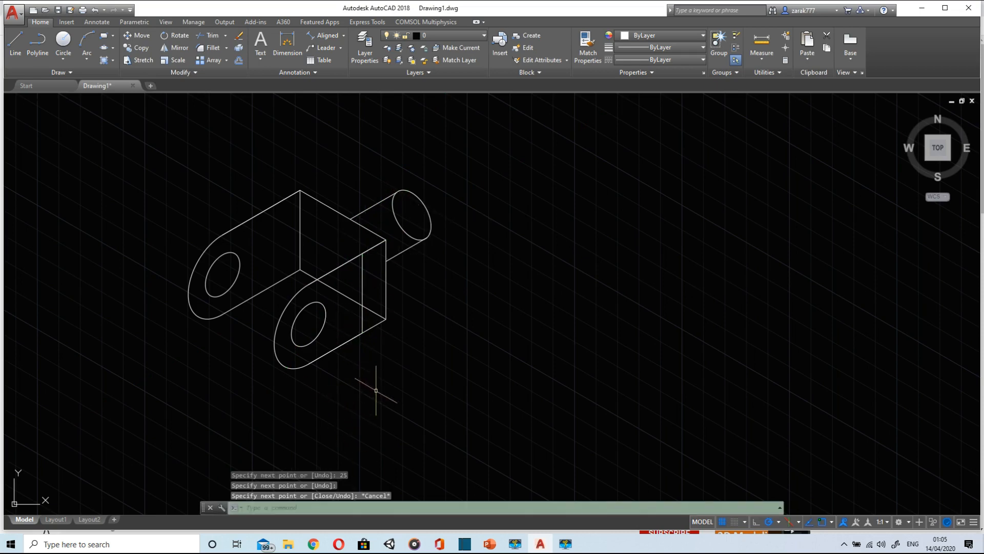
pyautogui.moveTo(383, 378)
pyautogui.mouseDown()
pyautogui.moveTo(340, 391)
pyautogui.moveTo(268, 339)
pyautogui.moveTo(279, 313)
pyautogui.moveTo(316, 283)
pyautogui.mouseUp()
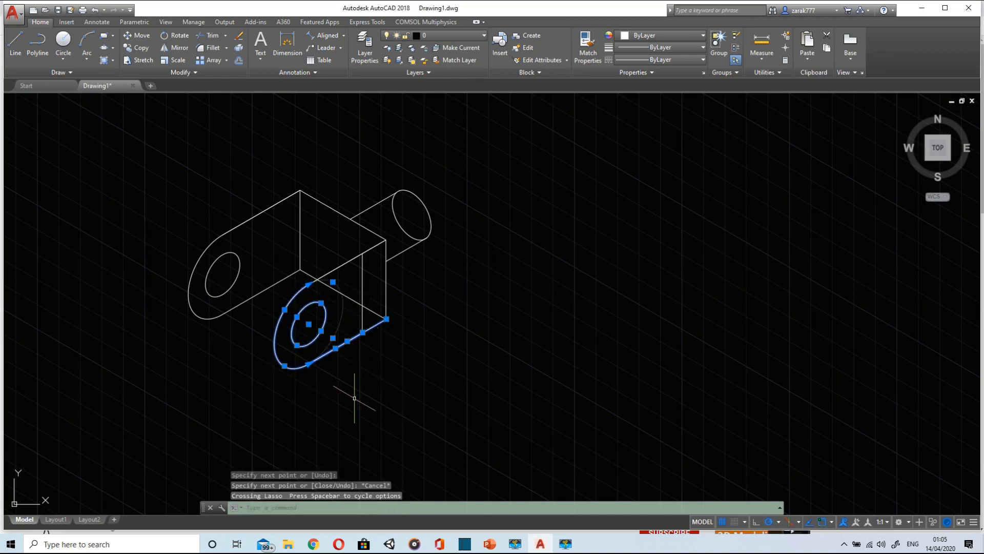
pyautogui.press('Escape')
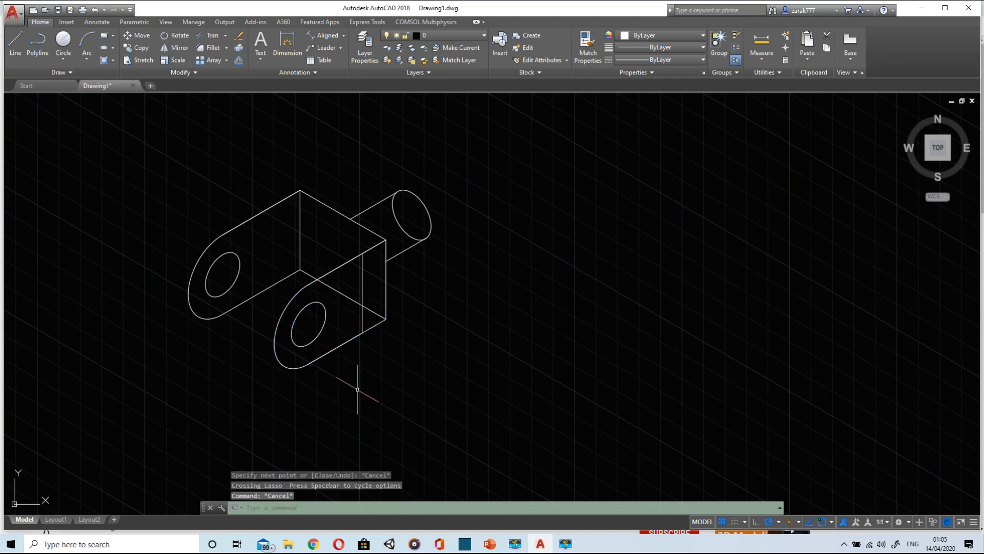
pyautogui.click(363, 292)
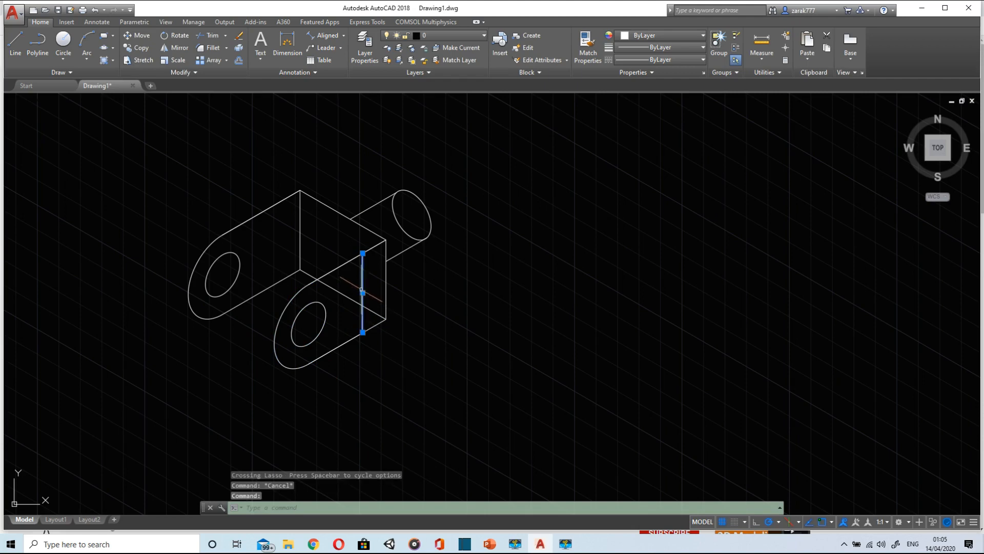
pyautogui.click(352, 260)
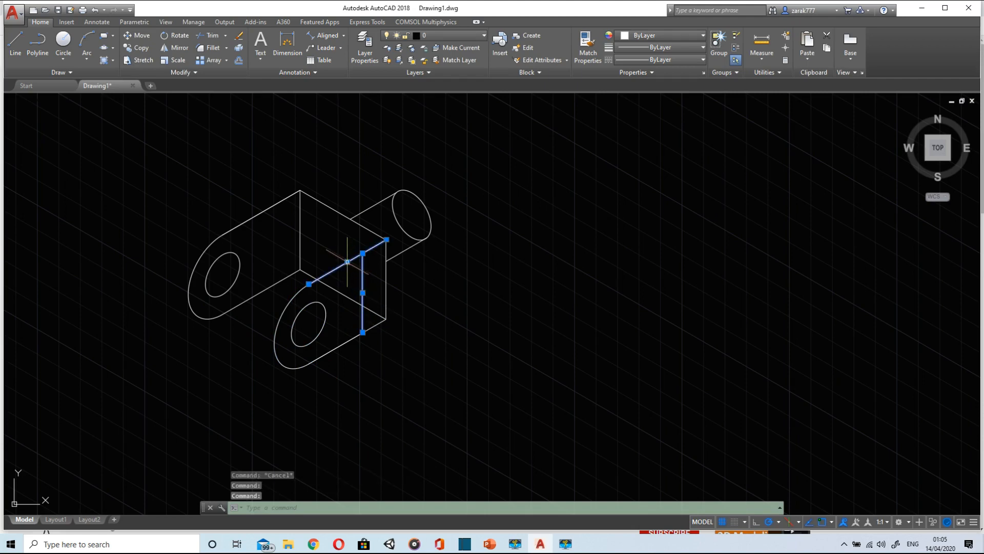
pyautogui.press('Escape')
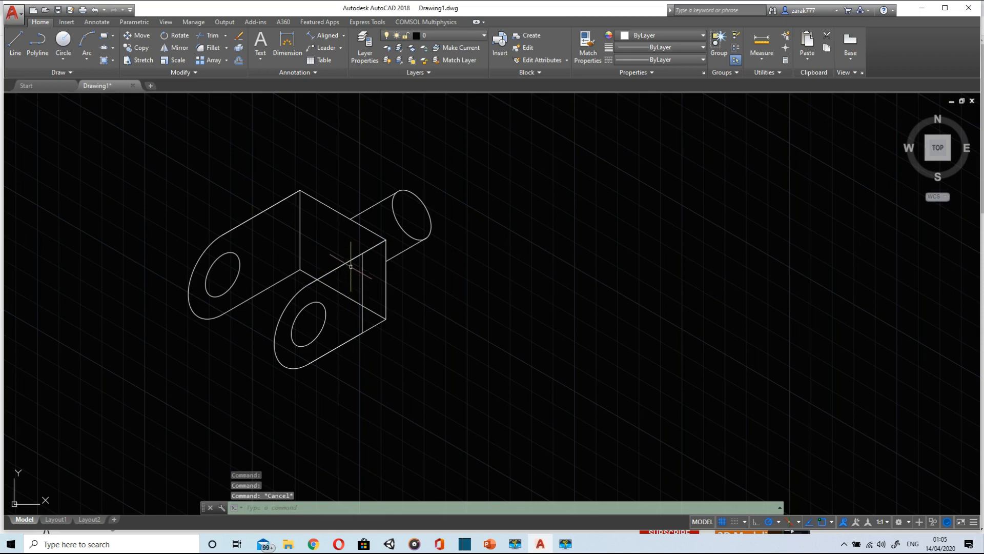
# - Draw a line along the front arm's upper edge from the inner vertical line's upper end to the rounded end's tangent point
pyautogui.click(16, 44)
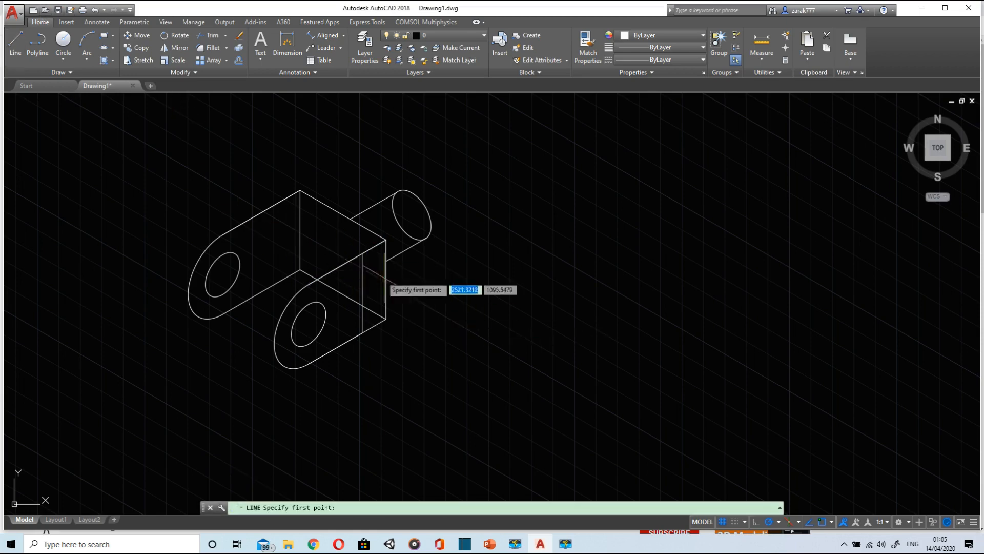
pyautogui.click(362, 253)
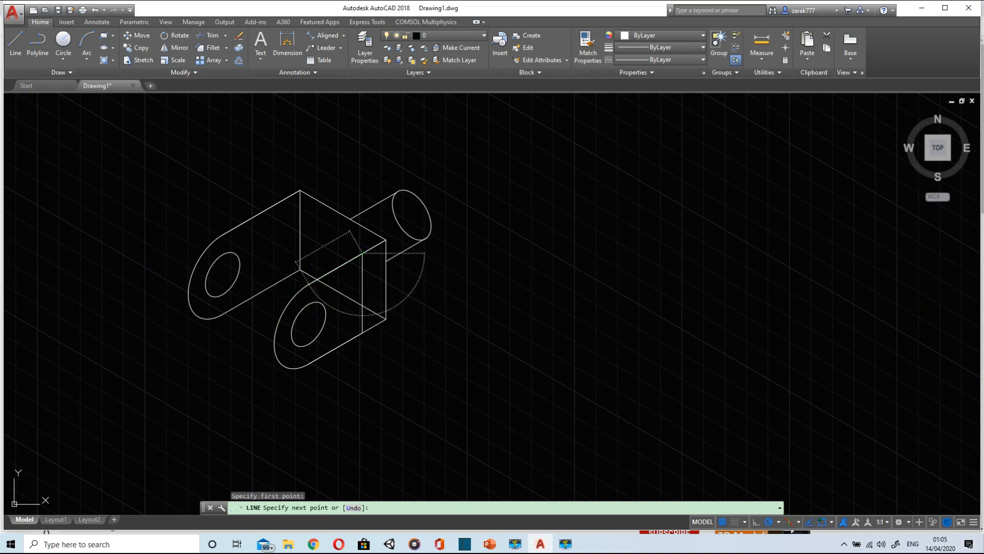
pyautogui.press('Escape')
# - Copy the front arm's short upper line, inner vertical line, rounded end arc and hole ellipse toward the rear arm at distances of 11 and 29
pyautogui.click(342, 266)
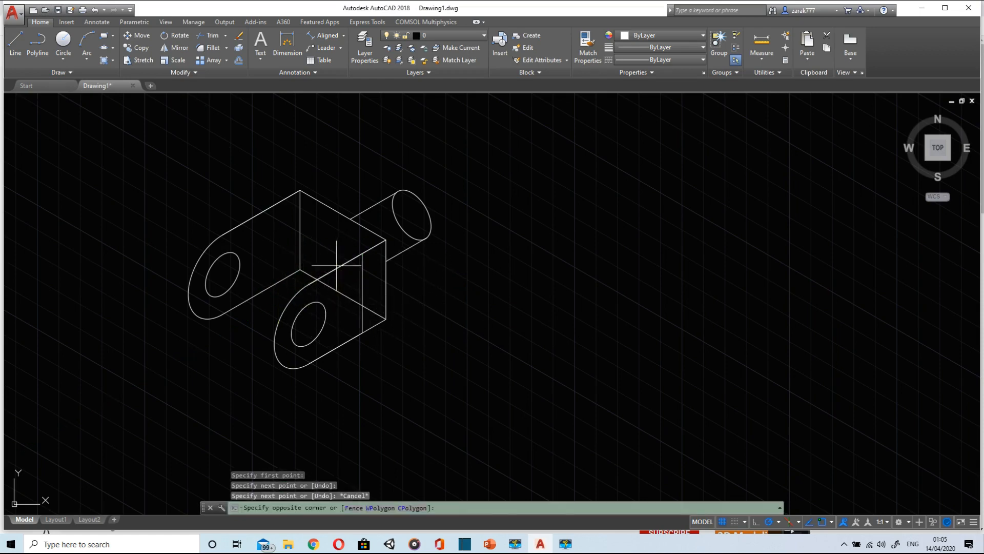
pyautogui.click(338, 270)
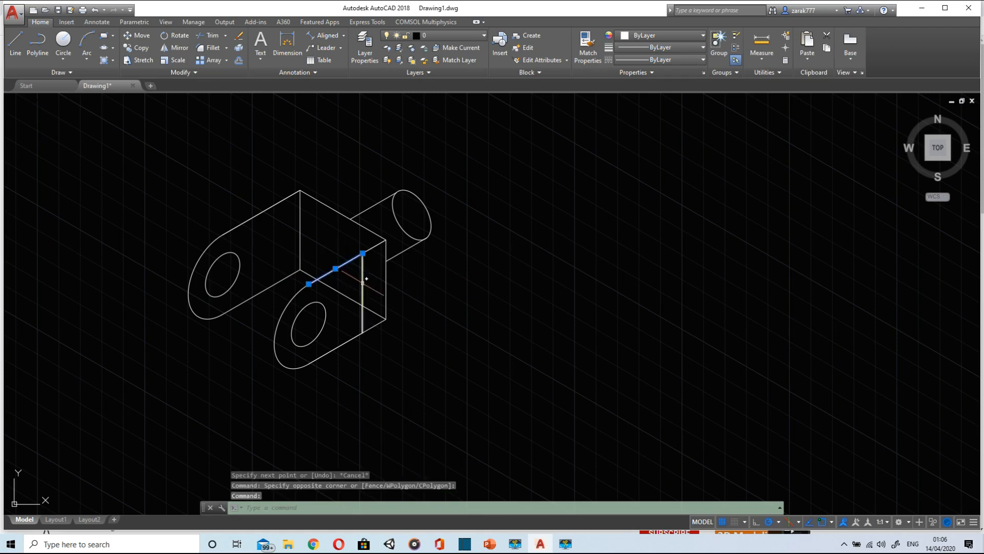
pyautogui.click(363, 280)
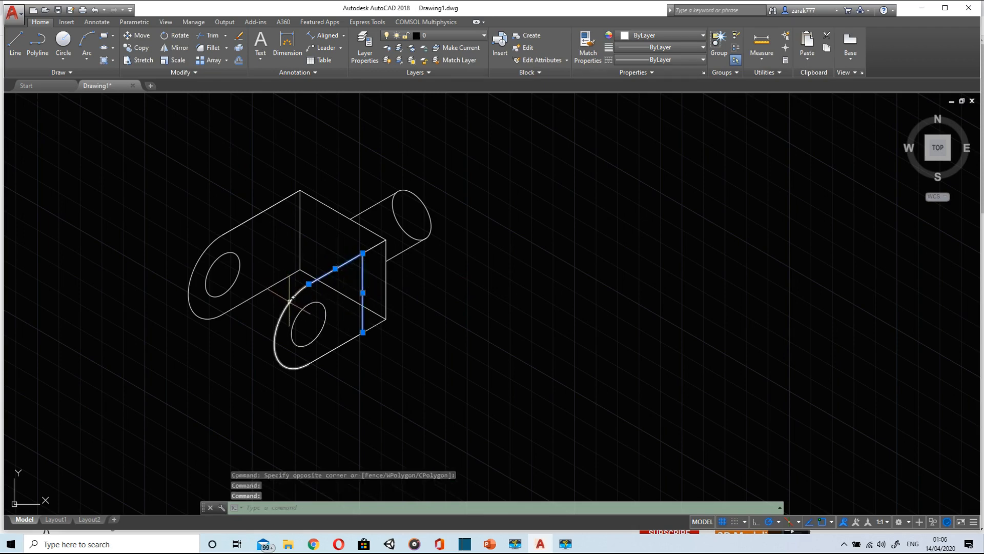
pyautogui.click(292, 299)
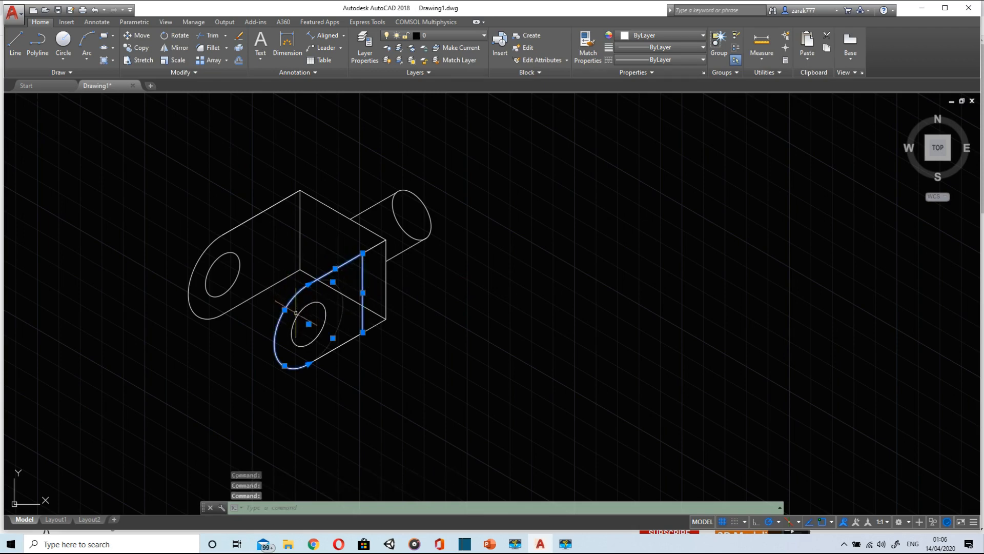
pyautogui.click(297, 344)
pyautogui.hotkey('ctrl', 'c')
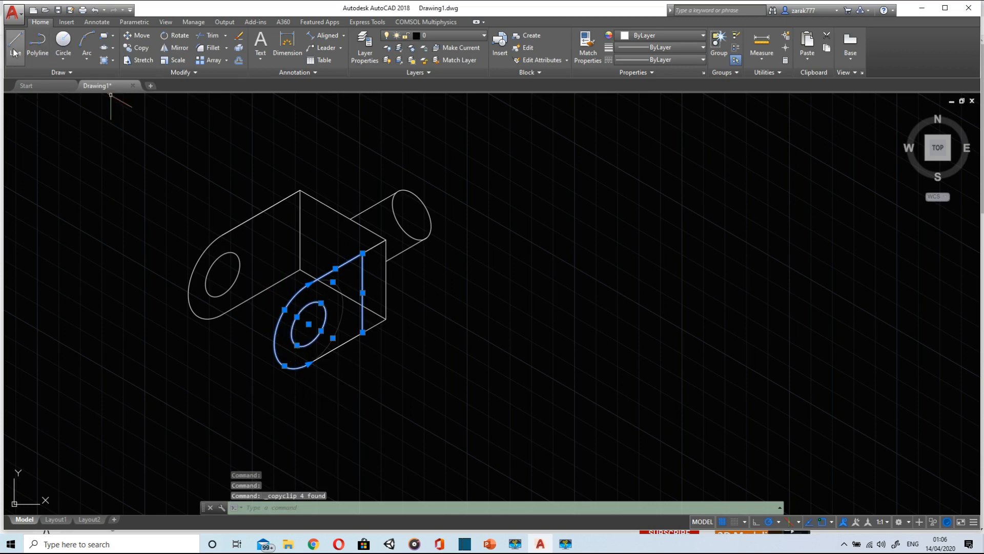
pyautogui.click(136, 47)
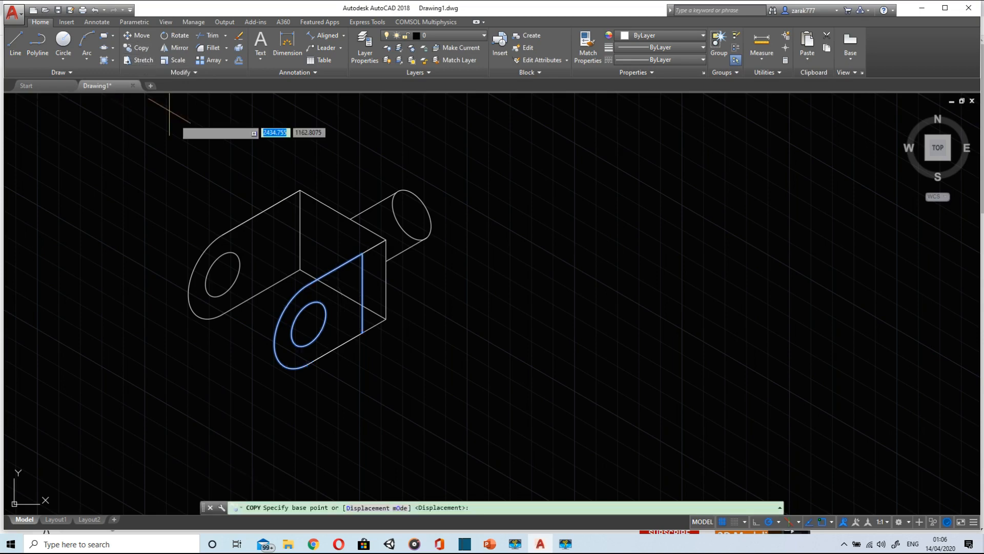
pyautogui.click(310, 323)
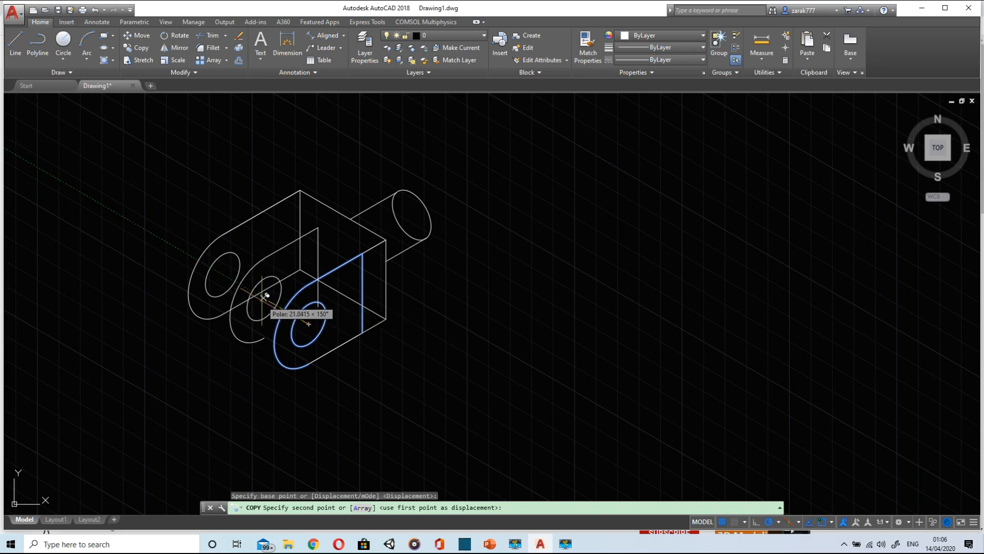
pyautogui.write('11')
pyautogui.press('Return')
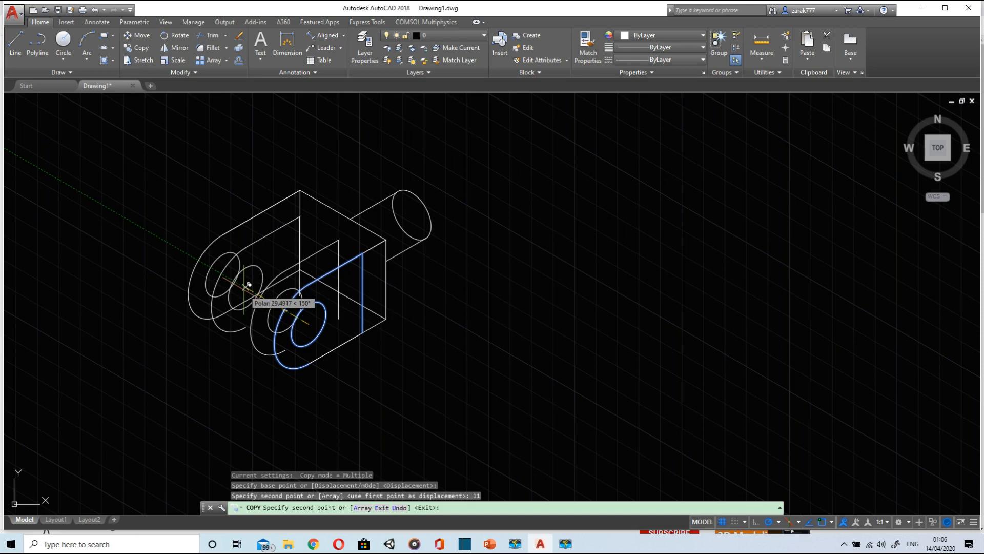
pyautogui.write('29')
pyautogui.press('Return')
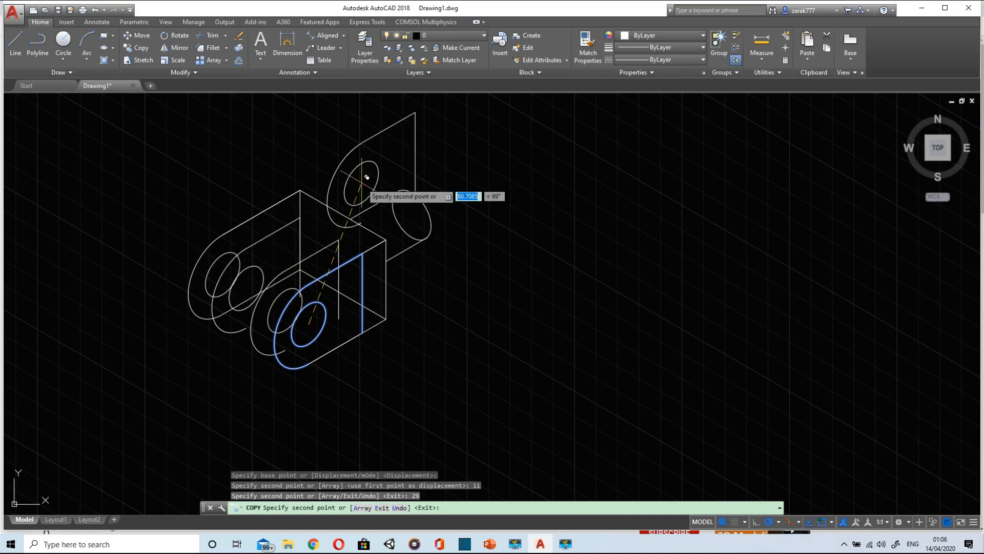
pyautogui.press('Escape')
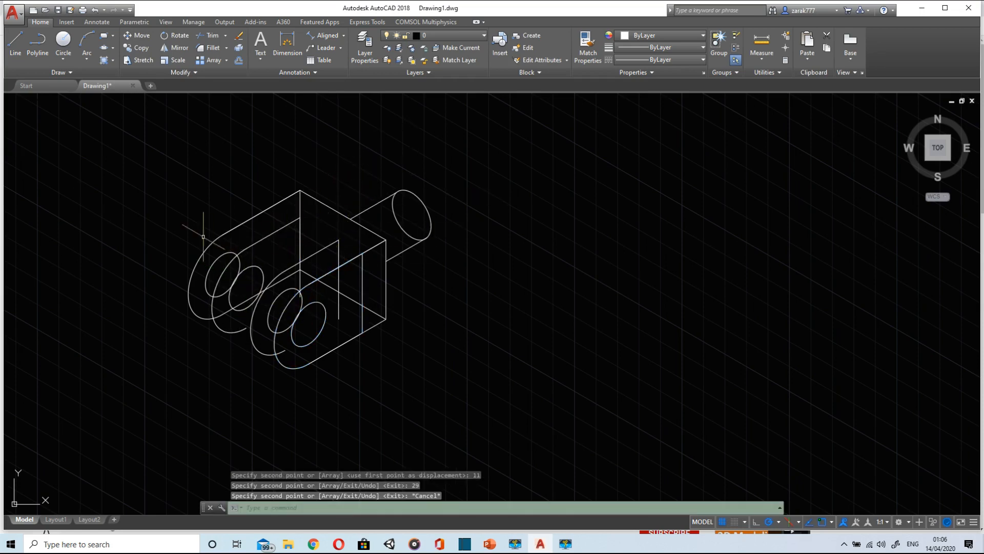
# - Draw an 11-long line from the nearer copied profile's upper corner to the front arm's inner vertical line
pyautogui.click(15, 43)
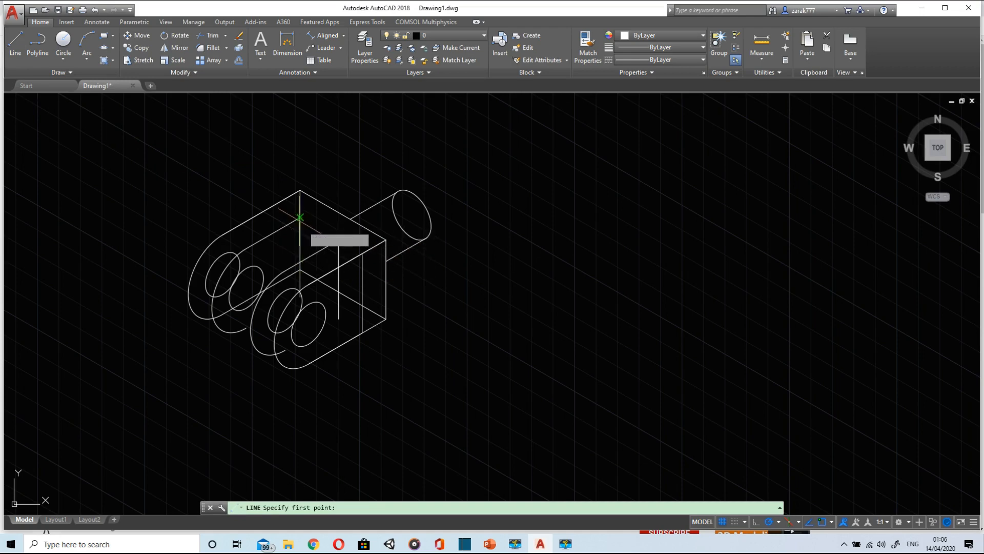
pyautogui.click(339, 239)
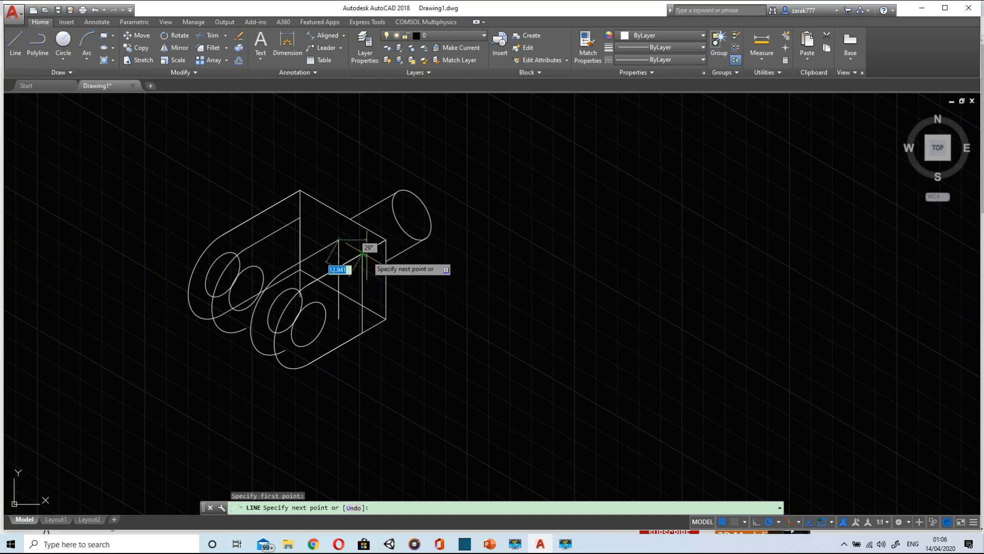
pyautogui.write('22')
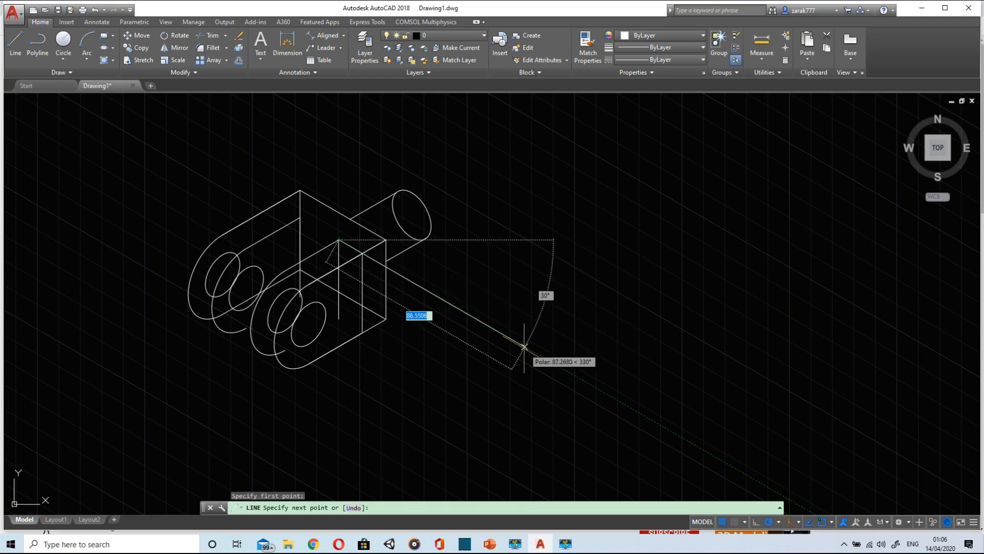
pyautogui.write('11')
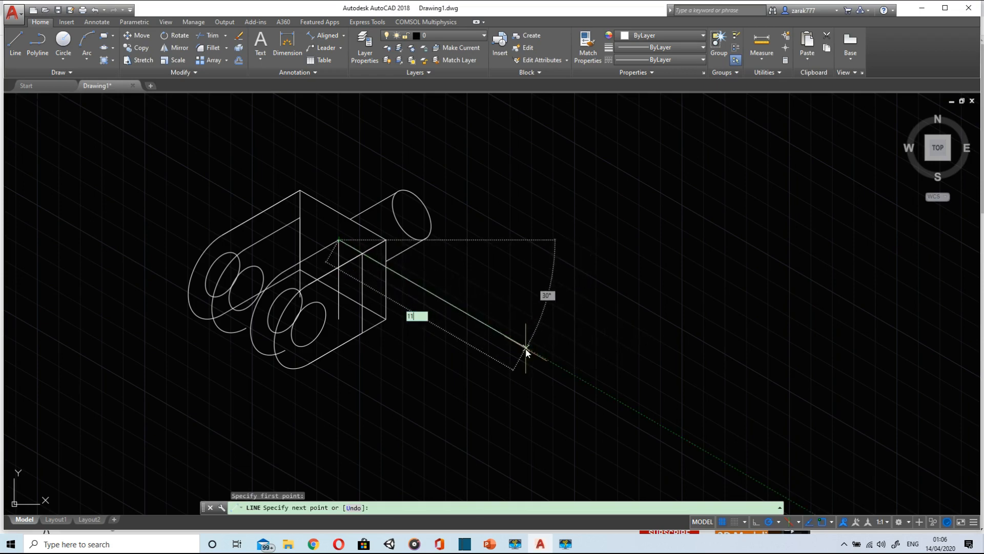
pyautogui.press('Return')
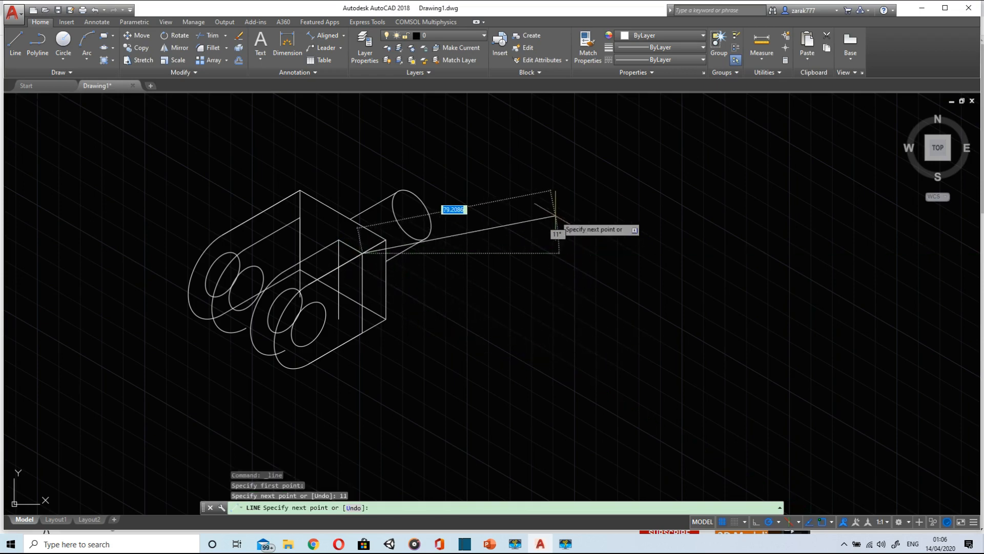
pyautogui.press('Escape')
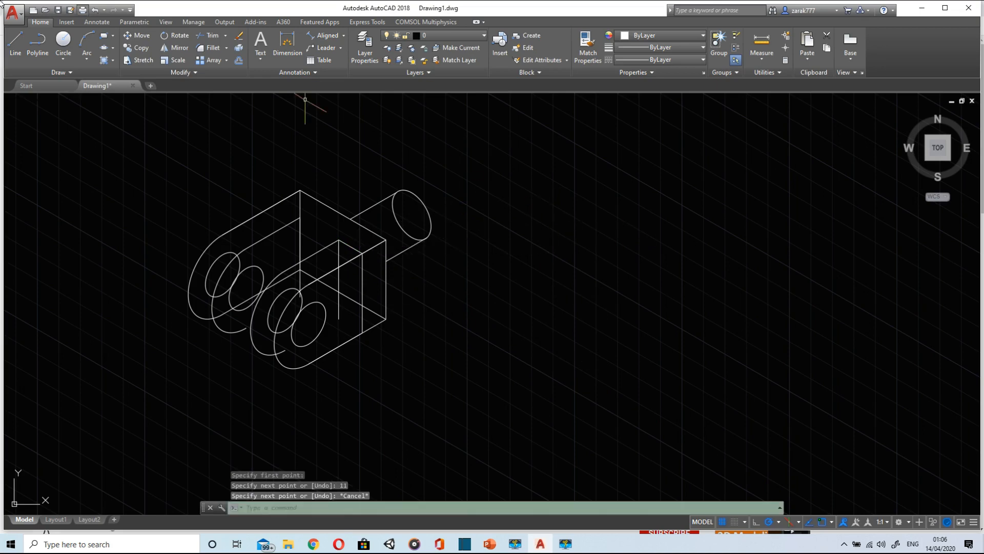
# - Draw an 11-long line at 150° from the farther copied profile's upper corner to the rear arm's upper edge
pyautogui.click(15, 42)
pyautogui.click(300, 218)
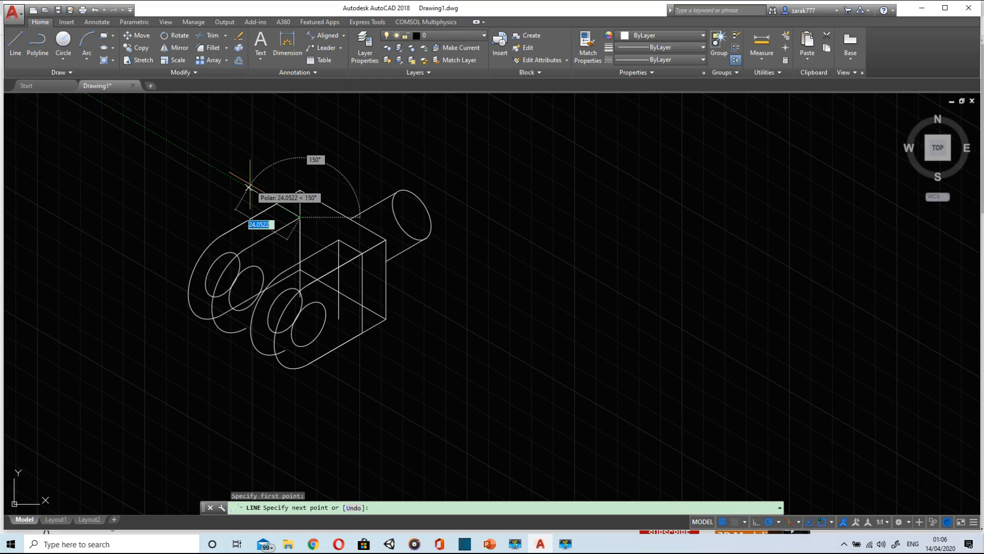
pyautogui.write('11')
pyautogui.press('Return')
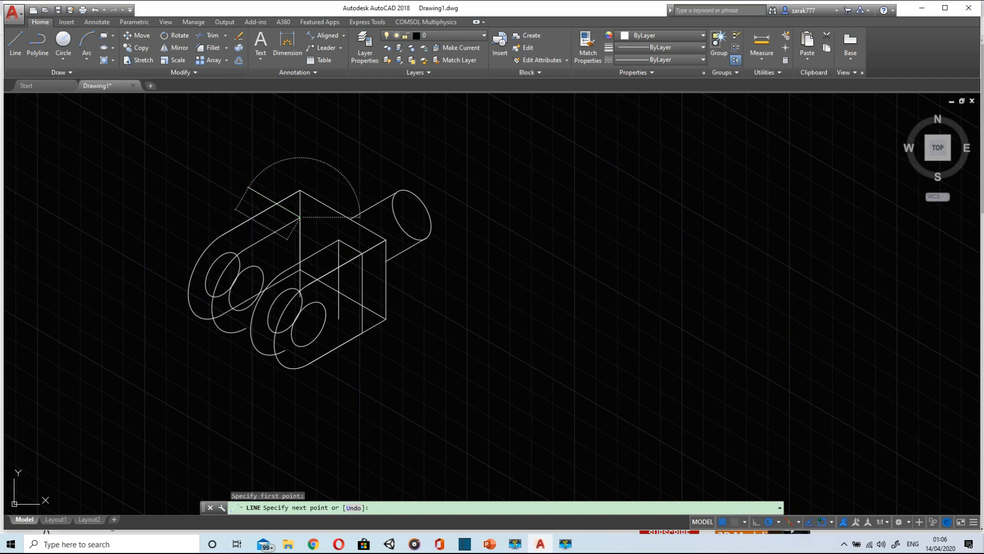
pyautogui.press('Escape')
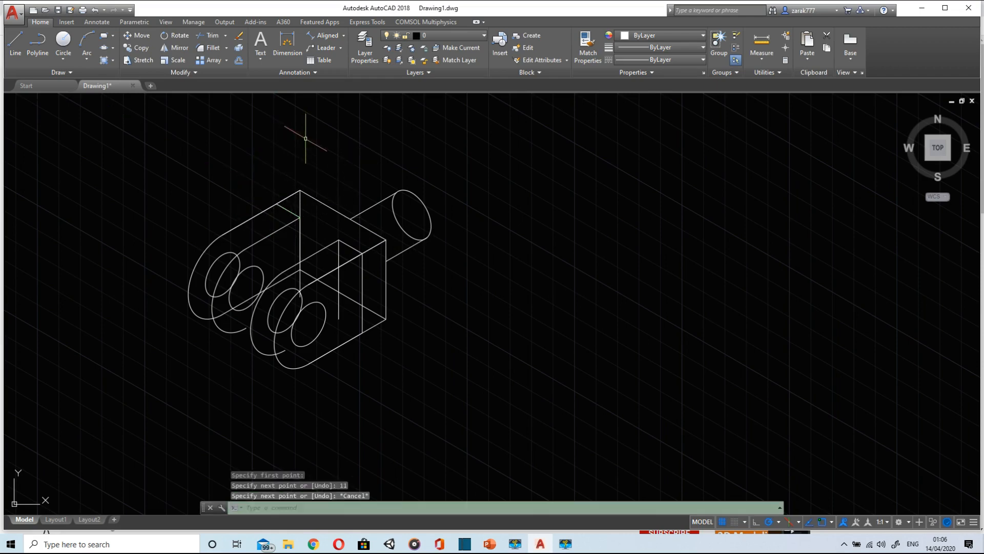
# - Draw a line joining the upper corners of the two copied arm profiles
pyautogui.click(15, 43)
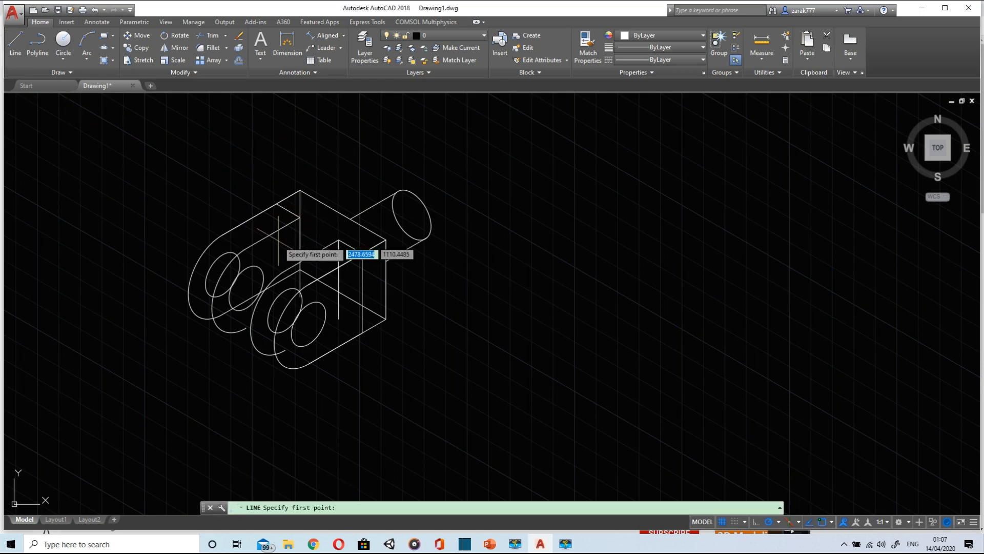
pyautogui.click(300, 218)
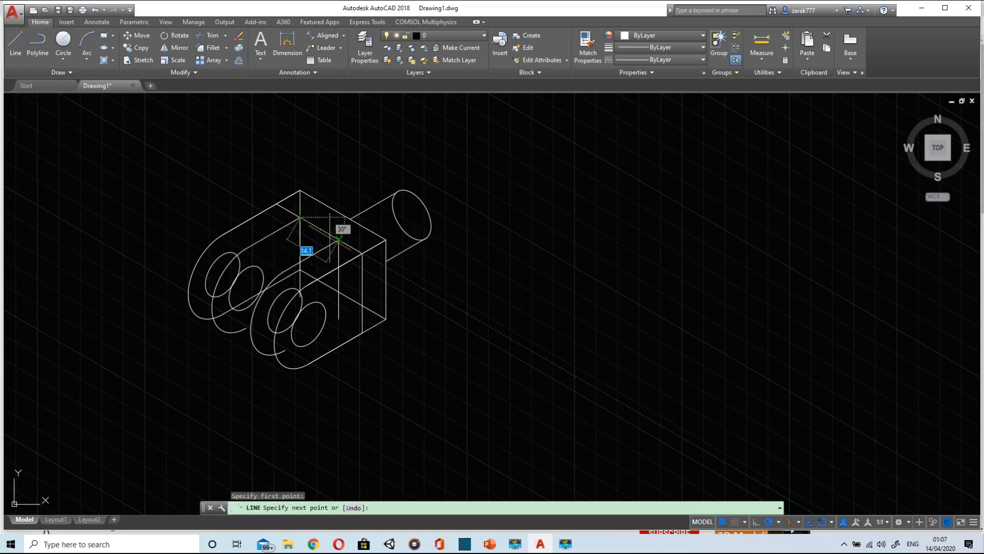
pyautogui.click(338, 239)
pyautogui.press('Escape')
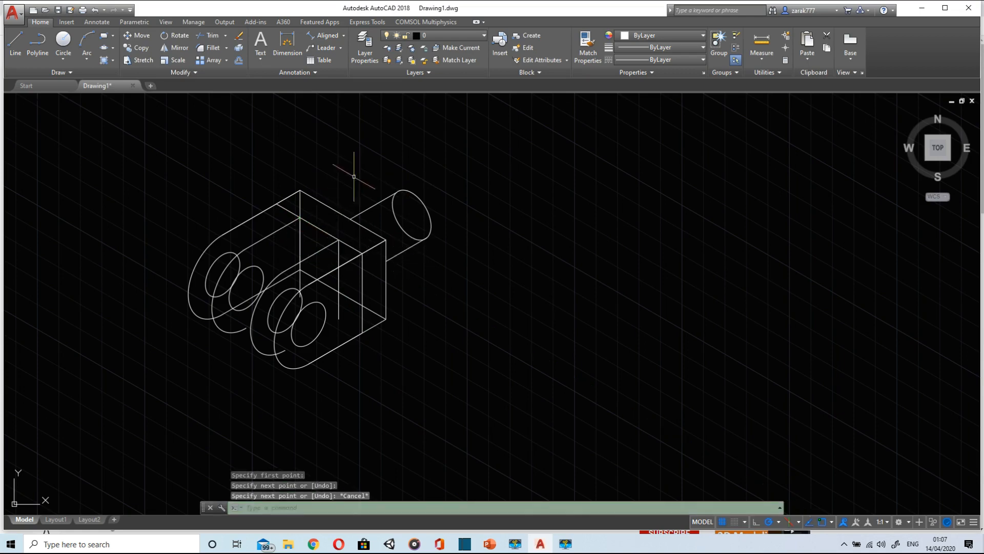
# - Erase the hole ellipse on the rear arm's outer face and that face's straight lower edge
pyautogui.scroll(2, 310, 213)
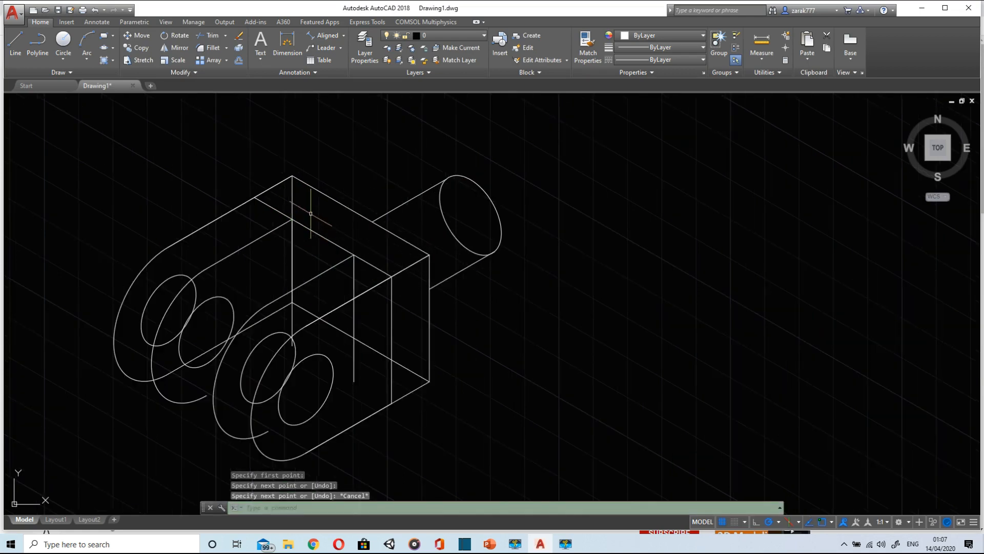
pyautogui.click(172, 277)
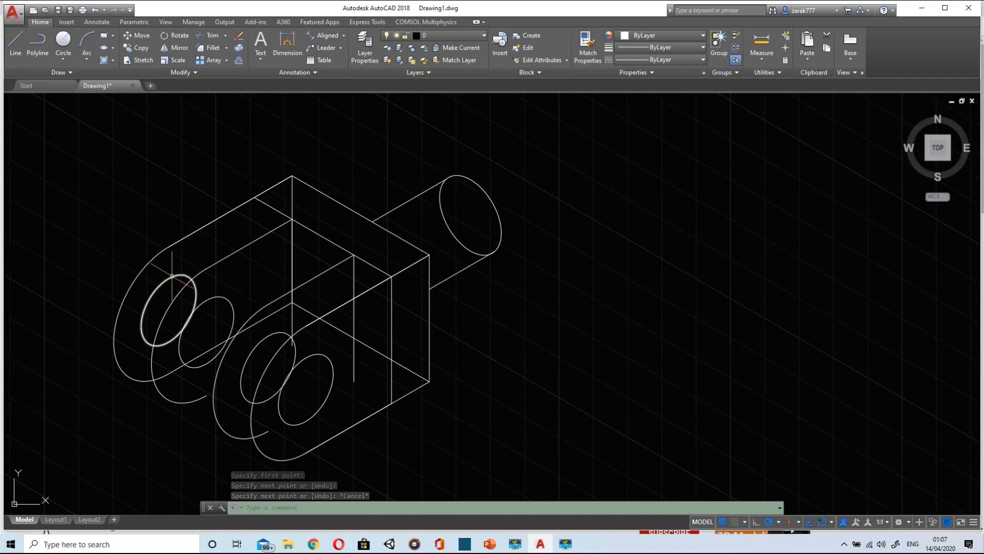
pyautogui.press('Delete')
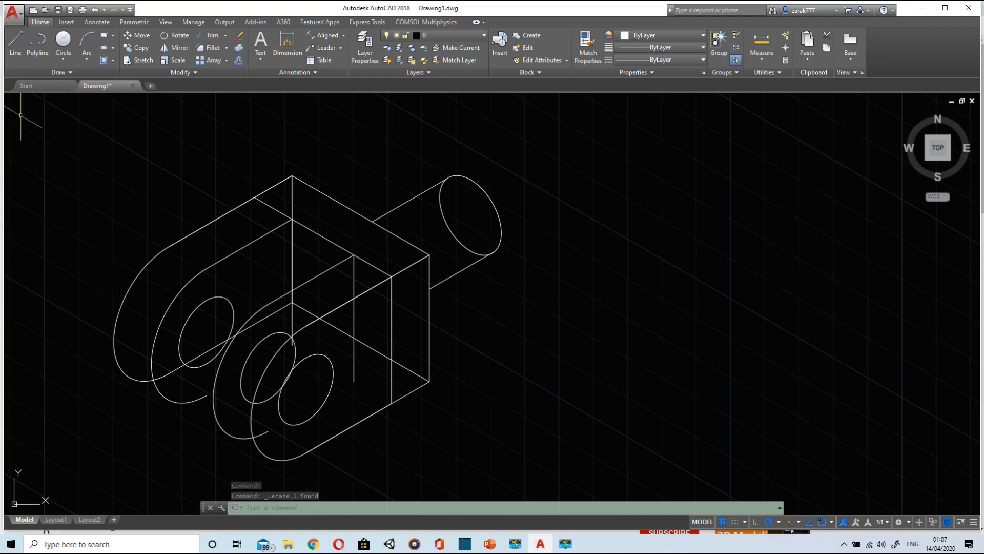
pyautogui.click(14, 53)
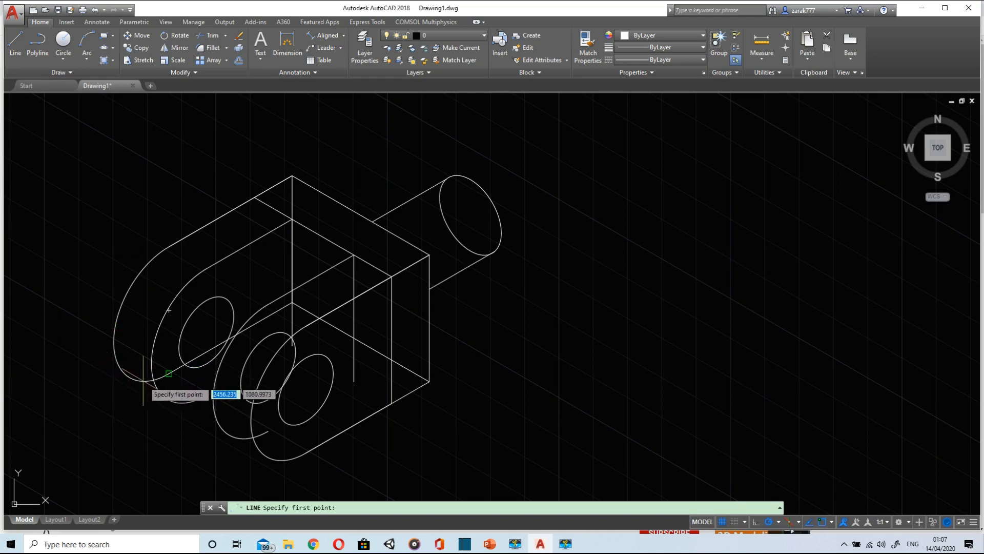
pyautogui.press('Escape')
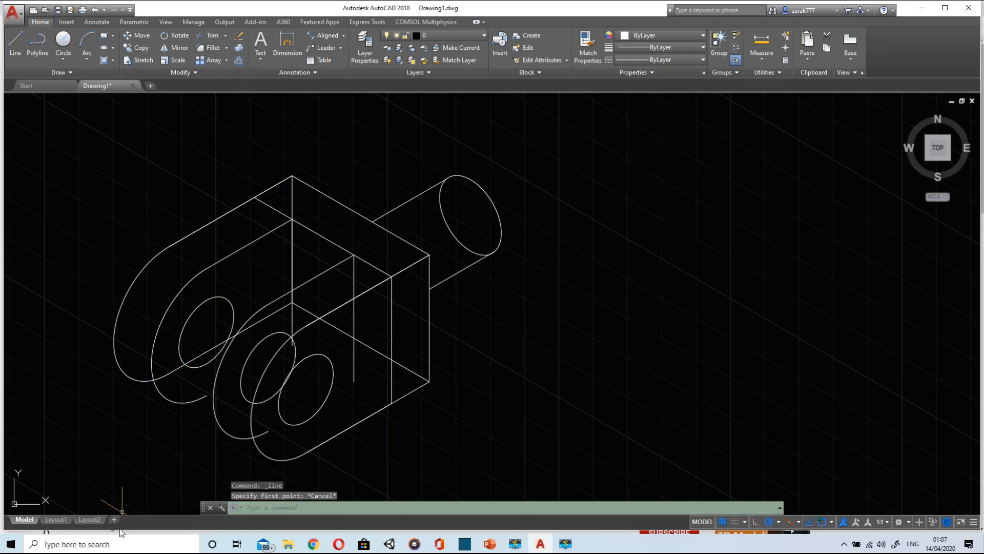
pyautogui.click(174, 370)
pyautogui.press('Delete')
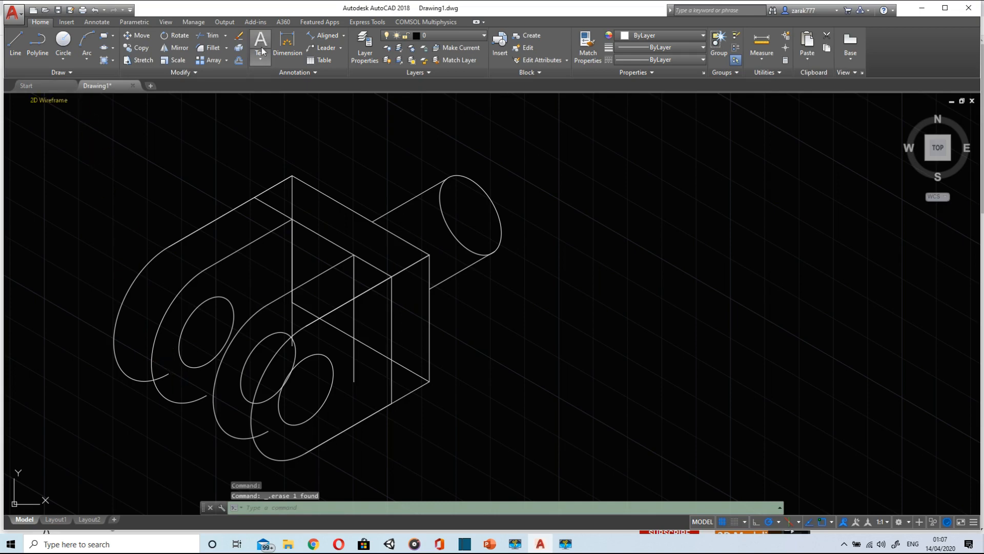
# - Trim the hidden end of the rear arm's outer arc, using that arm's inner-face arc as the cutting edge
pyautogui.write('tr')
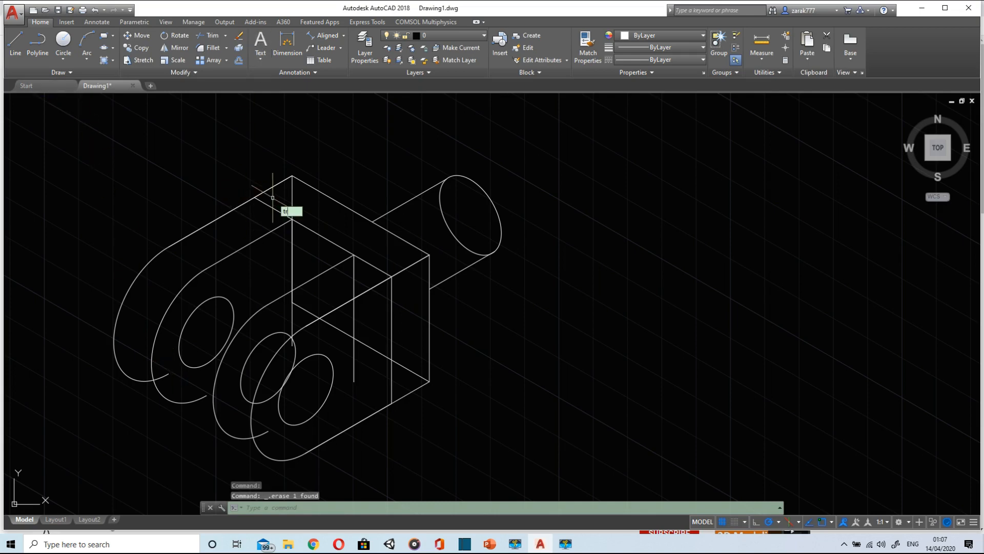
pyautogui.write('i')
pyautogui.press('Return')
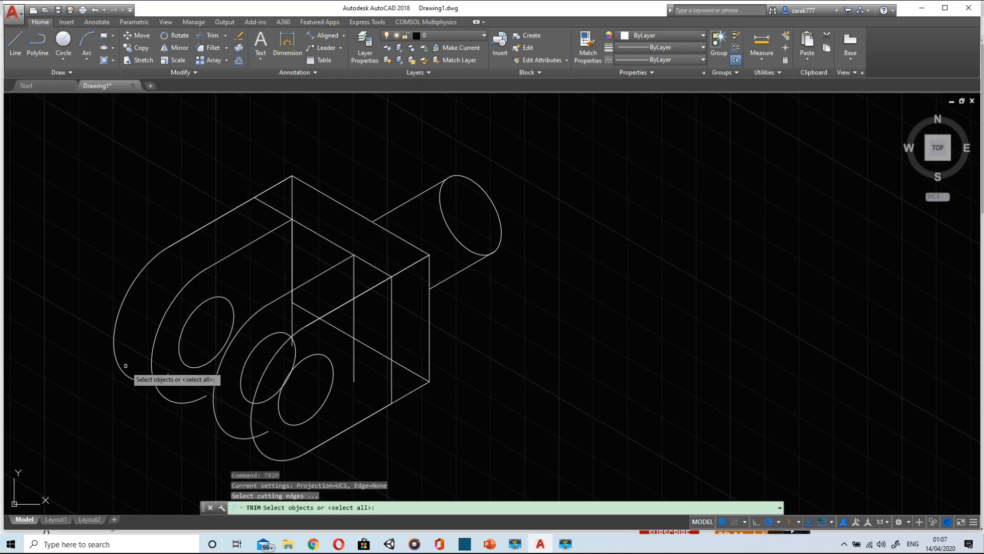
pyautogui.click(152, 355)
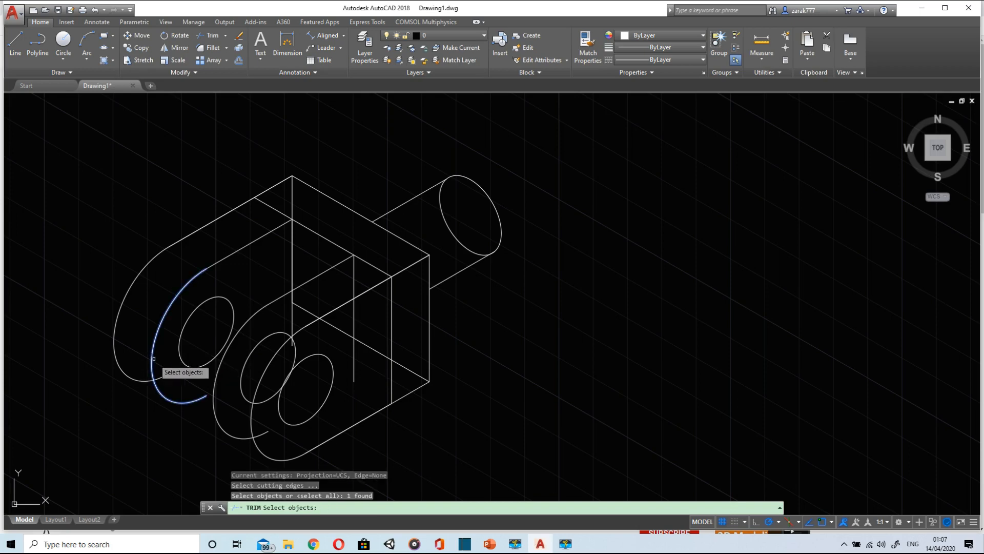
pyautogui.press('Return')
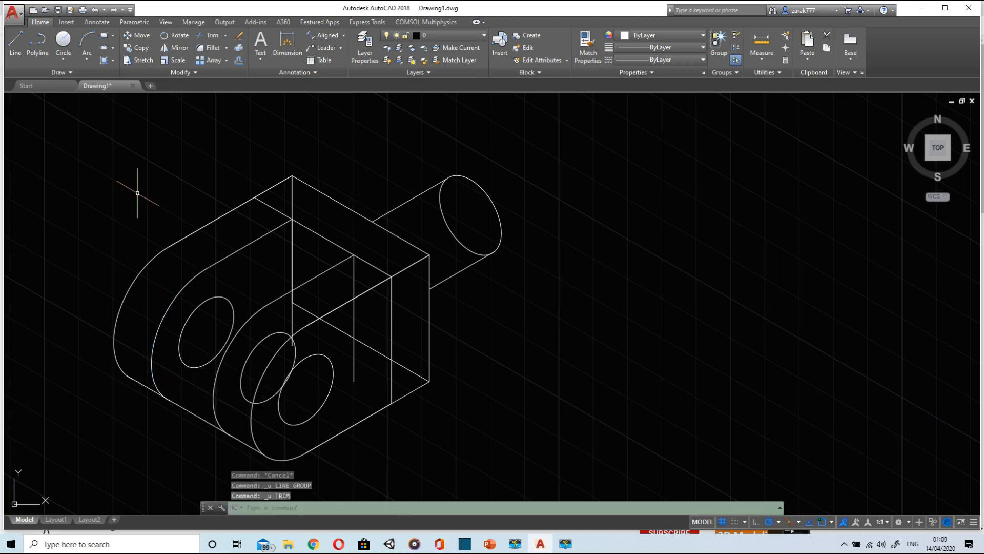
# - Undo the last trim and draw a short line continuing the rear arm's inner-face arc end toward the front arm
pyautogui.hotkey('ctrl', 'z')
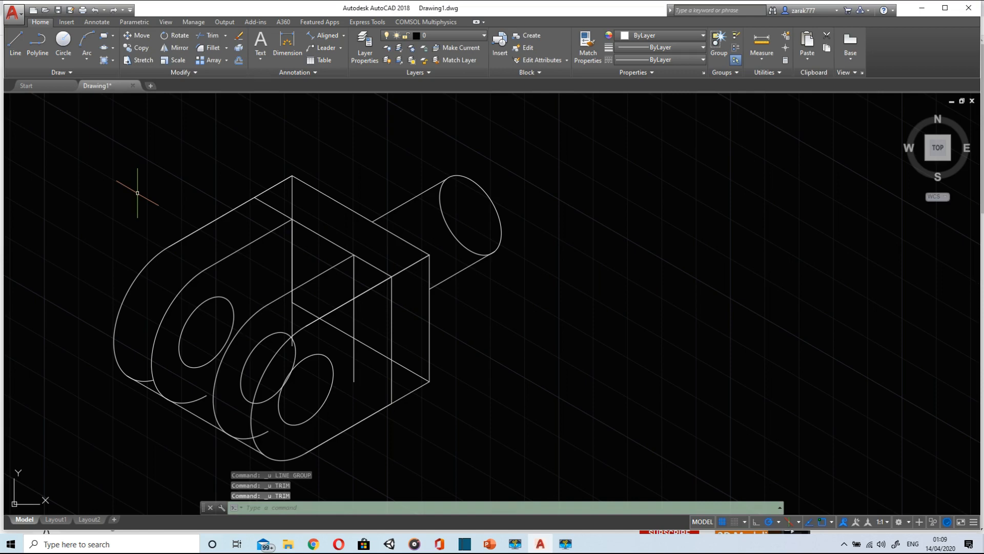
pyautogui.click(16, 41)
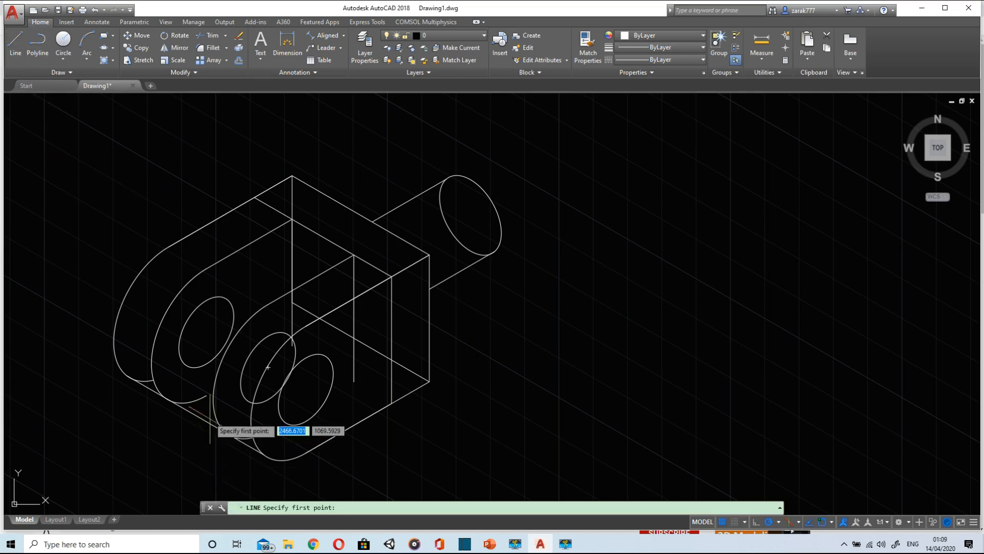
pyautogui.click(206, 394)
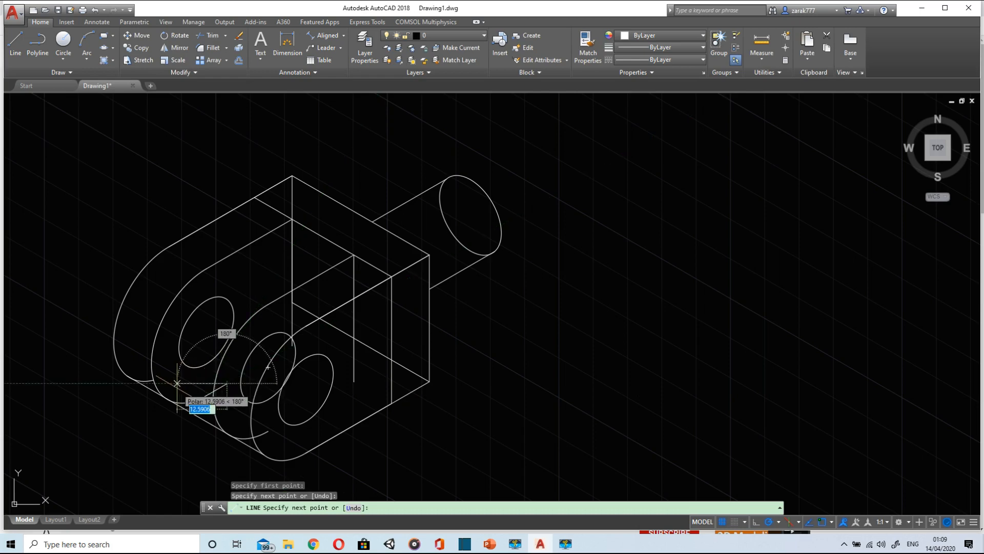
pyautogui.press('Escape')
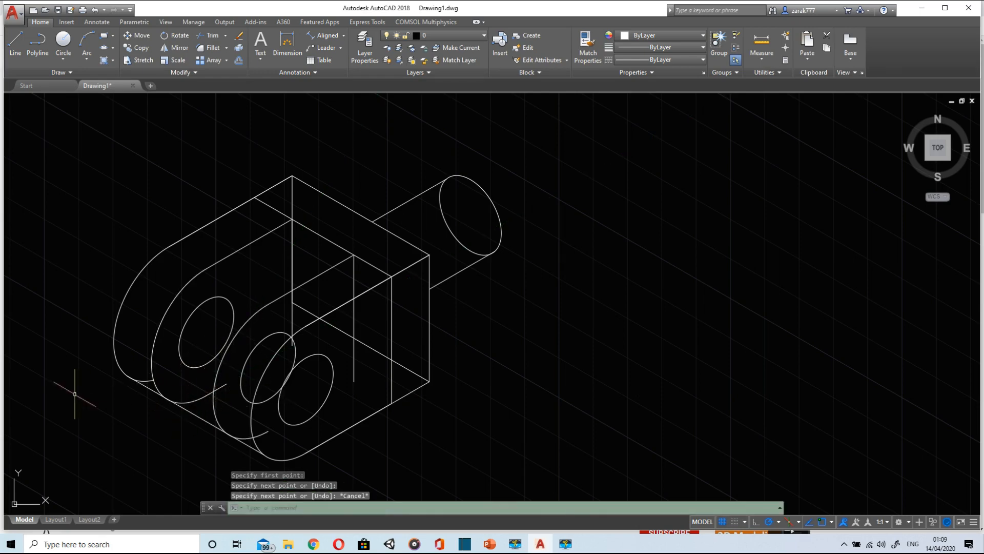
# - Trim the short lower line of the rear arm where it passes behind the front arm's inner-face arc
pyautogui.press('Return')
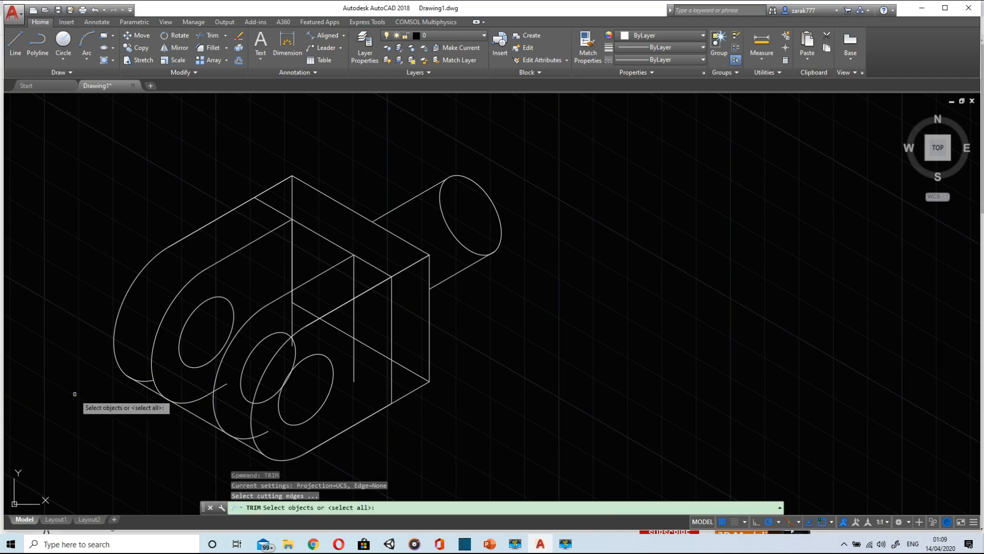
pyautogui.click(217, 388)
pyautogui.press('Return')
pyautogui.click(218, 389)
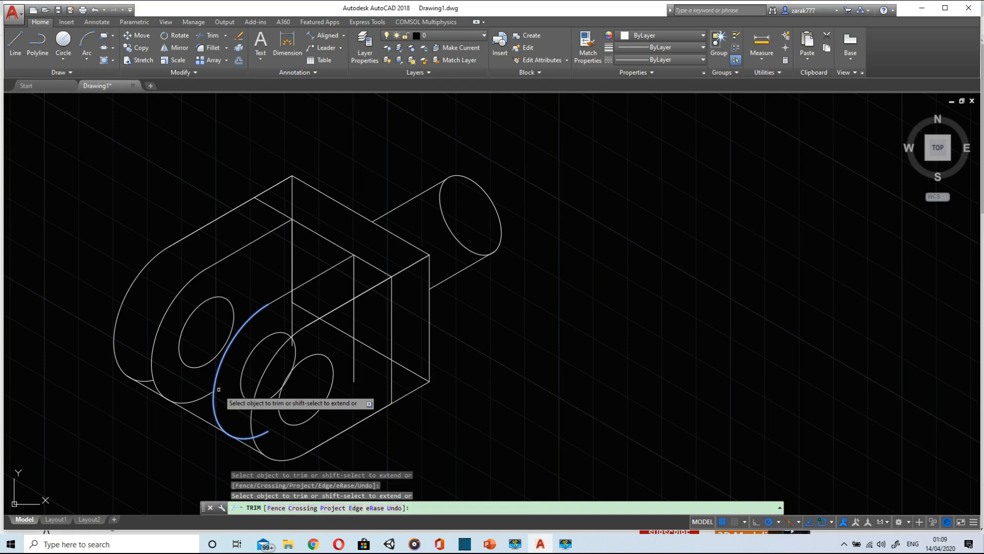
pyautogui.press('Escape')
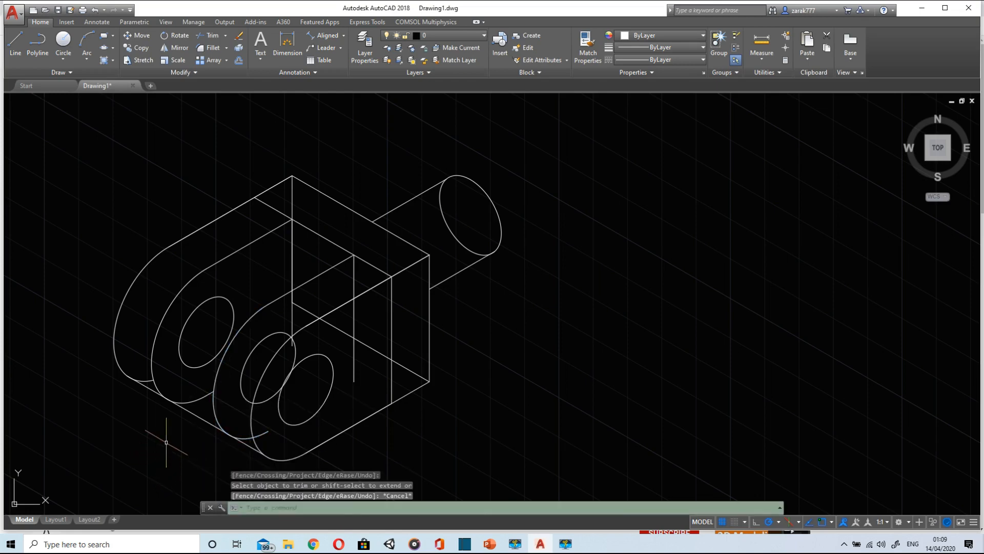
# - Trim the long lower tangent line between the two arms, using both inner-face arcs as cutting edges
pyautogui.write('tr')
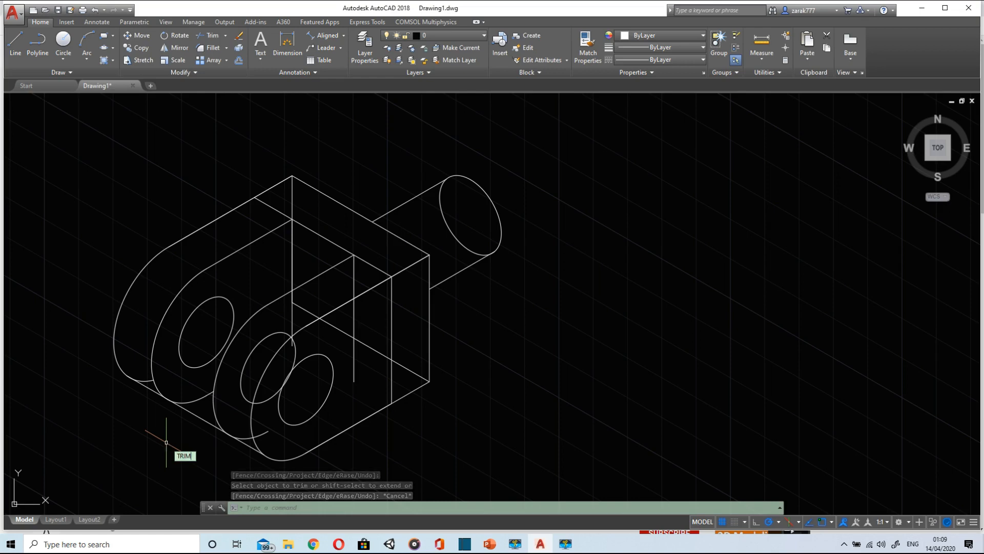
pyautogui.press('Return')
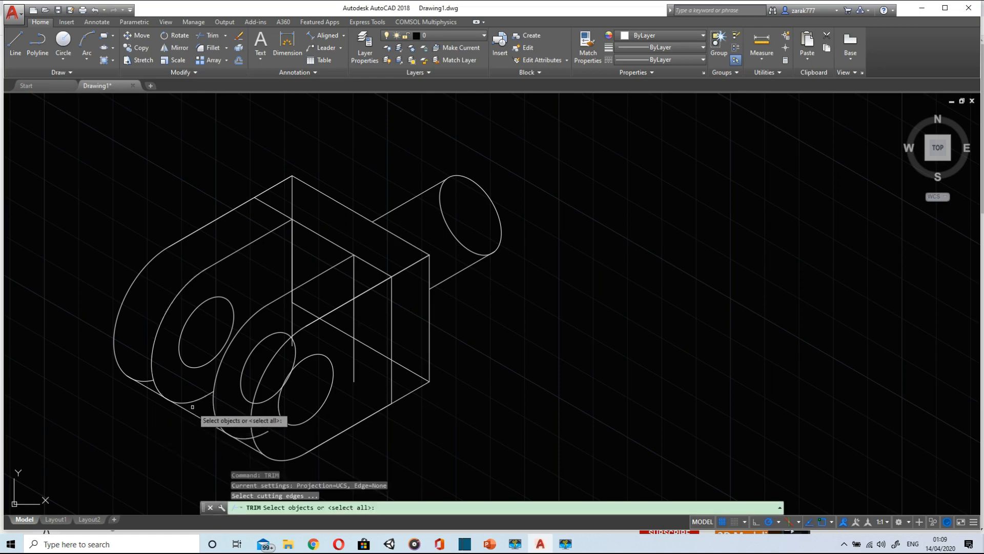
pyautogui.click(195, 405)
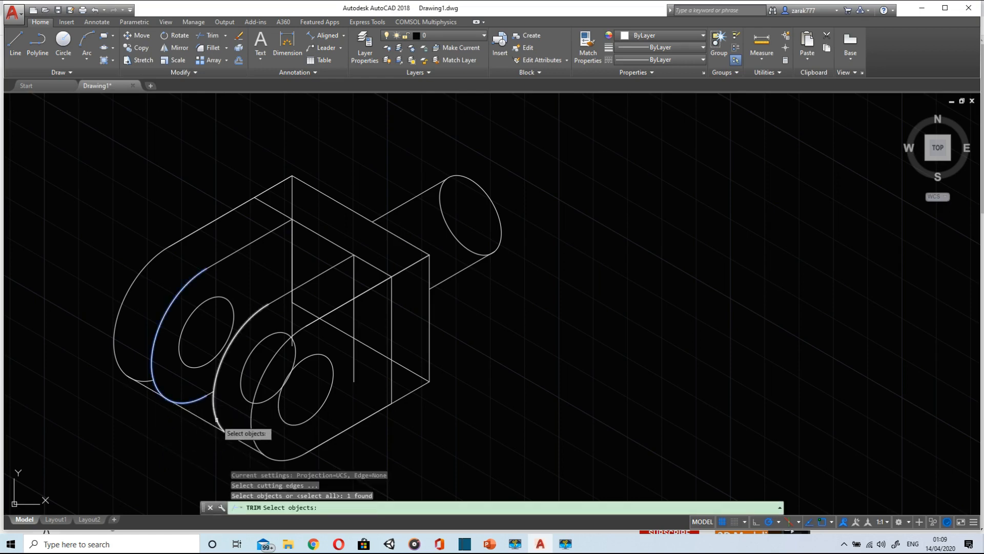
pyautogui.click(217, 418)
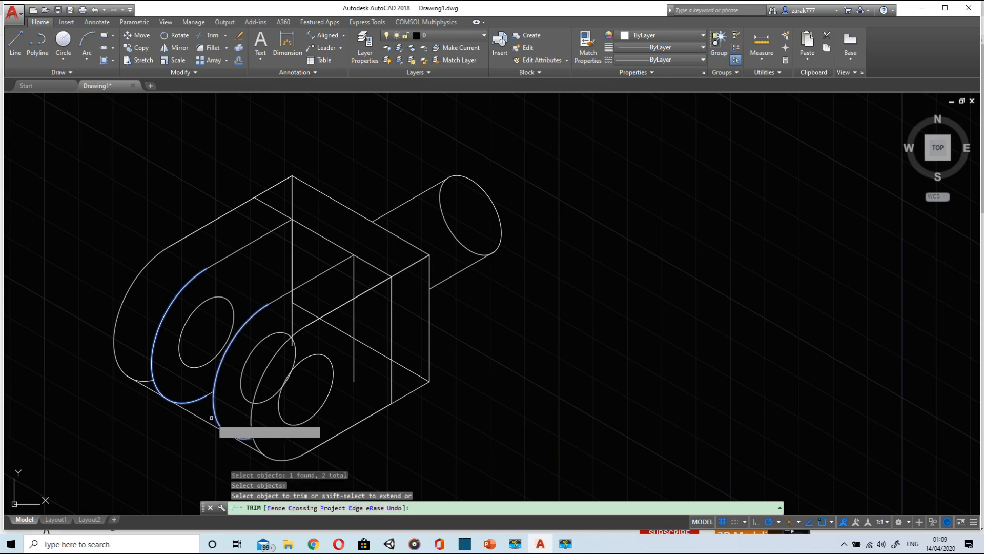
pyautogui.press('Return')
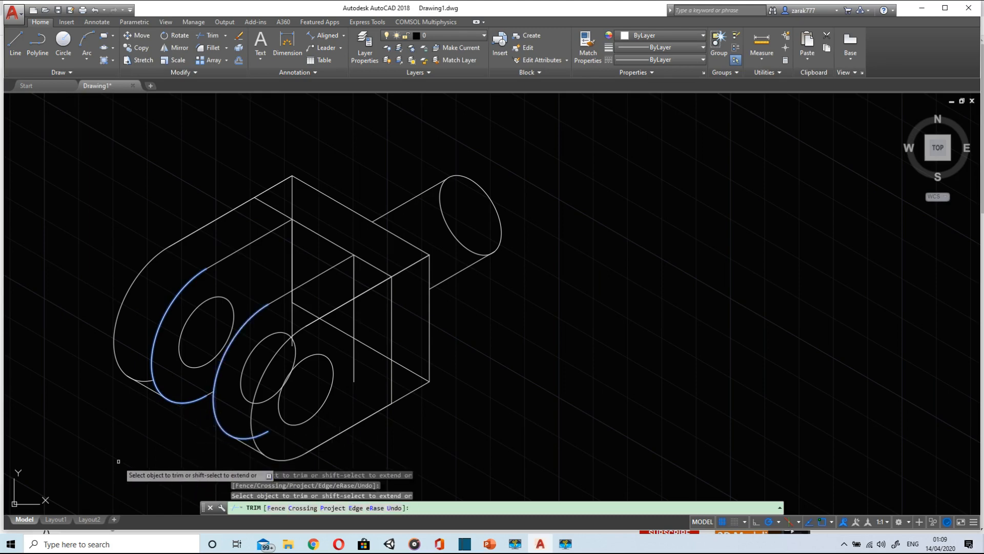
pyautogui.press('Escape')
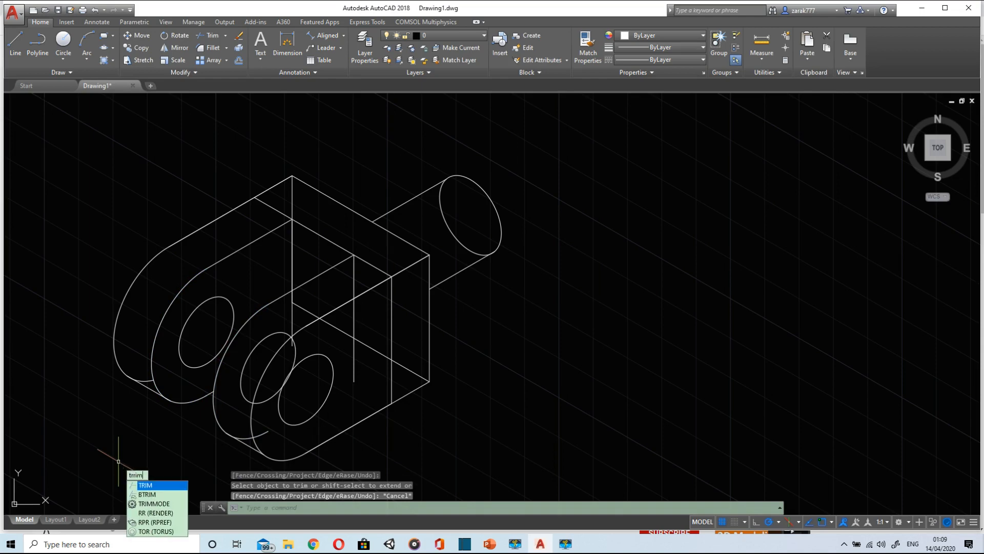
# - Trim the leftover arc ends behind both arms' lower tangent edges and erase the hole ellipse on the front arm's inner face
pyautogui.press('Return')
pyautogui.click(148, 389)
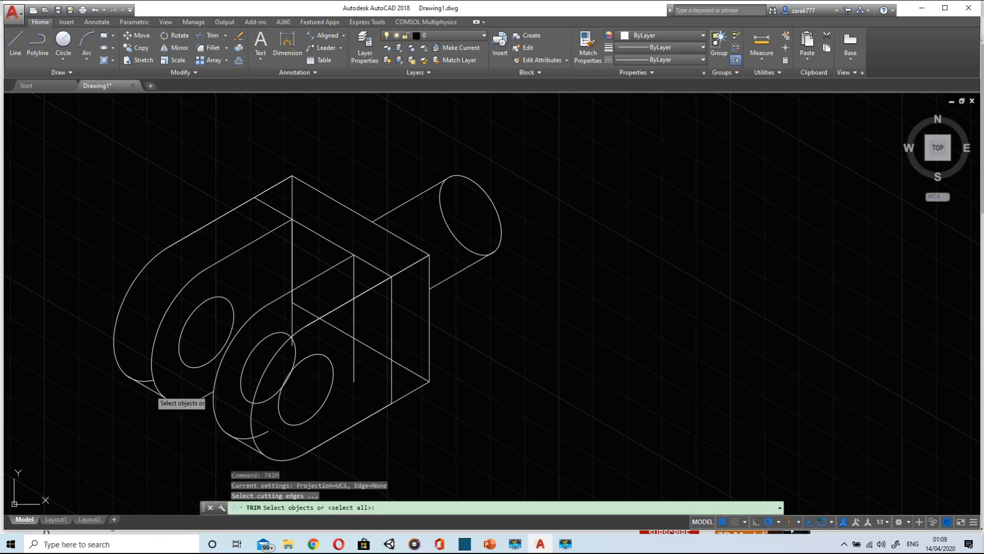
pyautogui.click(250, 447)
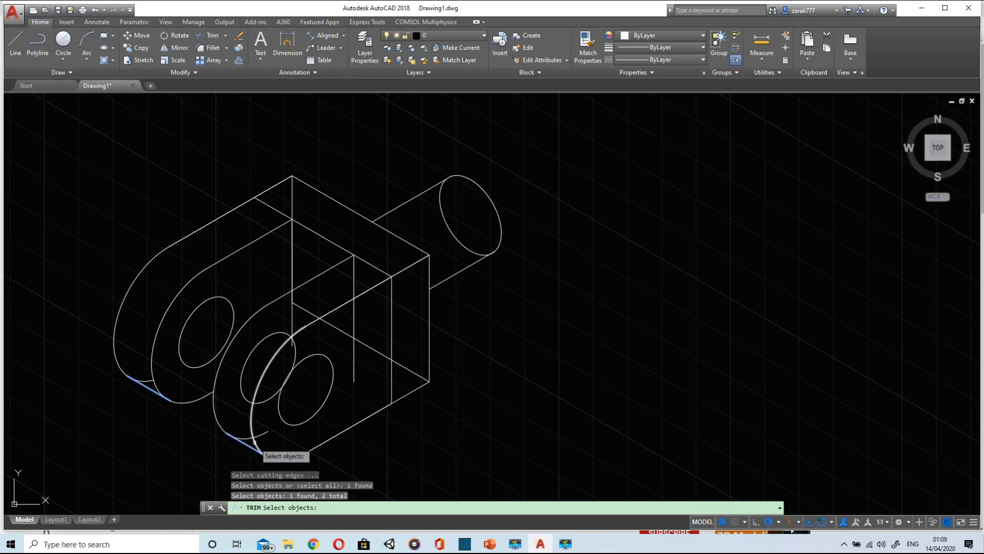
pyautogui.click(257, 442)
pyautogui.press('Return')
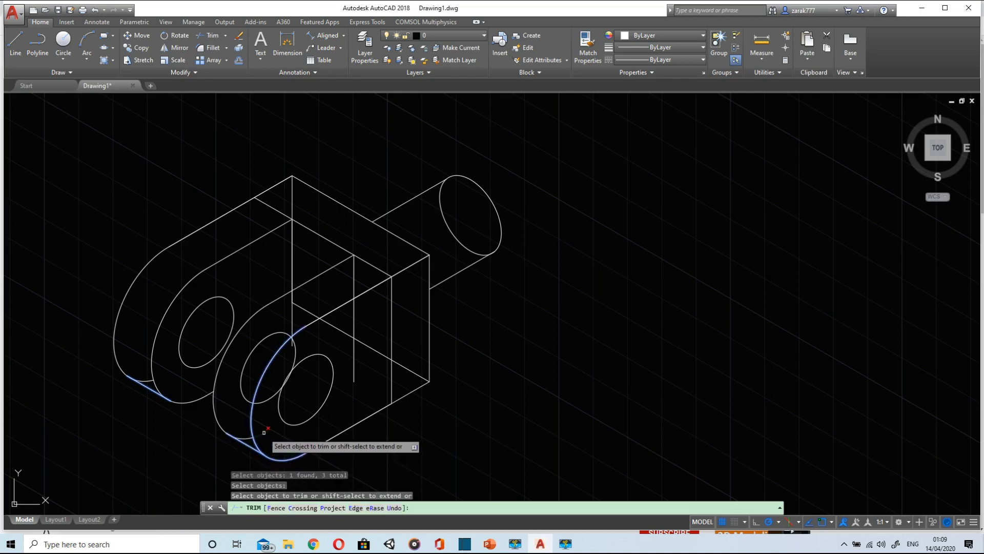
pyautogui.click(264, 433)
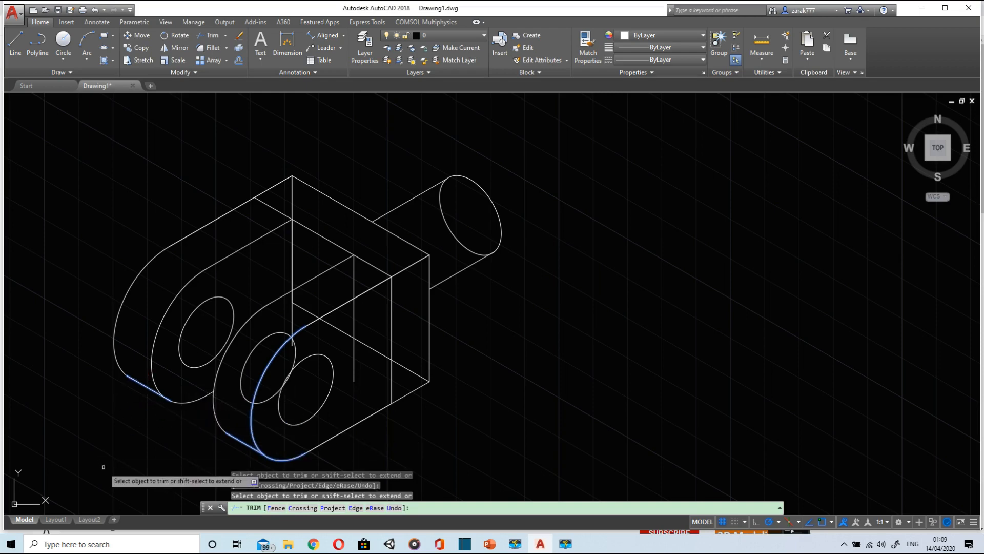
pyautogui.press('Escape')
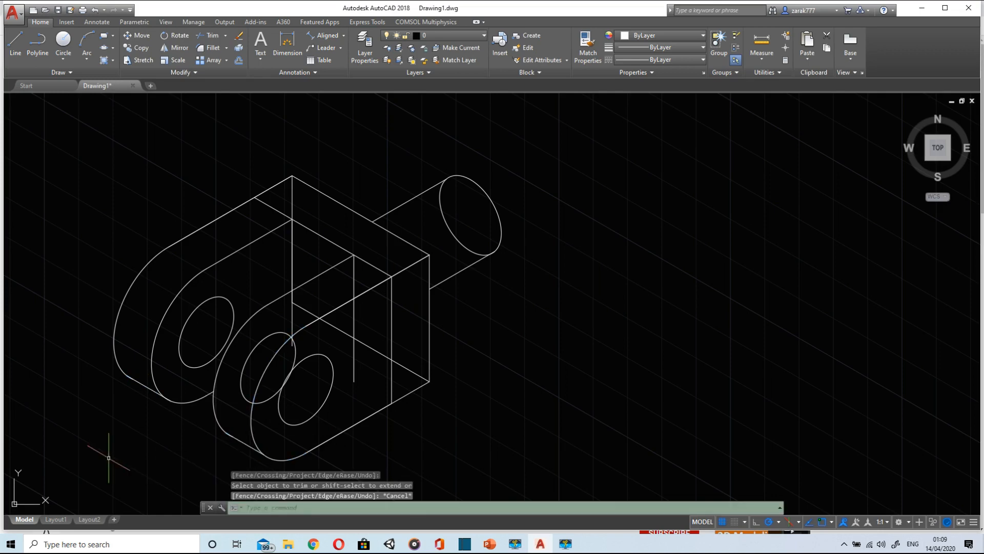
pyautogui.click(242, 369)
pyautogui.press('Delete')
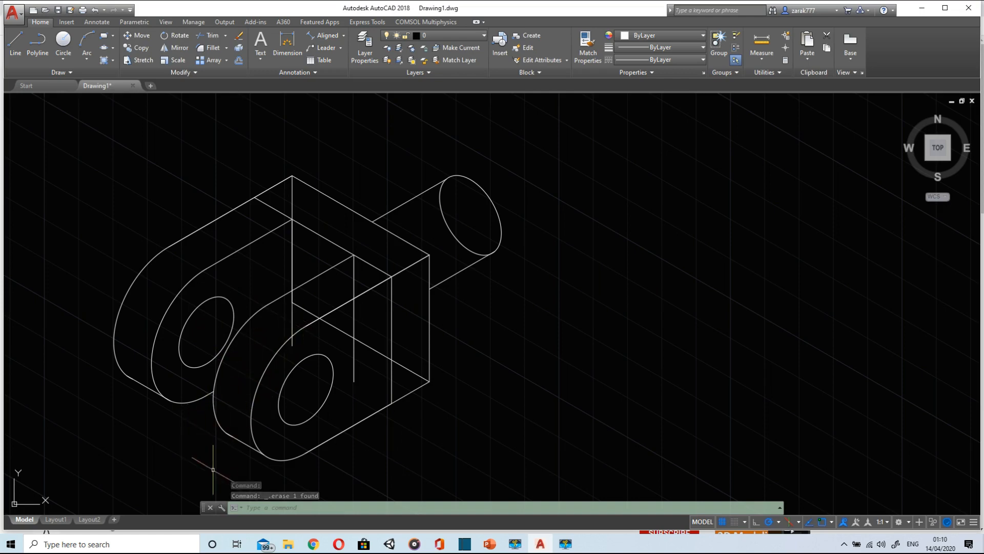
# - Trim the three vertical lines where they extend below the block's diagonal lower edge
pyautogui.write('trim')
pyautogui.press('Return')
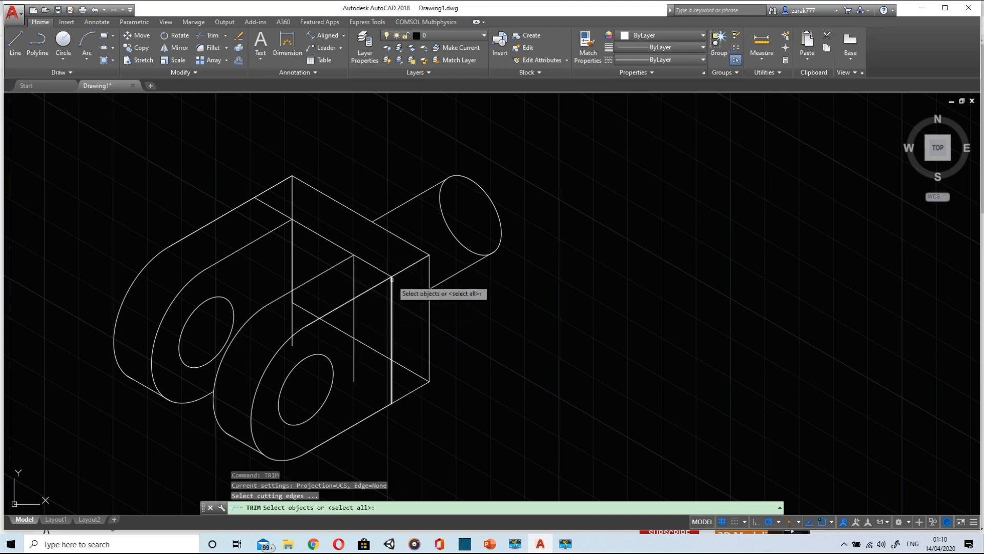
pyautogui.click(409, 366)
pyautogui.click(408, 366)
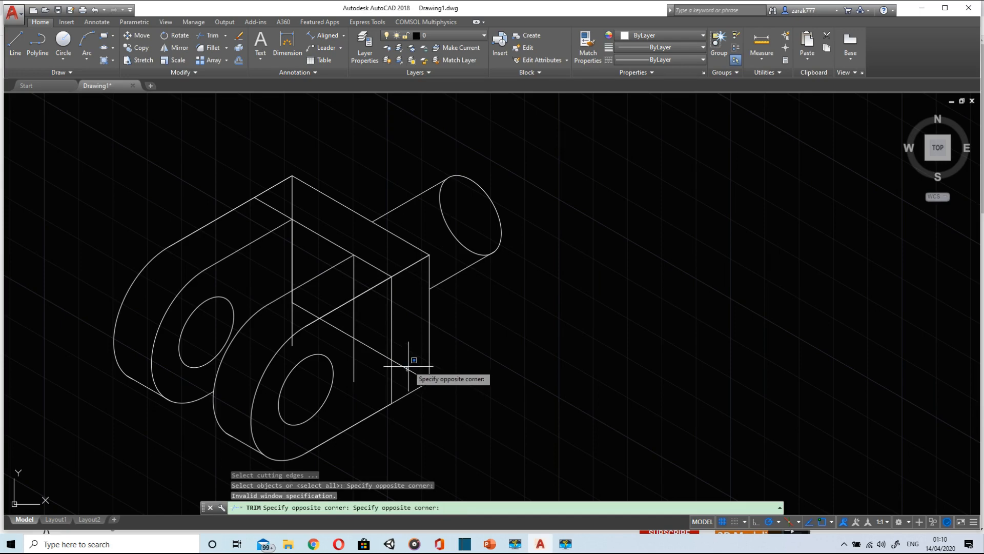
pyautogui.click(406, 371)
pyautogui.press('Return')
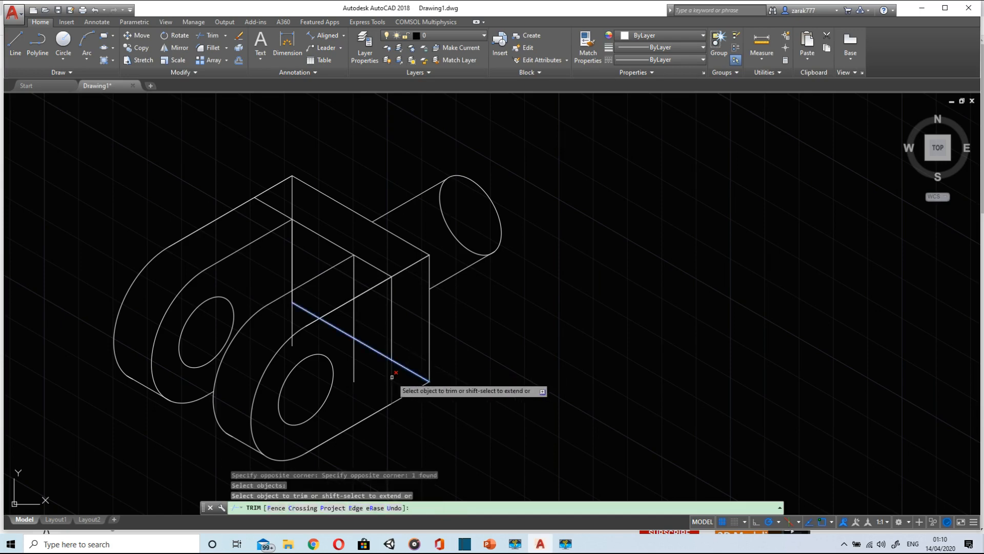
pyautogui.click(393, 376)
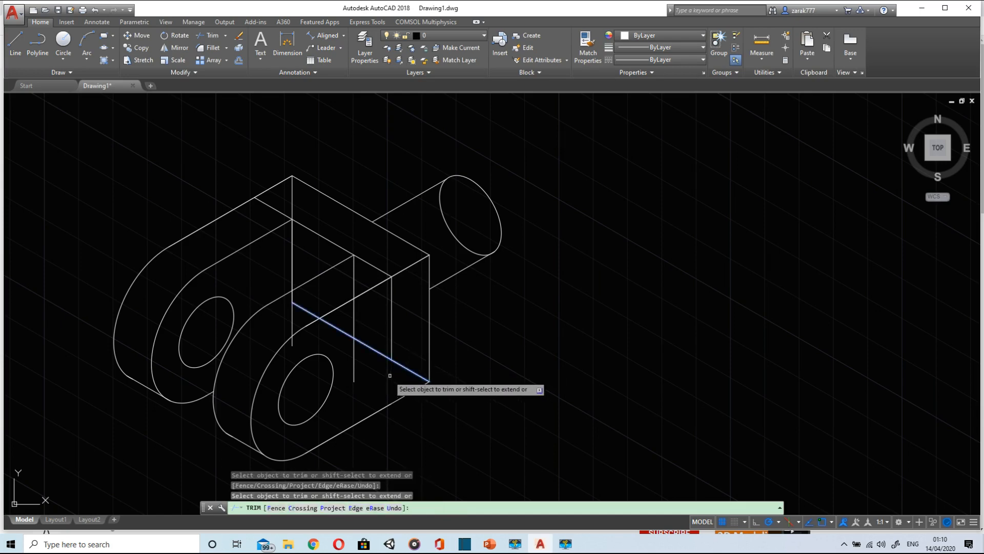
pyautogui.click(354, 364)
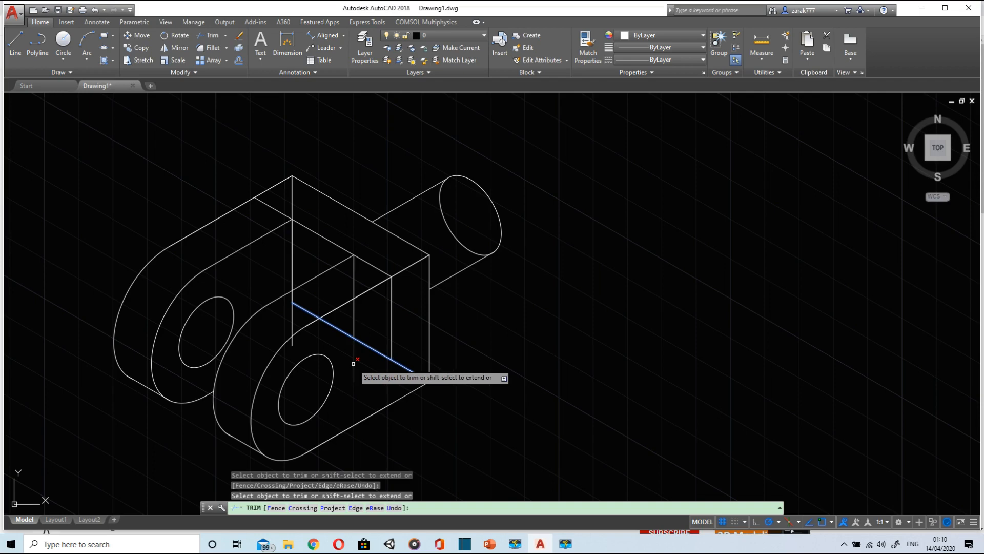
pyautogui.click(293, 323)
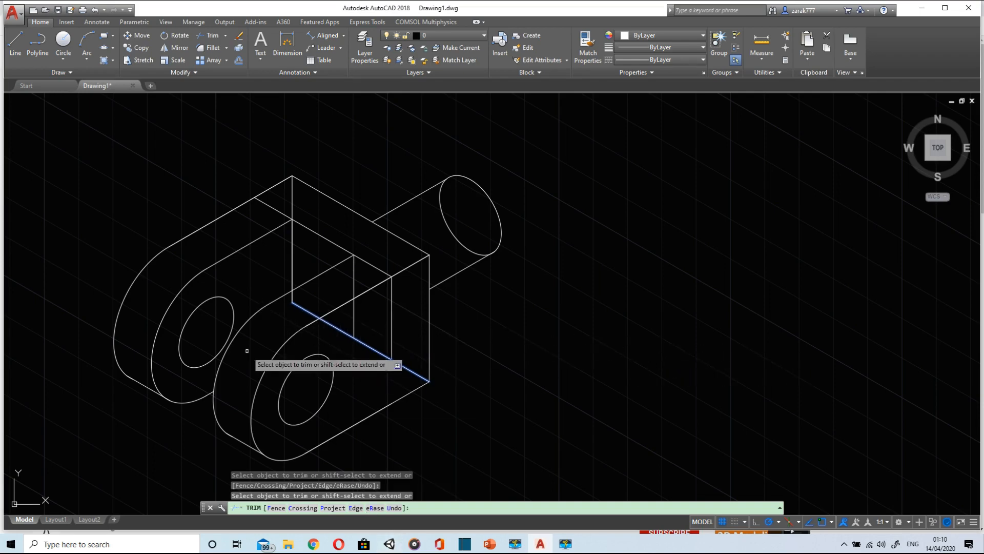
pyautogui.press('Escape')
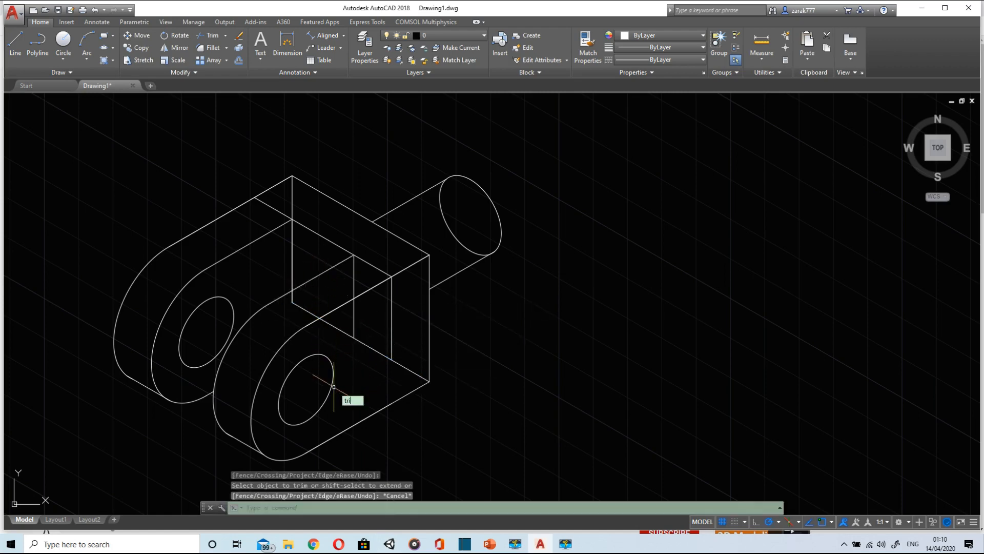
# - Trim the rear arm's inner vertical line below the upper edge of the front arm's inner face
pyautogui.press('Return')
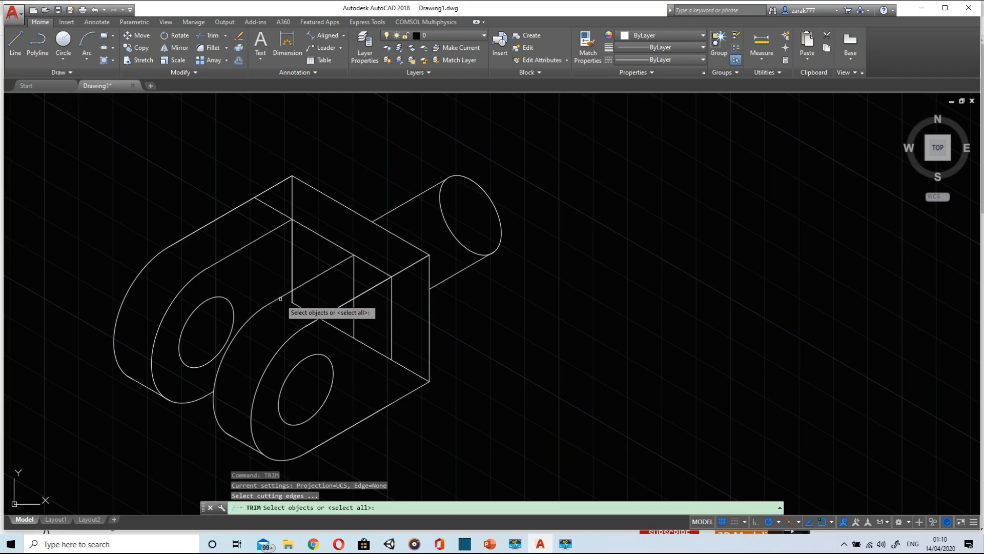
pyautogui.click(280, 297)
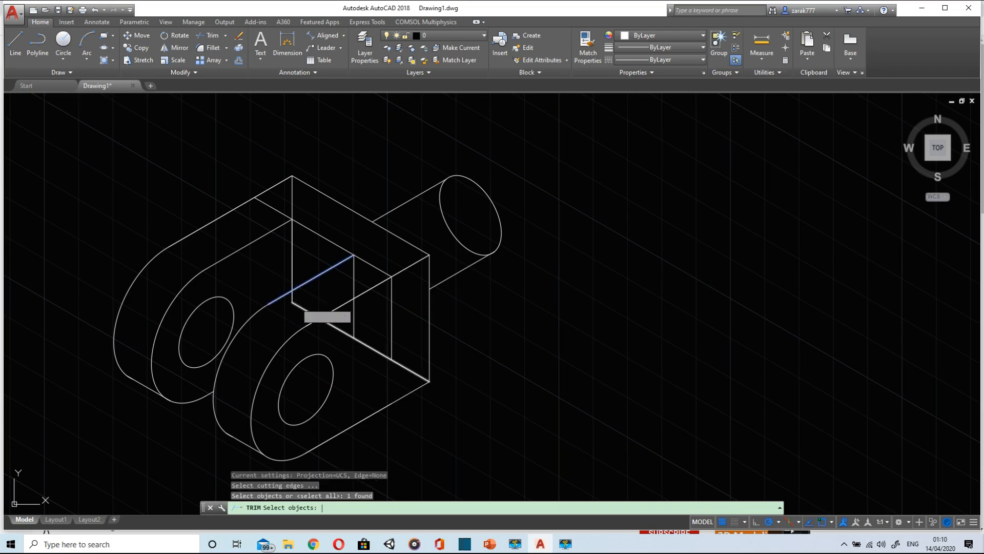
pyautogui.press('Return')
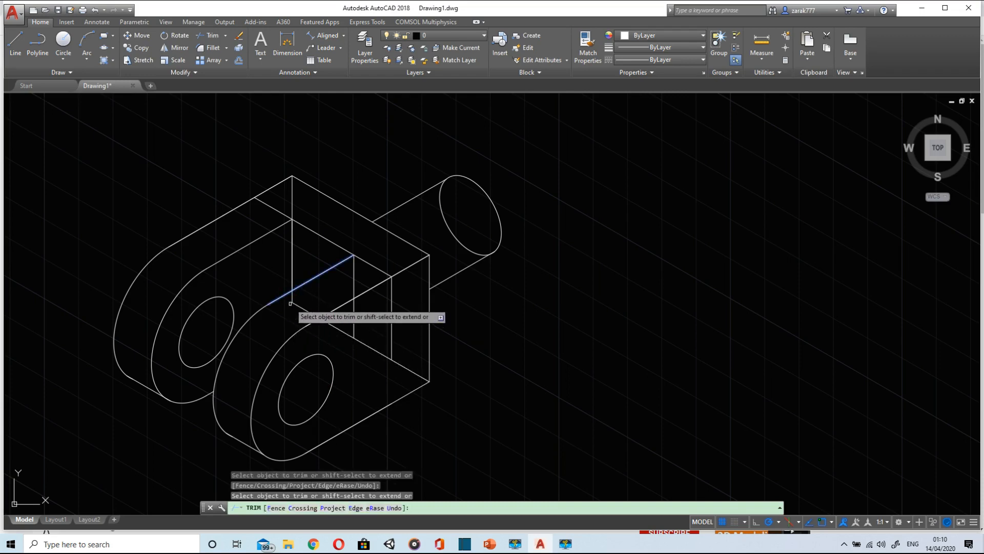
pyautogui.click(290, 303)
pyautogui.click(292, 301)
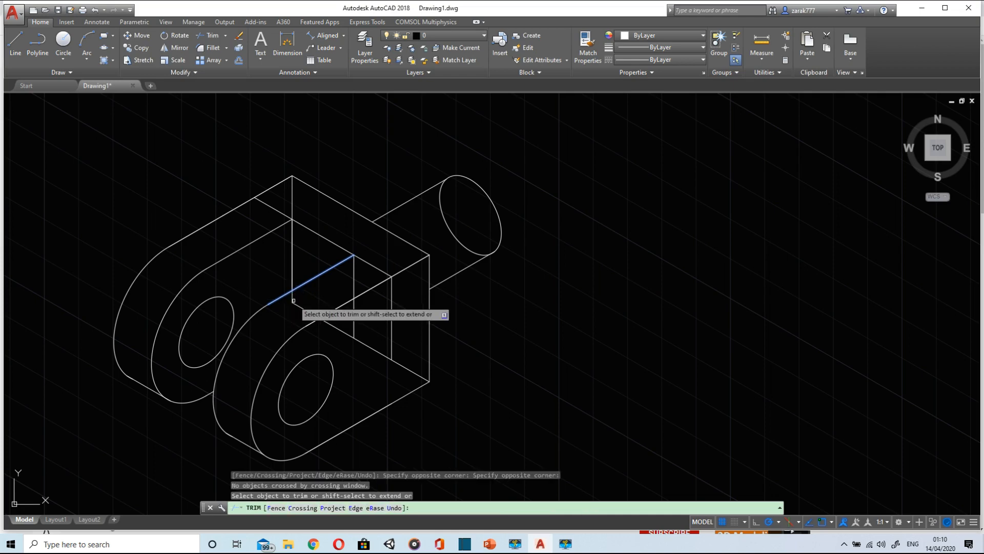
pyautogui.click(293, 297)
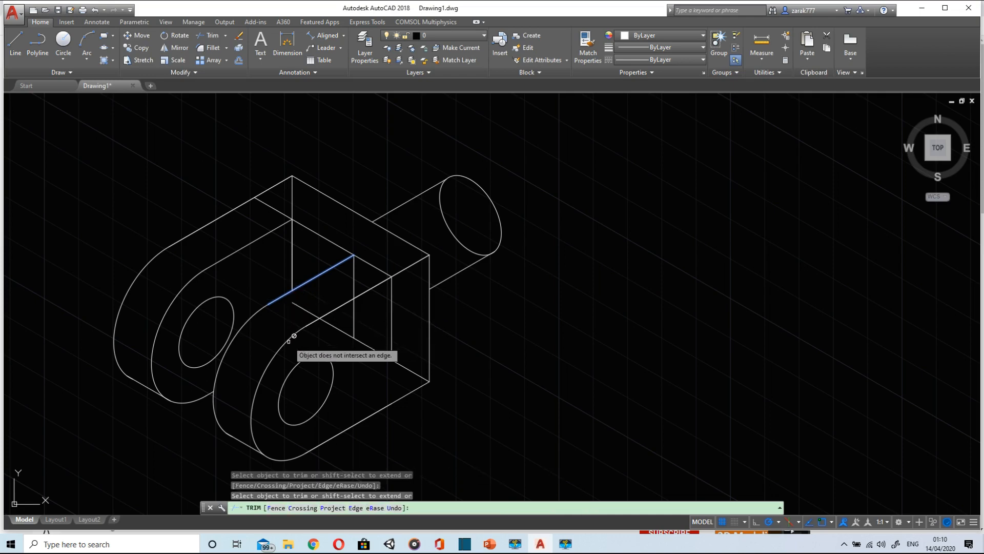
# - Erase the block's hidden lower diagonal, the two vertical lines on the front arm, and the short line across the rear arm's top
pyautogui.press('Escape')
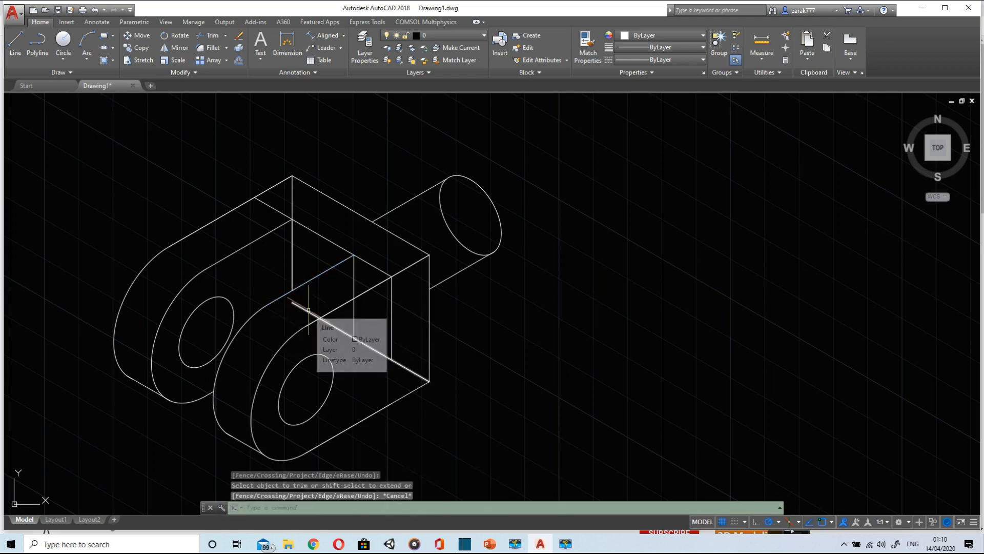
pyautogui.click(309, 309)
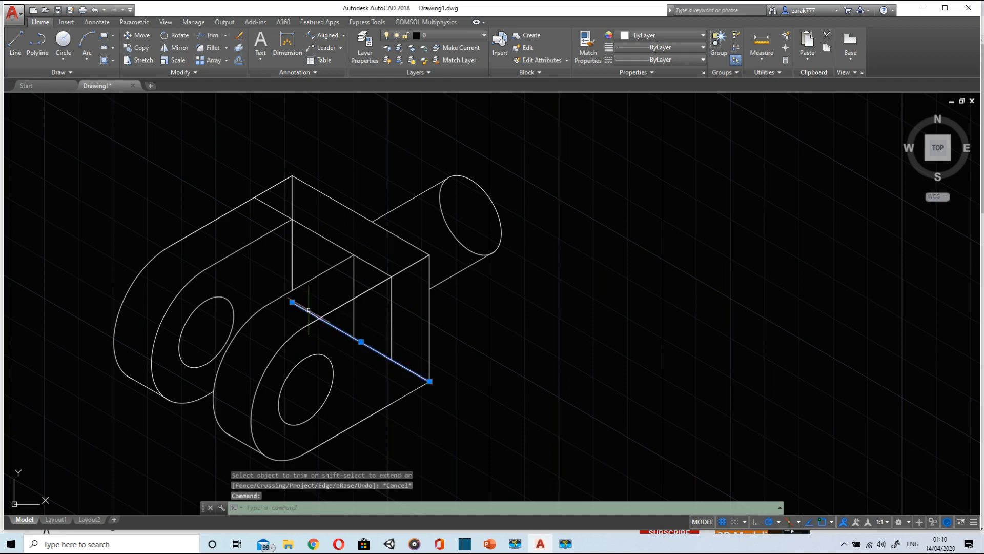
pyautogui.press('Delete')
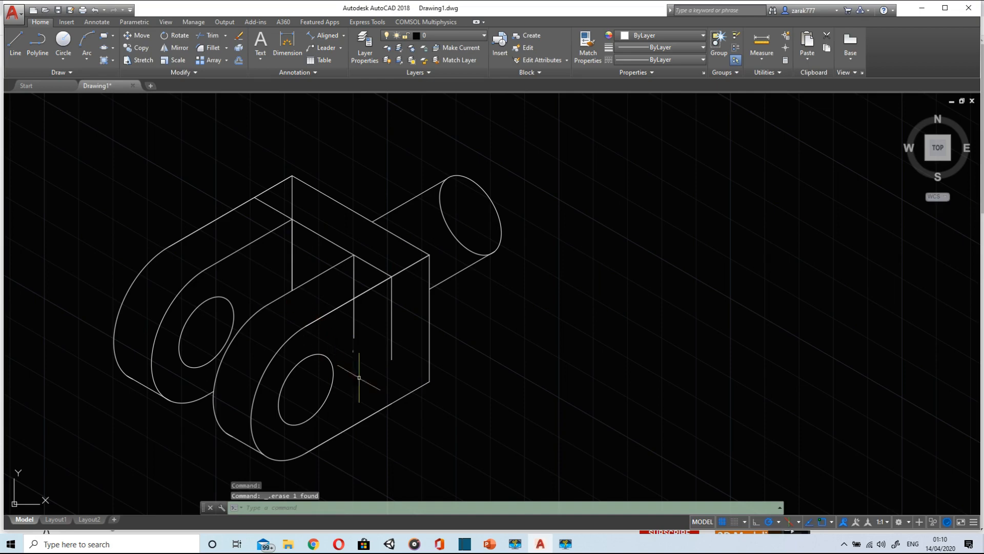
pyautogui.click(393, 334)
pyautogui.click(390, 334)
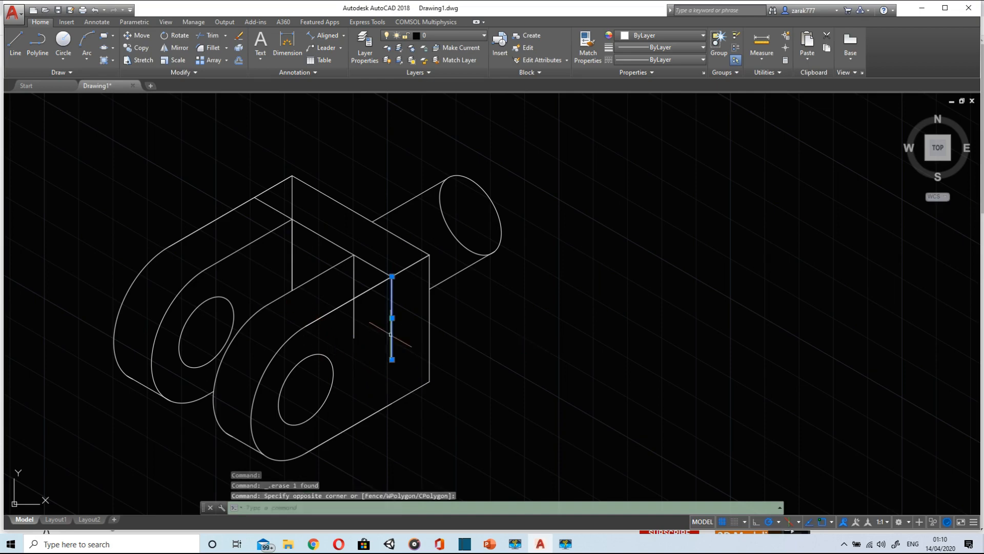
pyautogui.press('Delete')
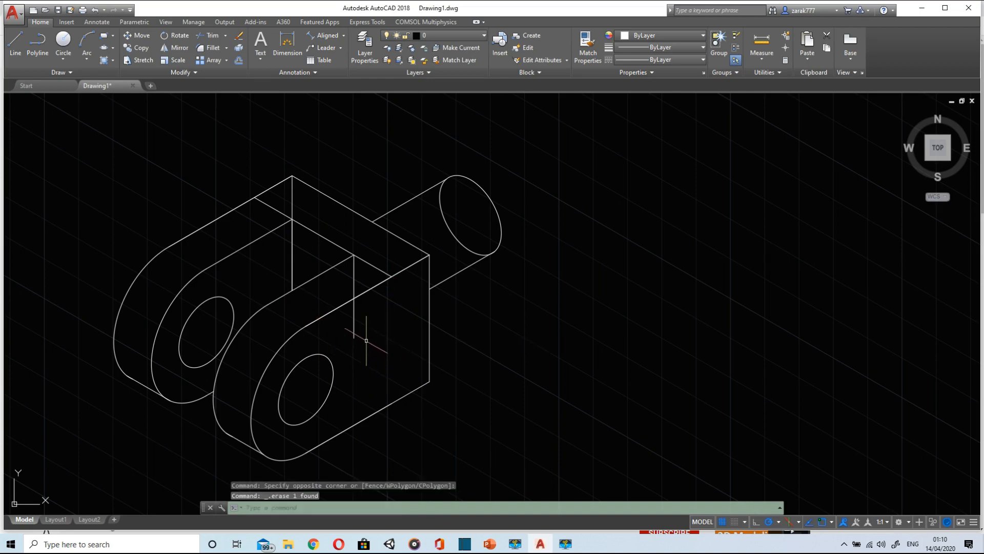
pyautogui.click(355, 280)
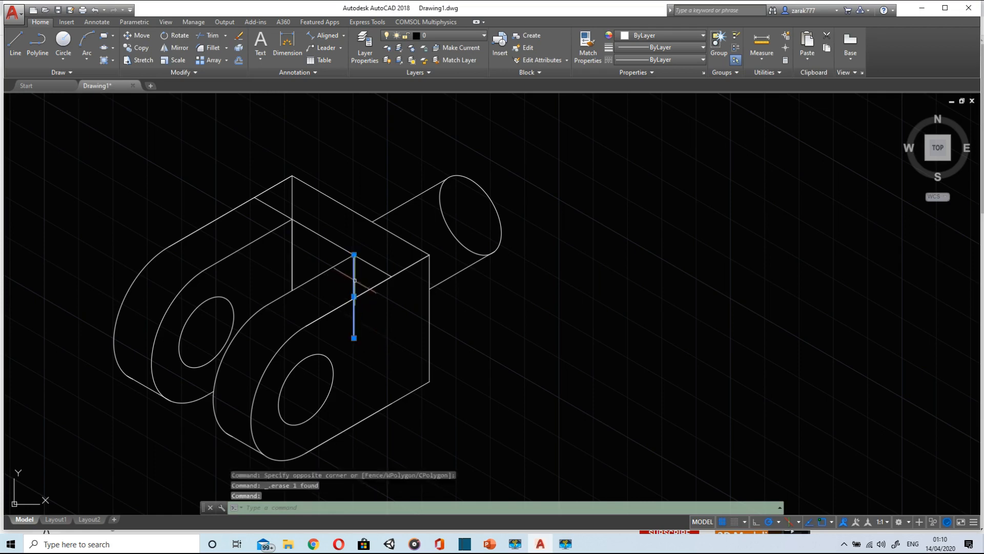
pyautogui.press('Delete')
pyautogui.click(278, 209)
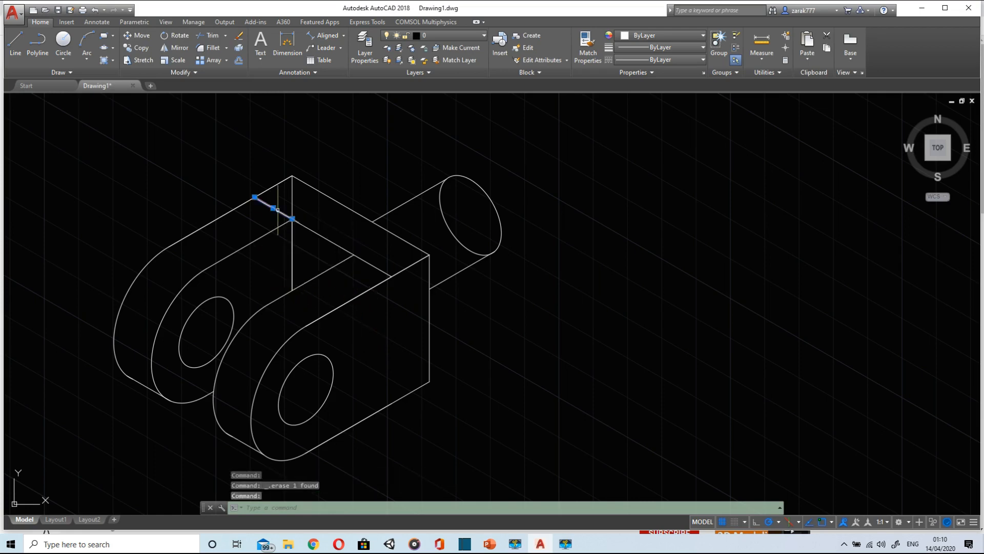
pyautogui.press('Delete')
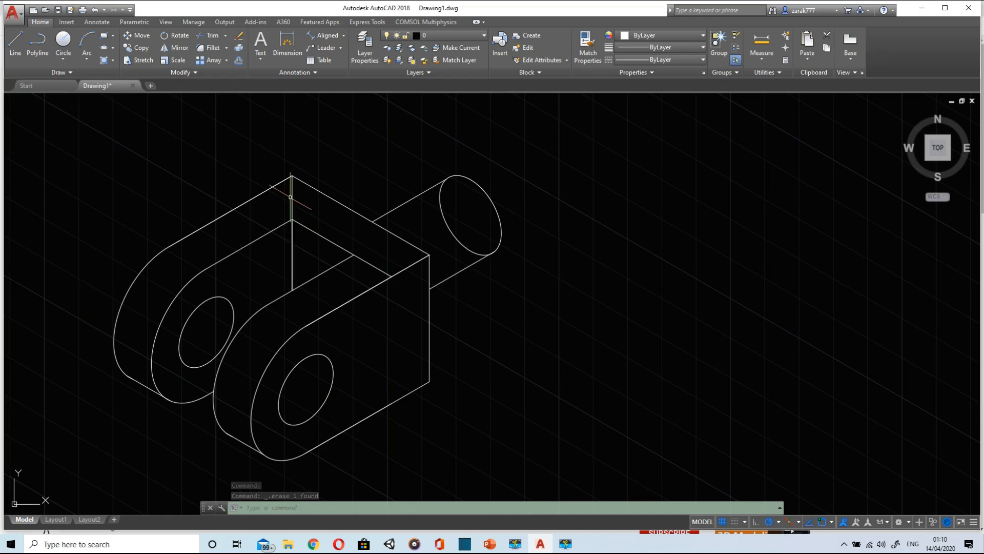
pyautogui.write('TRIm')
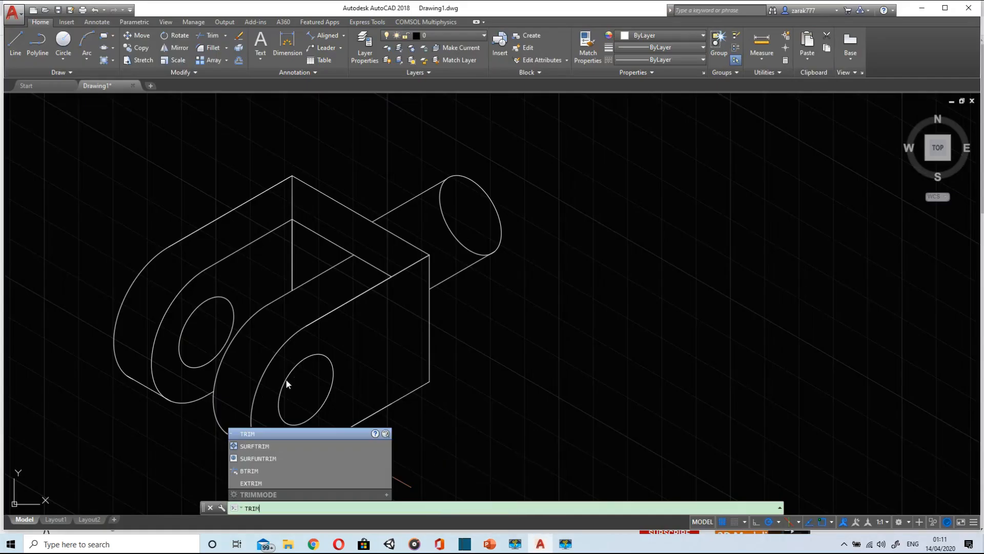
pyautogui.press('Return')
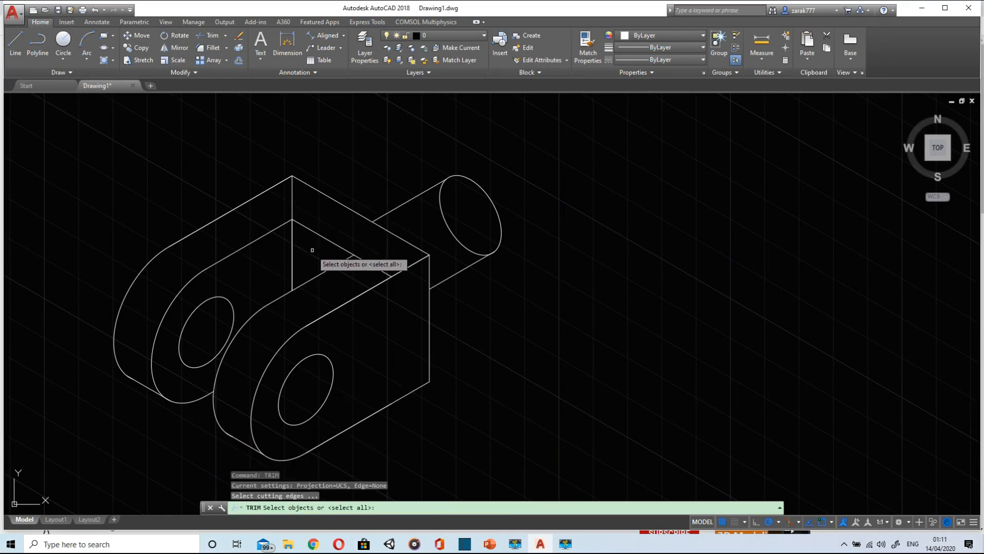
pyautogui.click(339, 262)
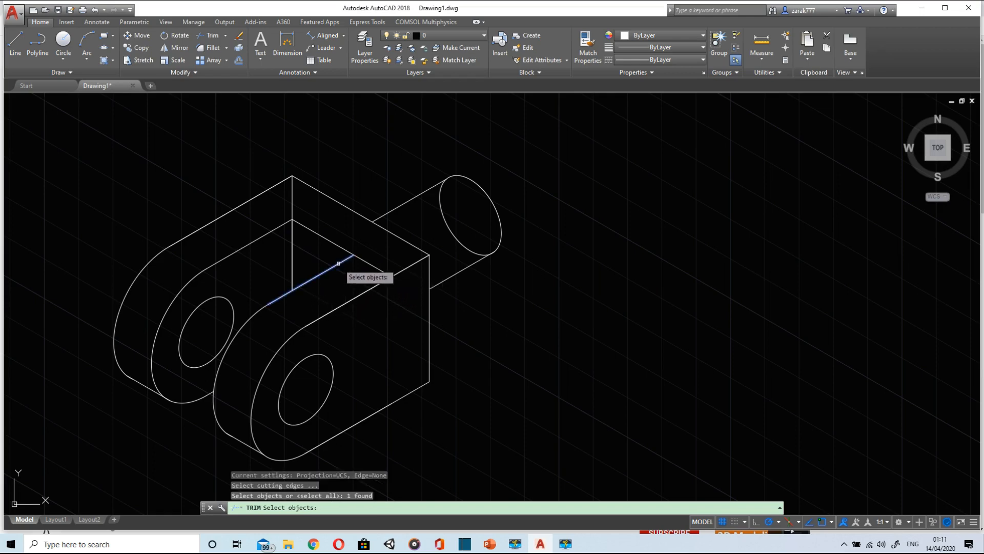
pyautogui.press('Return')
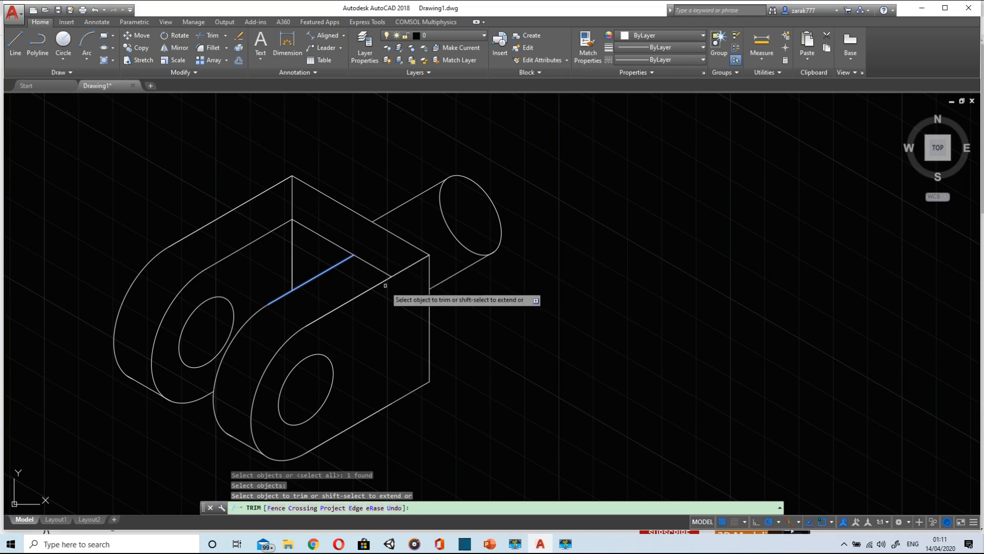
pyautogui.press('Escape')
# - Erase the short line across the front arm's top and trim the vertical line above the slot's rear inner corner
pyautogui.click(377, 266)
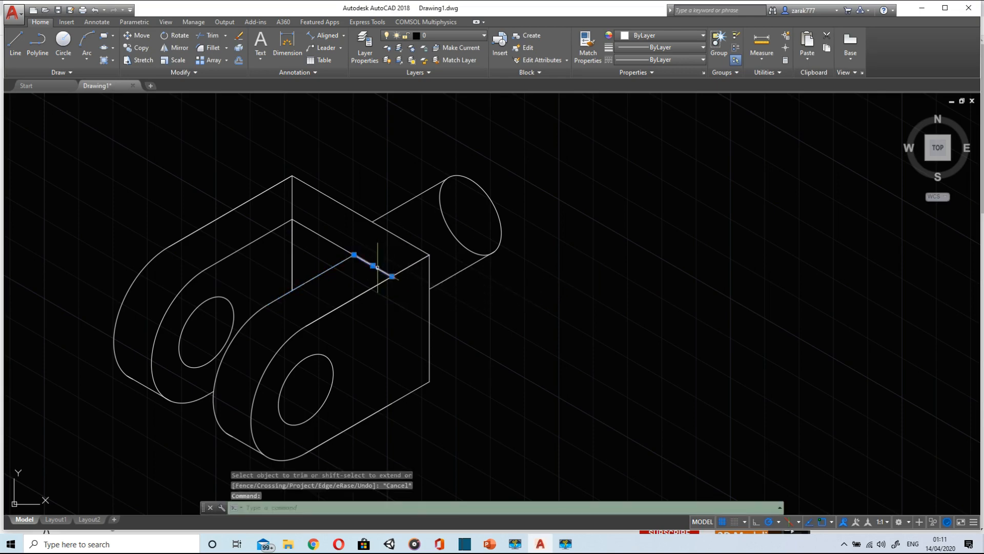
pyautogui.press('Delete')
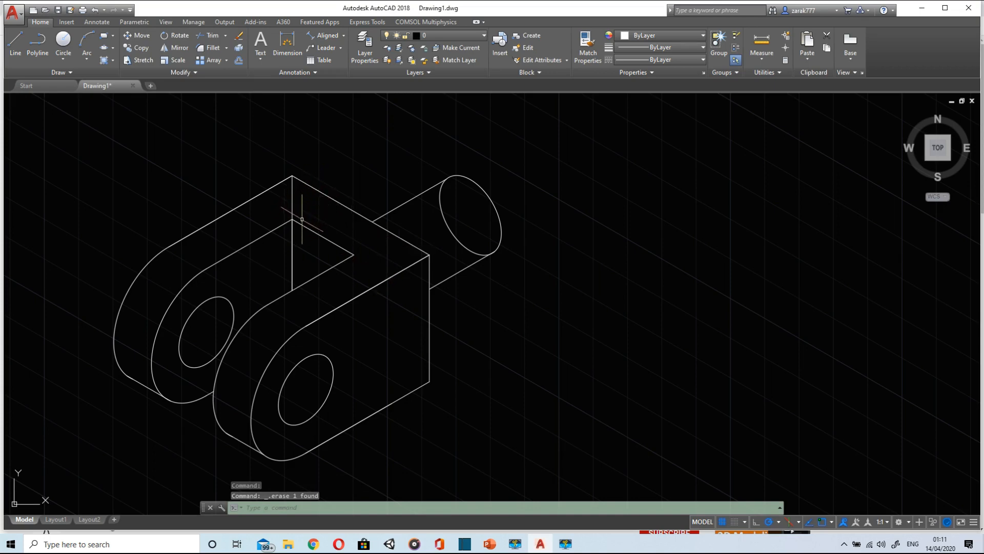
pyautogui.write('trim')
pyautogui.press('Return')
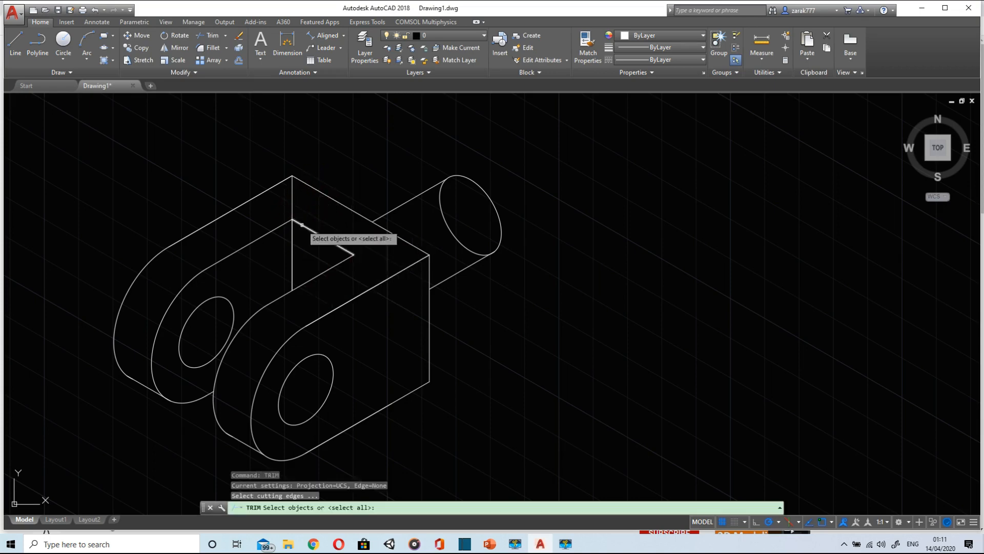
pyautogui.click(307, 227)
pyautogui.click(277, 227)
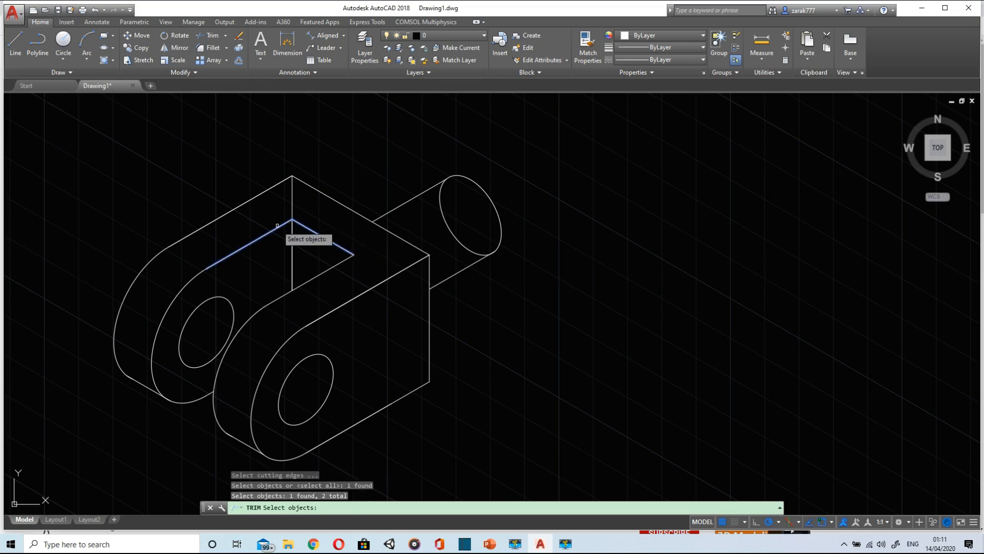
pyautogui.press('Return')
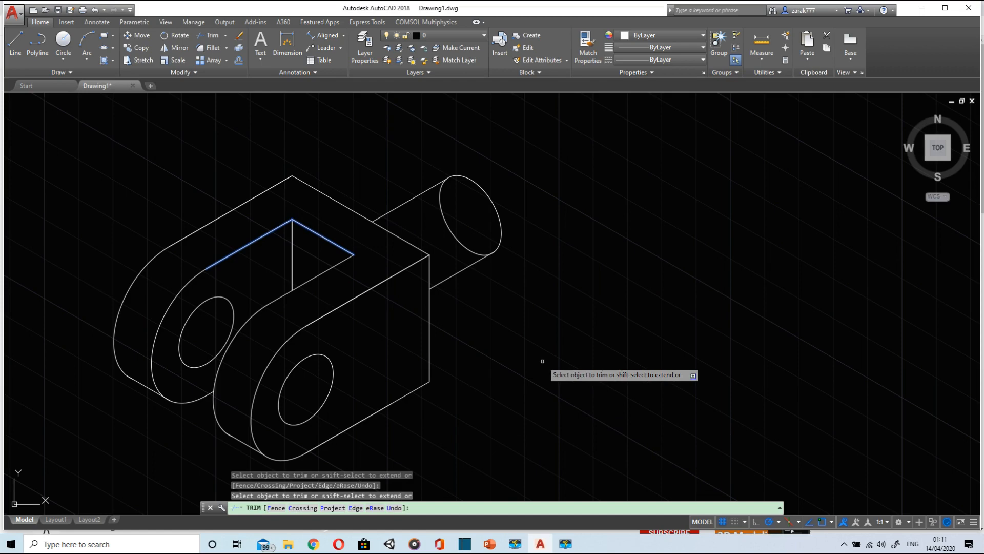
pyautogui.press('Escape')
# - Trim the hidden inner half of the shank's ellipse, using the shank's two straight edges as cutting edges
pyautogui.scroll(-3, 438, 386)
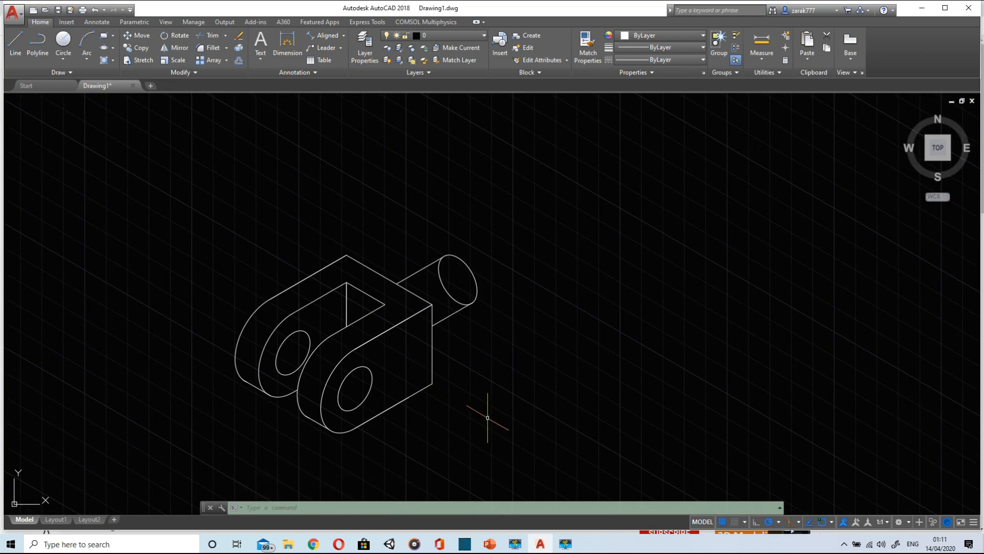
pyautogui.write('im')
pyautogui.press('Return')
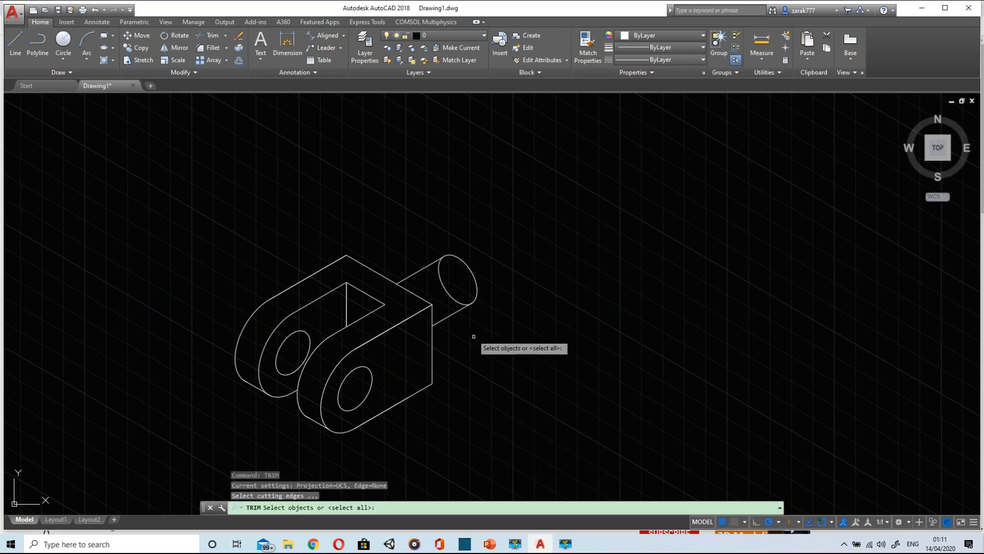
pyautogui.click(456, 313)
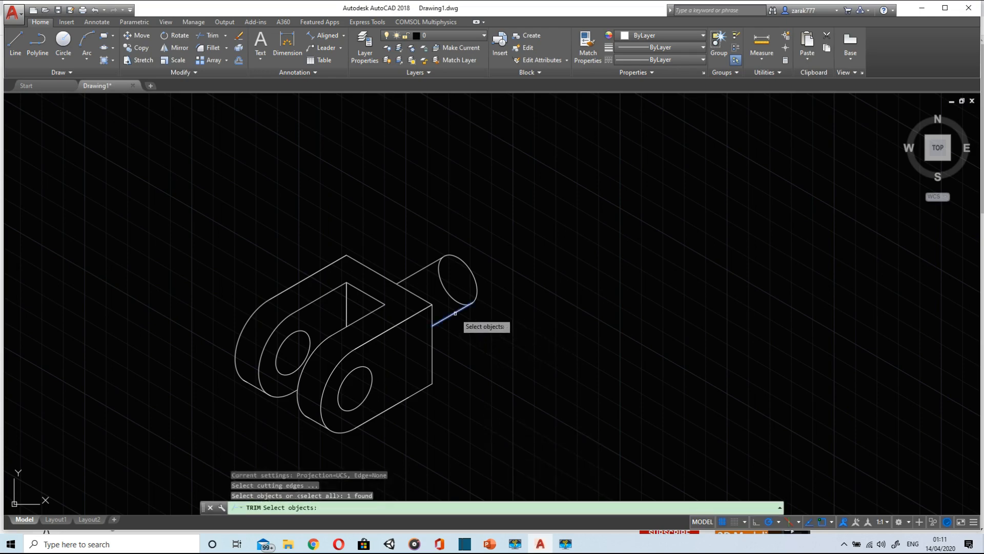
pyautogui.click(425, 267)
pyautogui.press('Return')
pyautogui.click(445, 283)
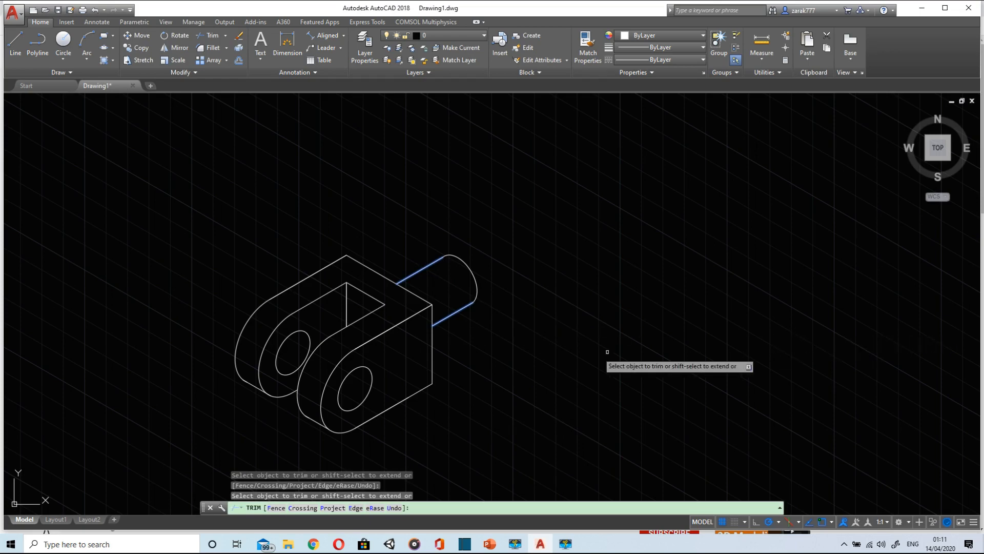
pyautogui.press('Escape')
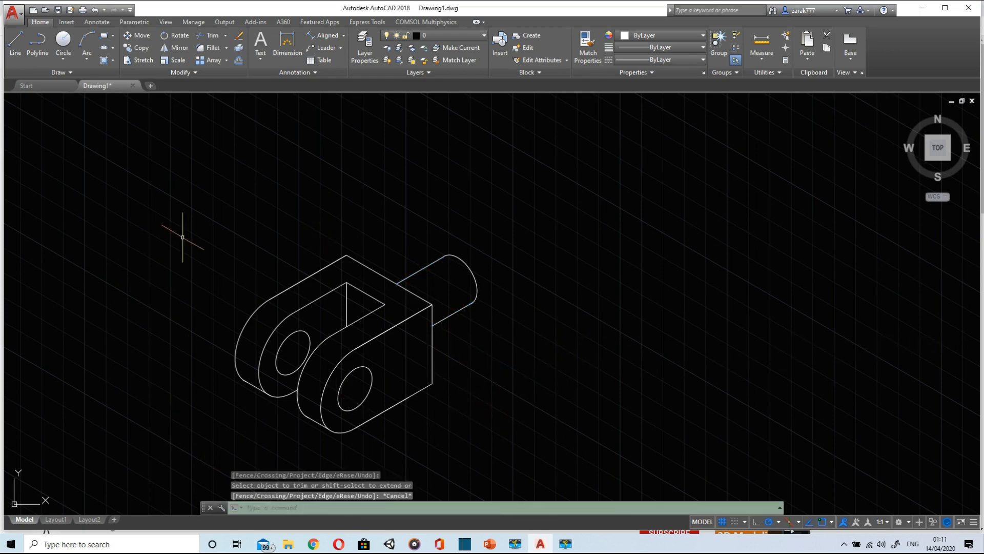
pyautogui.click(323, 35)
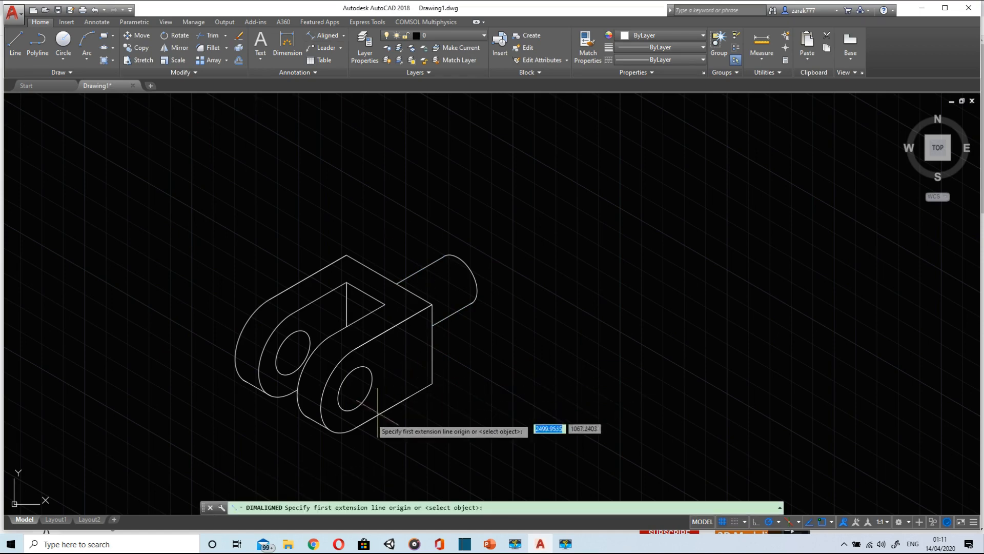
pyautogui.click(355, 428)
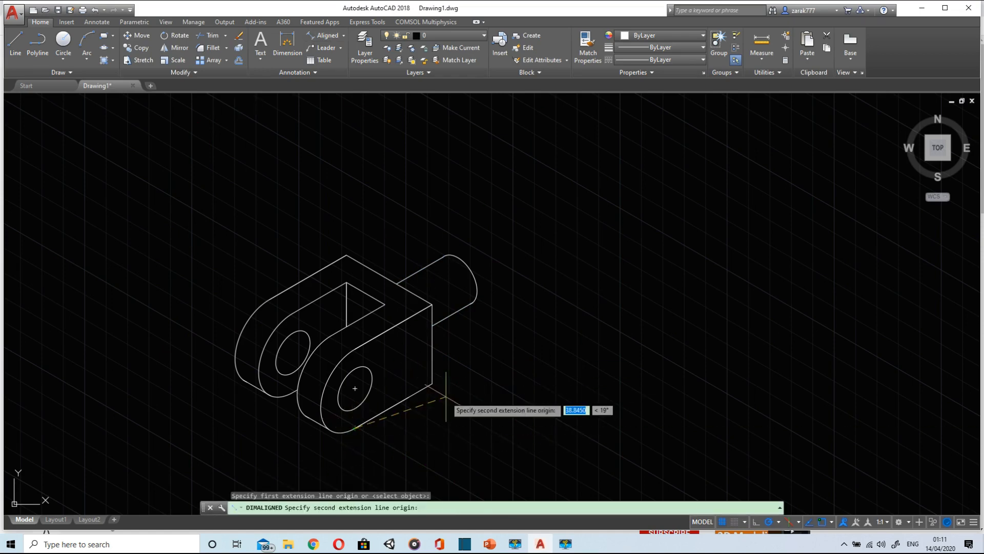
pyautogui.click(432, 384)
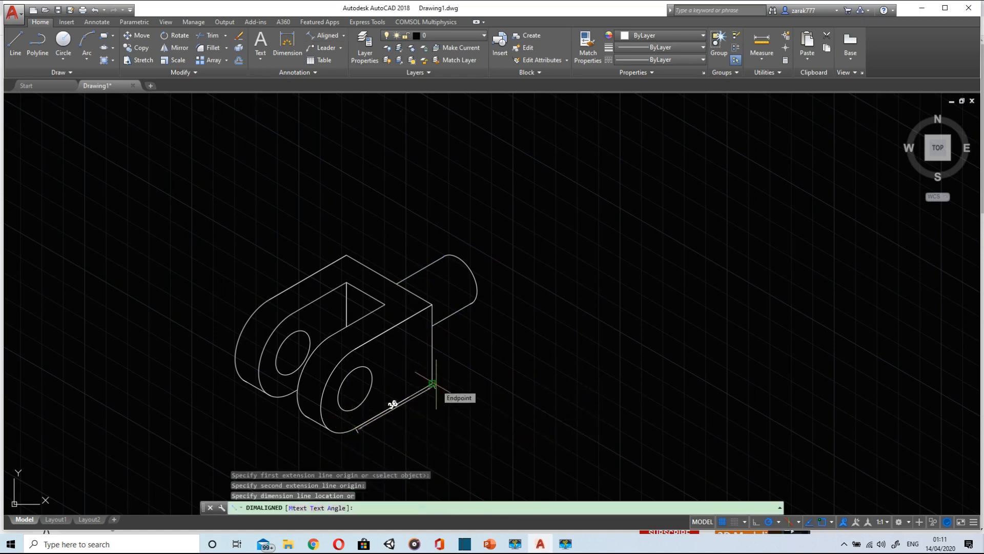
pyautogui.press('Escape')
# - Make the dimen layer current and add an aligned dimension below the front arm's straight lower edge
pyautogui.click(441, 40)
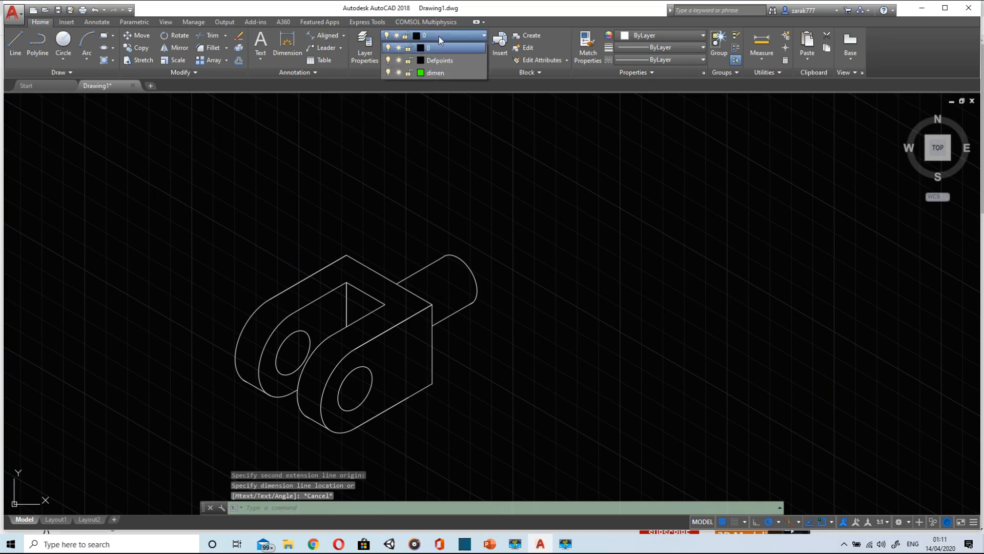
pyautogui.click(432, 72)
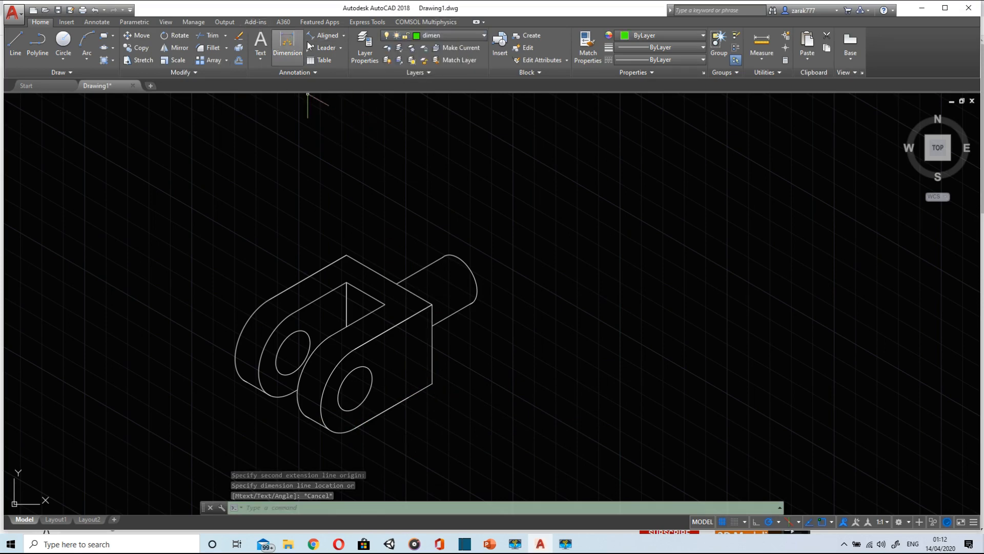
pyautogui.click(324, 36)
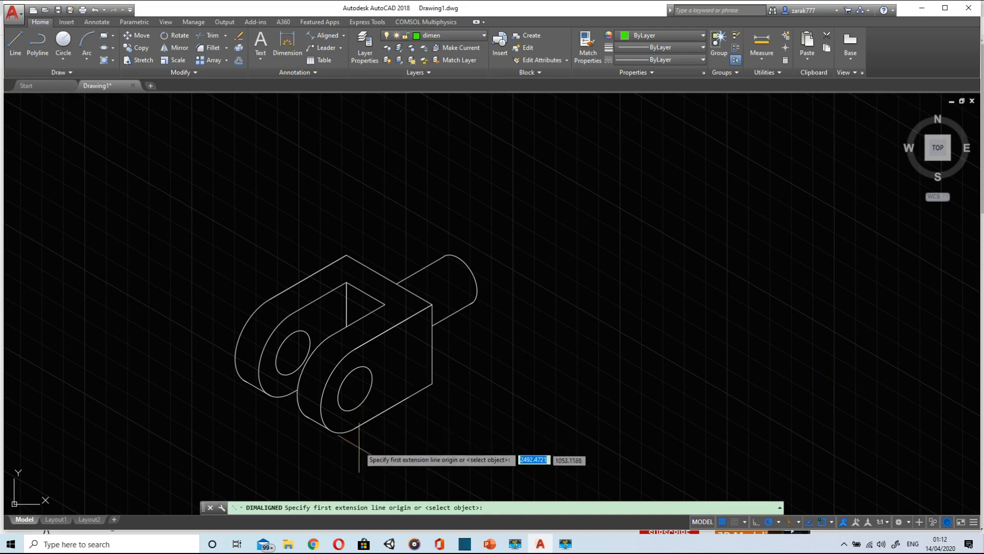
pyautogui.click(355, 428)
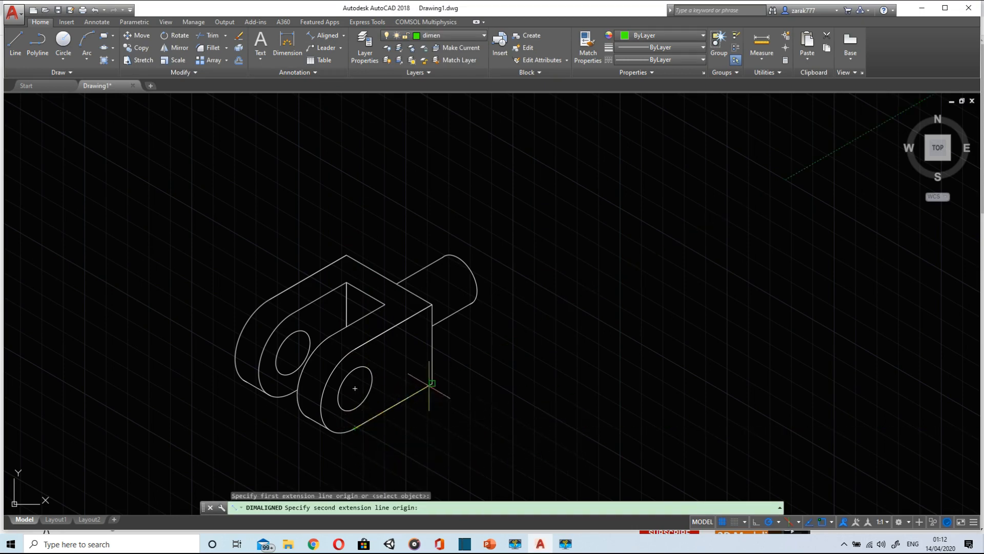
pyautogui.click(432, 383)
pyautogui.click(445, 416)
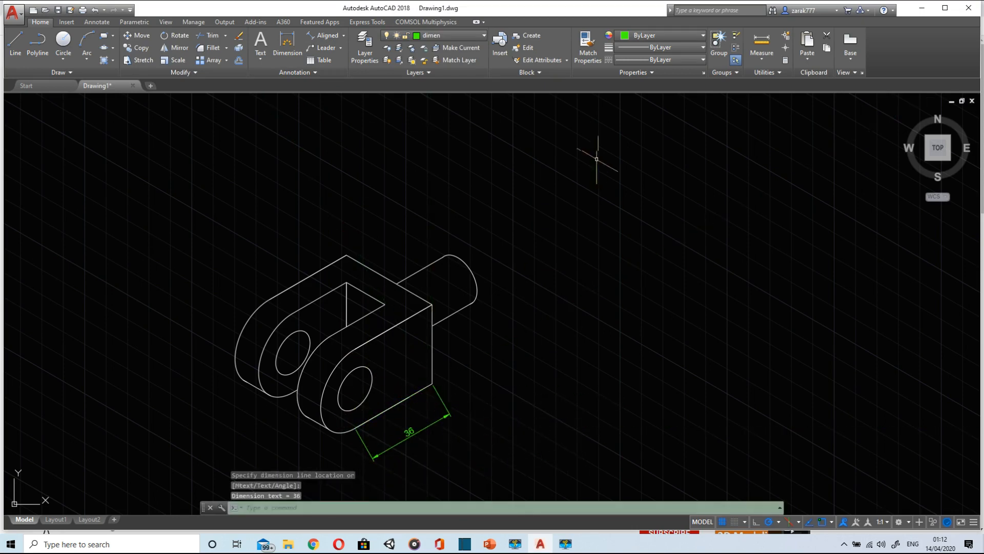
# - Add an aligned dimension along the block's upper rear edge, from its back corner to the corner above the front face
pyautogui.click(316, 38)
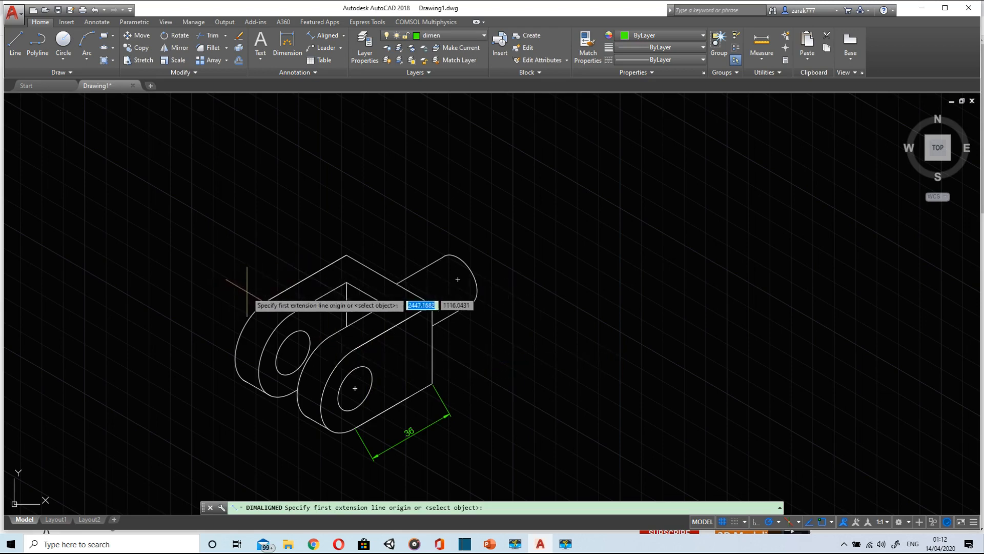
pyautogui.click(347, 254)
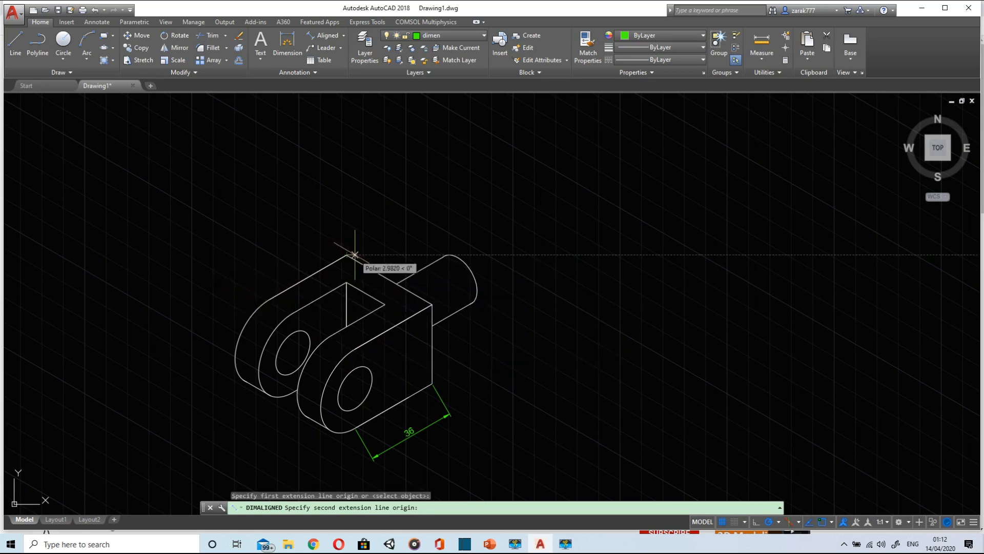
pyautogui.click(432, 304)
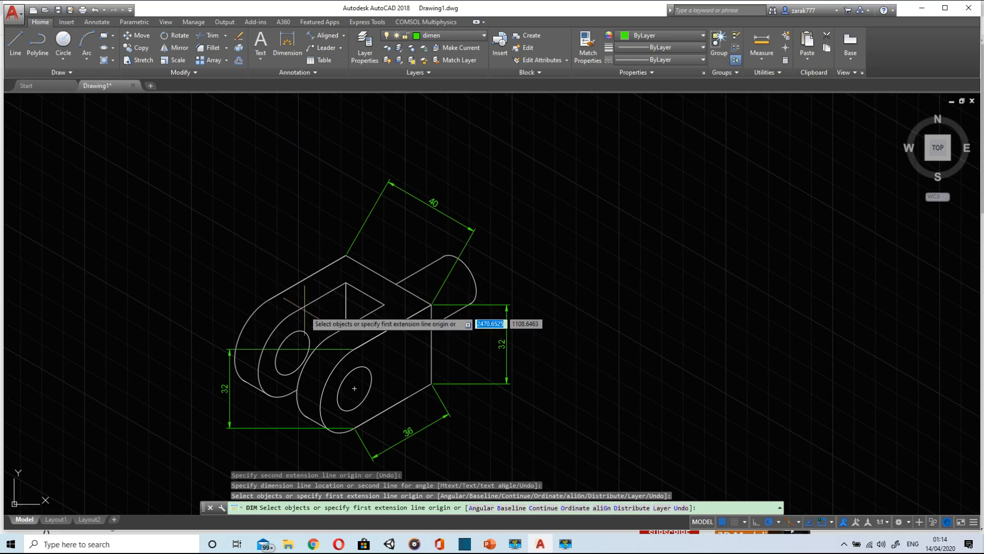
pyautogui.scroll(-5, 302, 297)
pyautogui.scroll(3, 328, 195)
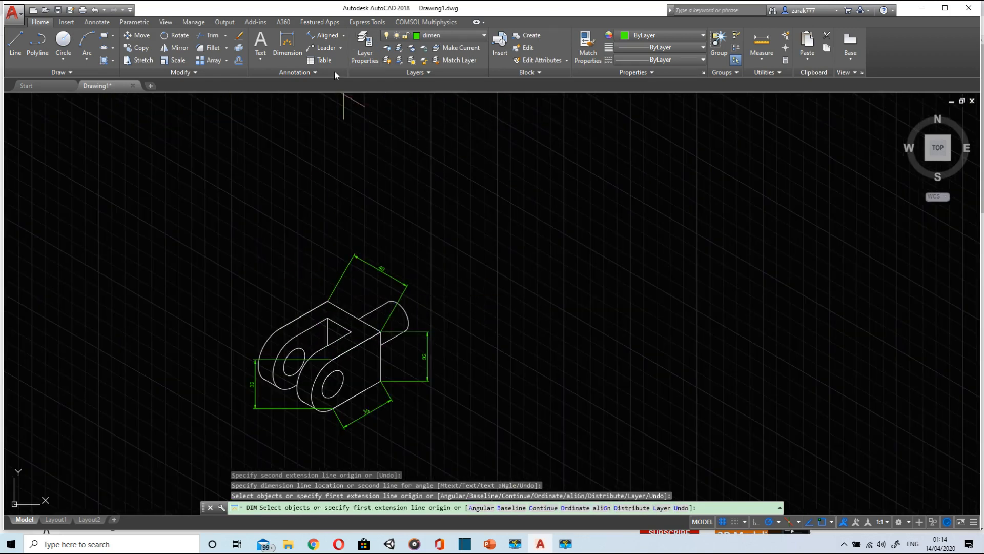
pyautogui.click(344, 35)
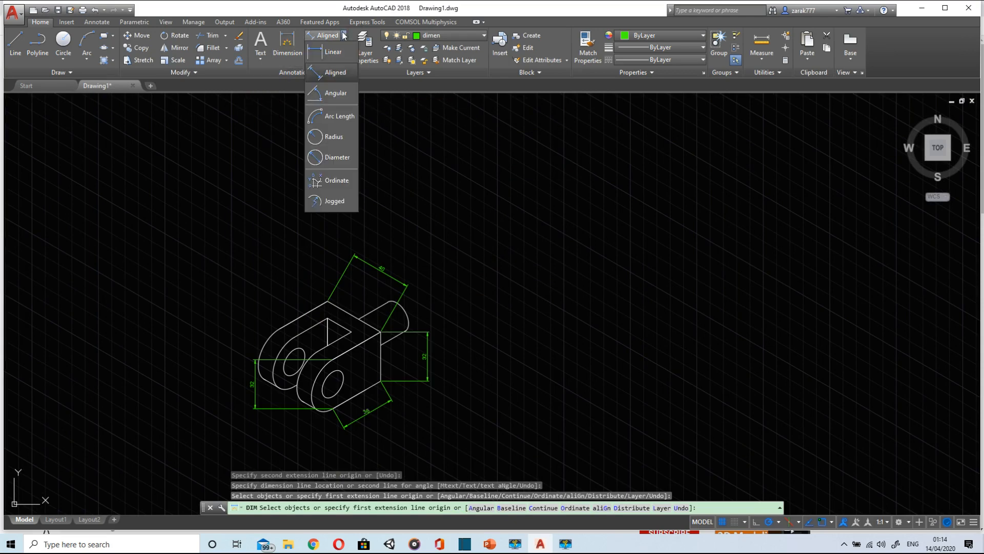
pyautogui.click(325, 75)
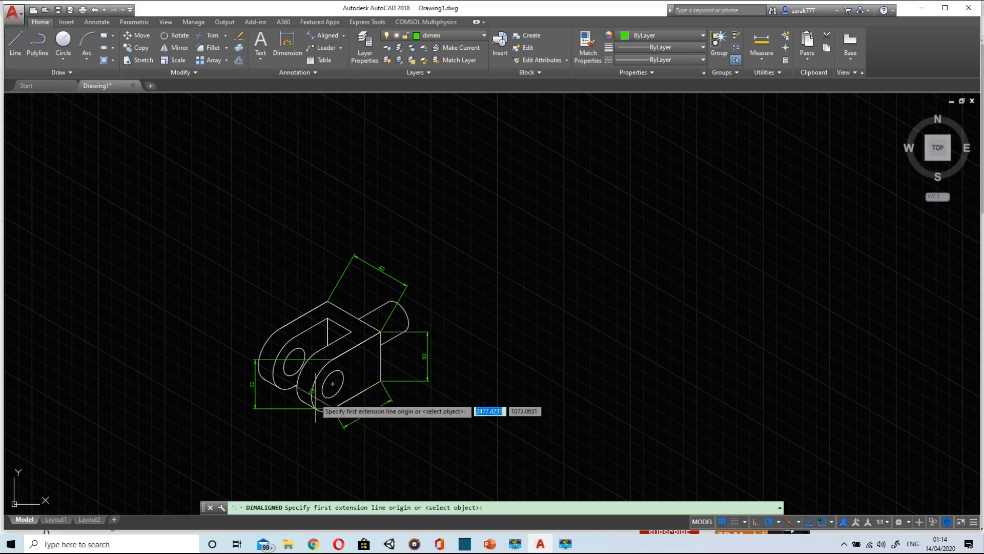
pyautogui.click(311, 391)
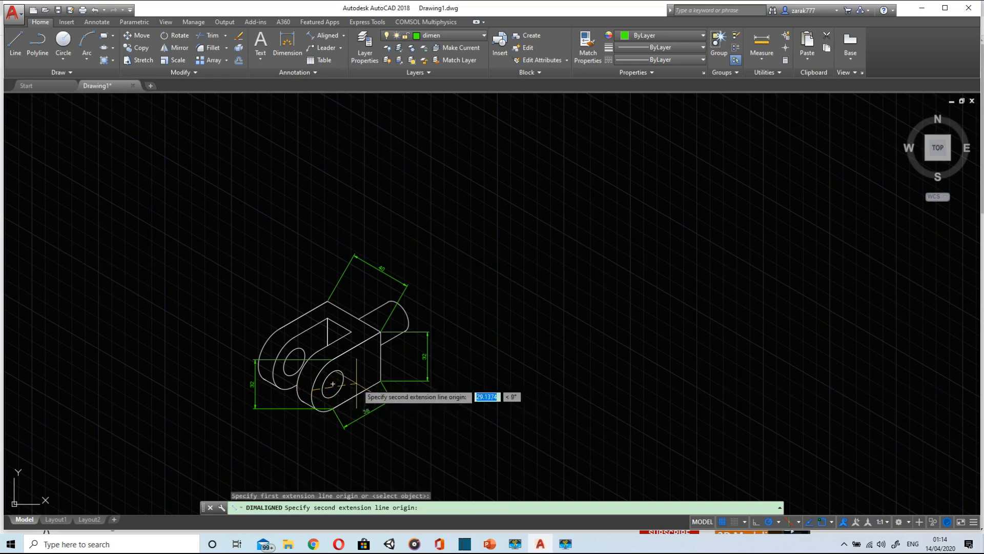
pyautogui.click(380, 357)
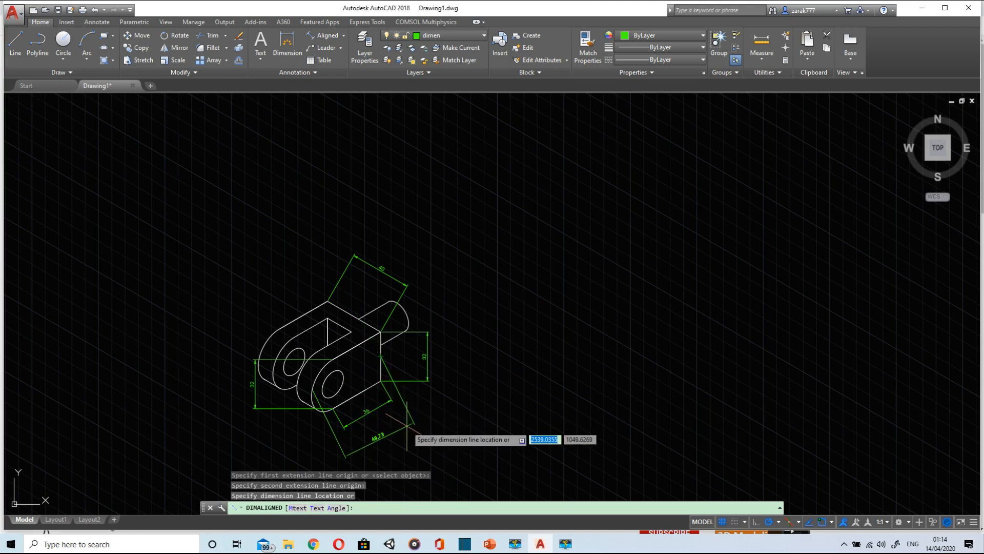
pyautogui.press('Escape')
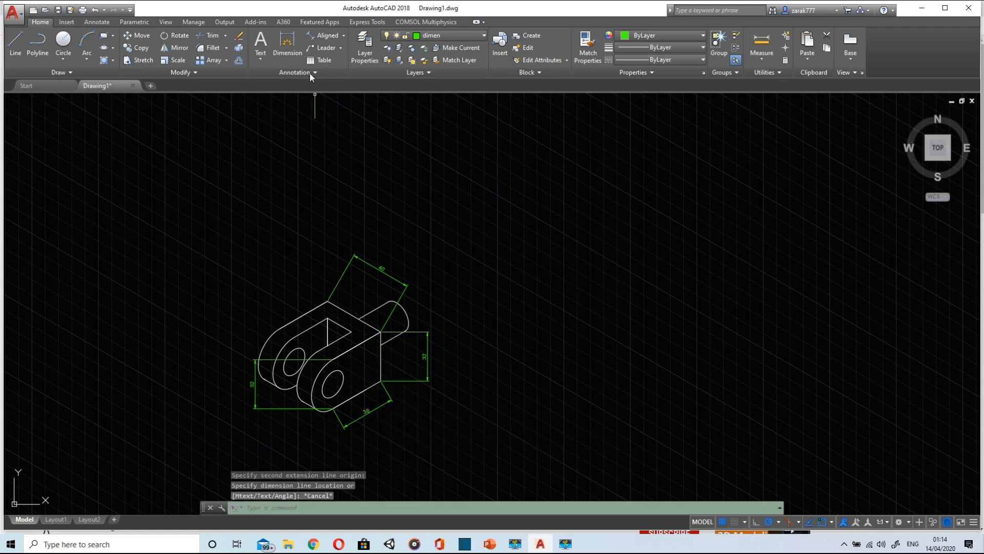
# - Add an aligned dimension along the slot's upper rear edge, between its two inner corners, placed above the block
pyautogui.click(312, 35)
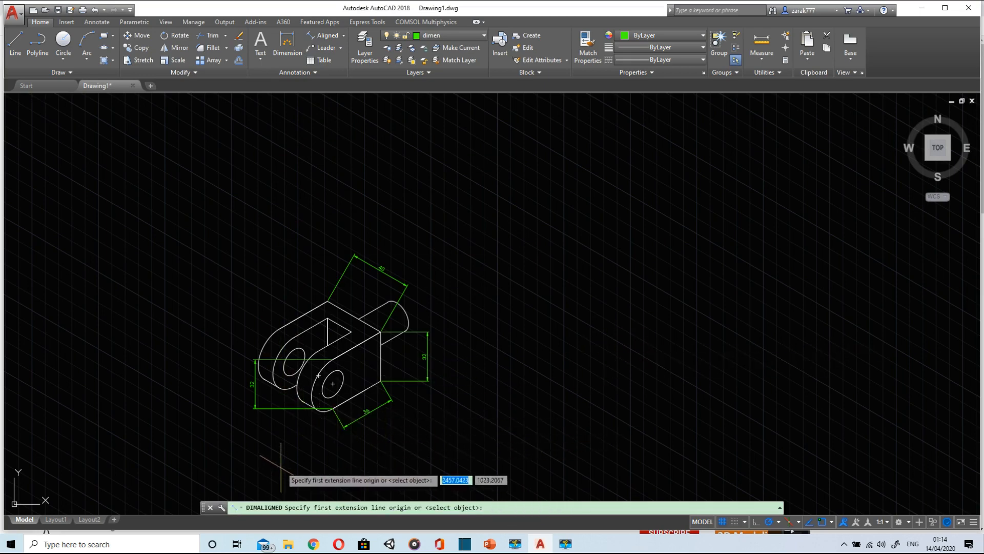
pyautogui.scroll(-4, 331, 425)
pyautogui.scroll(4, 331, 425)
pyautogui.scroll(3, 330, 416)
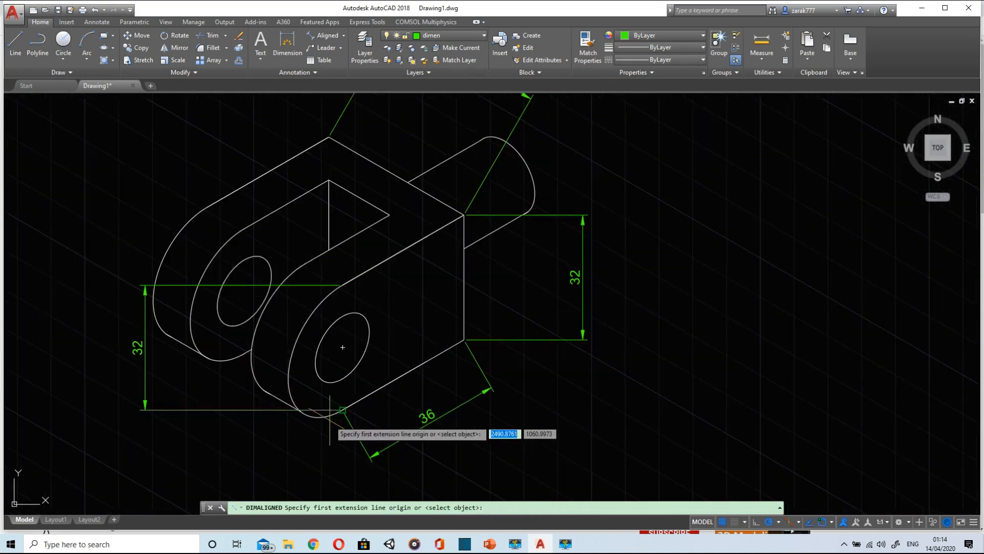
pyautogui.click(331, 325)
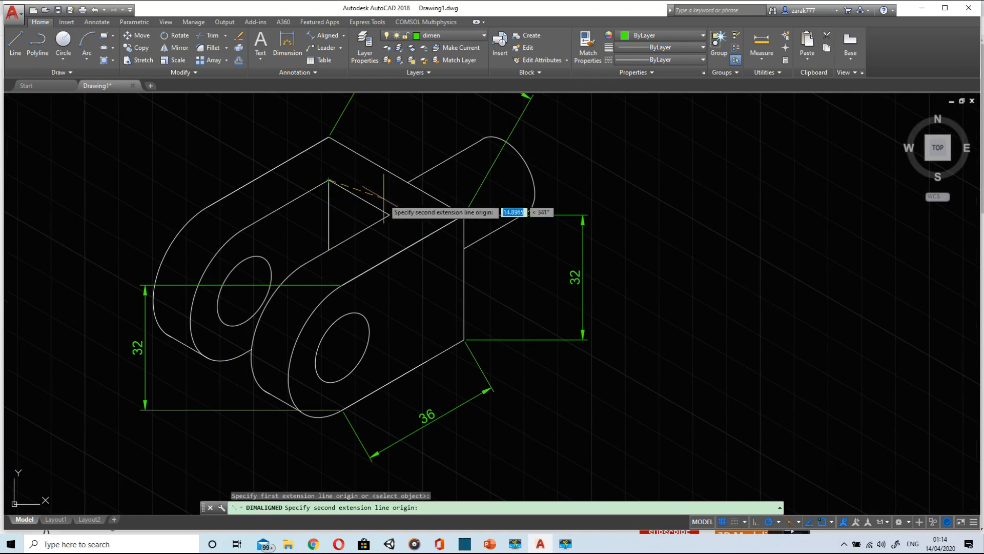
pyautogui.click(390, 214)
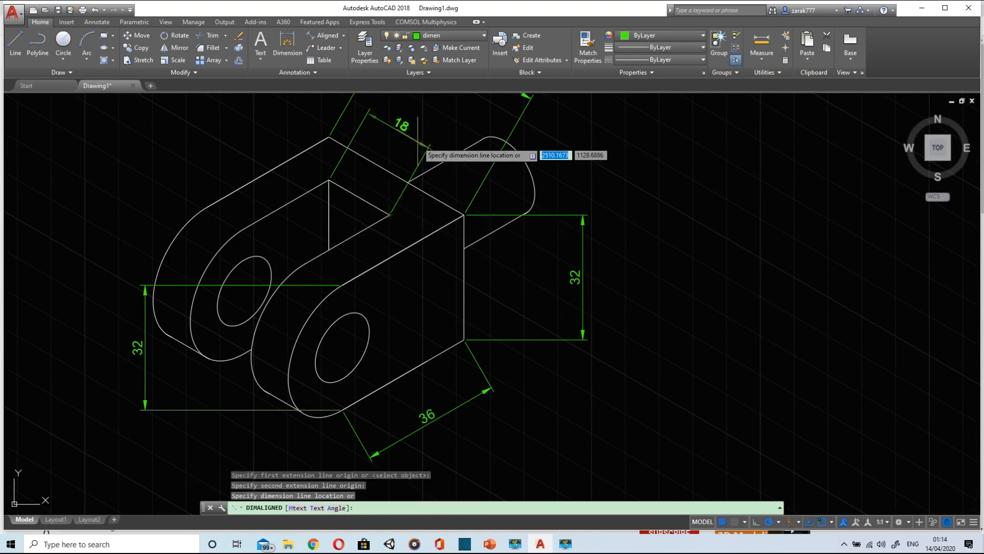
pyautogui.click(404, 143)
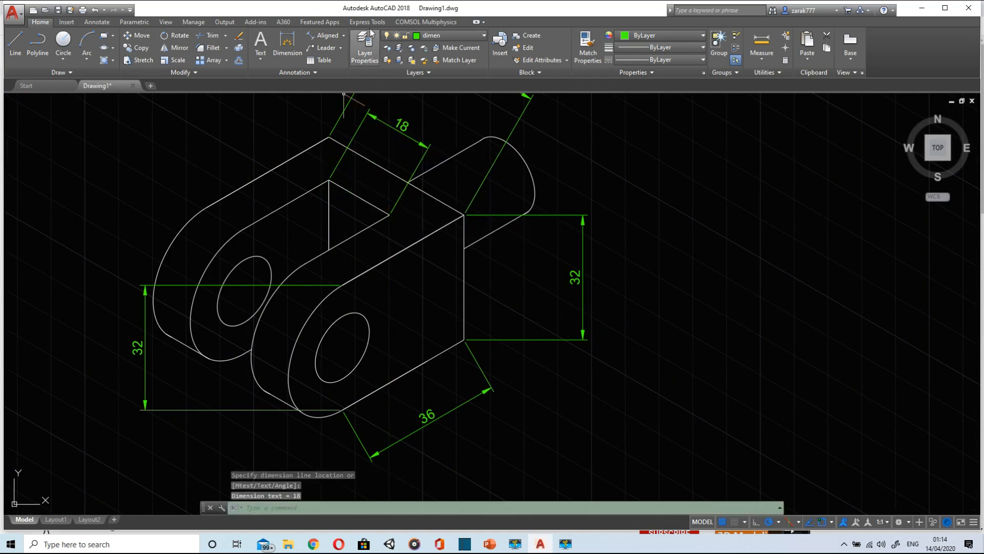
# - Dimension the rear arm's inner upper straight edge, from the slot's back corner to the start of the arc, placed beyond the arm's outer edge
pyautogui.click(287, 43)
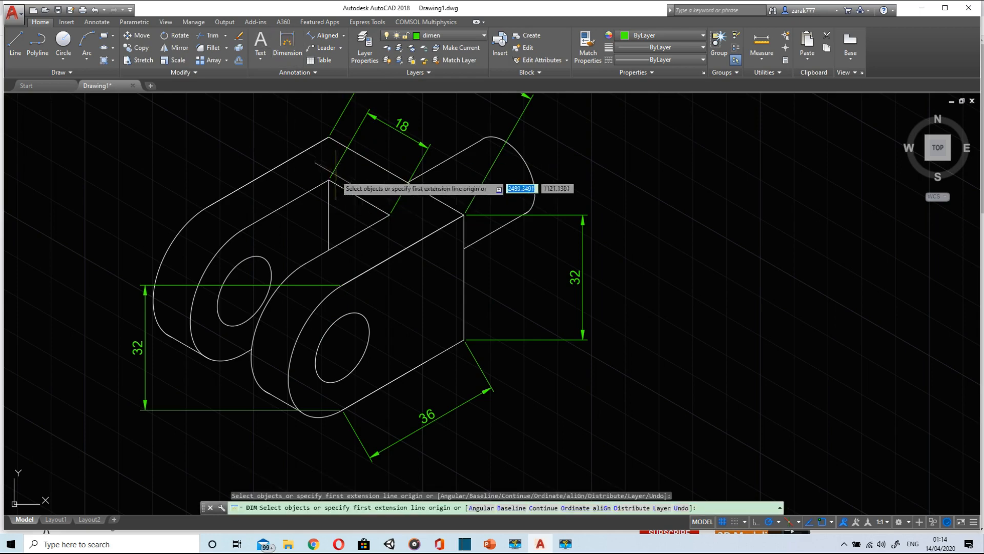
pyautogui.click(328, 179)
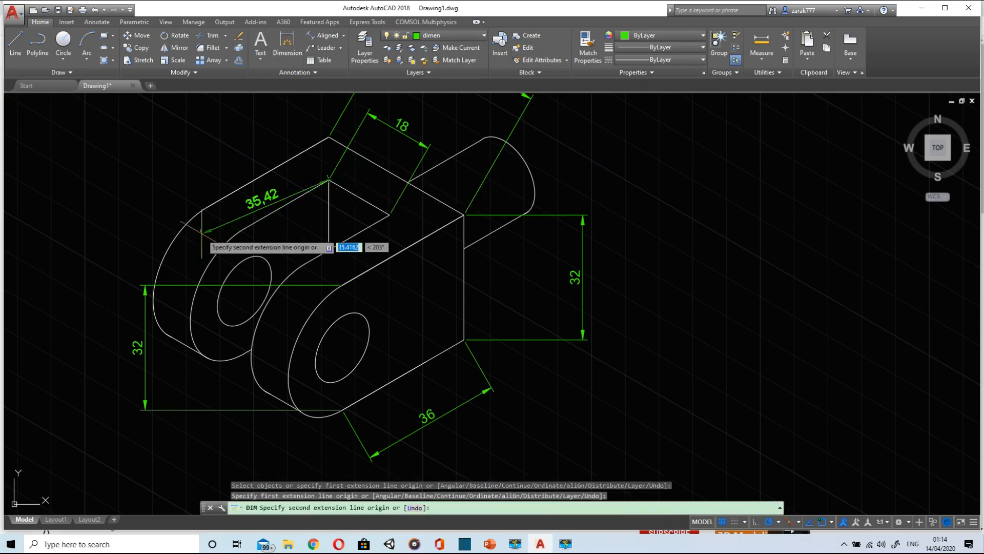
pyautogui.click(244, 228)
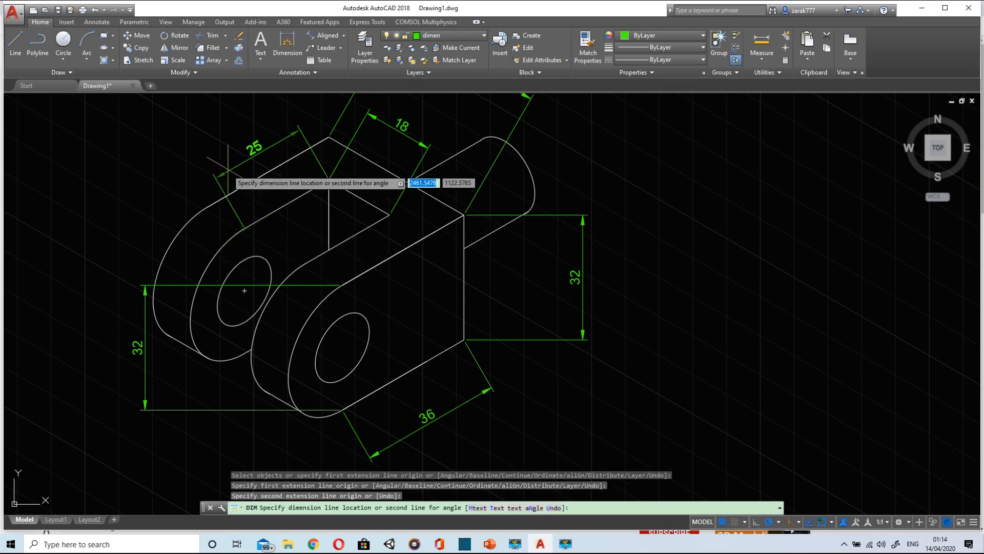
pyautogui.click(237, 151)
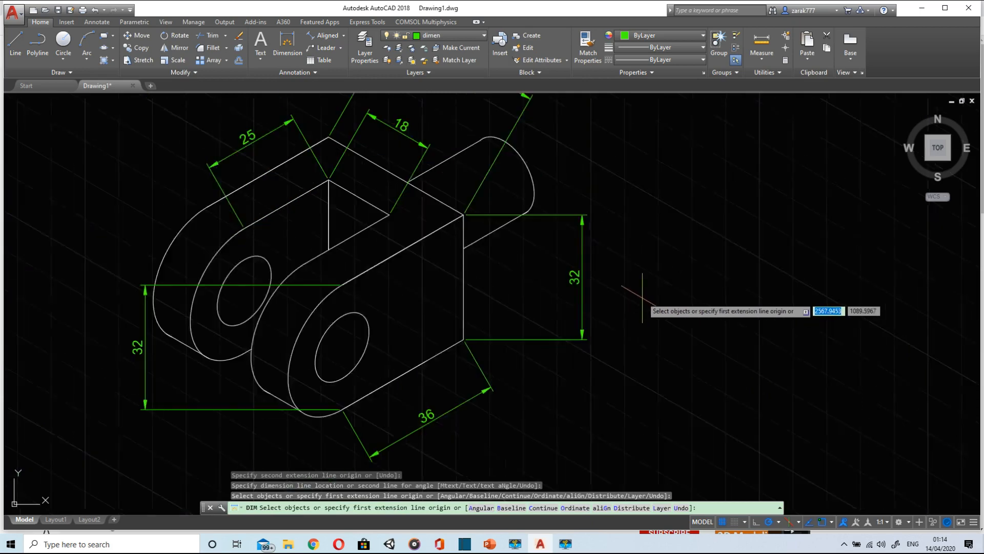
# - Examine the dimensioned fork part together with the two earlier isometric drawings
pyautogui.scroll(-2, 647, 298)
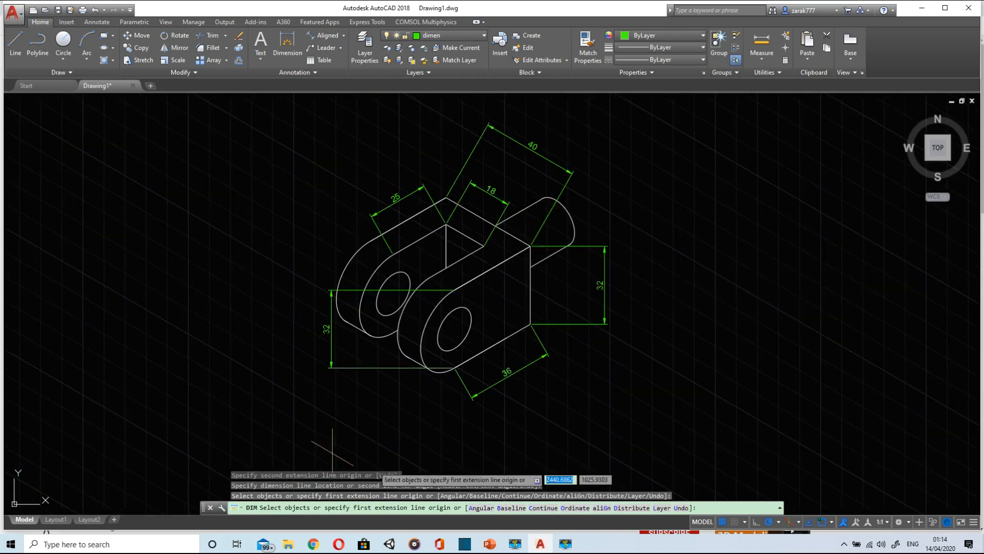
pyautogui.moveTo(696, 345); pyautogui.dragTo(692, 384, button='middle')
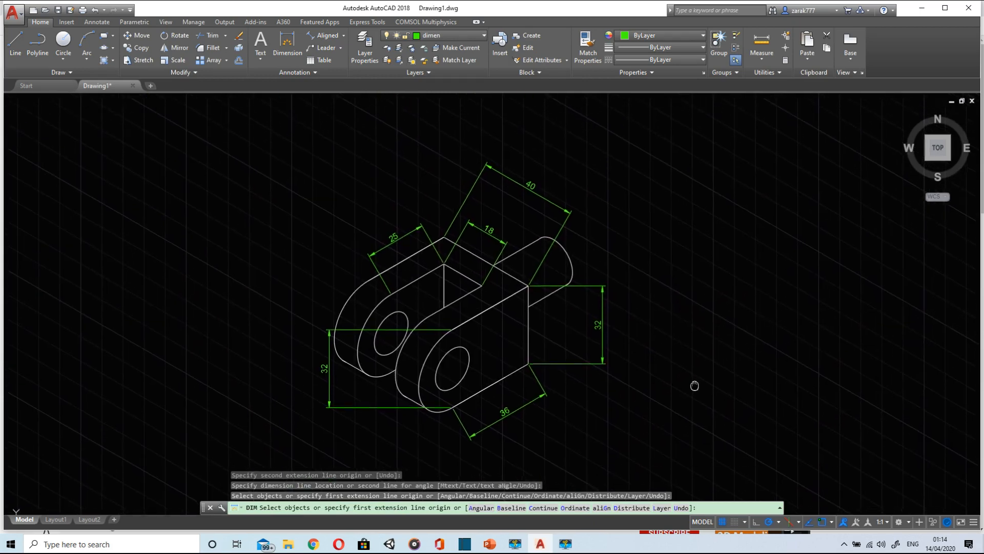
pyautogui.scroll(2, 687, 309)
pyautogui.scroll(-4, 679, 297)
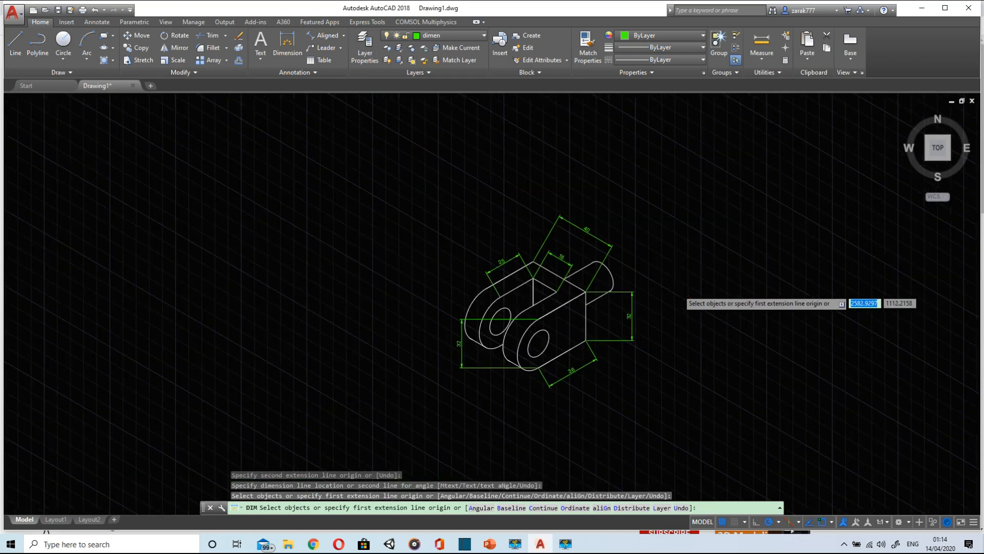
pyautogui.scroll(-3, 680, 295)
pyautogui.moveTo(676, 220)
pyautogui.mouseDown(button='middle')
pyautogui.moveTo(686, 293)
pyautogui.moveTo(656, 379)
pyautogui.moveTo(601, 374)
pyautogui.moveTo(576, 344)
pyautogui.moveTo(573, 354)
pyautogui.mouseUp(button='middle')
pyautogui.scroll(-3, 573, 353)
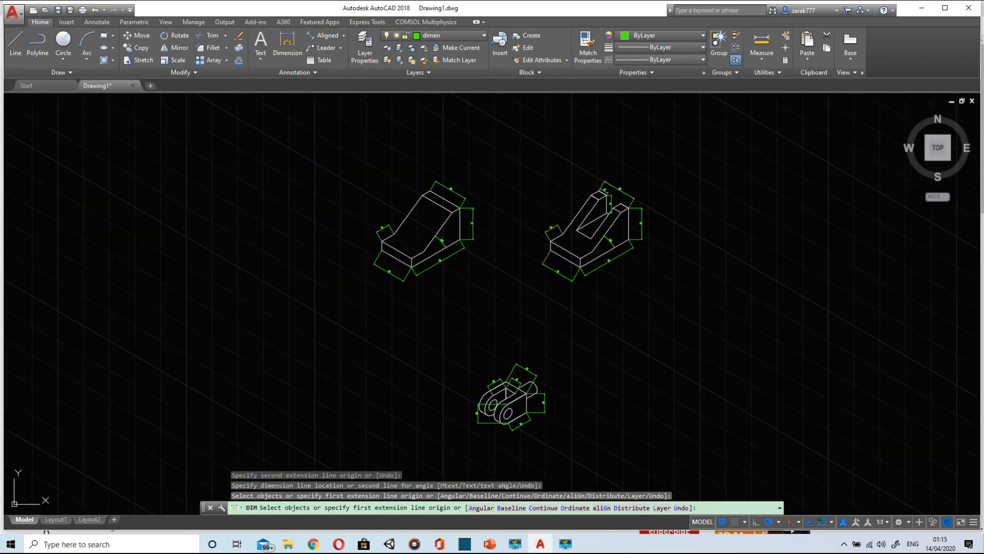
pyautogui.scroll(3, 573, 353)
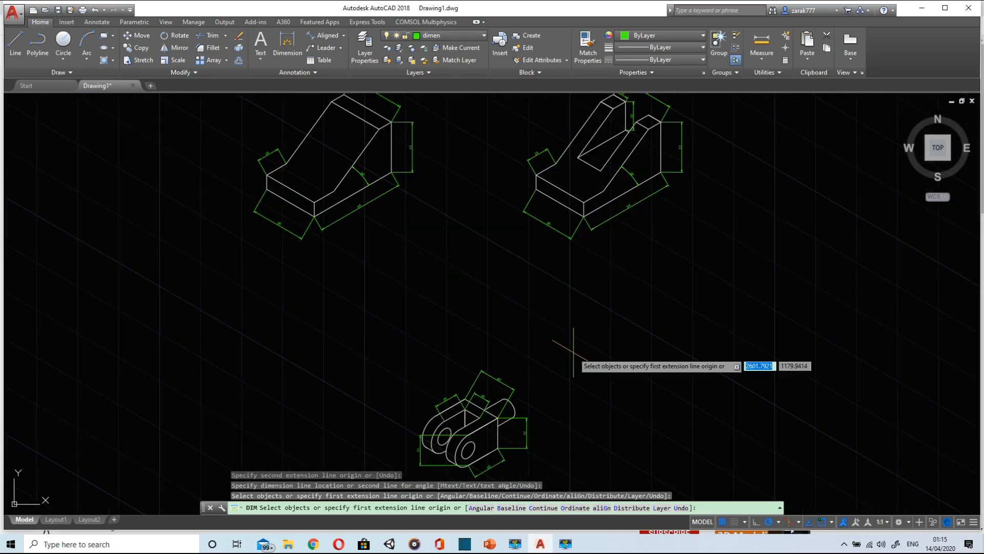
# - Switch to the PowerPoint lecture and look through the Problem 3, Problem 2 and Problem 1 slides
pyautogui.click(489, 543)
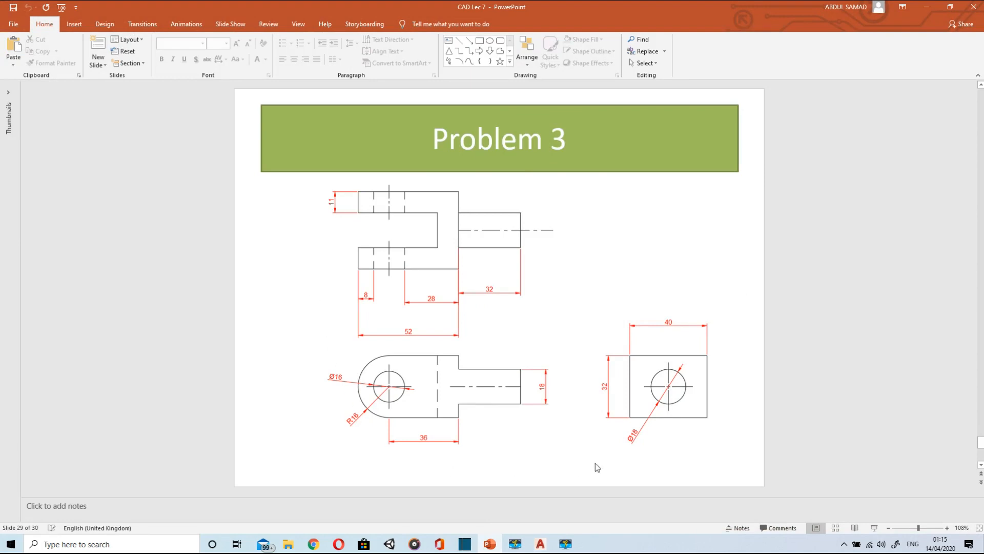
pyautogui.scroll(2, 619, 458)
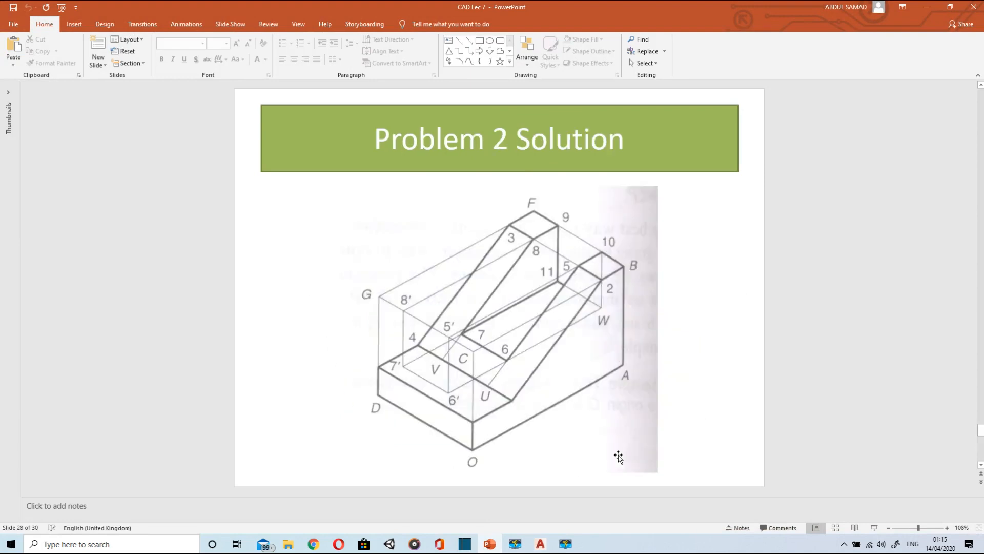
pyautogui.scroll(2, 618, 456)
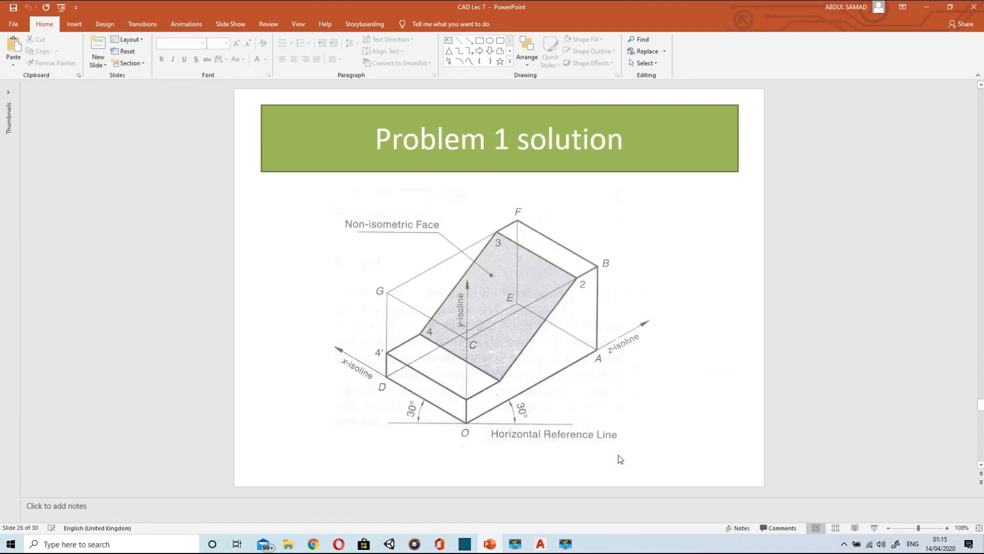
pyautogui.scroll(-3, 618, 458)
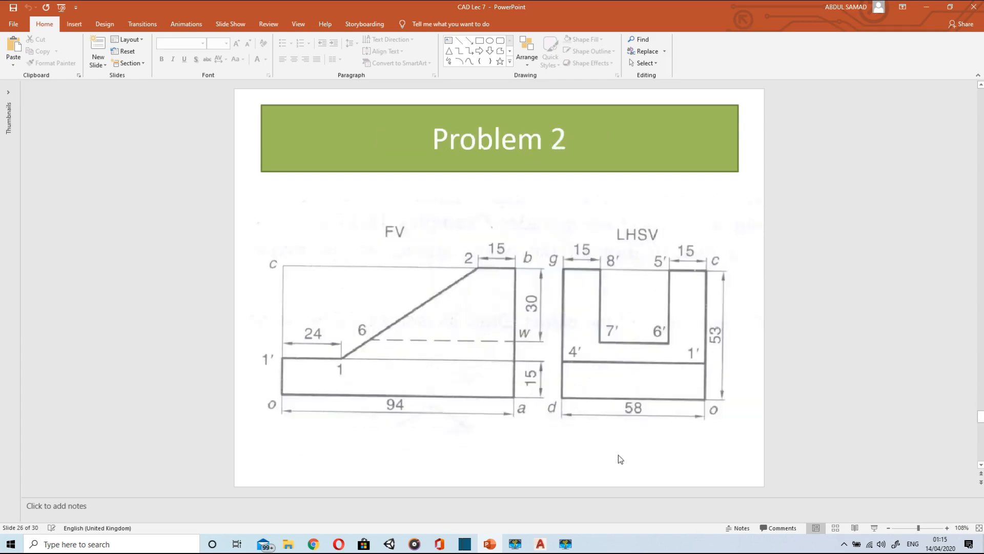